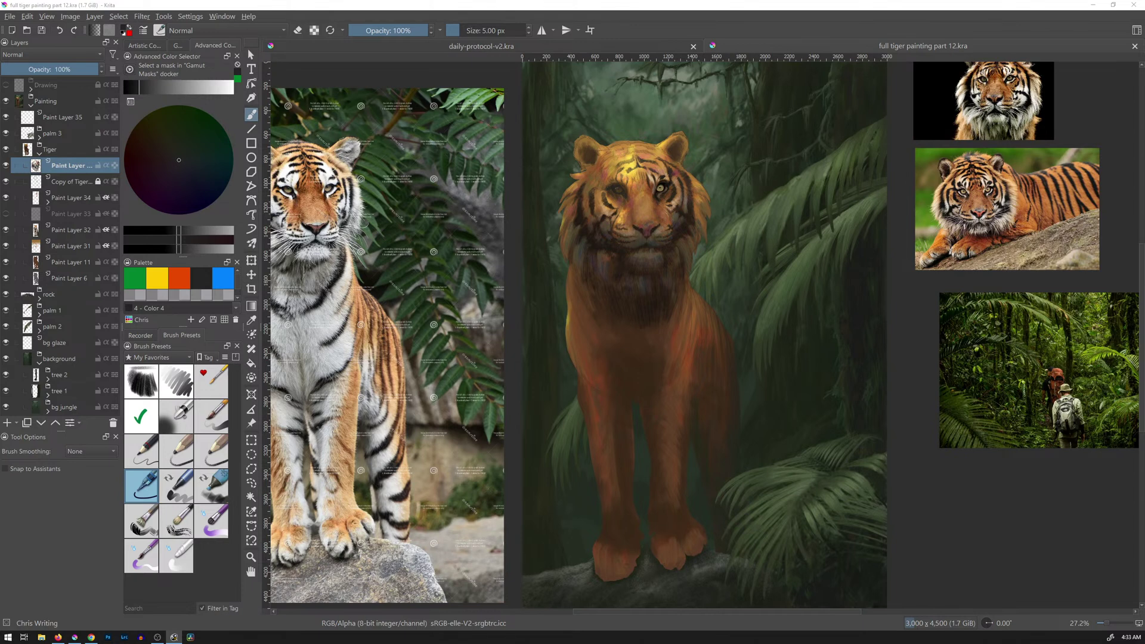
Switch to Krita, save the tiger painting and activate the Move tool.
key(alt+Tab)
click(761, 434)
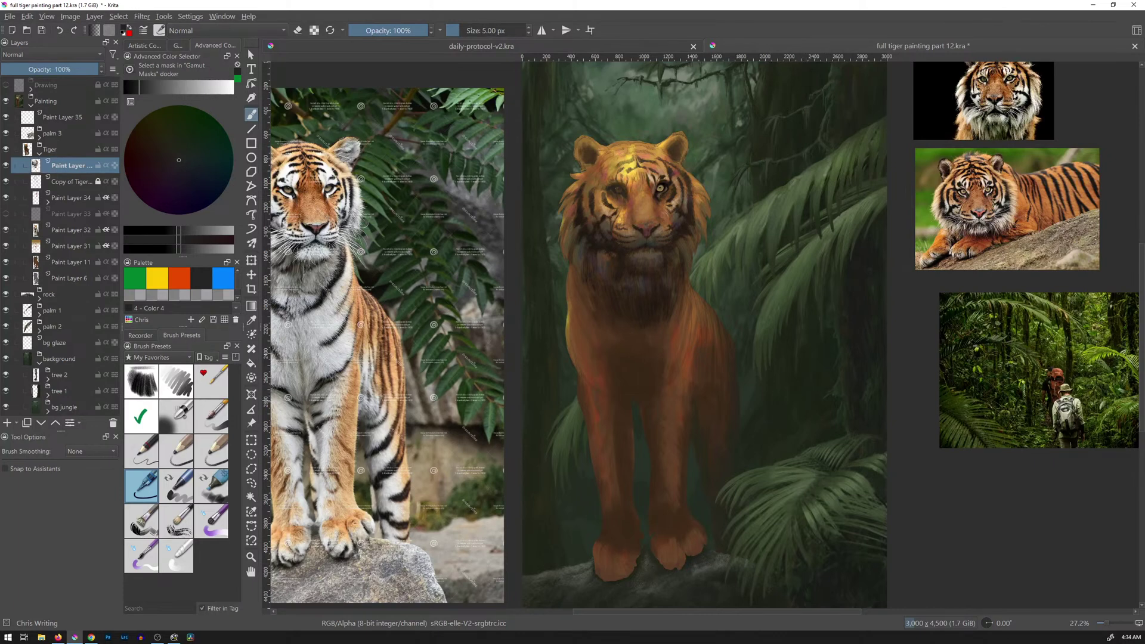
key(ctrl+s)
key(t)
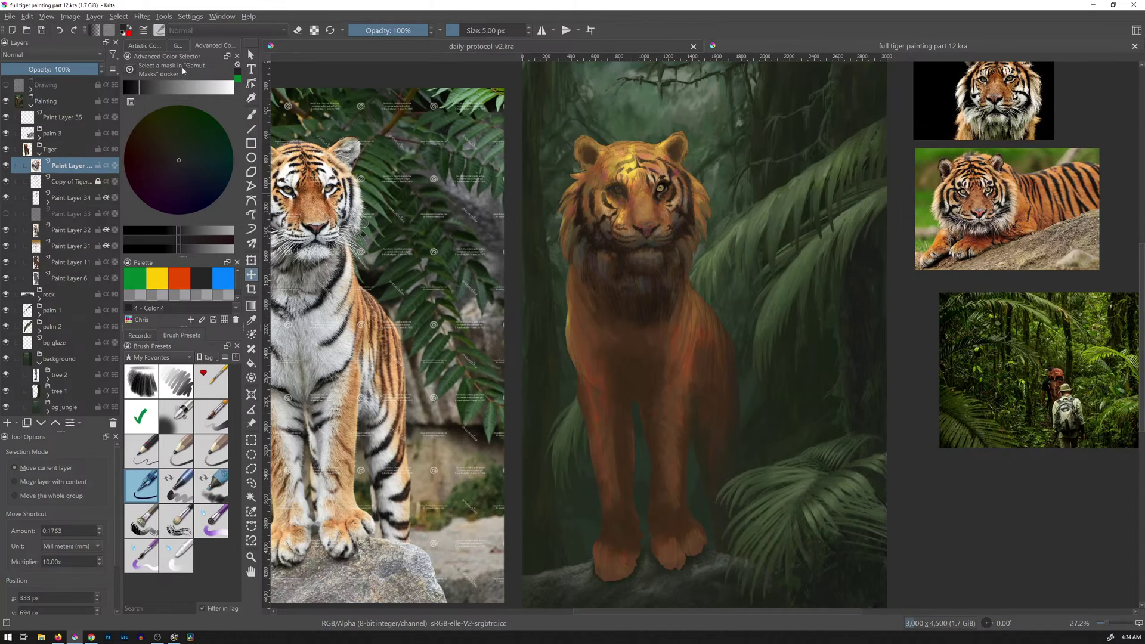
Bring up the Gamut Masks docker and close it.
click(177, 46)
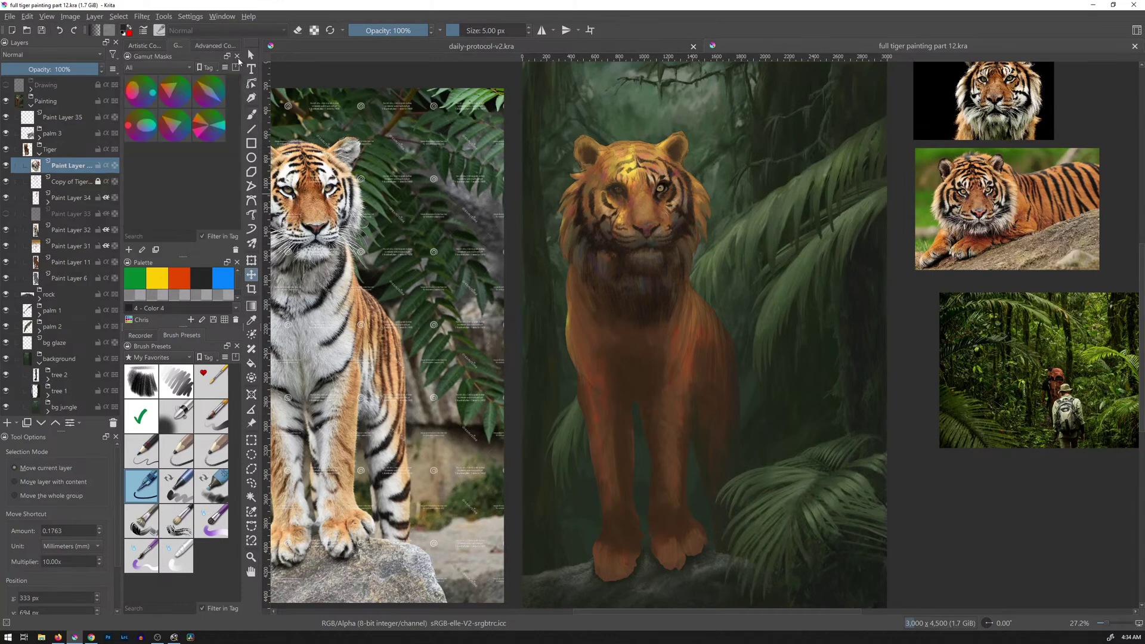
click(237, 57)
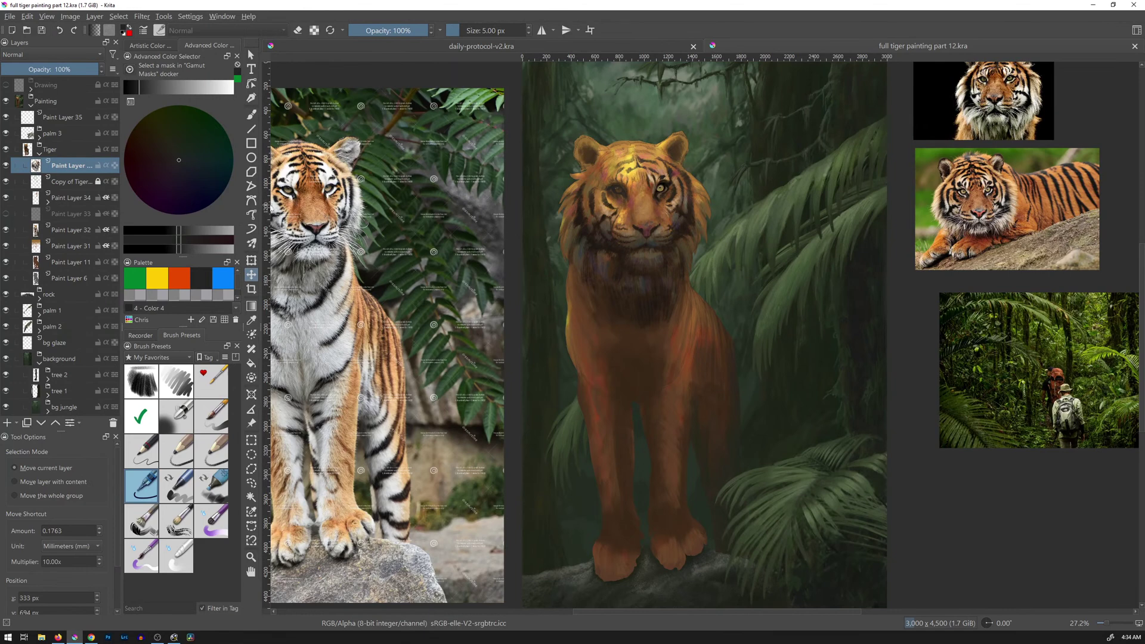
Load the orange-red palette colour, then choose a light yellow-green on the Advanced Color Selector wheel.
click(185, 280)
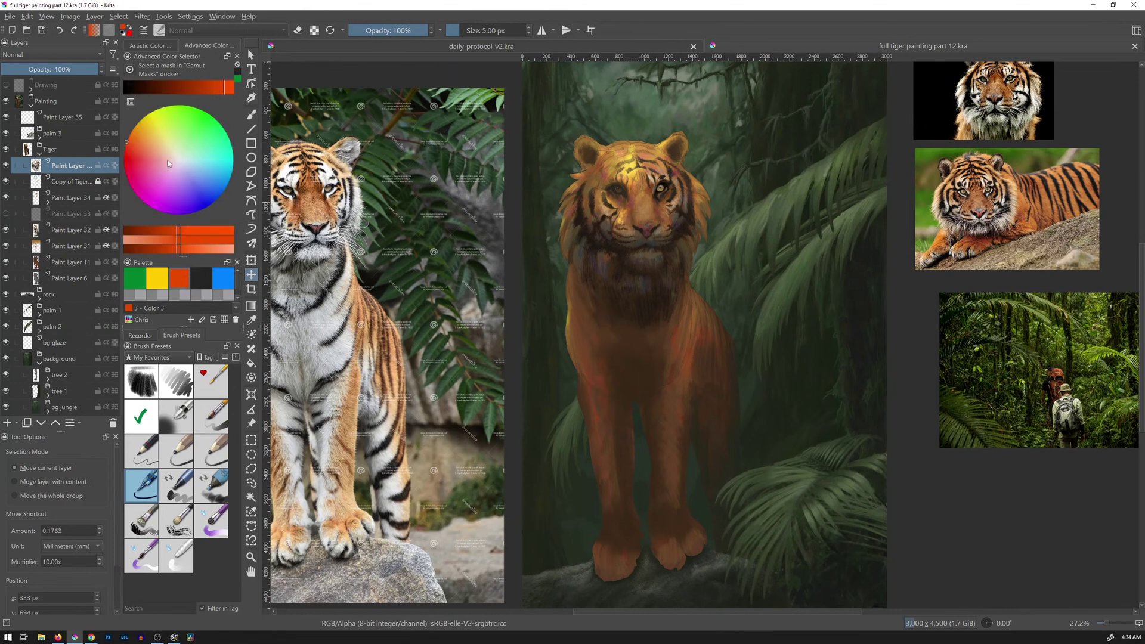
click(157, 156)
drag(161, 149, 215, 128)
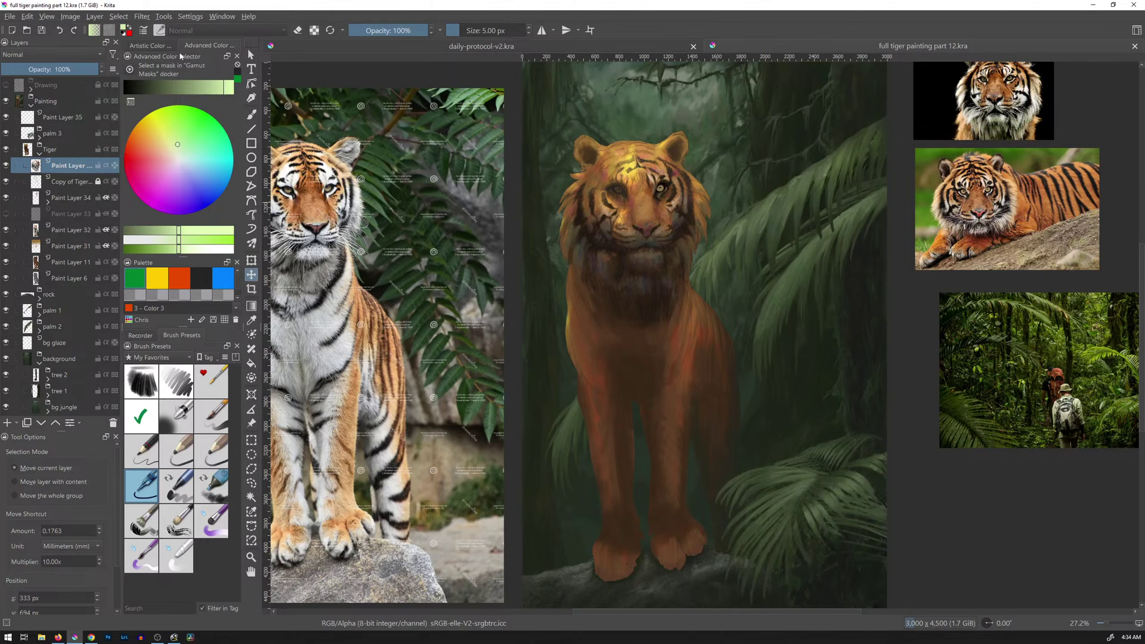
In the Artistic Color Selector, try different hues and lightness levels, ending on a muted mid-tone green.
click(163, 46)
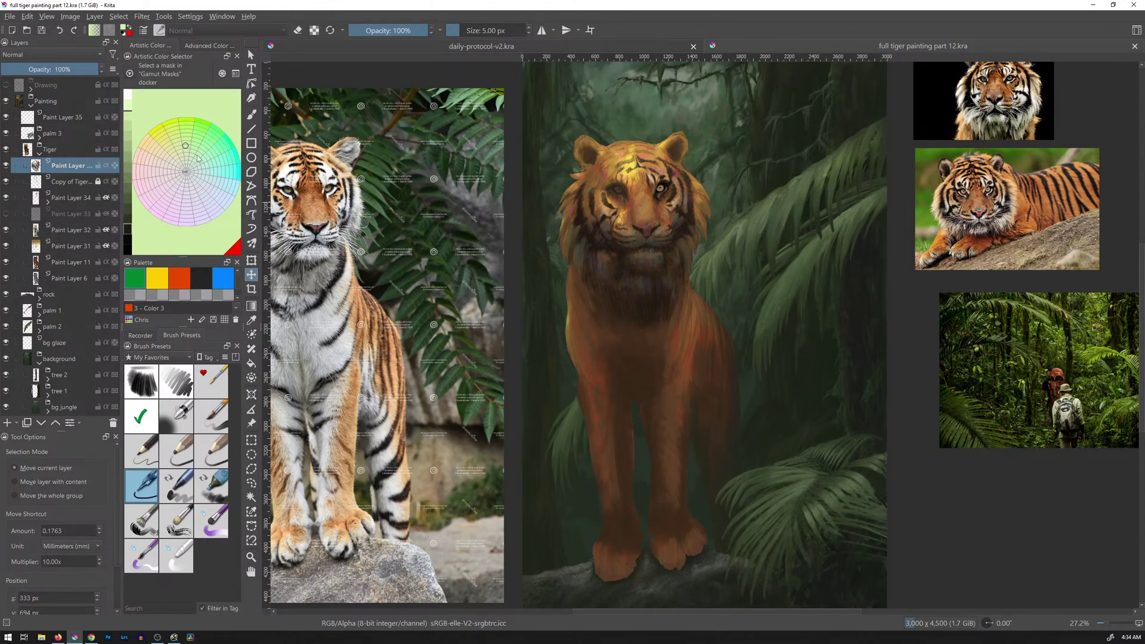
click(182, 178)
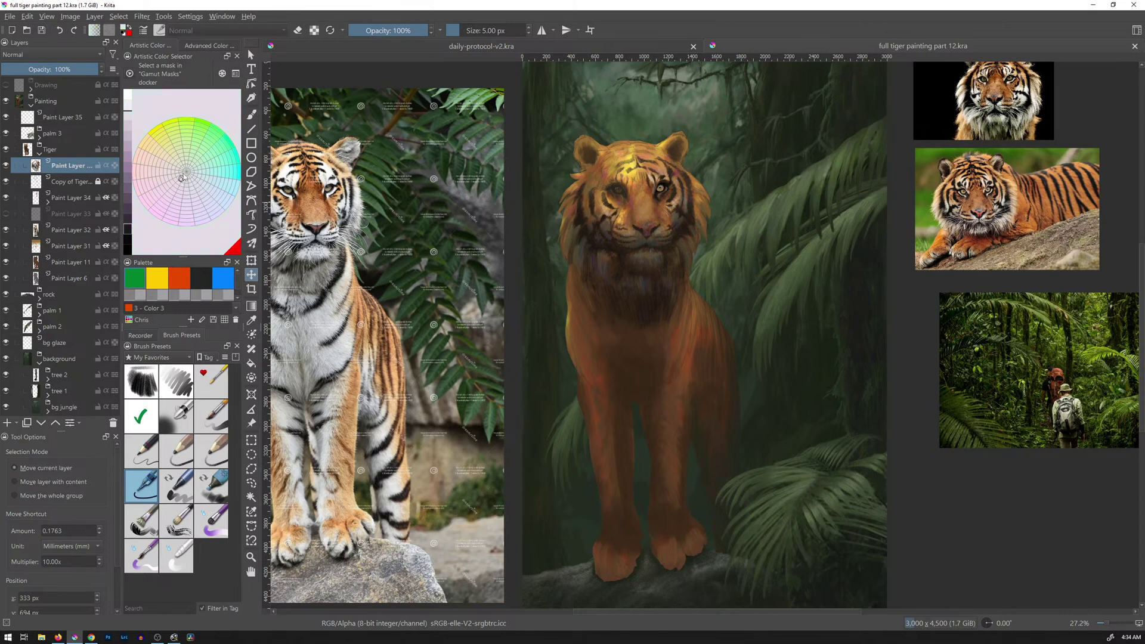
click(129, 158)
click(169, 196)
click(128, 175)
click(197, 139)
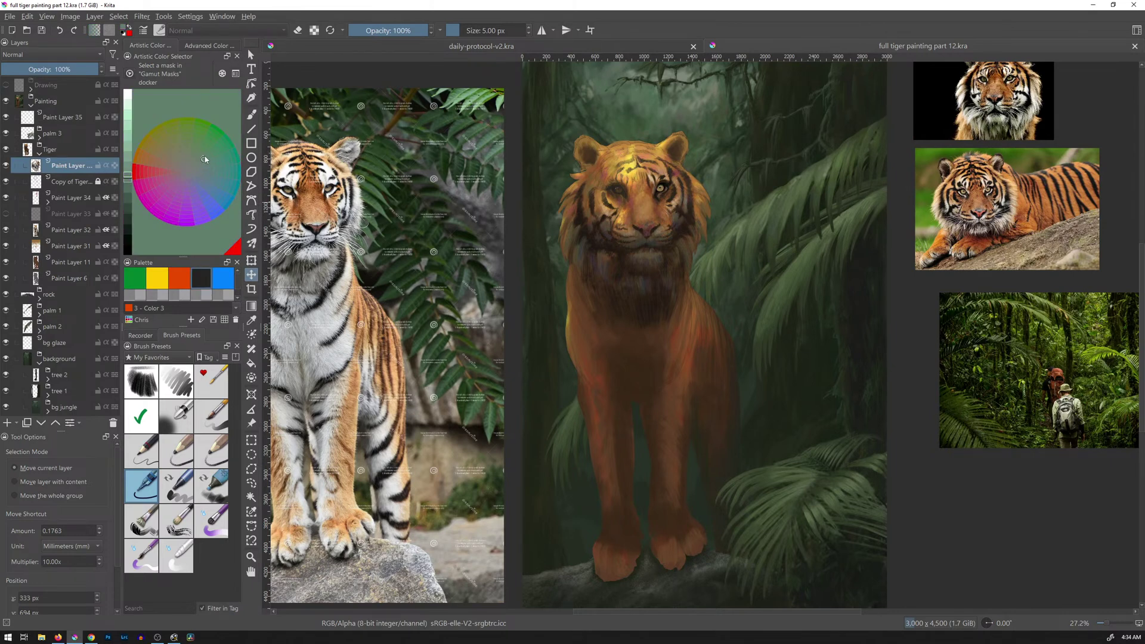
Try a light green and an ochre in the Artistic Color Selector, ending on a dark green.
click(129, 126)
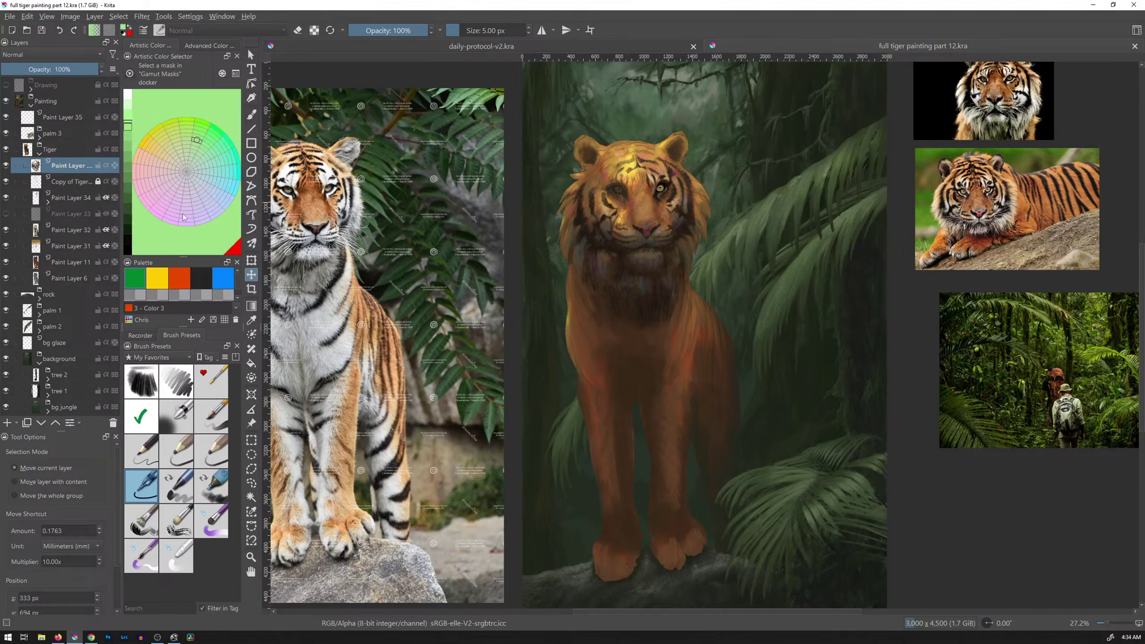
click(154, 148)
click(130, 175)
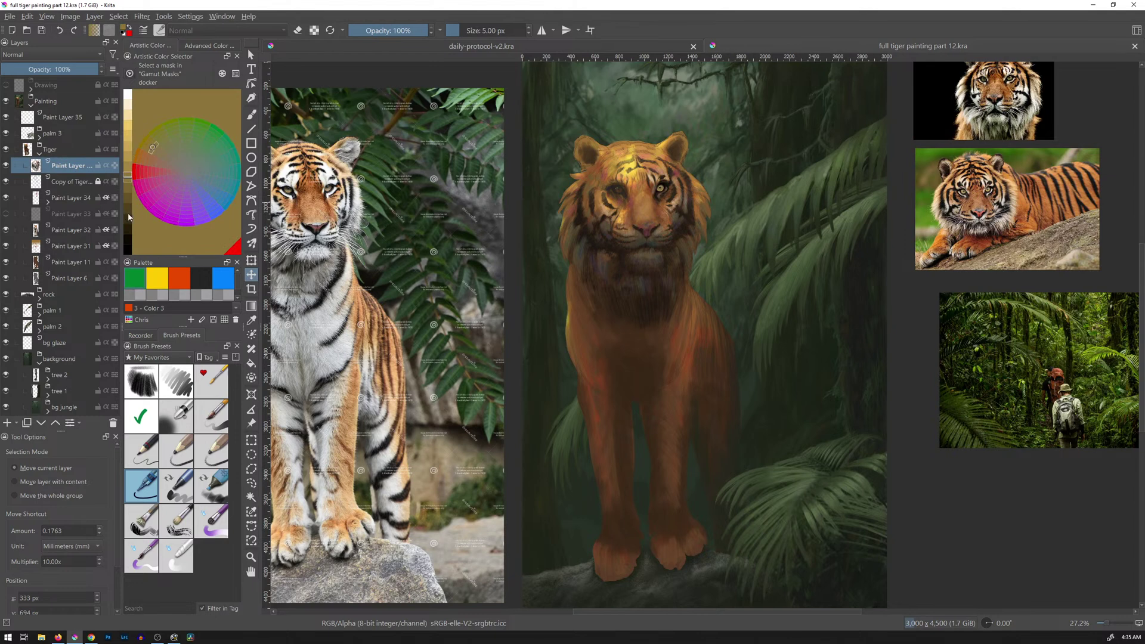
click(128, 209)
click(197, 140)
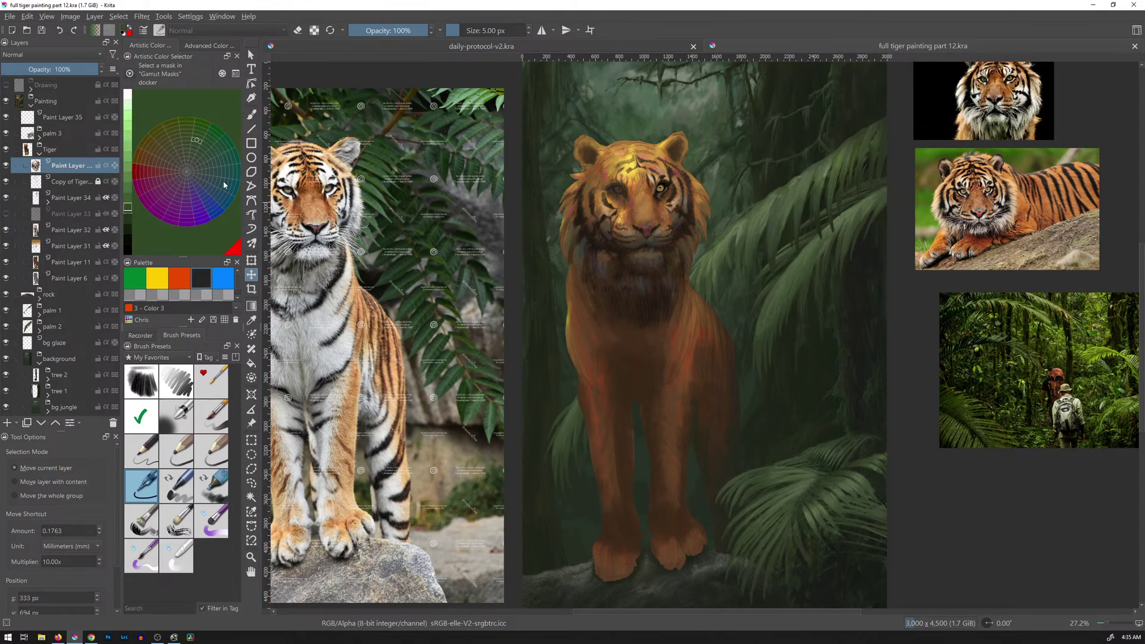
Swap the colours to make the background white, then pick a teal and a tan foreground in the Advanced Color Selector.
key(x)
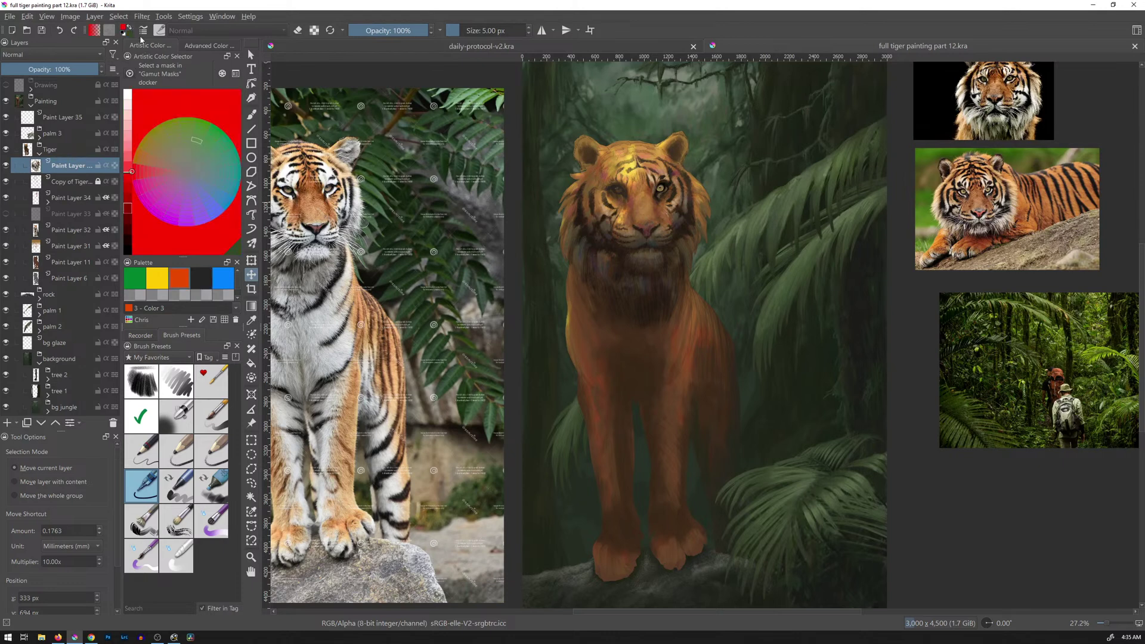
click(129, 29)
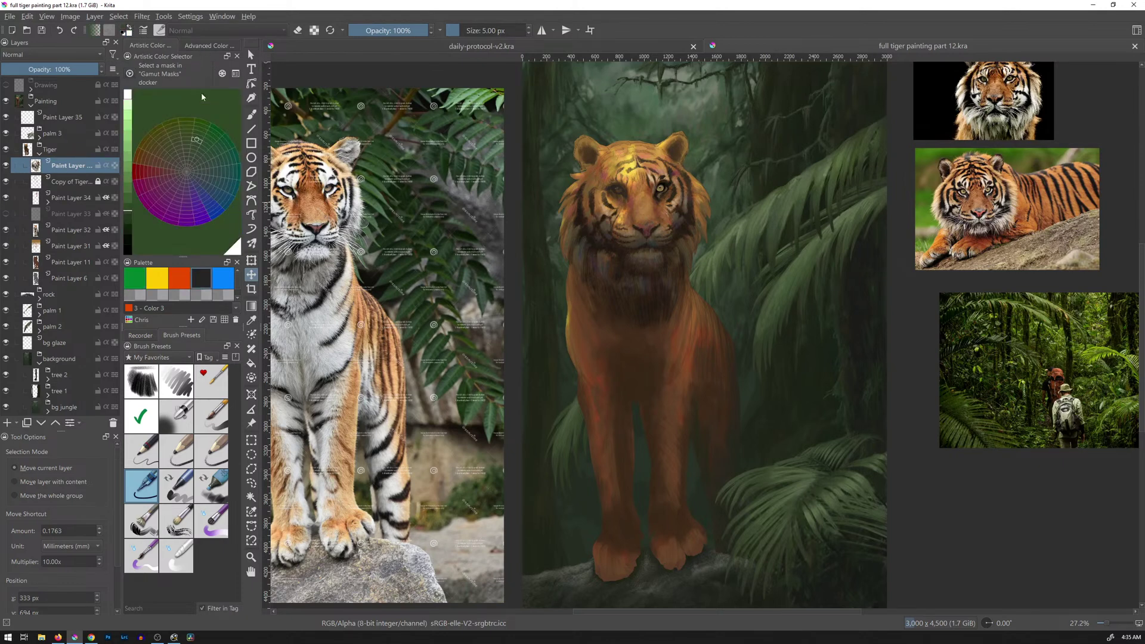
click(219, 48)
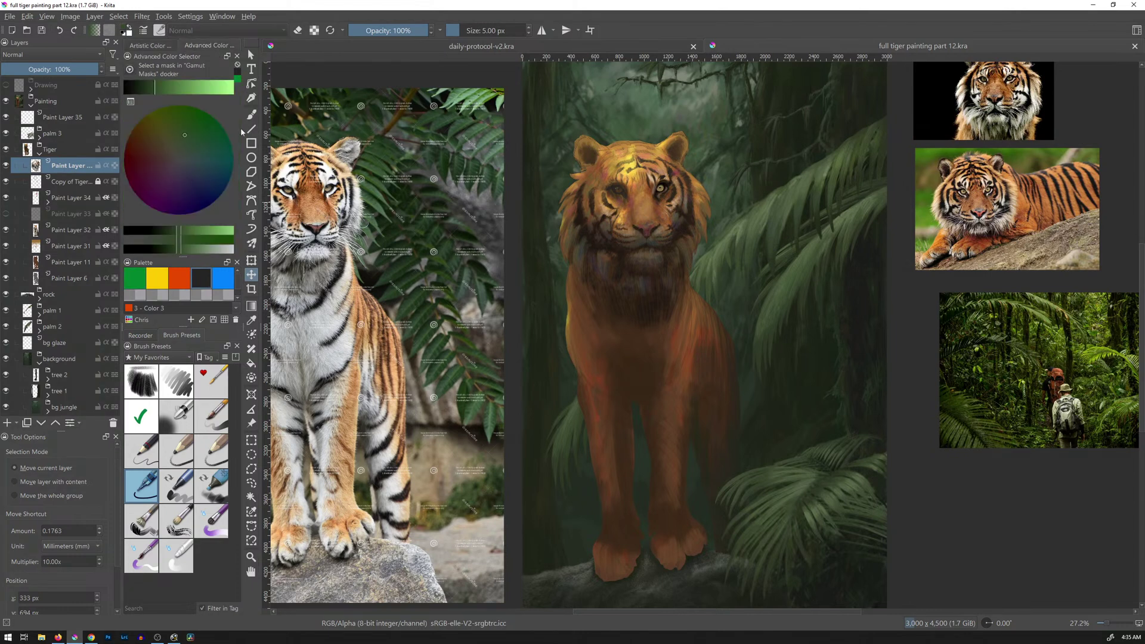
drag(156, 92, 197, 126)
drag(190, 141, 221, 169)
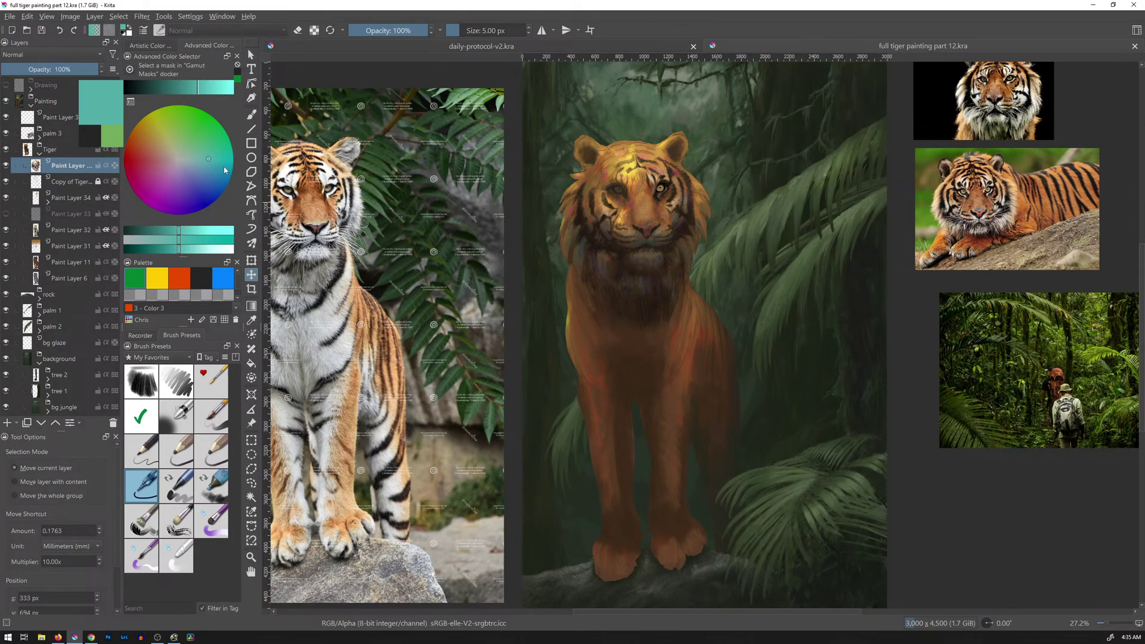
drag(209, 159, 159, 147)
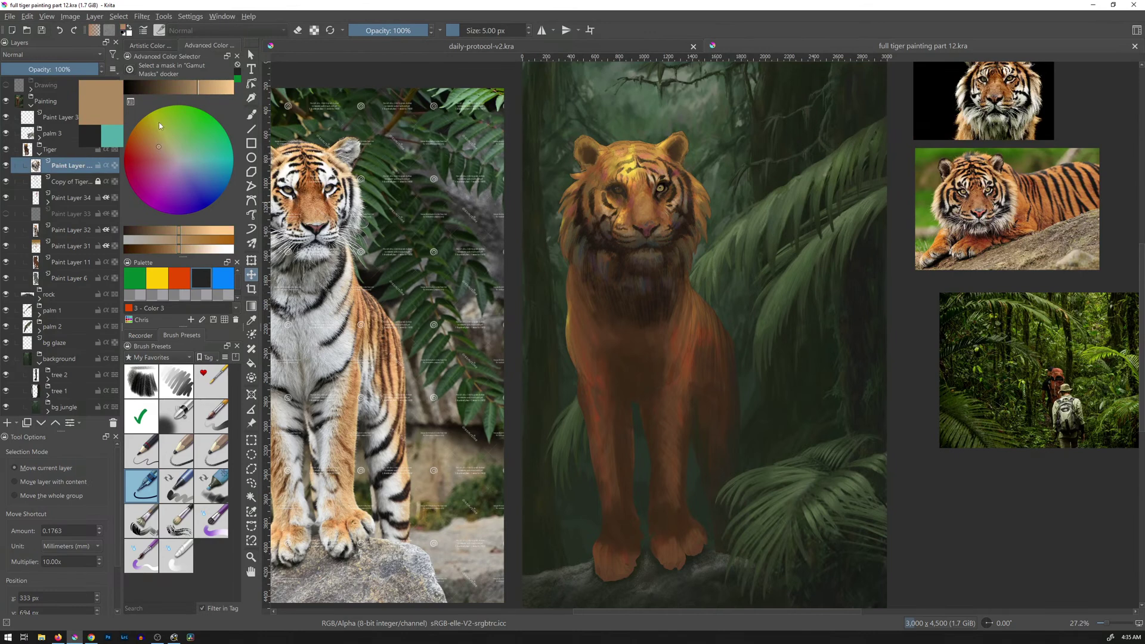
Open the Advanced Color Selector's settings, review the Color Hotkeys options and return to the Advanced Color Selector options.
click(131, 101)
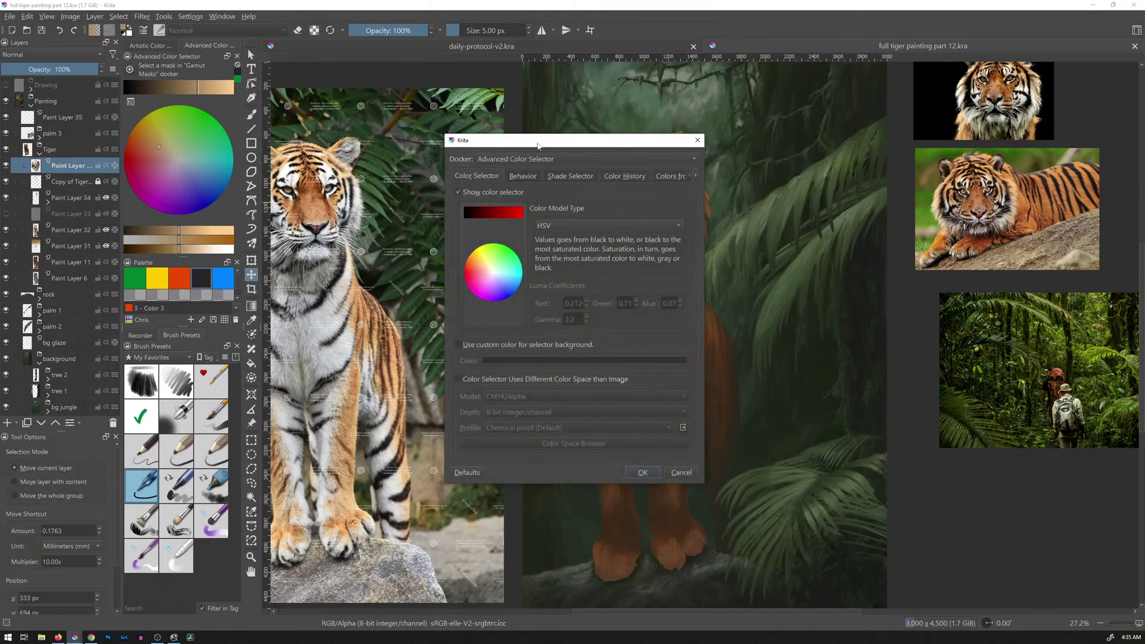
drag(537, 151, 432, 200)
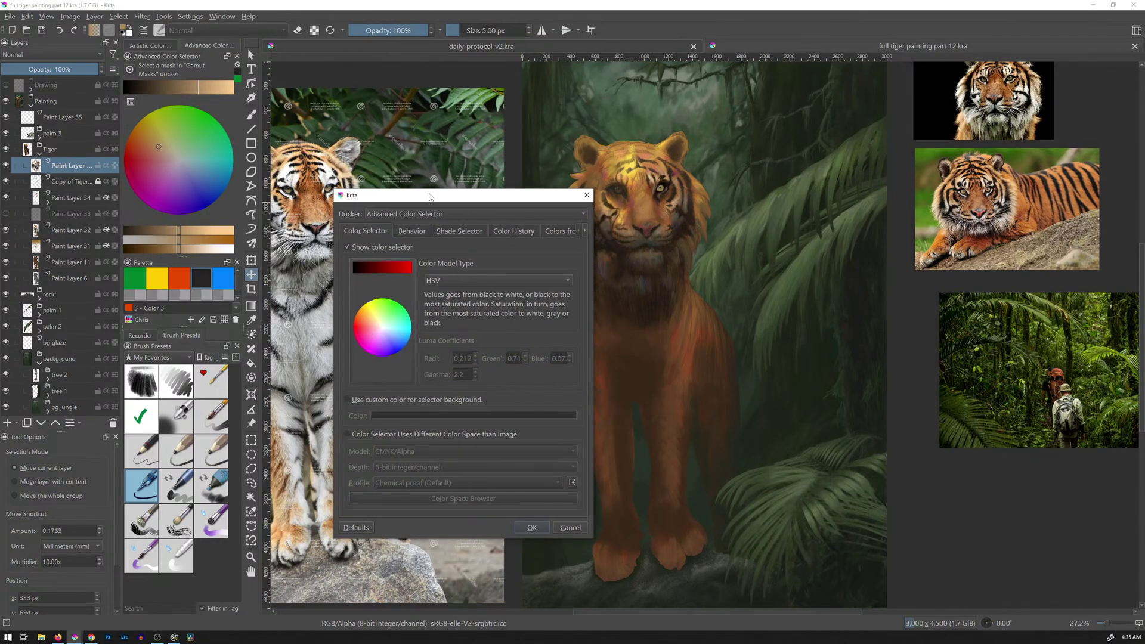
click(528, 214)
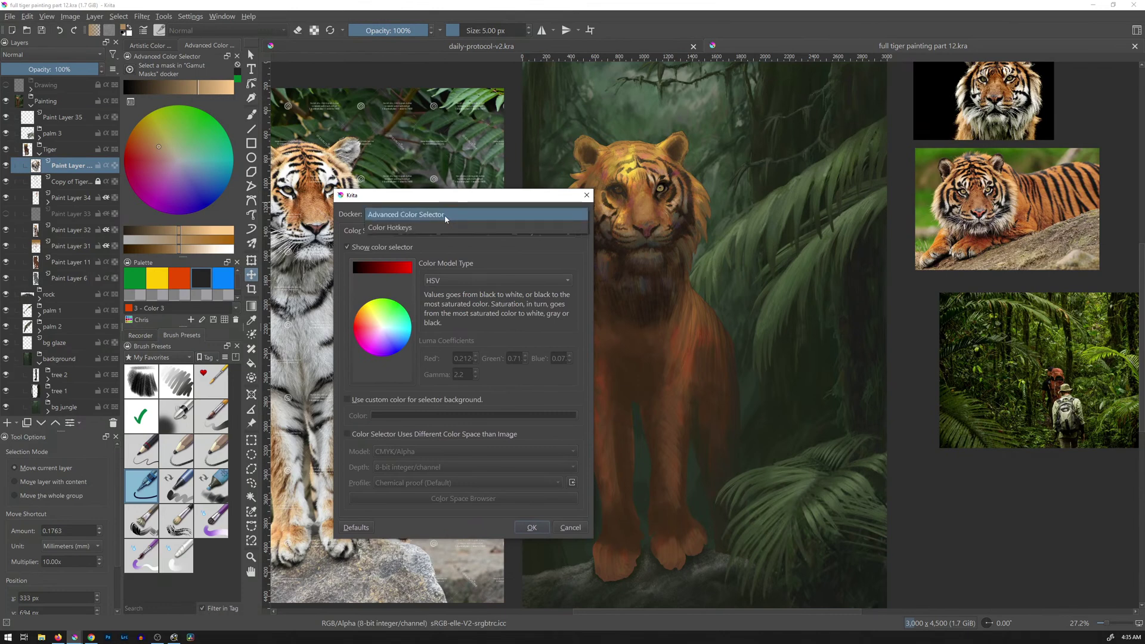
click(422, 229)
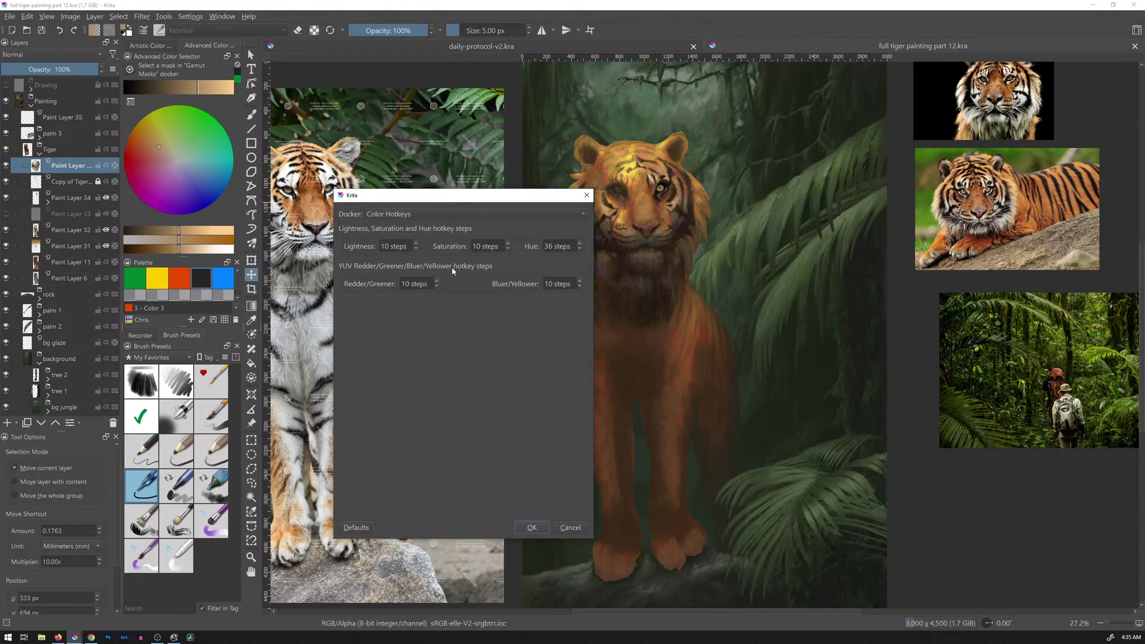
click(449, 215)
click(419, 201)
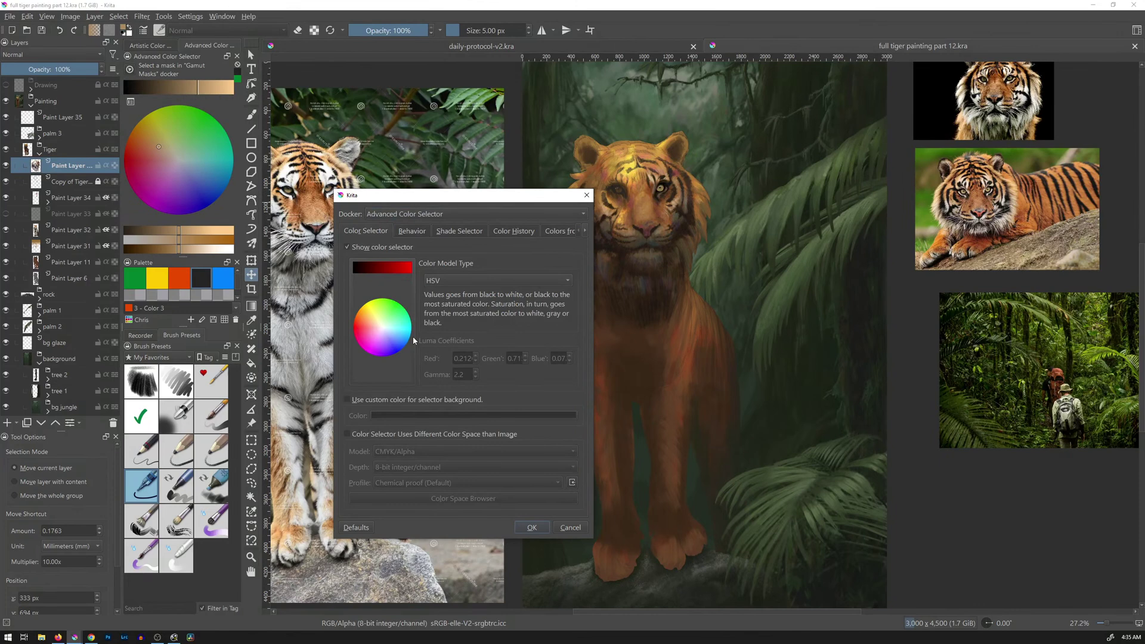
Select the full hue wheel with a black-to-red value bar as the selector shape, using the HSV colour model.
click(396, 335)
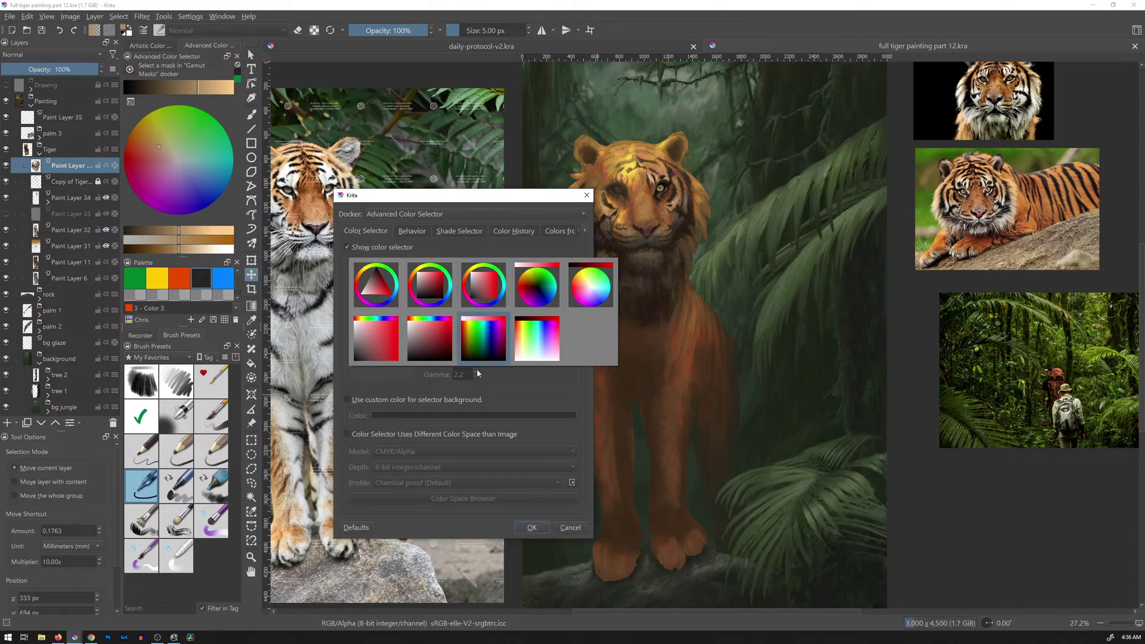
click(598, 285)
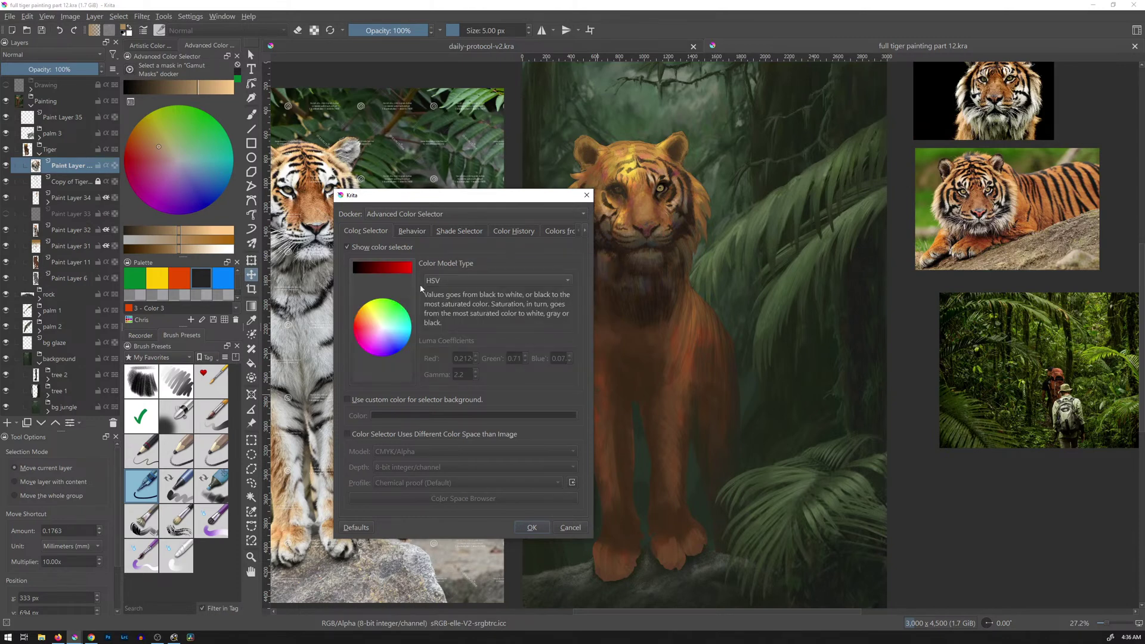
click(485, 281)
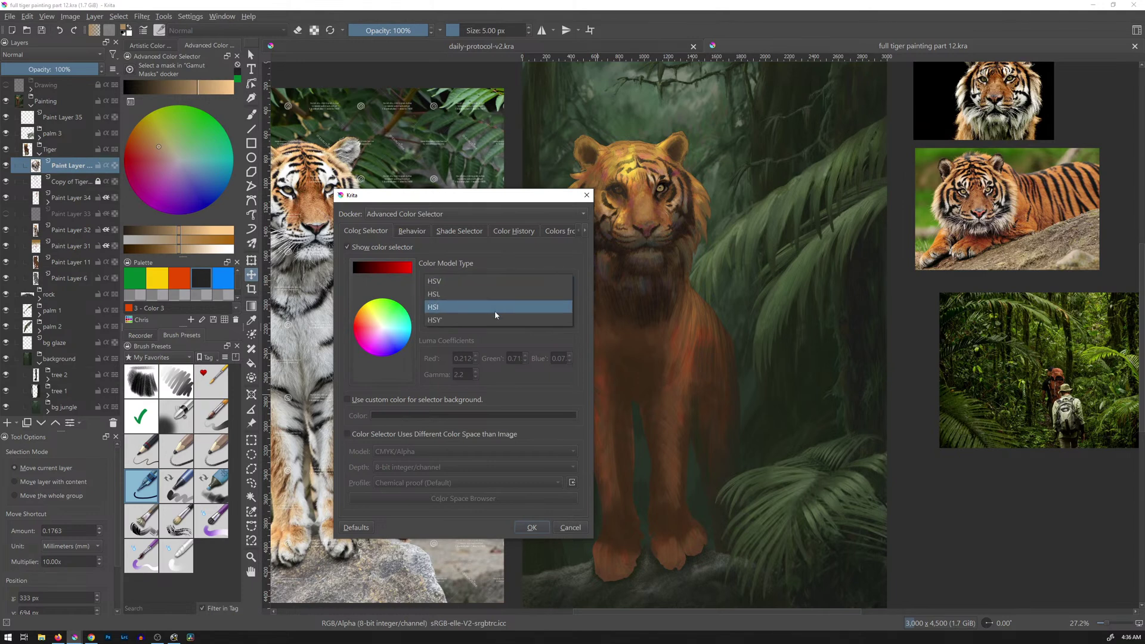
click(455, 285)
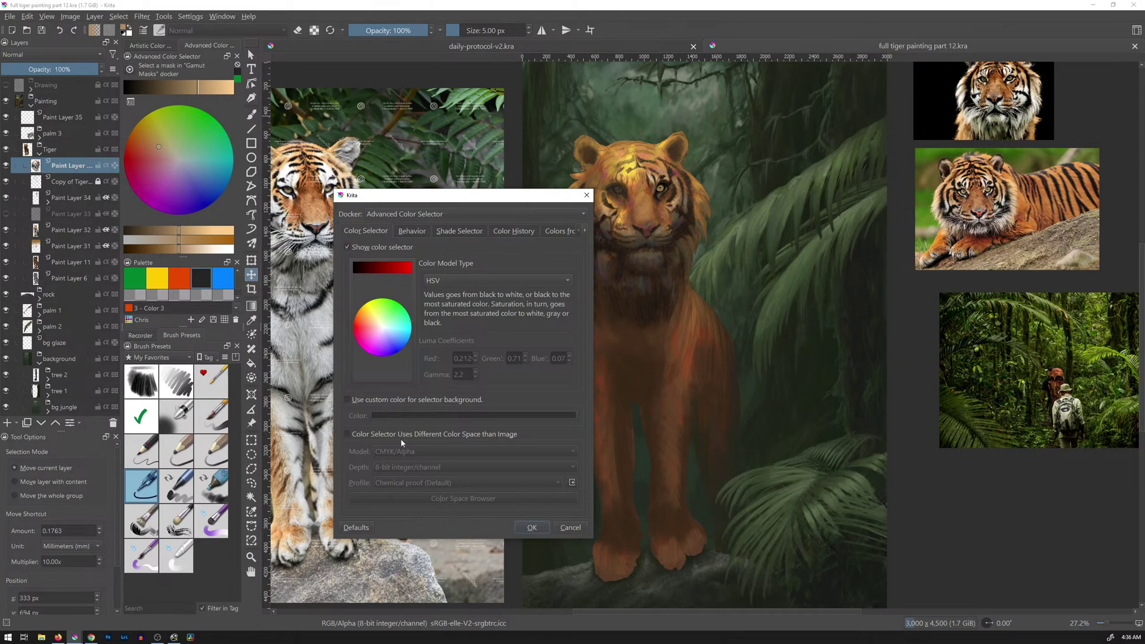
Review the Advanced Color Selector's Behavior options and accept the settings.
click(417, 234)
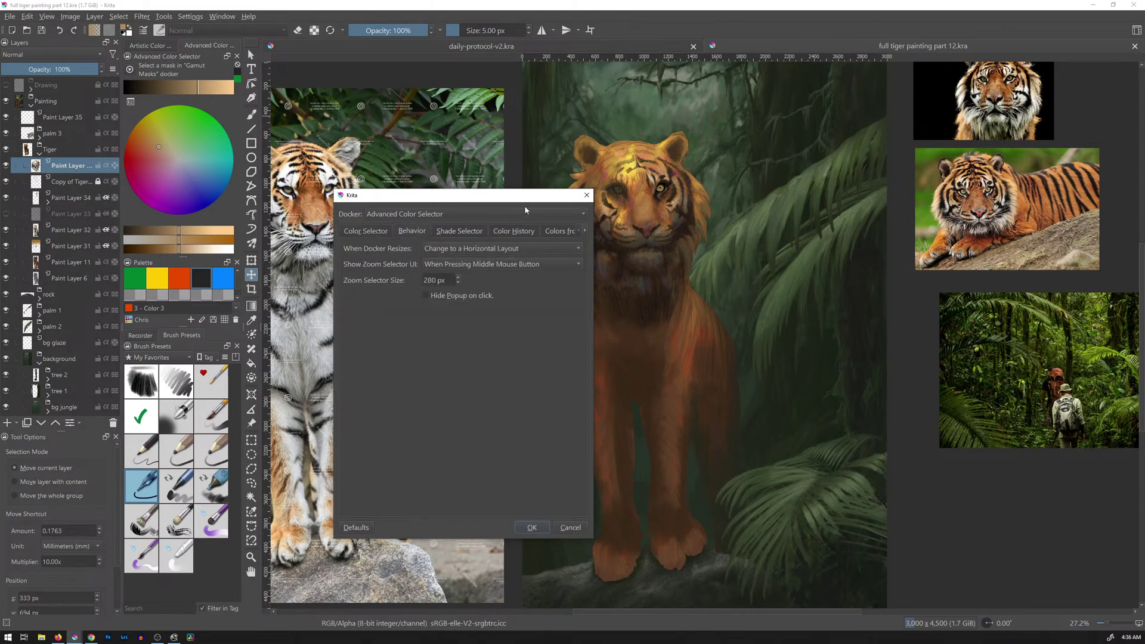
drag(492, 200, 480, 151)
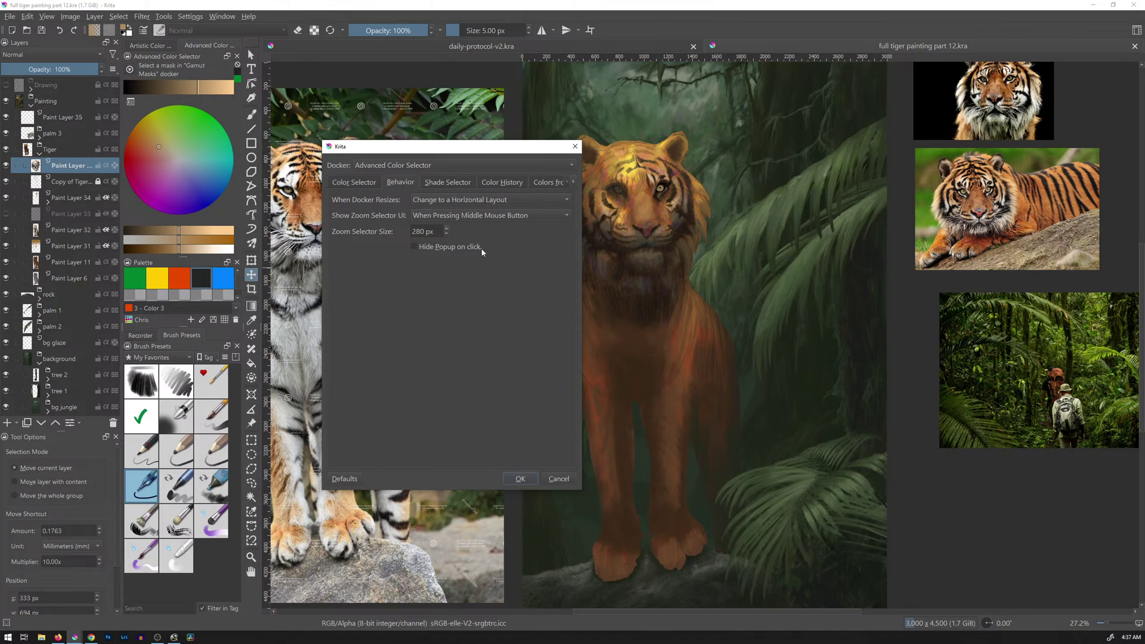
click(520, 478)
Try blue and neutral grey on the colour wheel, settling on a medium blue as the foreground colour.
mouse_move(191, 137)
mouse_down()
mouse_move(173, 139)
mouse_move(168, 151)
mouse_move(185, 140)
mouse_move(174, 172)
mouse_move(154, 145)
mouse_move(156, 190)
mouse_move(202, 201)
mouse_move(206, 173)
mouse_move(204, 194)
mouse_up()
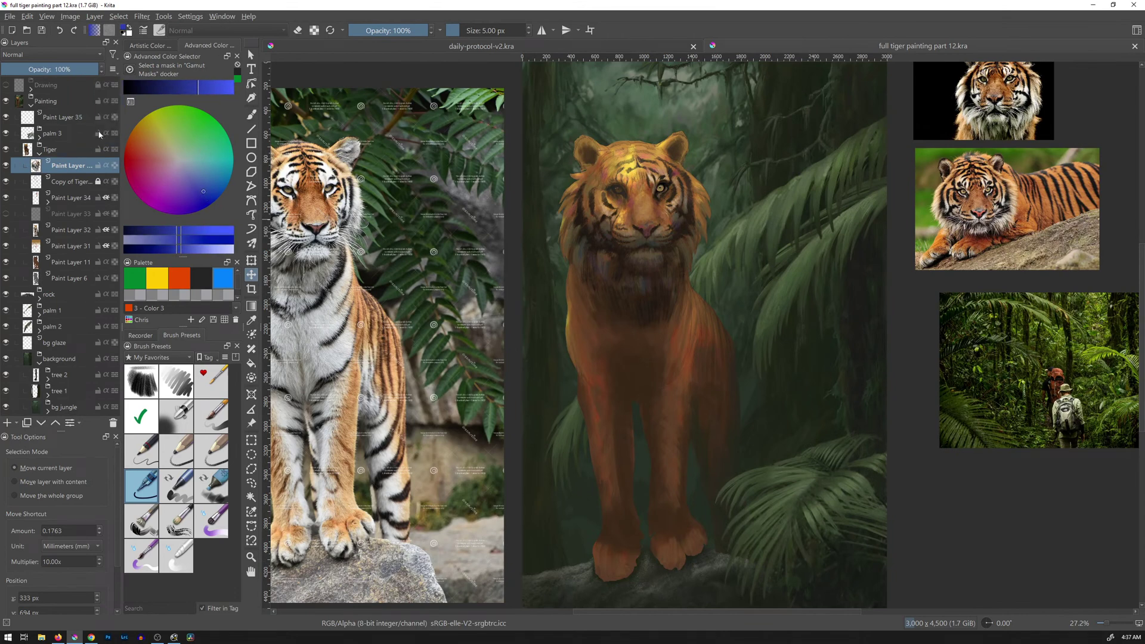
click(182, 159)
click(177, 158)
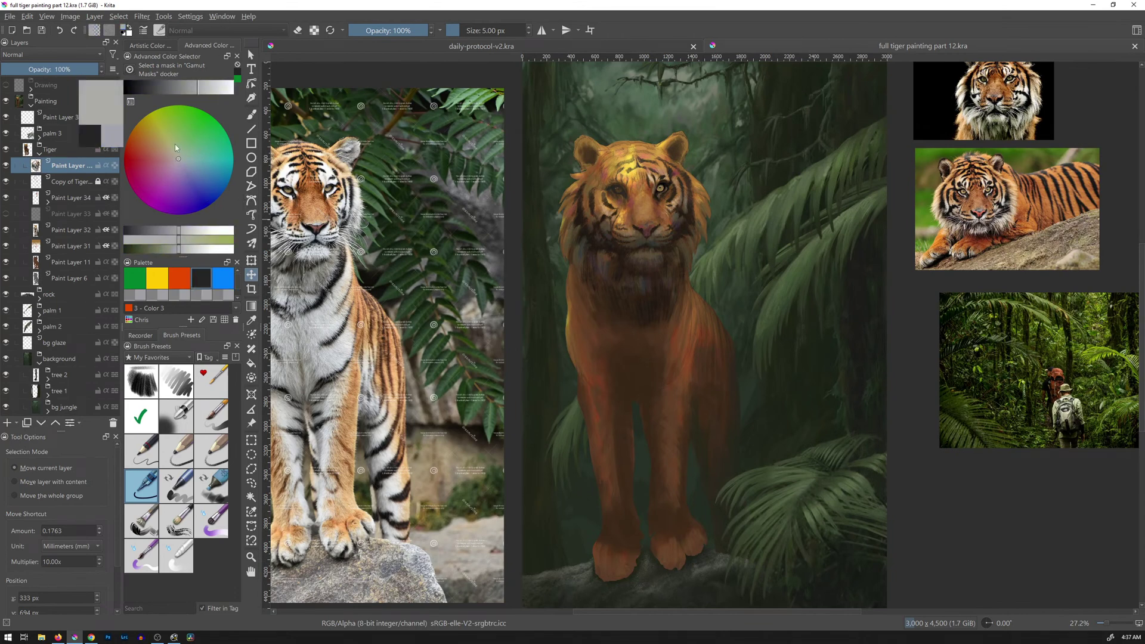
mouse_move(189, 170)
mouse_down()
mouse_move(191, 152)
mouse_move(207, 187)
mouse_up()
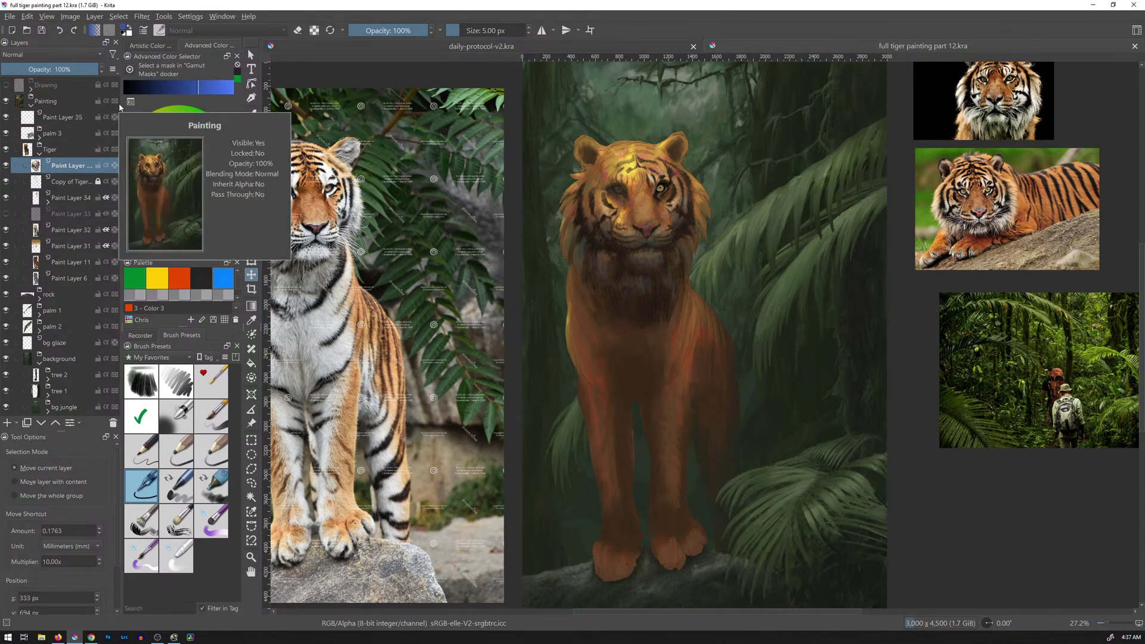
In the Advanced Color Selector's settings, raise the minimal shade selector's line height to 25 px.
click(130, 102)
click(523, 176)
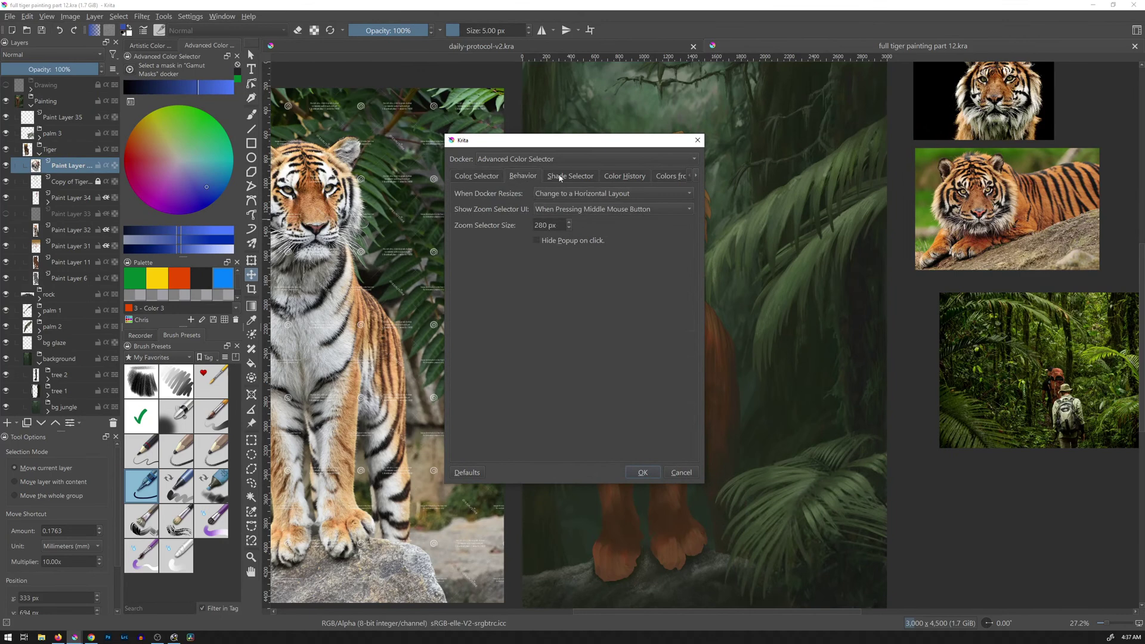
click(572, 177)
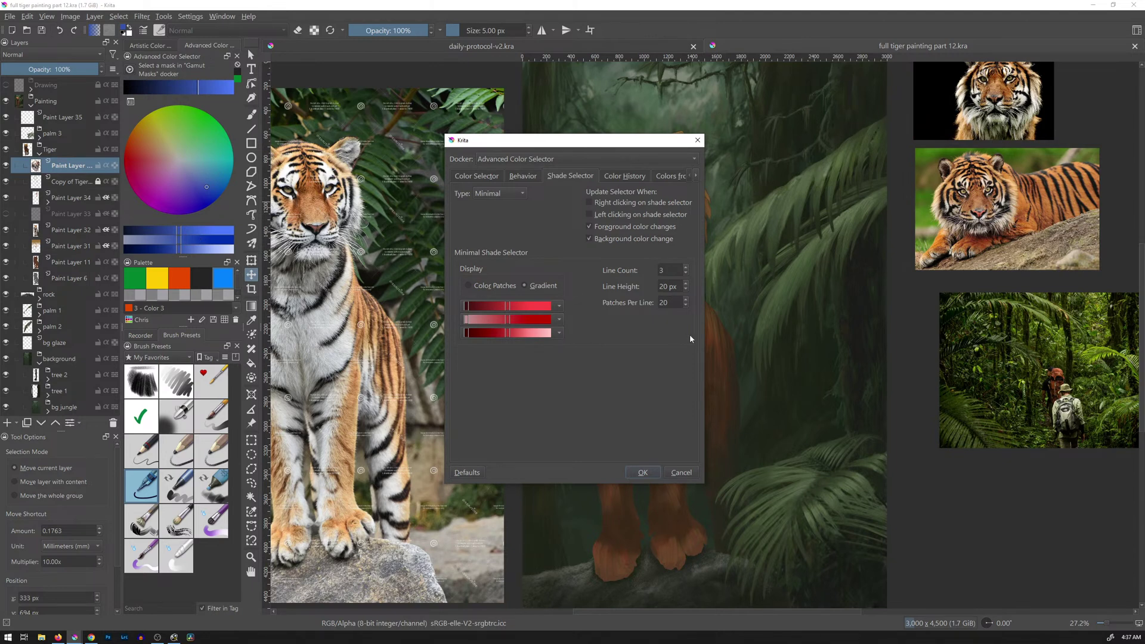
click(685, 284)
click(684, 284)
click(685, 284)
click(684, 284)
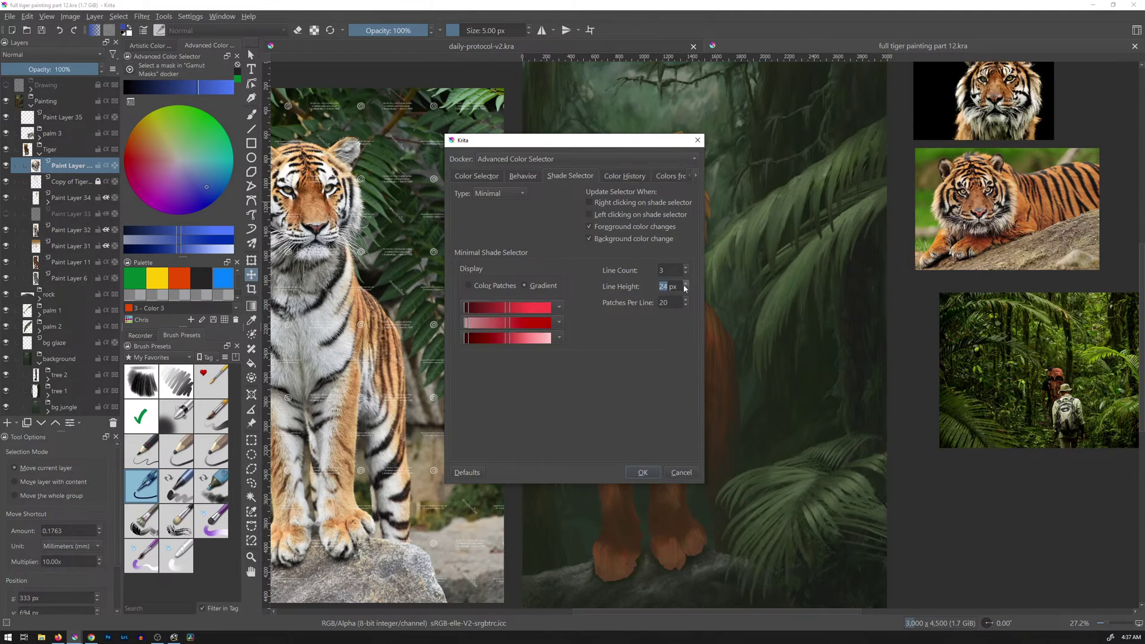
click(685, 284)
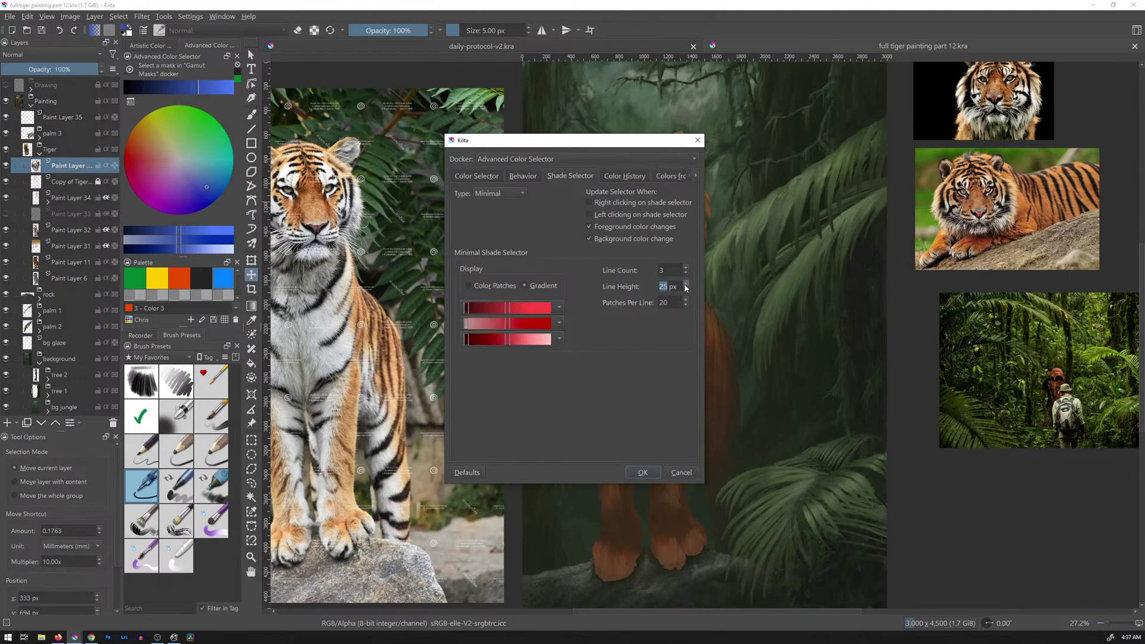
Accept the shade selector settings, including the 25 px line height, and review them once more without making changes.
click(642, 472)
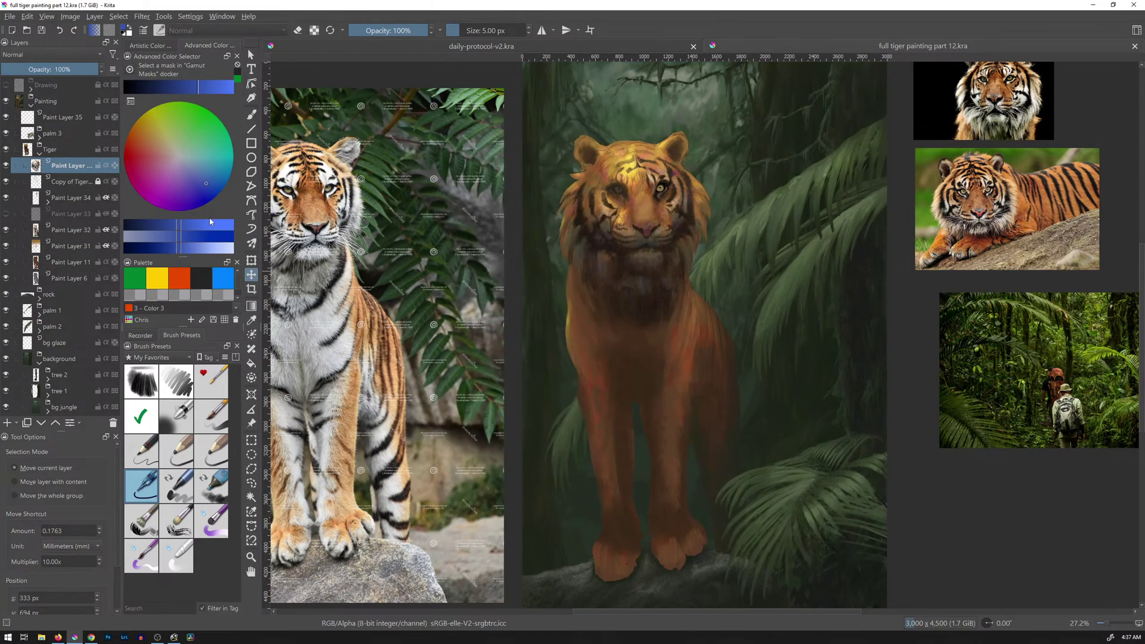
click(132, 102)
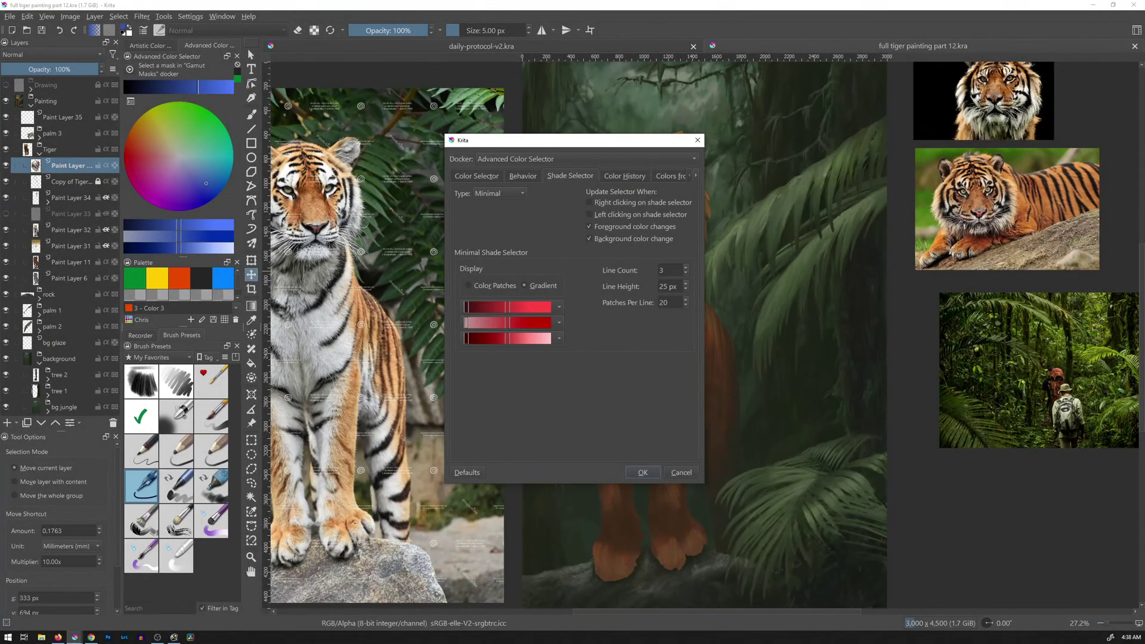
click(681, 472)
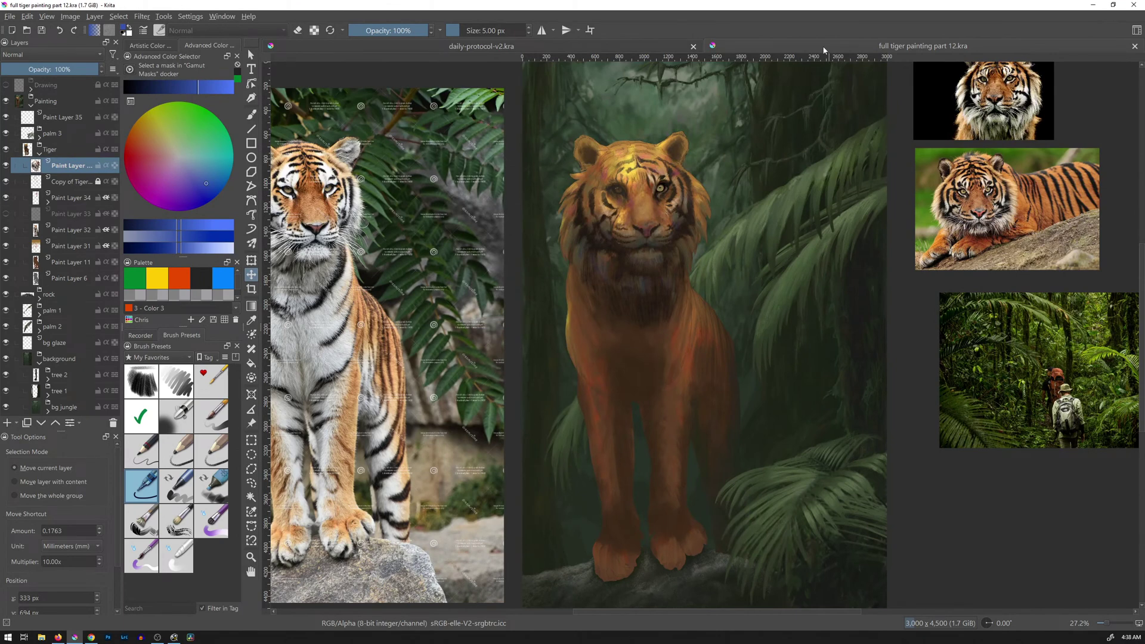
Paste the delta and shift reference image as a new layer, enlarge it, and place it beside the painted tiger's head and body.
key(Insert)
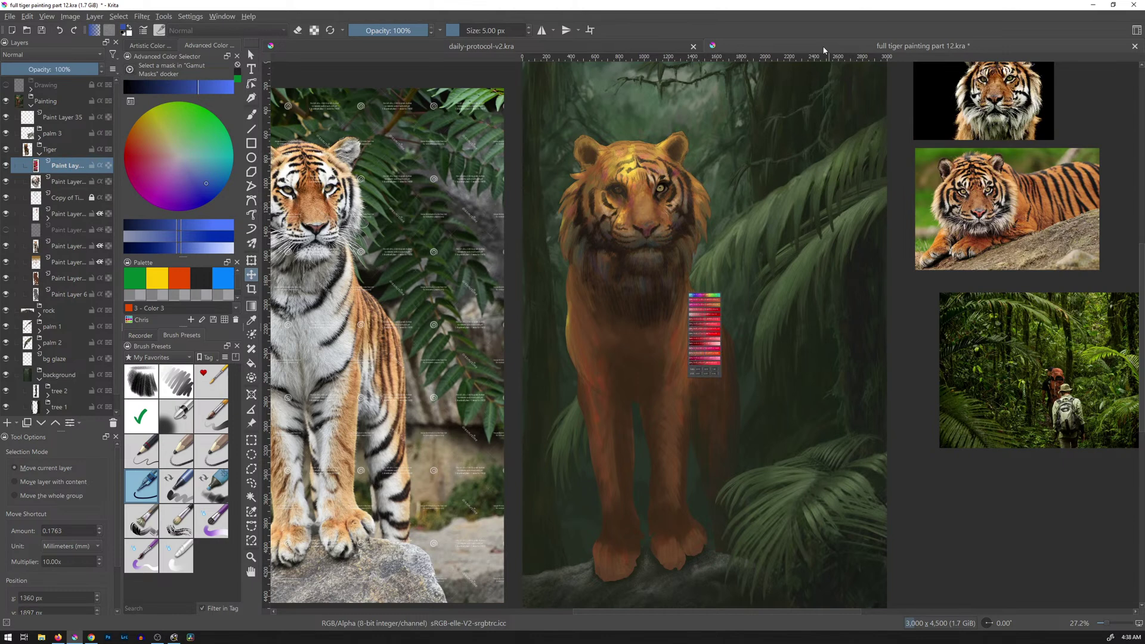
key(ctrl+t)
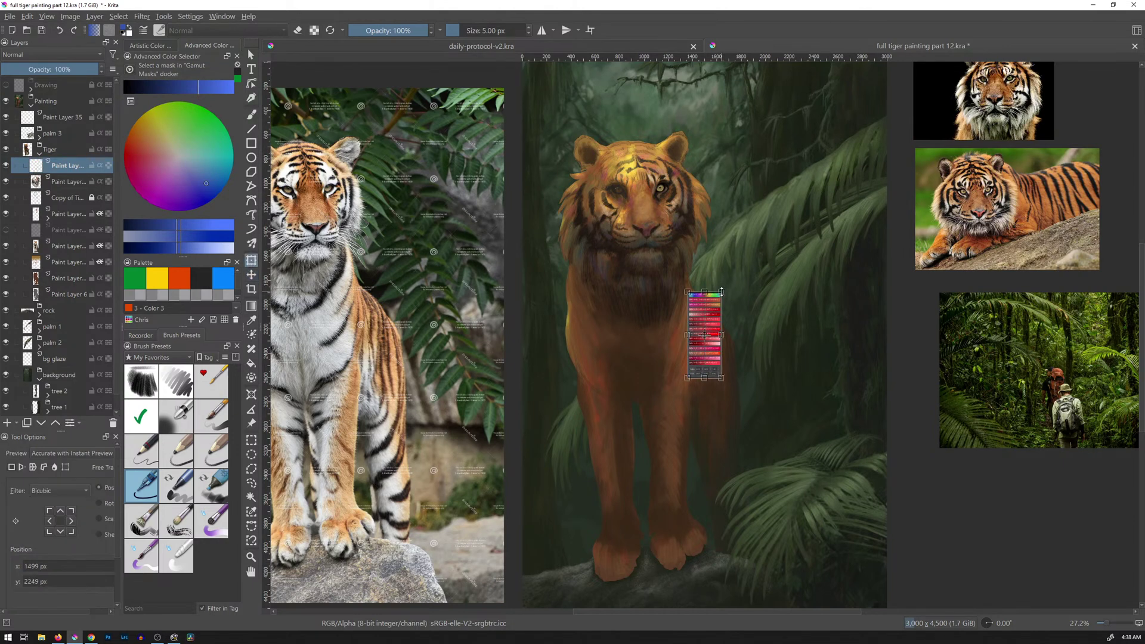
drag(720, 292, 928, 66)
drag(791, 176, 783, 253)
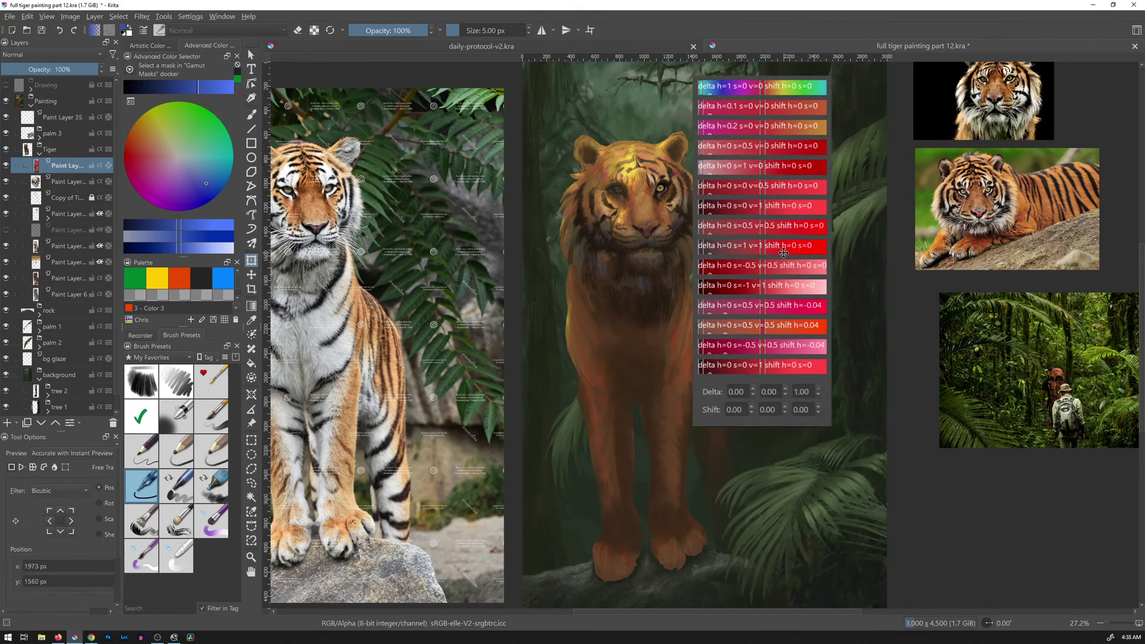
Compare the Shade Selector settings with the delta and shift reference image, moving the settings dialog clear of it, and leave without saving.
click(130, 101)
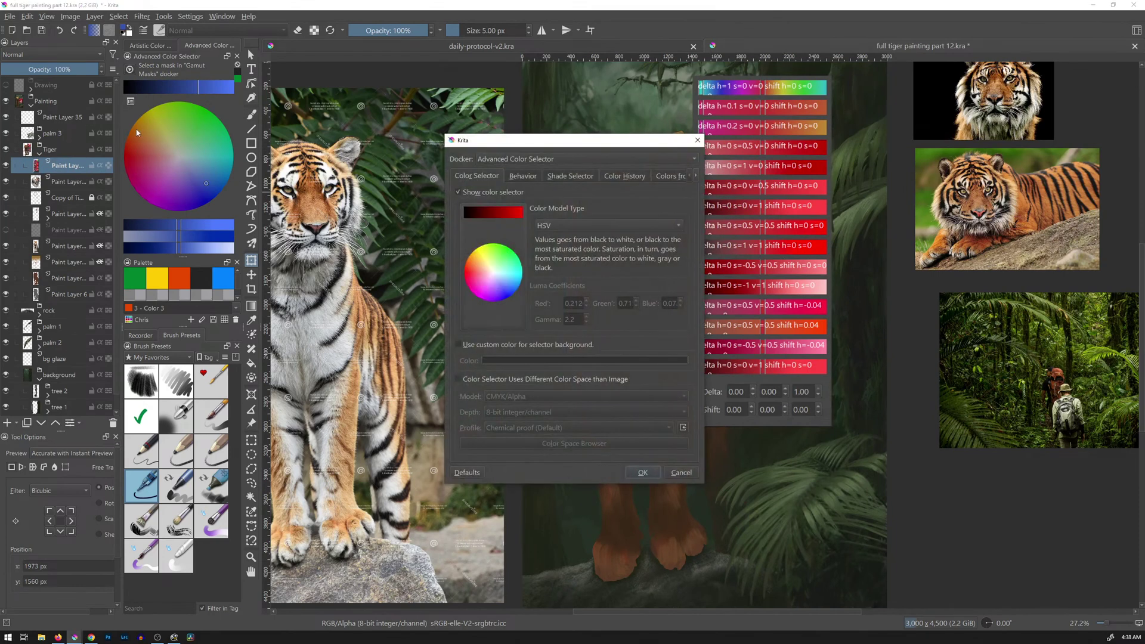
drag(636, 151, 562, 161)
click(494, 186)
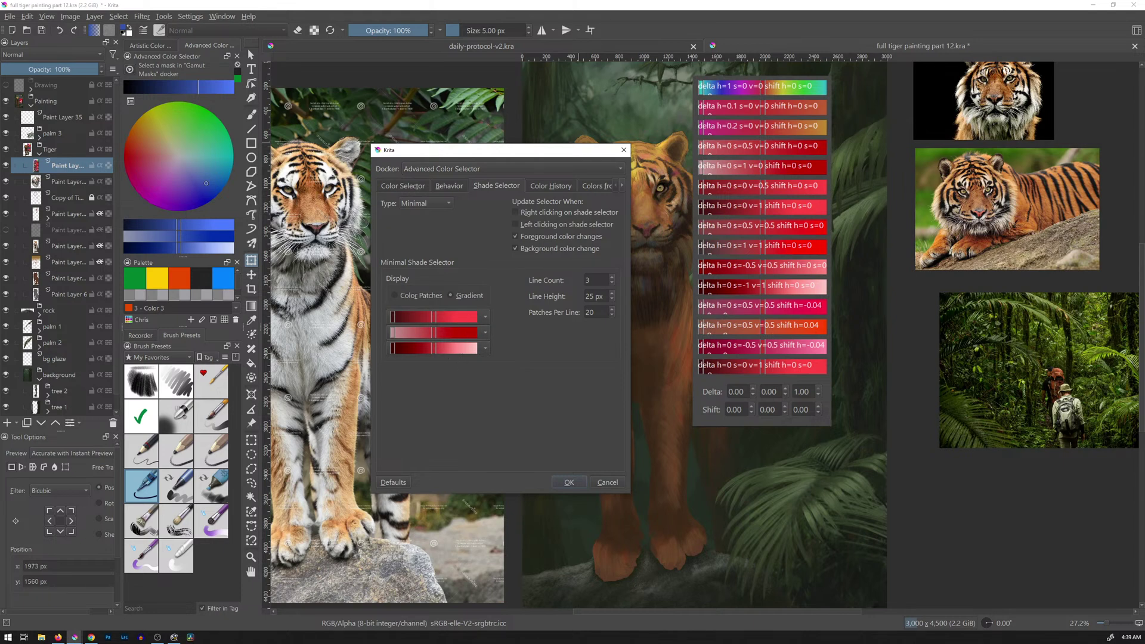
key(alt+Tab)
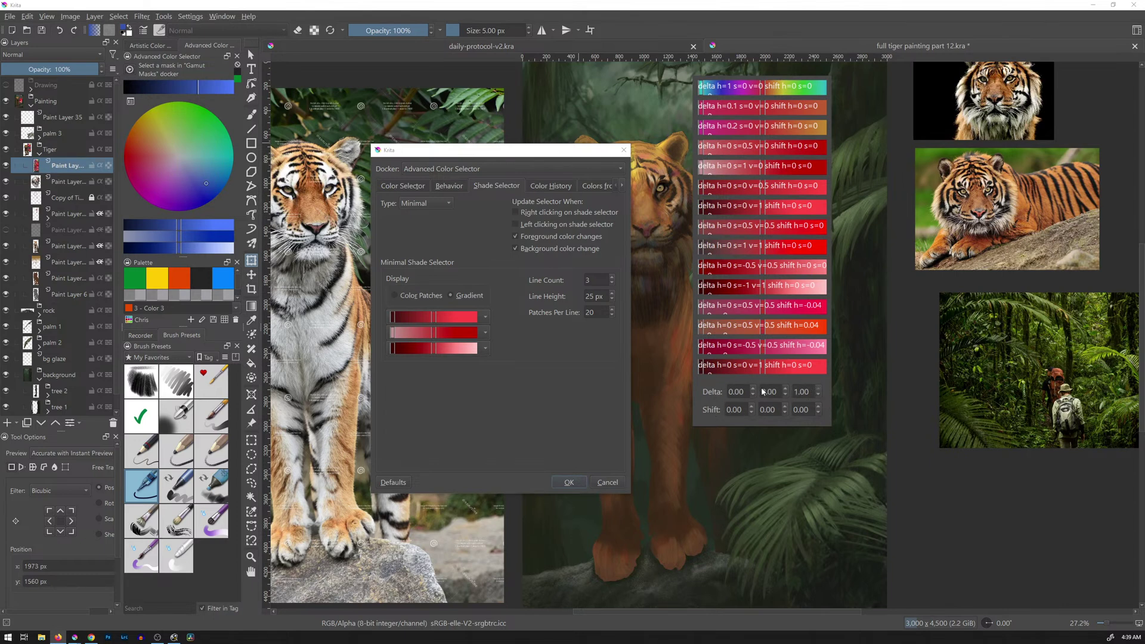
click(465, 320)
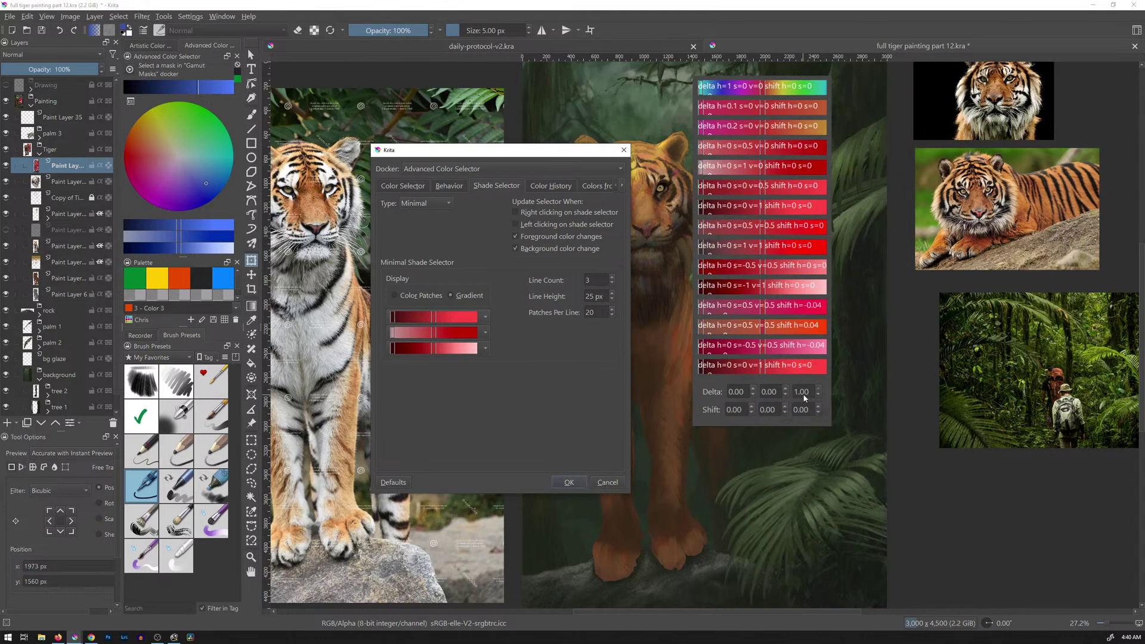
click(610, 481)
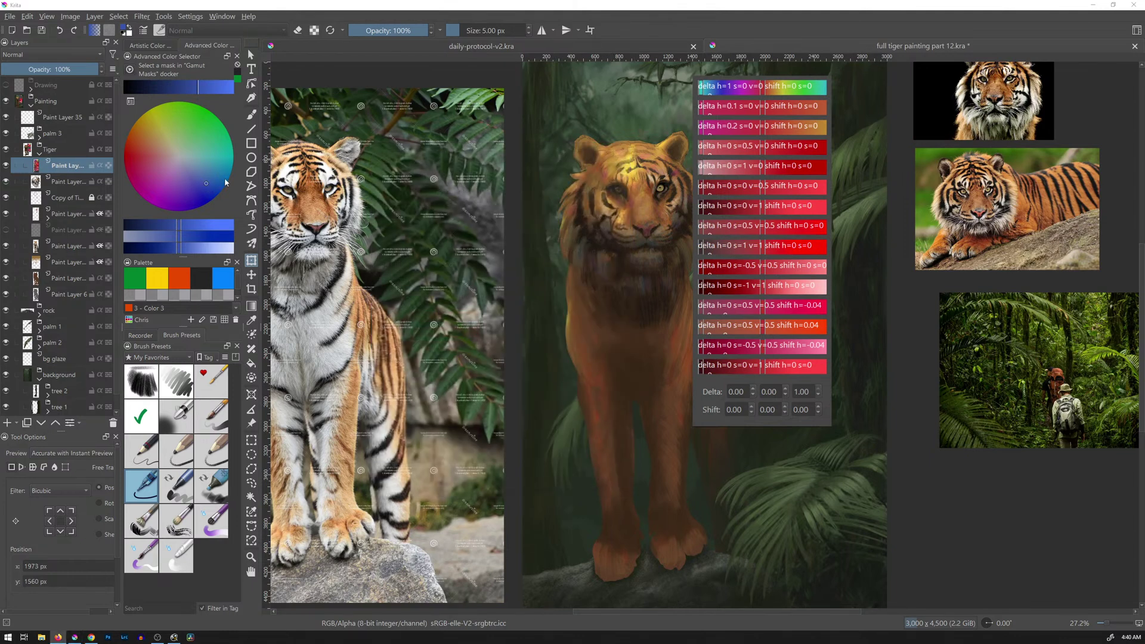
Try a medium green on the colour wheel, activate the brush, and sample an orange from the painted tiger's forehead.
click(196, 134)
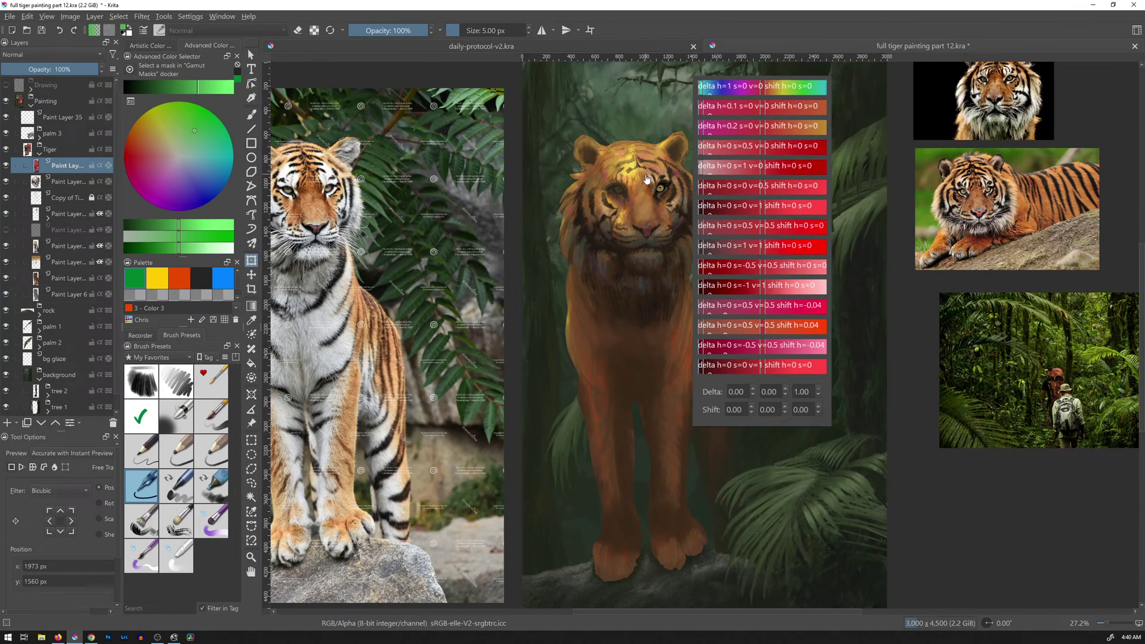
key(b)
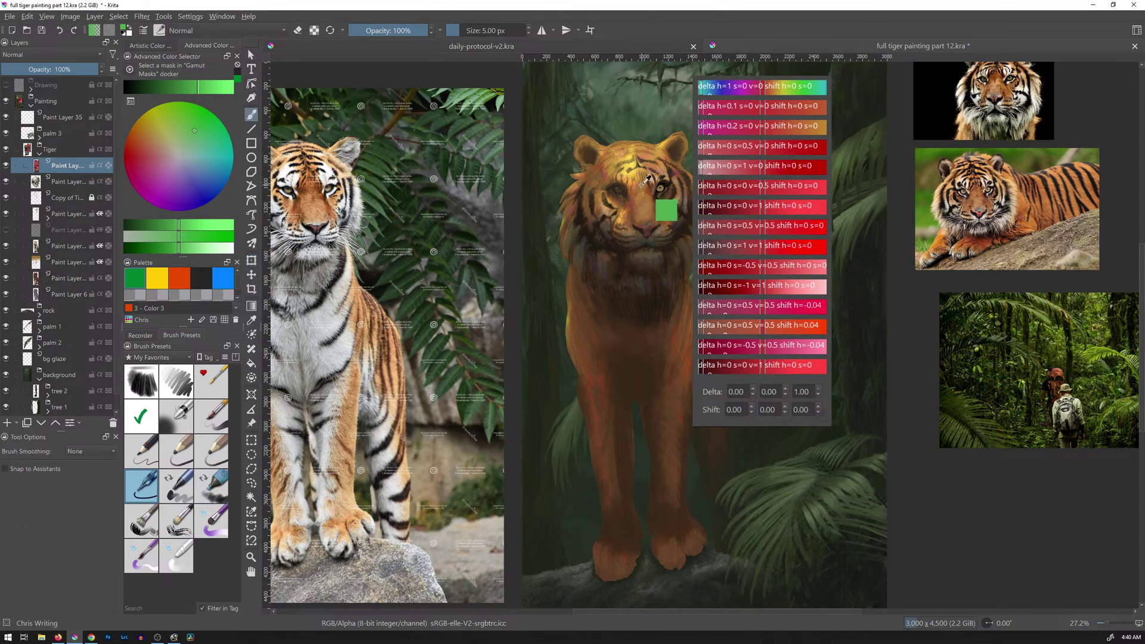
ctrl+click(650, 158)
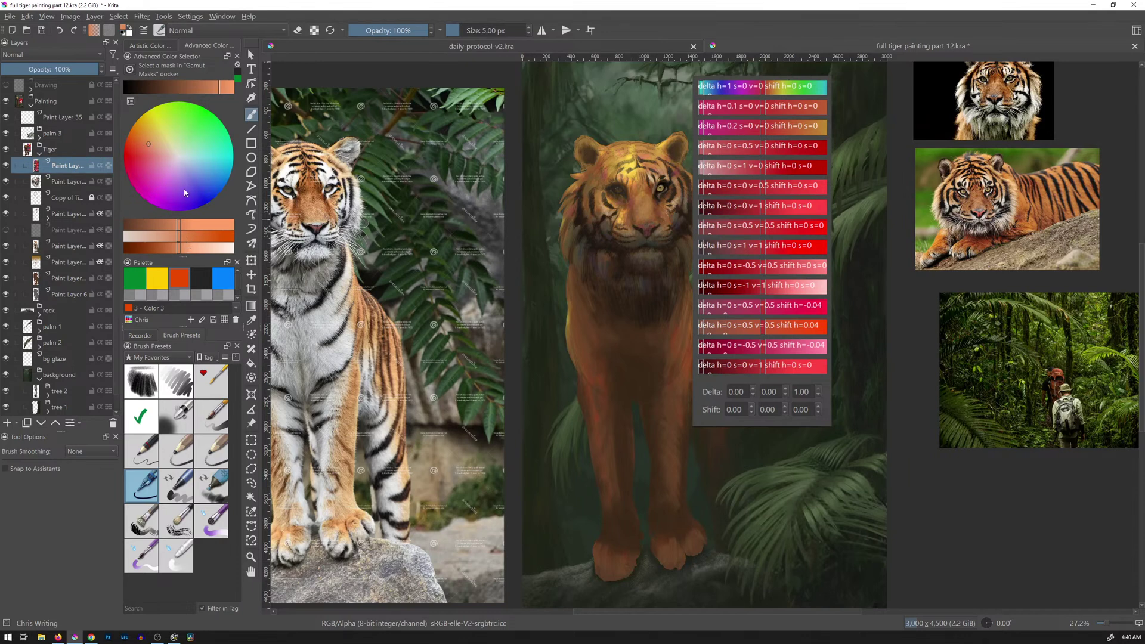
Darken and brighten the sampled orange using the first shade line and the value bar, settling on a light orange.
click(184, 225)
mouse_move(186, 225)
mouse_down()
mouse_move(212, 226)
mouse_move(154, 239)
mouse_up()
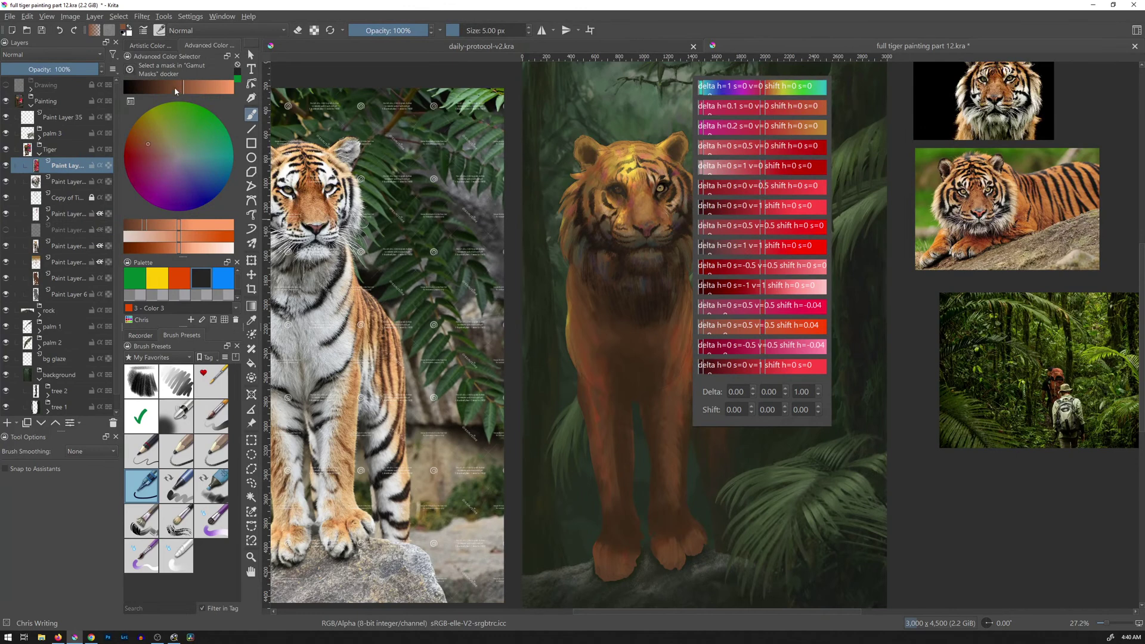
mouse_move(181, 88)
mouse_down()
mouse_move(136, 91)
mouse_move(229, 90)
mouse_move(175, 97)
mouse_up()
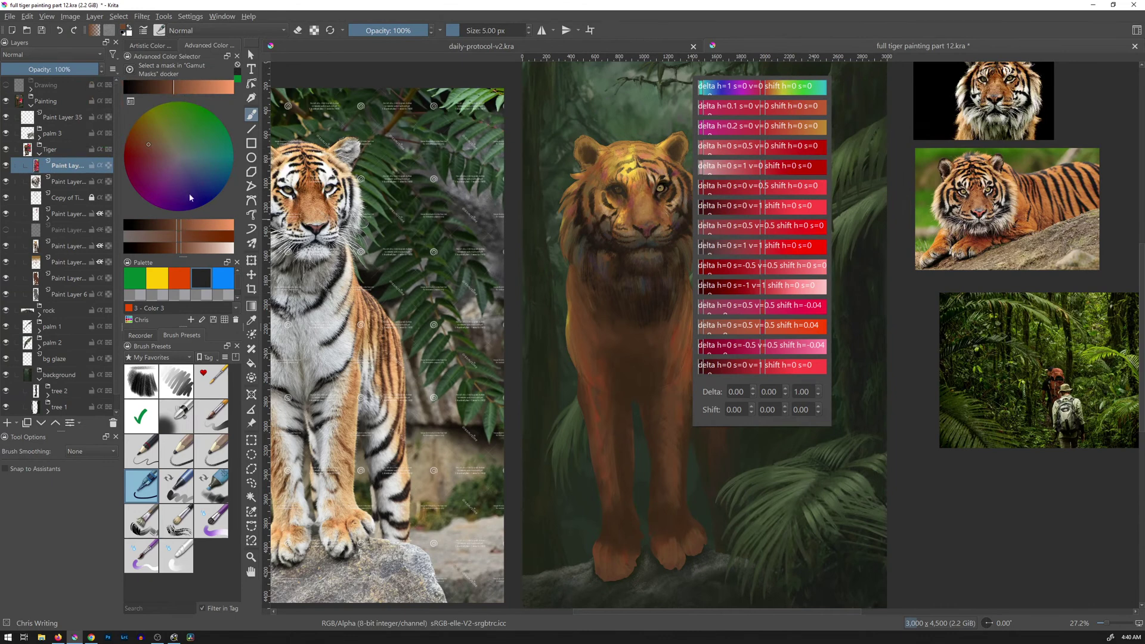
drag(180, 227, 225, 232)
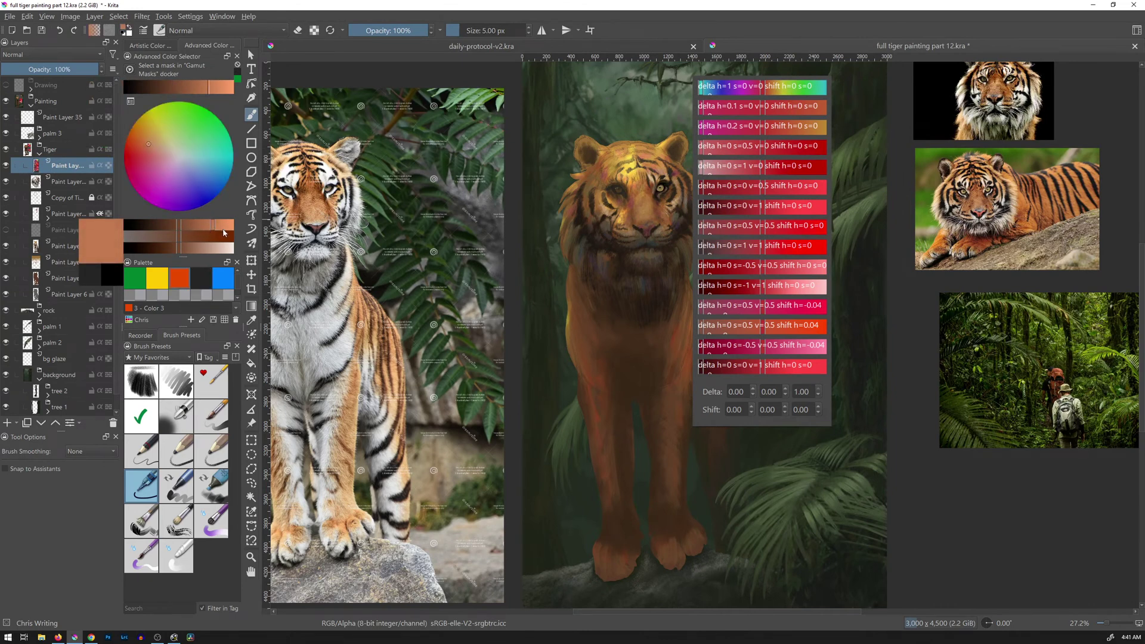
drag(213, 90, 232, 93)
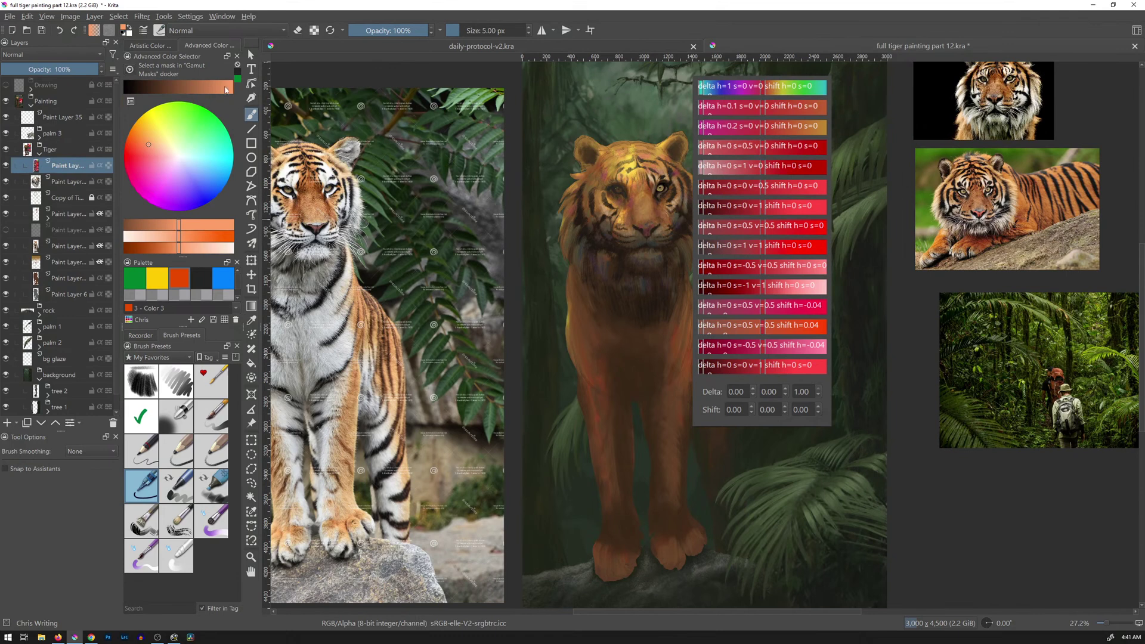
drag(179, 230, 125, 235)
drag(216, 90, 227, 131)
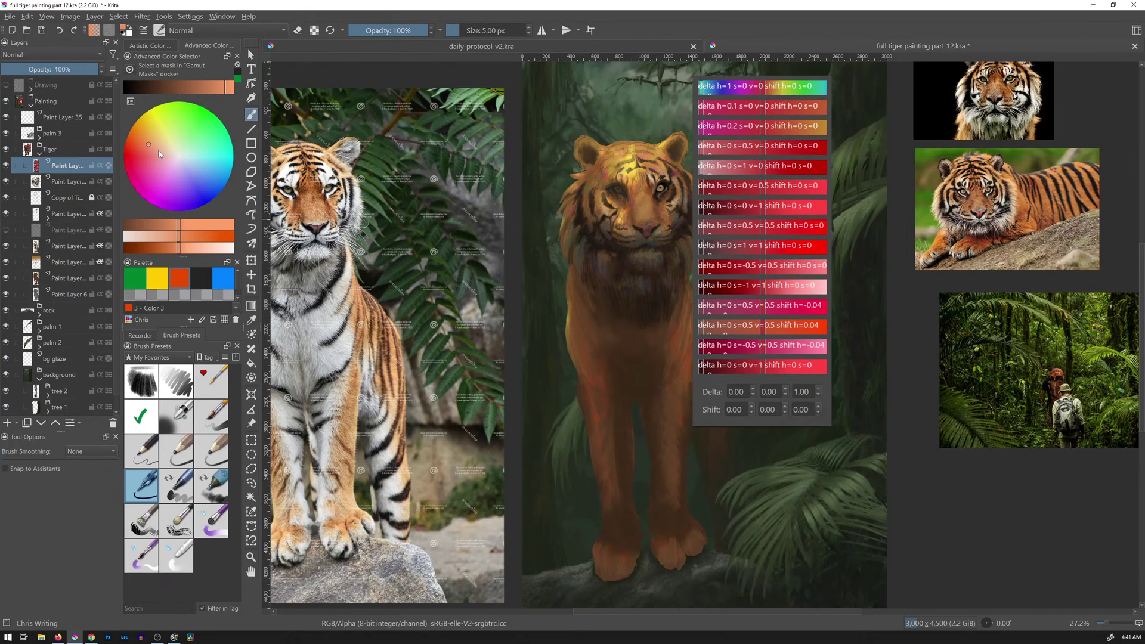
Choose a light green on the colour wheel, darken it, and restore its brightness with the first shade line.
click(188, 126)
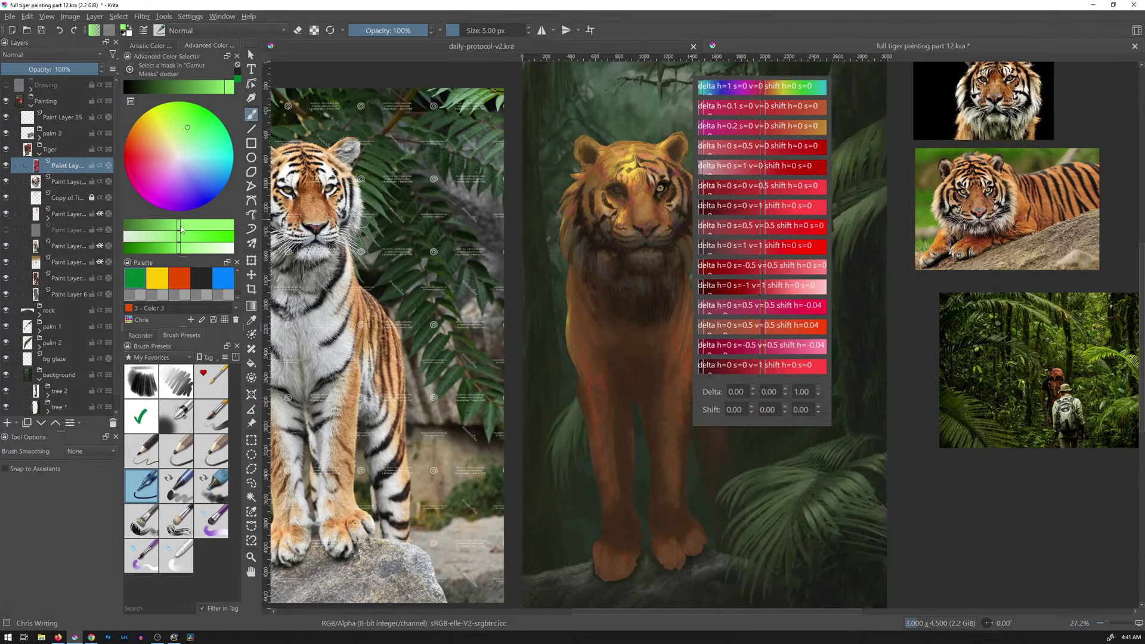
click(142, 224)
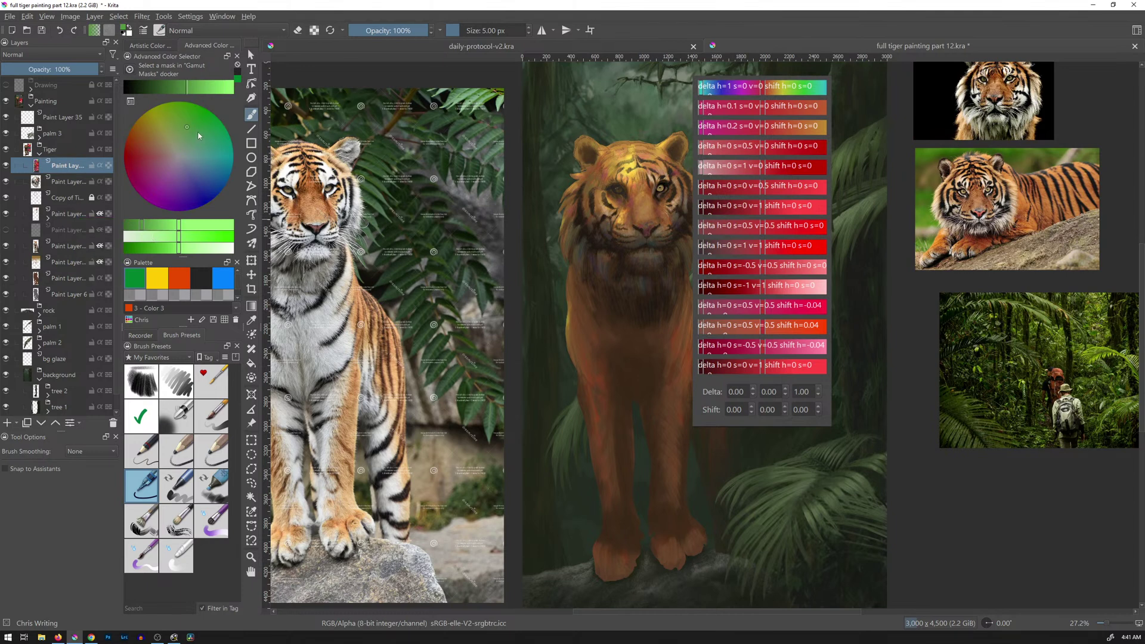
drag(145, 225, 181, 225)
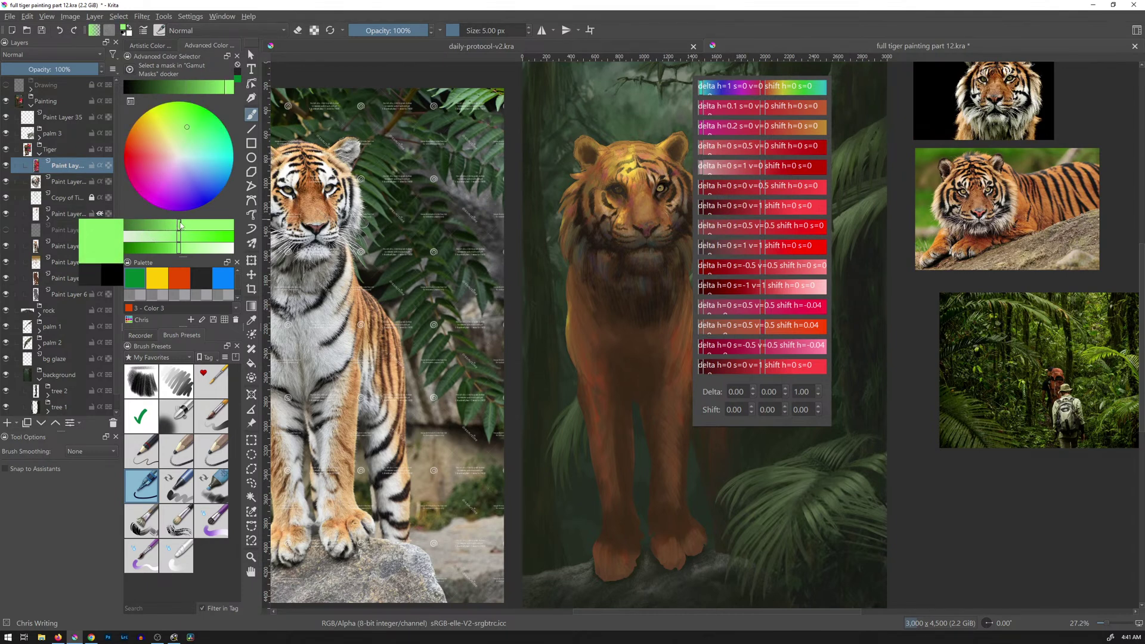
Check the Shade Selector settings against the reference image's delta and shift fields and cancel the dialog.
click(130, 102)
click(570, 177)
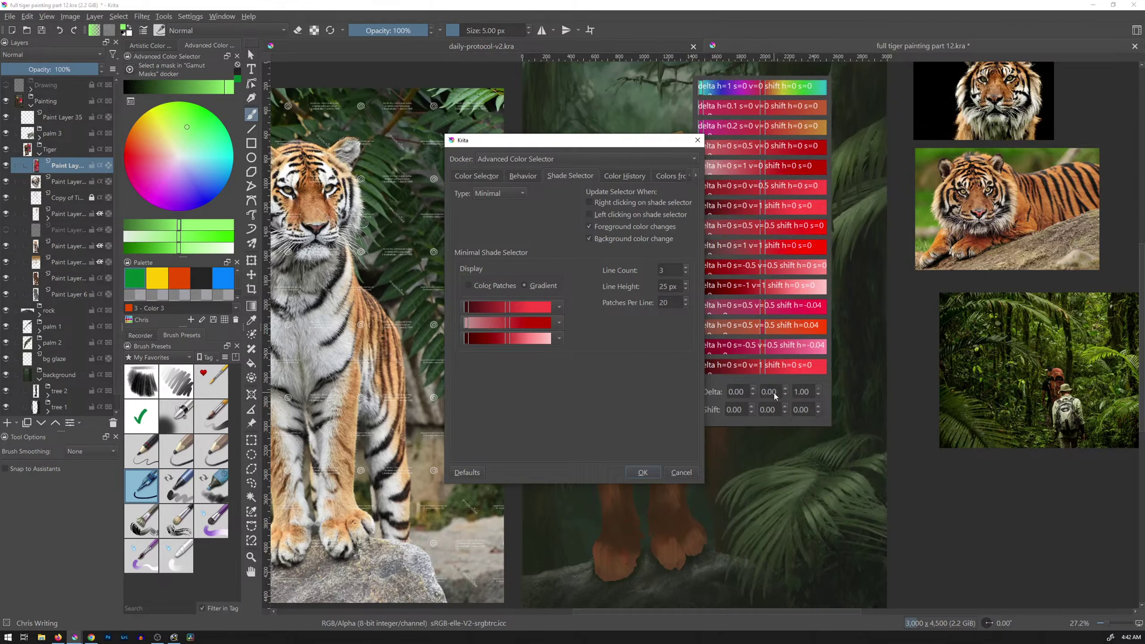
click(682, 472)
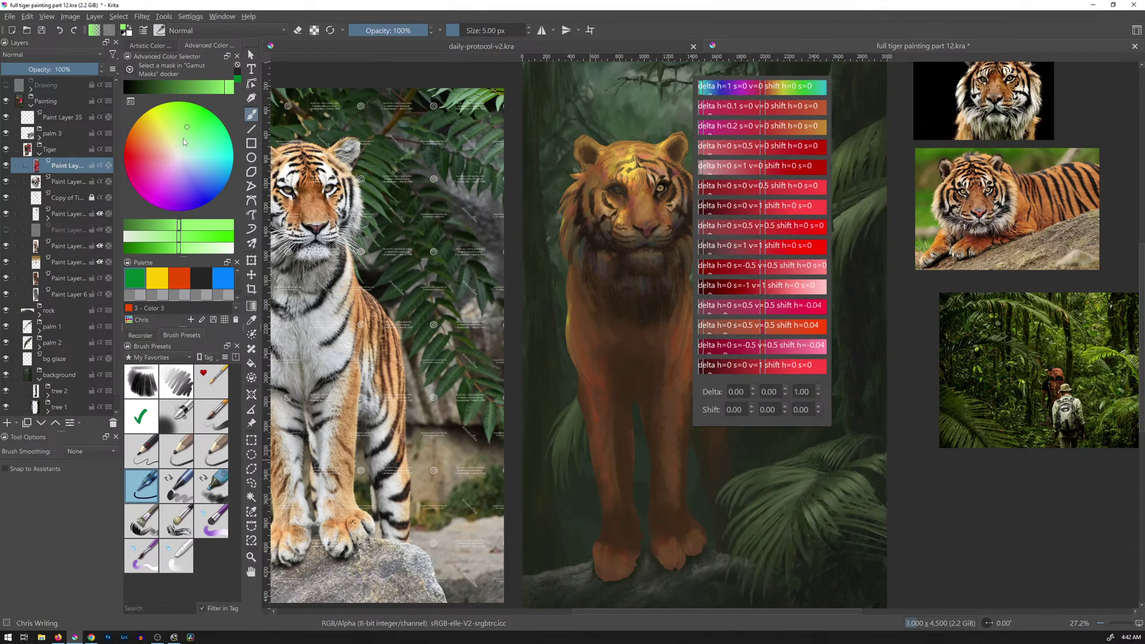
Try a slightly paler green on the colour wheel and settle on a saturated orange.
mouse_move(184, 140)
mouse_down()
mouse_move(182, 150)
mouse_move(191, 124)
mouse_move(189, 135)
mouse_up()
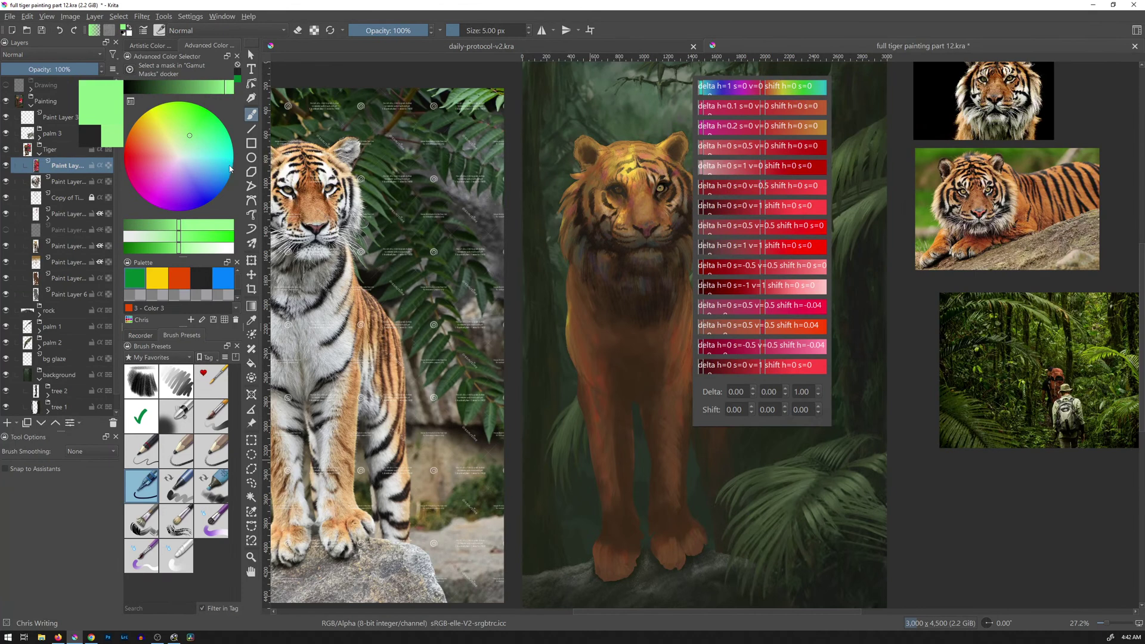
click(148, 138)
drag(147, 133, 141, 132)
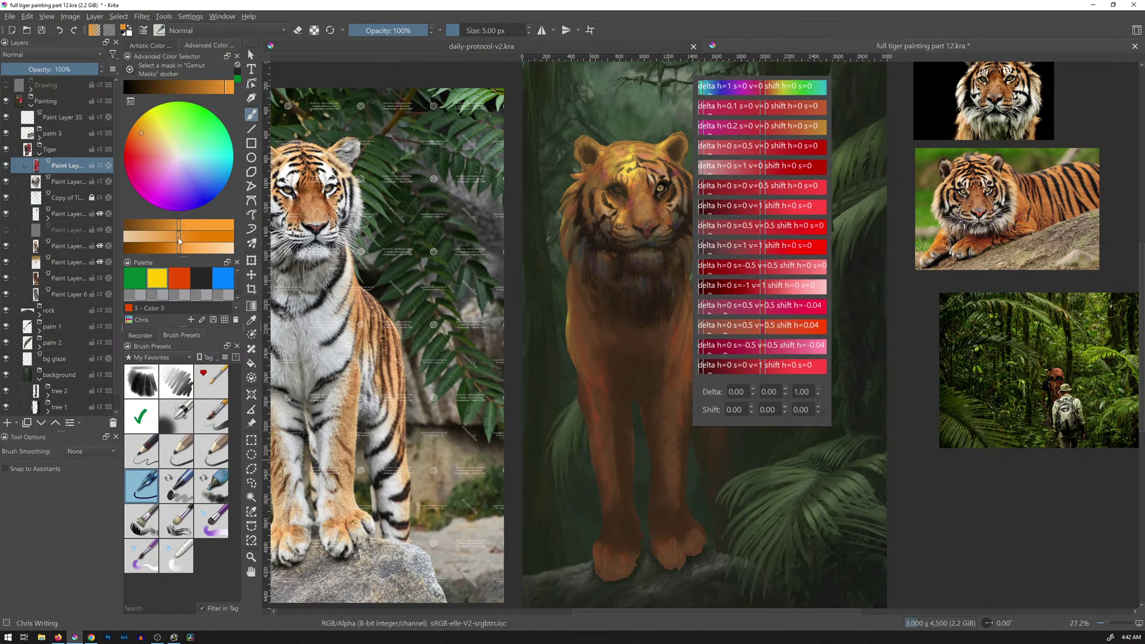
Desaturate the orange to a pale tan with the second shade line and darken it on the value bar.
click(137, 236)
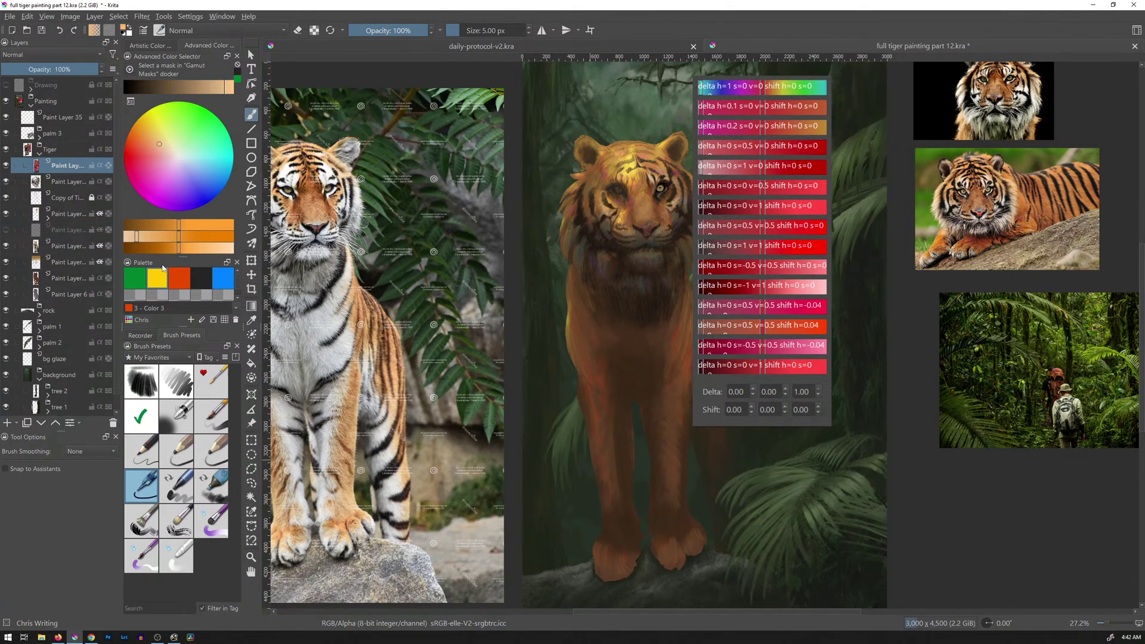
click(143, 239)
click(219, 93)
drag(219, 92, 192, 92)
mouse_move(174, 237)
mouse_down()
mouse_move(136, 238)
mouse_move(178, 238)
mouse_up()
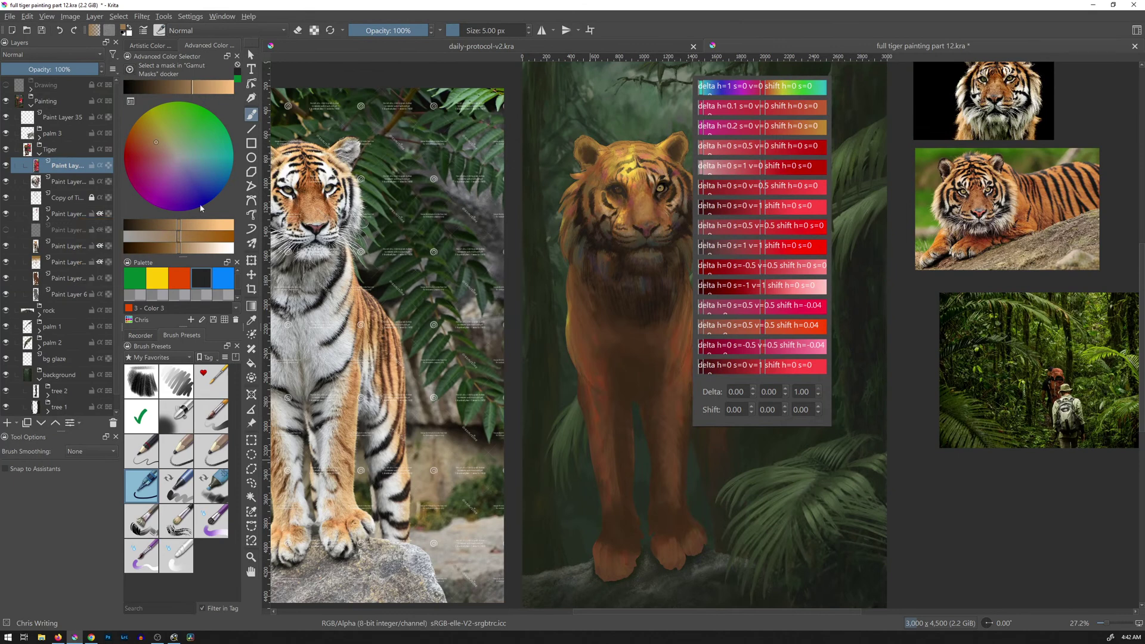
Vary the tan's value and saturation with the value bar and upper two shade lines, ending on a light orange-tan.
drag(192, 91, 181, 93)
mouse_move(193, 220)
mouse_down()
mouse_move(184, 236)
mouse_move(228, 241)
mouse_move(182, 237)
mouse_up()
drag(183, 90, 221, 88)
drag(183, 227, 198, 228)
drag(174, 241, 165, 237)
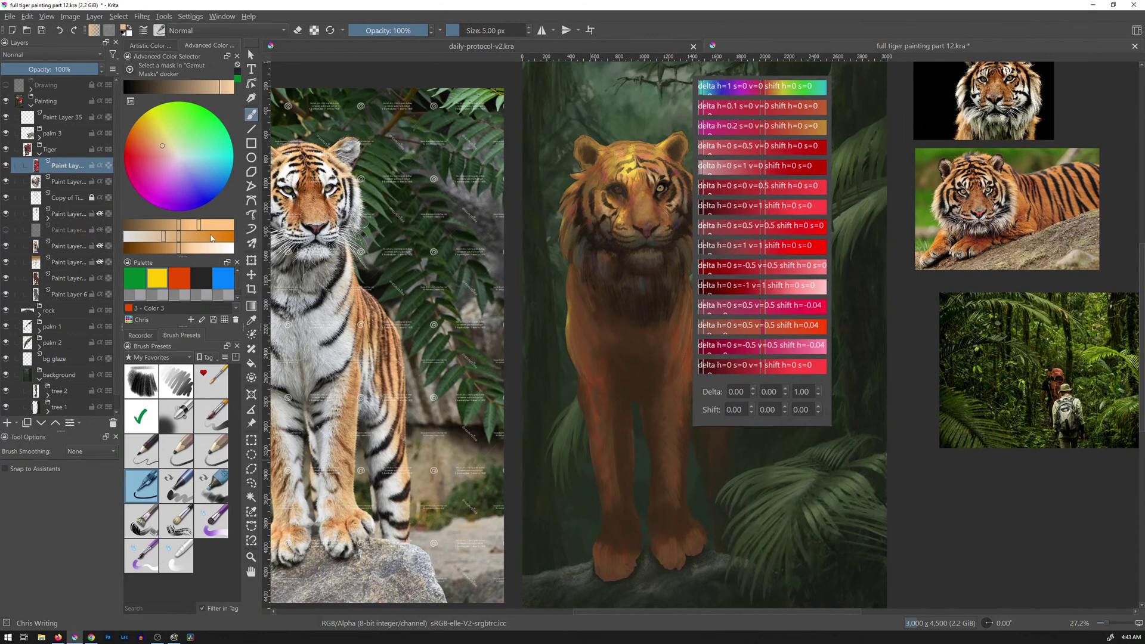
drag(201, 225, 214, 224)
click(162, 236)
click(220, 224)
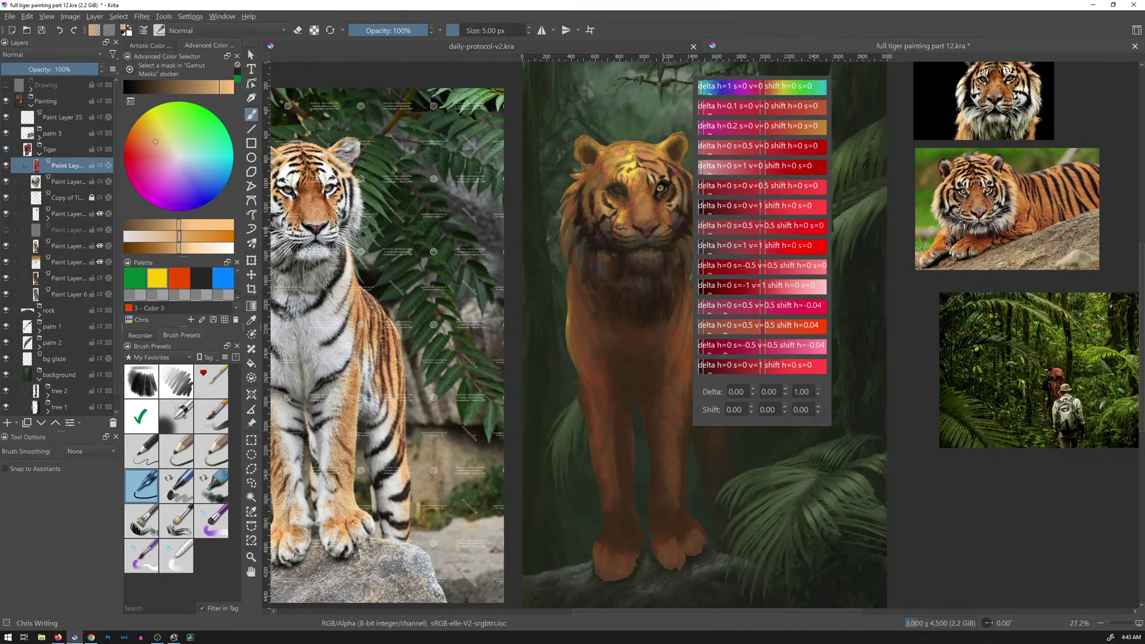
Sample orange-brown tones repeatedly from the bridge of the painted tiger's nose.
ctrl+click(648, 212)
ctrl+click(647, 210)
ctrl+click(645, 210)
ctrl+click(645, 209)
ctrl+click(646, 210)
ctrl+click(645, 210)
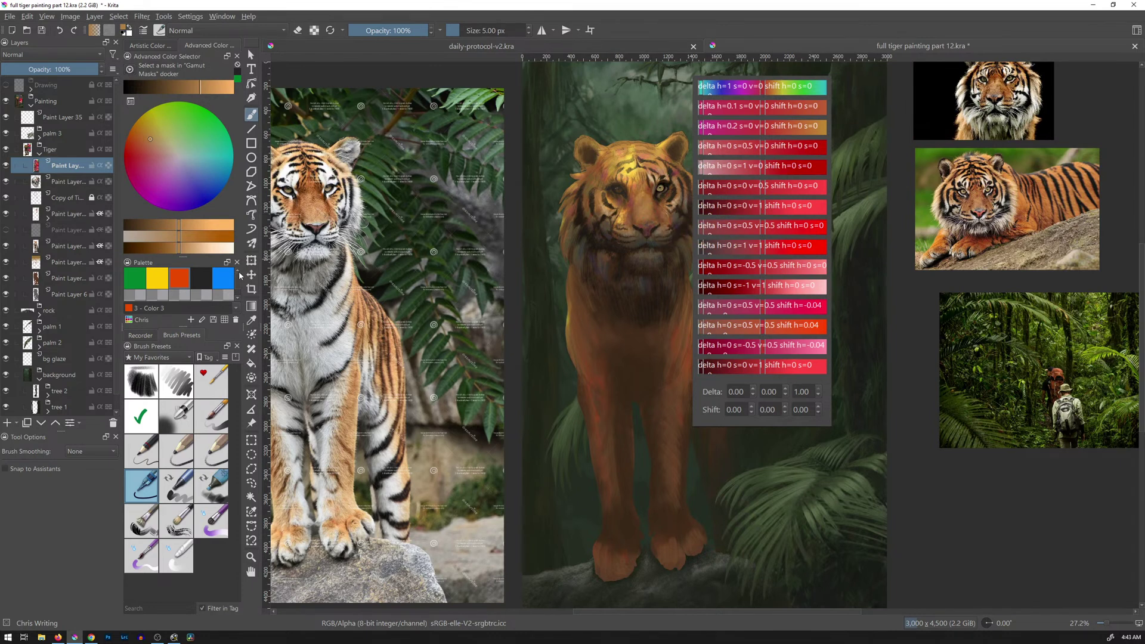
Brighten and slightly desaturate the sampled orange-brown, and shift its hue to a light salmon on the colour wheel.
mouse_move(181, 233)
mouse_down()
mouse_move(202, 229)
mouse_move(205, 258)
mouse_move(202, 232)
mouse_move(188, 230)
mouse_up()
drag(205, 89, 219, 90)
drag(179, 239, 174, 248)
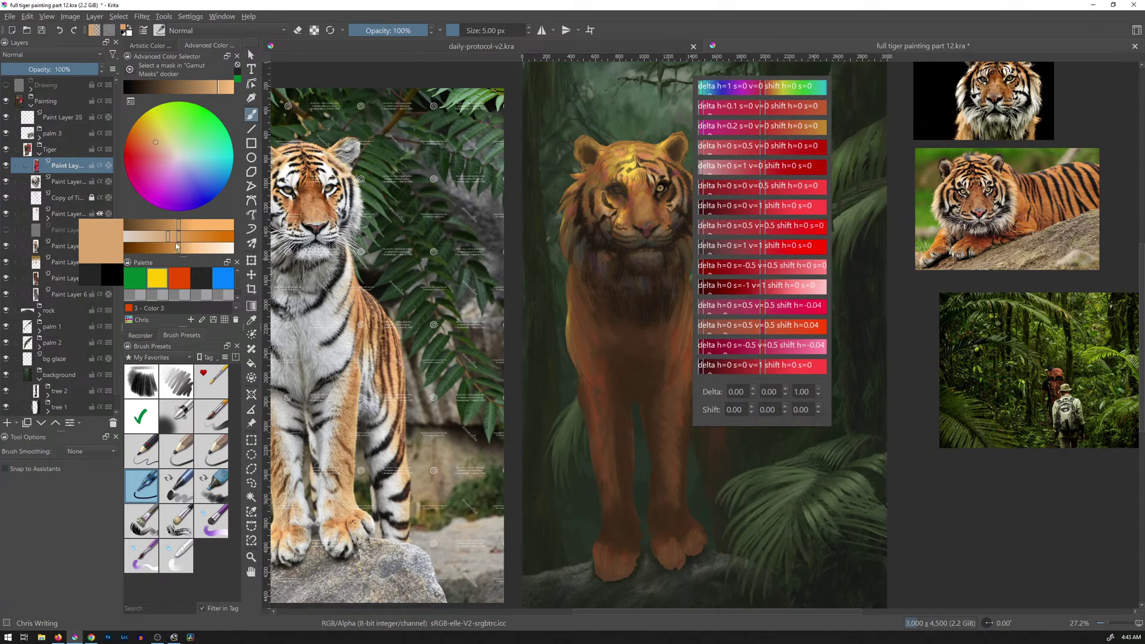
drag(176, 249, 176, 249)
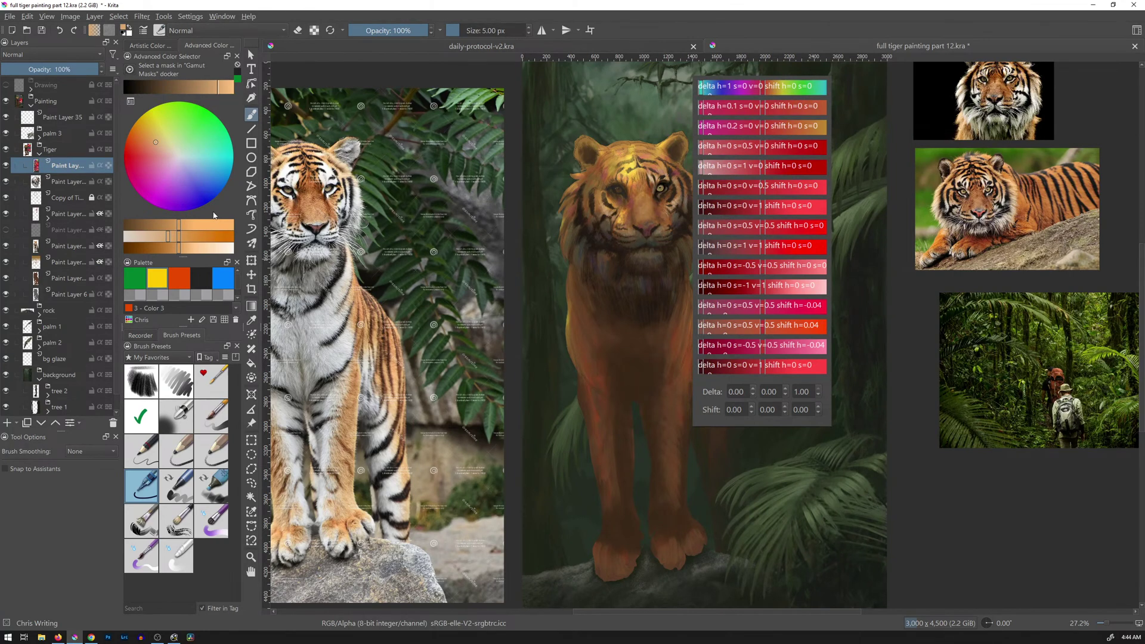
mouse_move(160, 142)
mouse_down()
mouse_move(149, 138)
mouse_move(164, 142)
mouse_move(153, 148)
mouse_up()
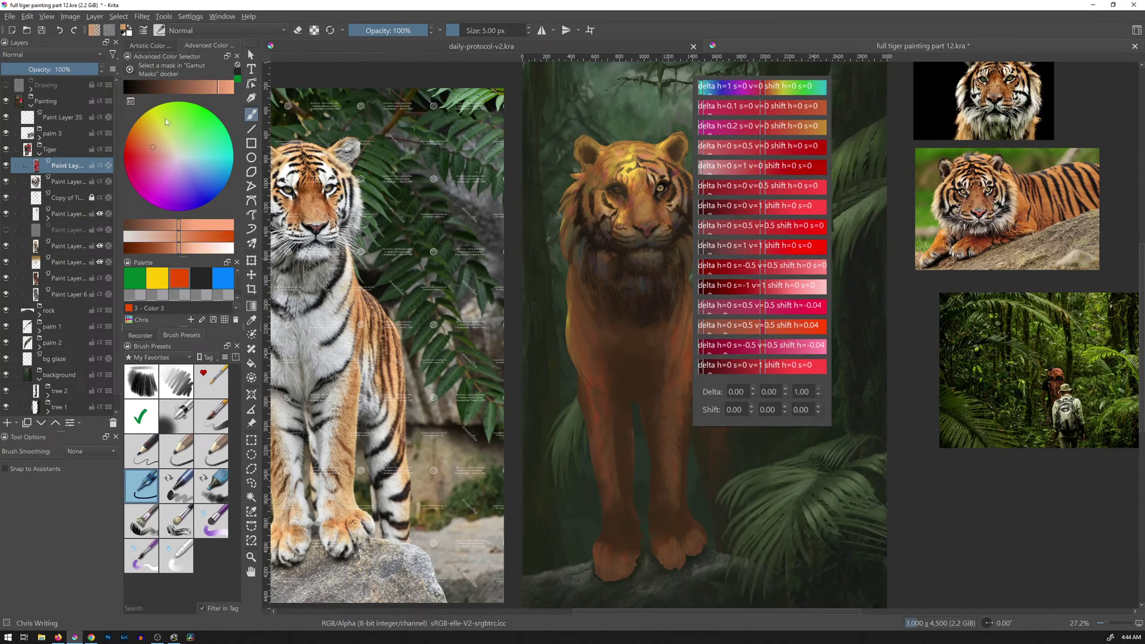
Switch the palette to Tiger and pick its olive swatch, Color 11.
click(146, 322)
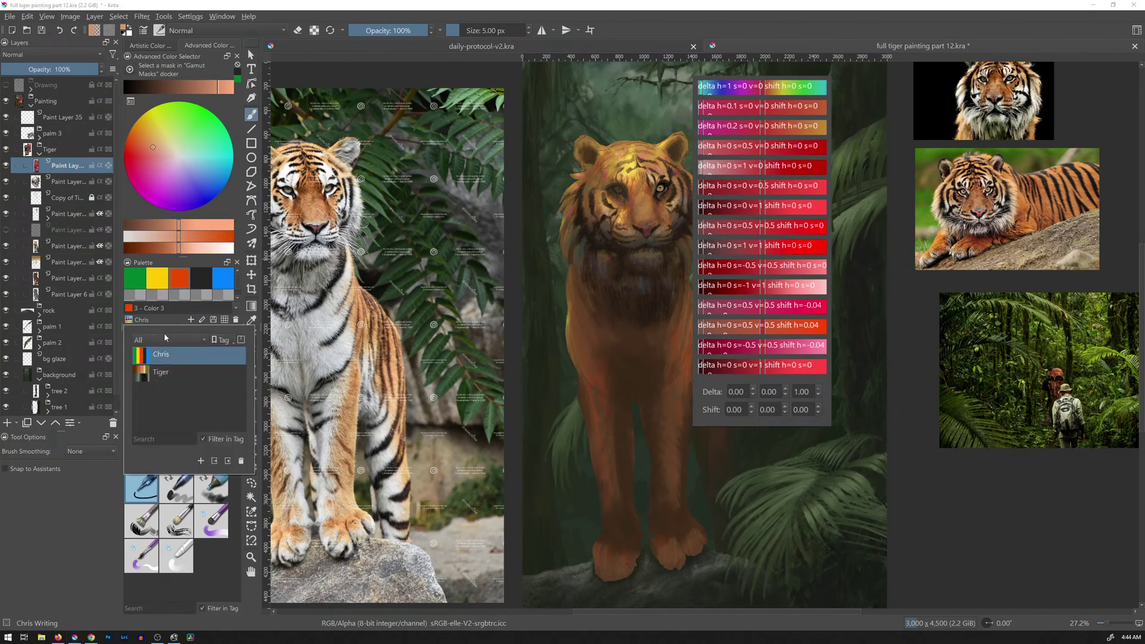
click(173, 373)
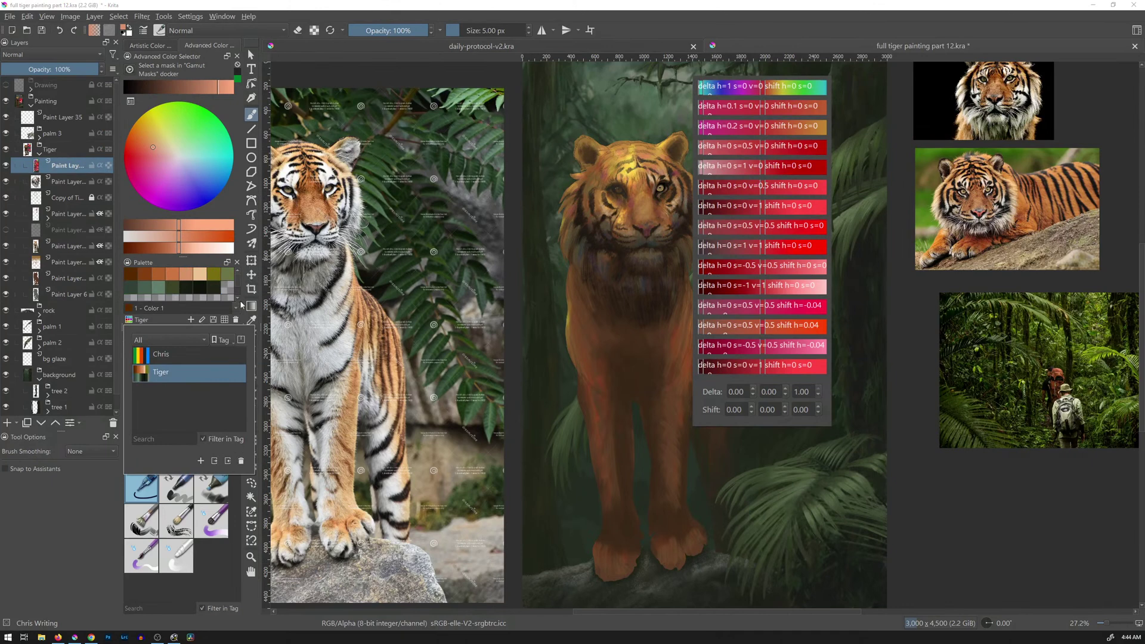
click(227, 291)
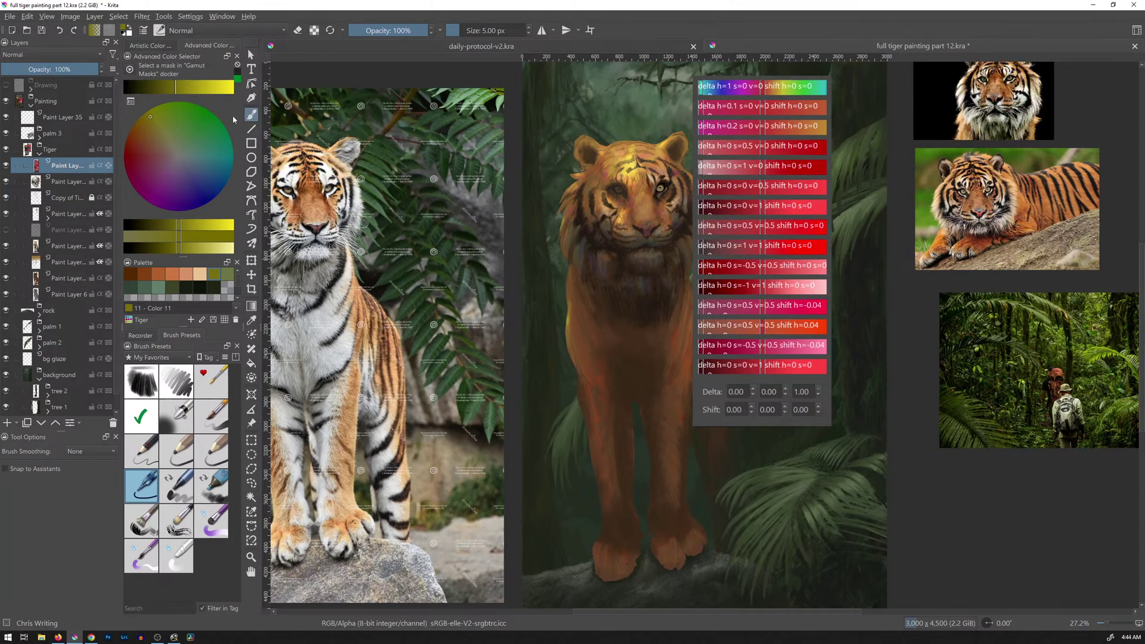
Shift the olive's hue through yellow-green to green on the colour wheel, desaturating it with a shade line.
drag(151, 117, 165, 117)
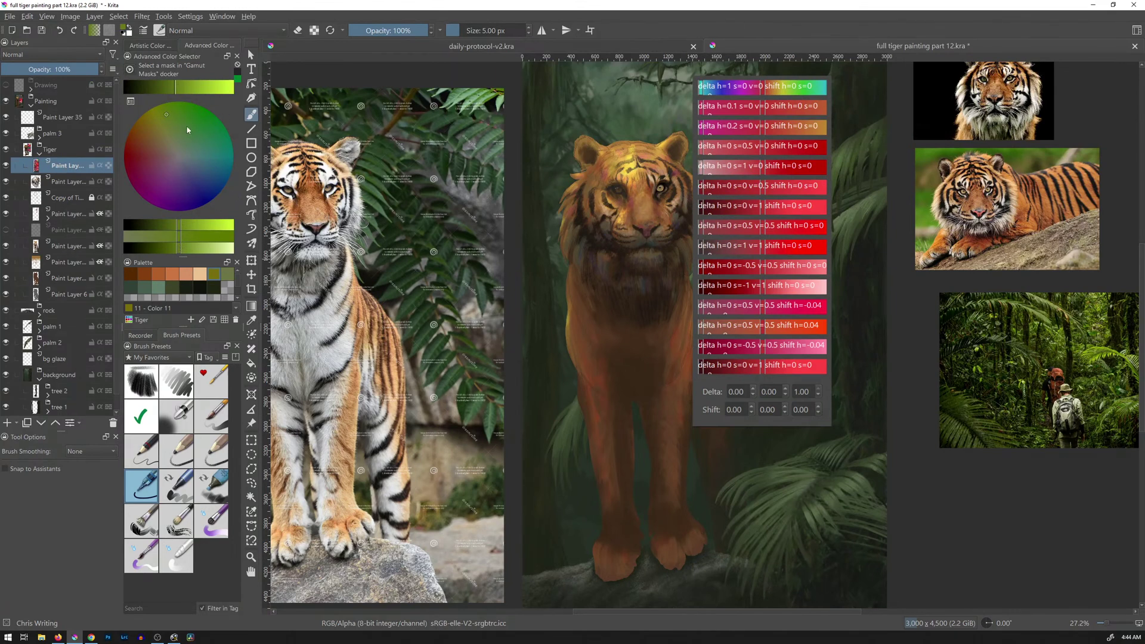
mouse_move(181, 243)
mouse_down()
mouse_move(146, 238)
mouse_move(149, 258)
mouse_up()
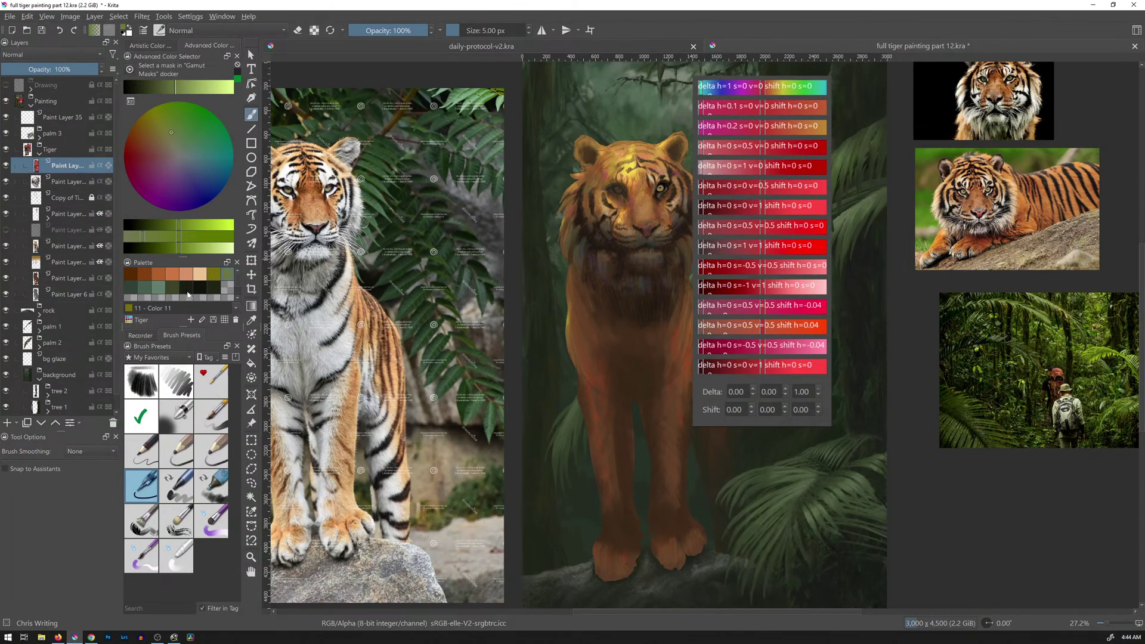
drag(188, 132, 181, 139)
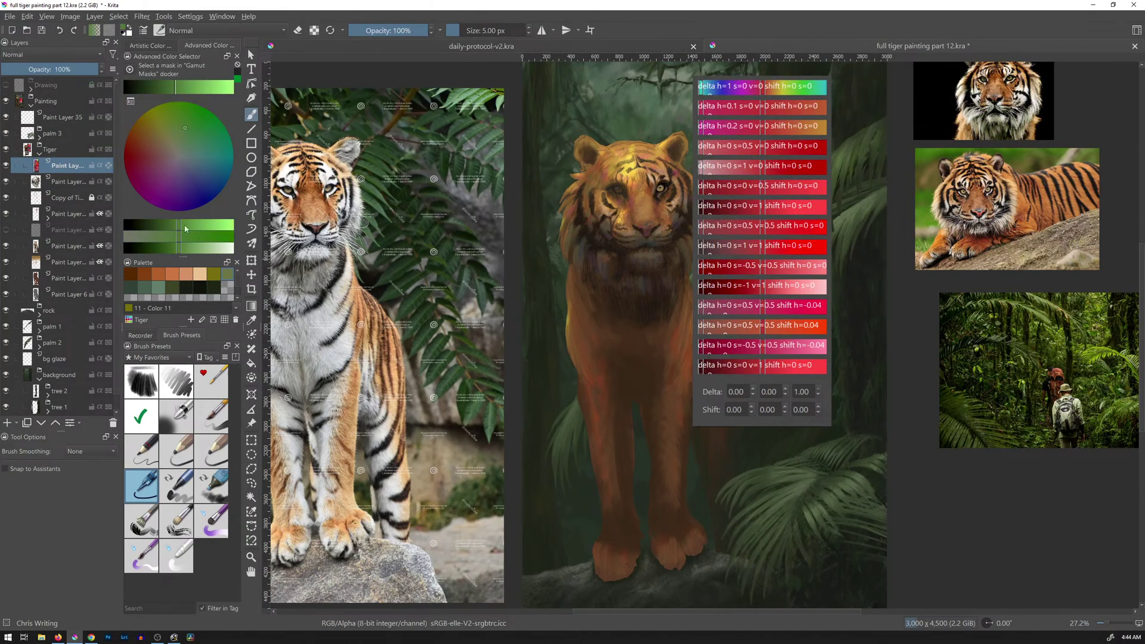
Vary the green's saturation and value with the shade lines and value bar, ending on a soft mid green.
mouse_move(180, 237)
mouse_down()
mouse_move(157, 240)
mouse_move(197, 238)
mouse_up()
drag(177, 93, 213, 94)
drag(182, 241, 207, 224)
mouse_move(206, 89)
mouse_down()
mouse_move(174, 97)
mouse_move(186, 93)
mouse_up()
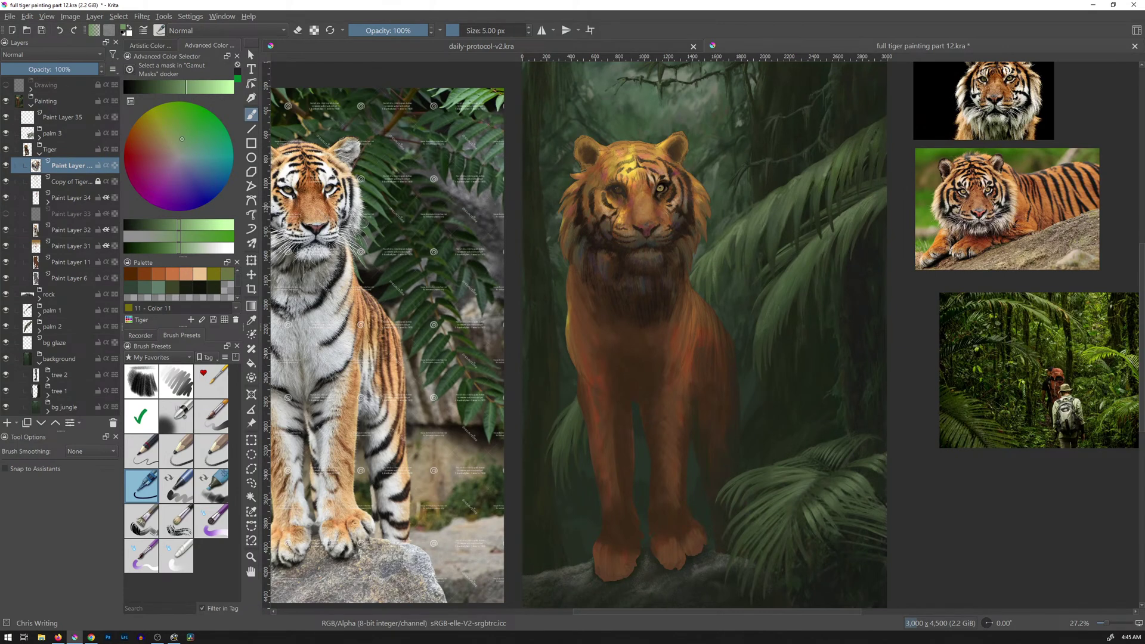
Bring up the Artistic Color Selector and sample a tan and a dark orange-brown from the standing reference tiger's face.
click(150, 45)
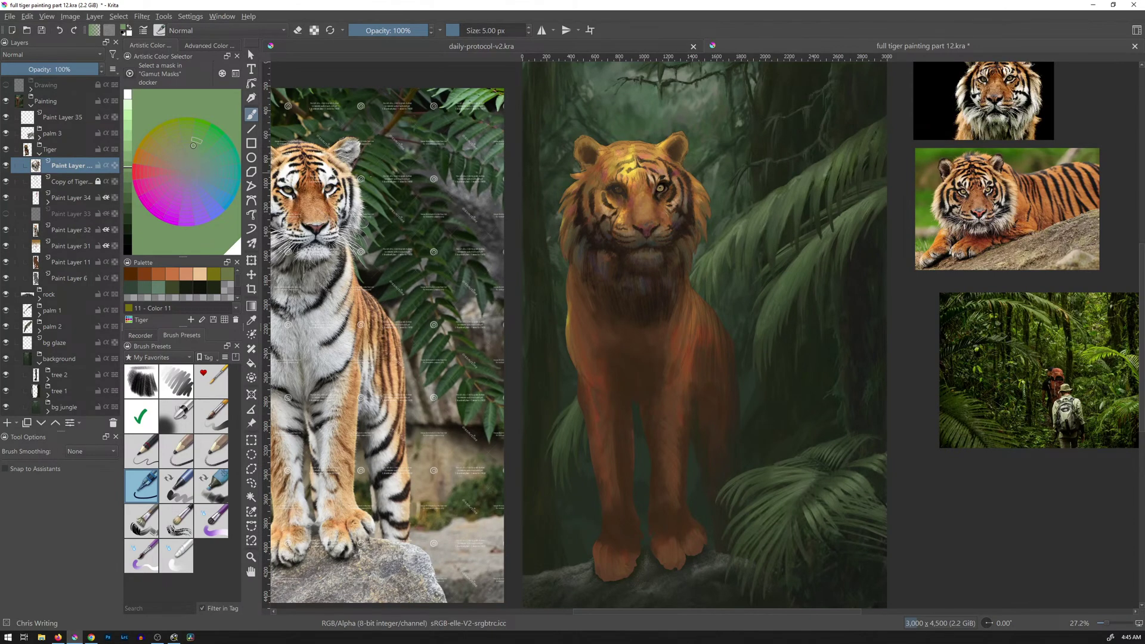
ctrl+click(330, 208)
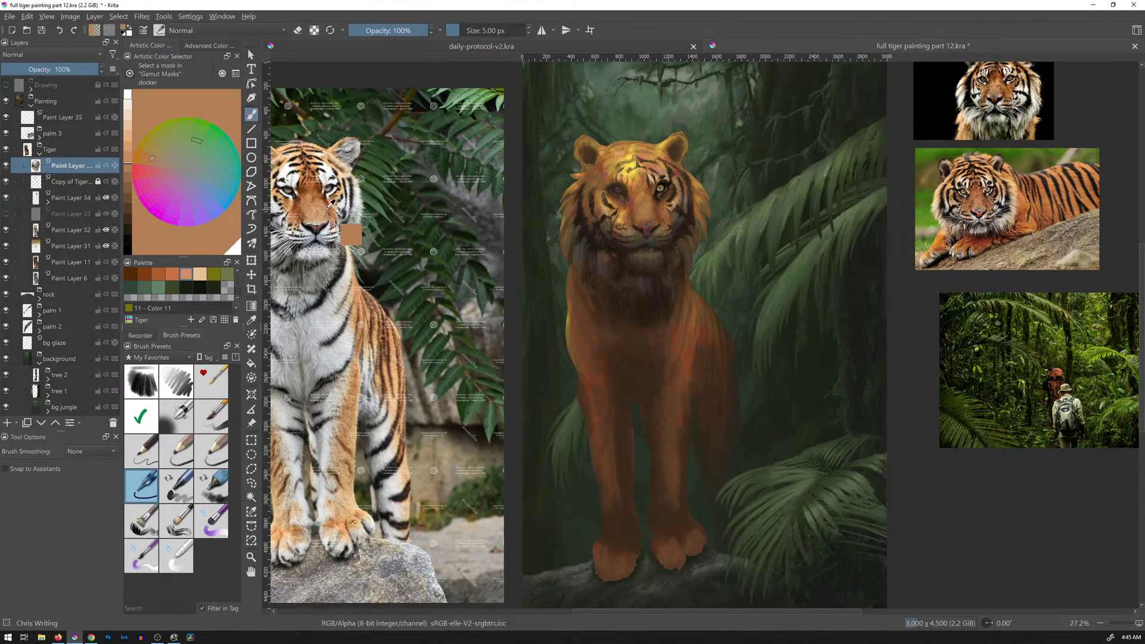
ctrl+click(324, 190)
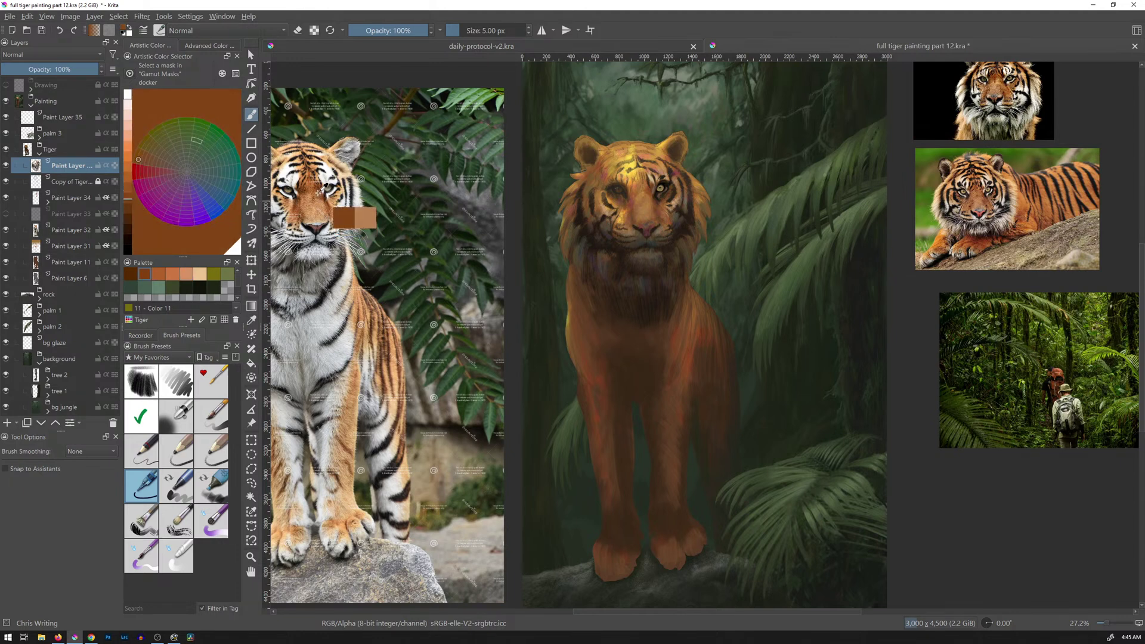
Return to the Advanced Color Selector and sample a dark green from the leaves in the standing tiger reference photo.
click(209, 46)
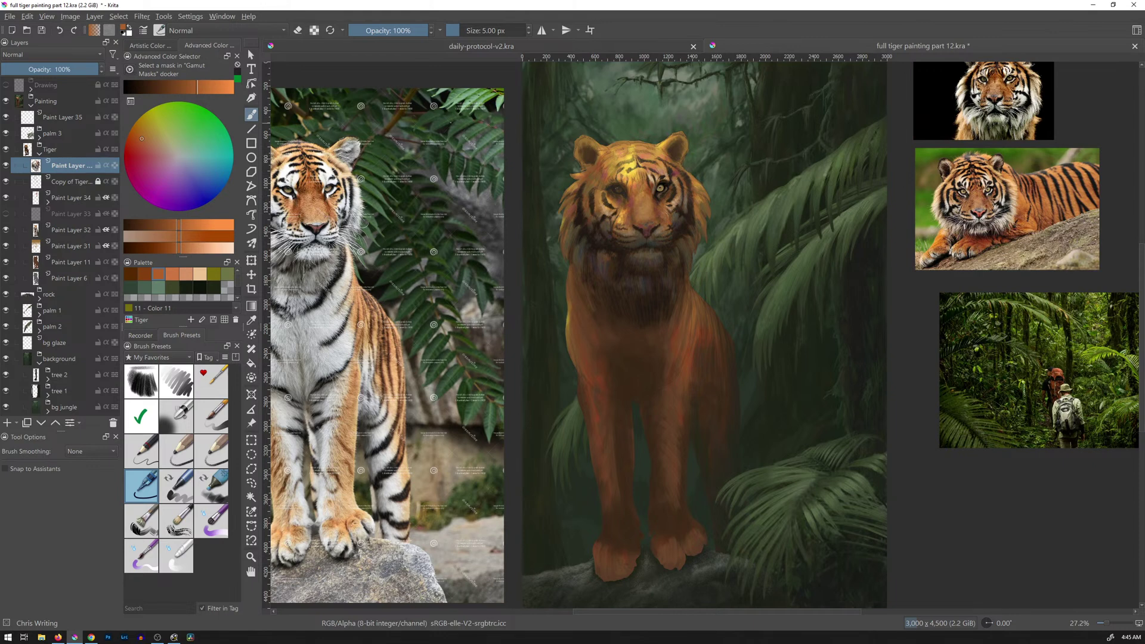
ctrl+click(444, 115)
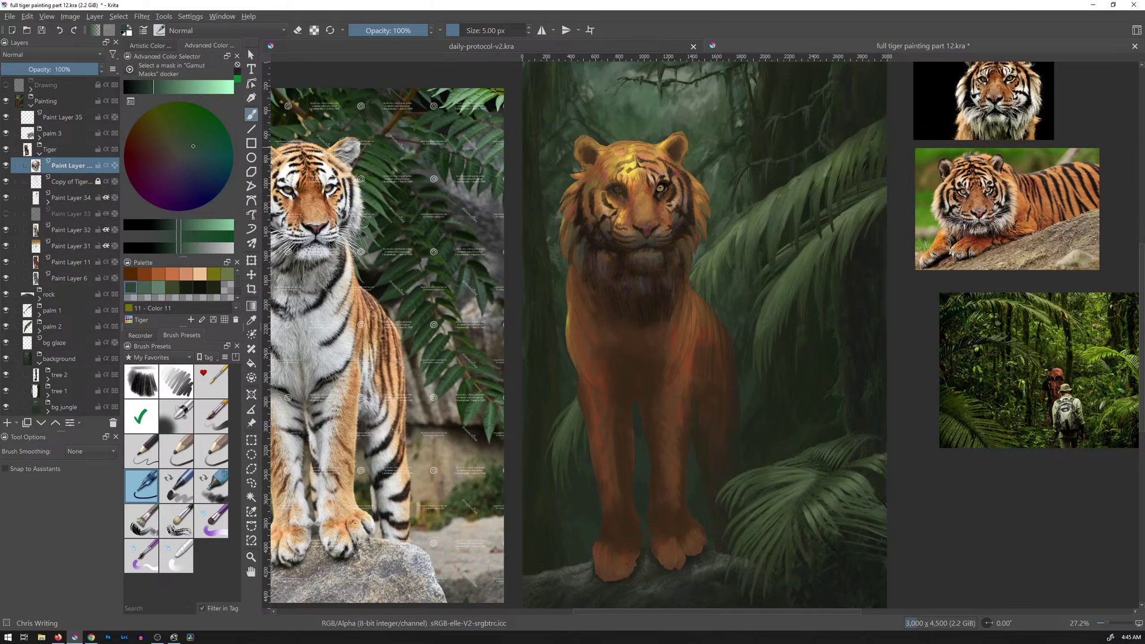
key(alt+Tab)
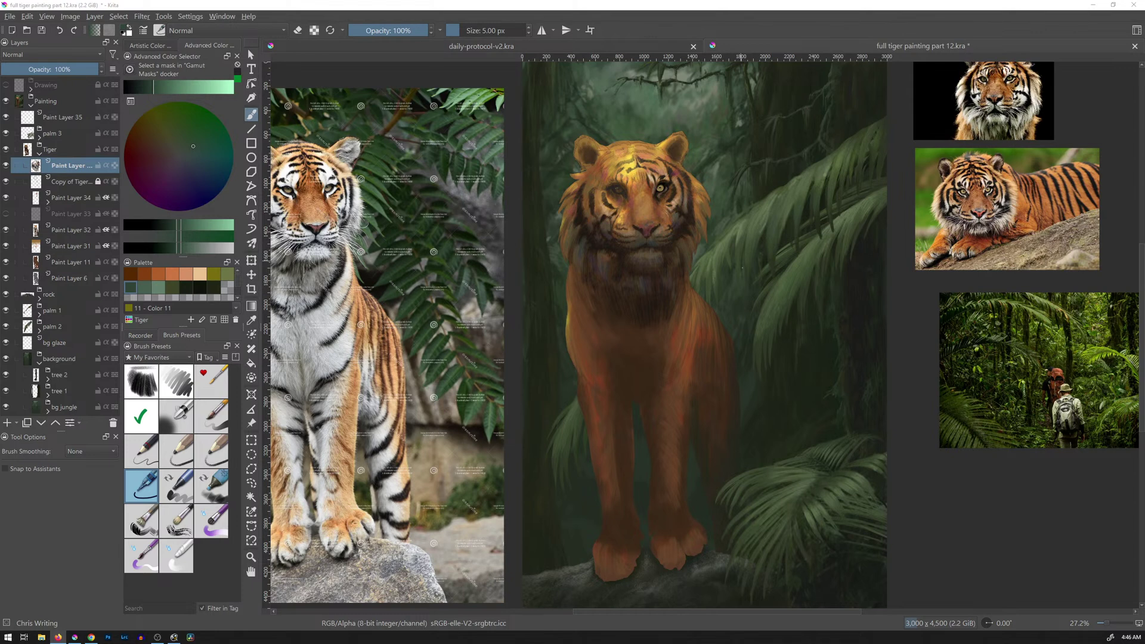
key(alt+Tab)
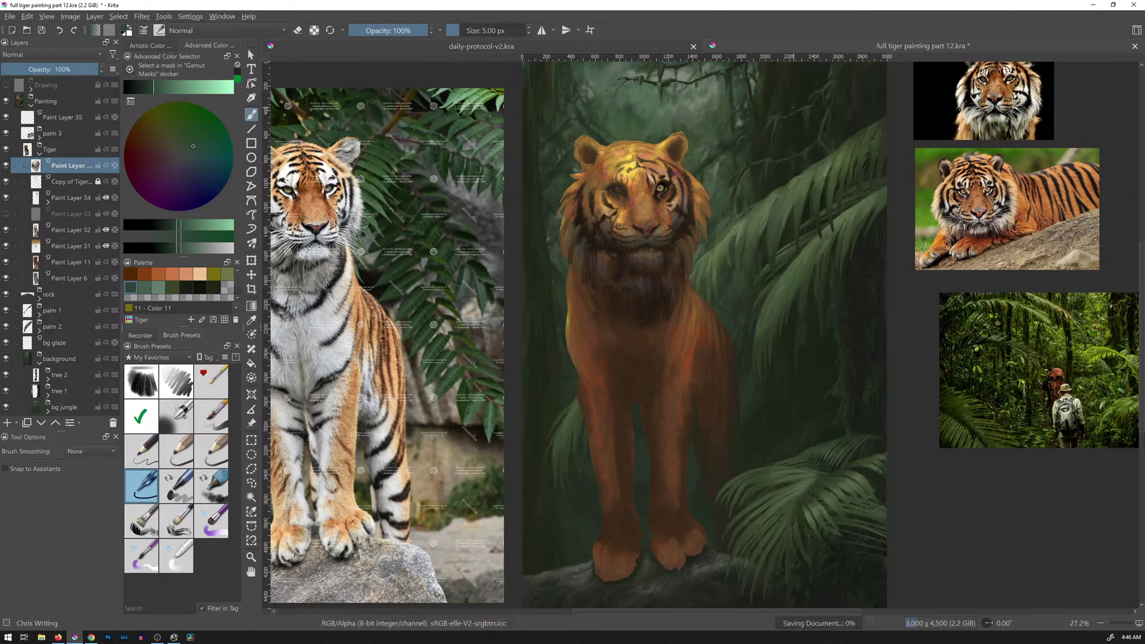
Move the lying tiger reference image beside the painted tiger's head, and return to the Freehand Brush tool.
key(1)
drag(629, 159, 753, 424)
drag(743, 292, 669, 427)
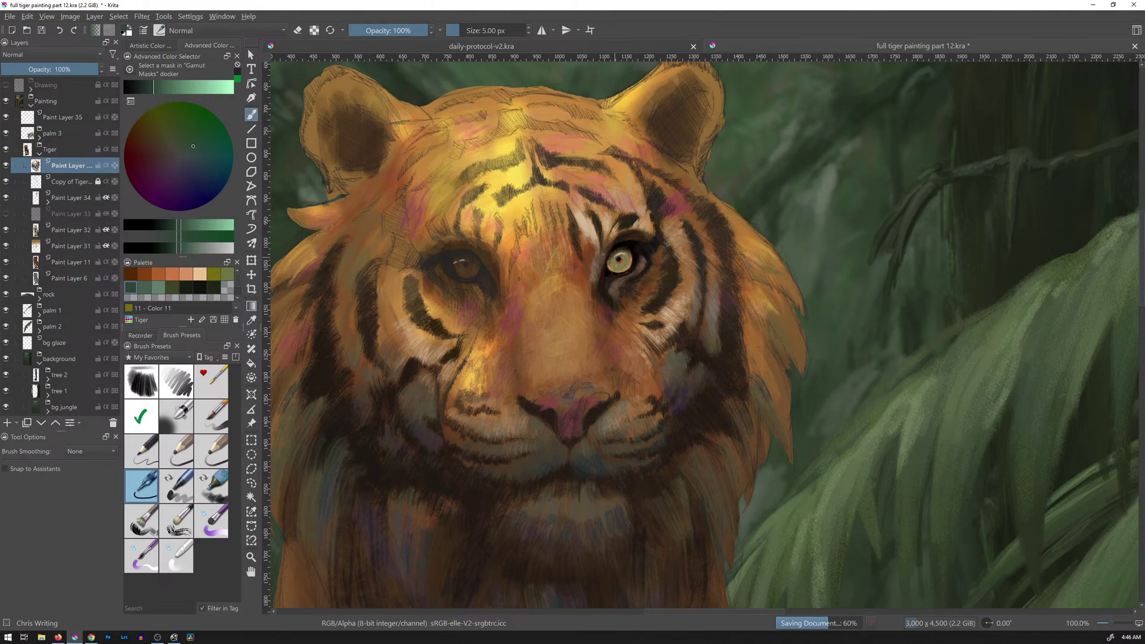
click(251, 423)
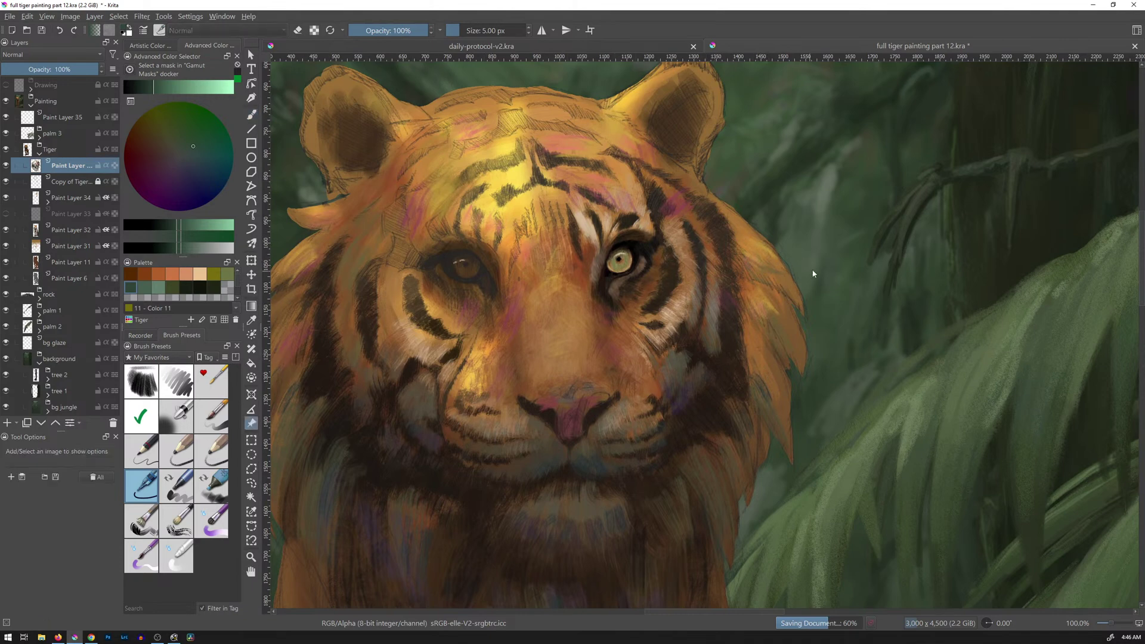
drag(821, 248, 789, 327)
drag(1083, 268, 901, 261)
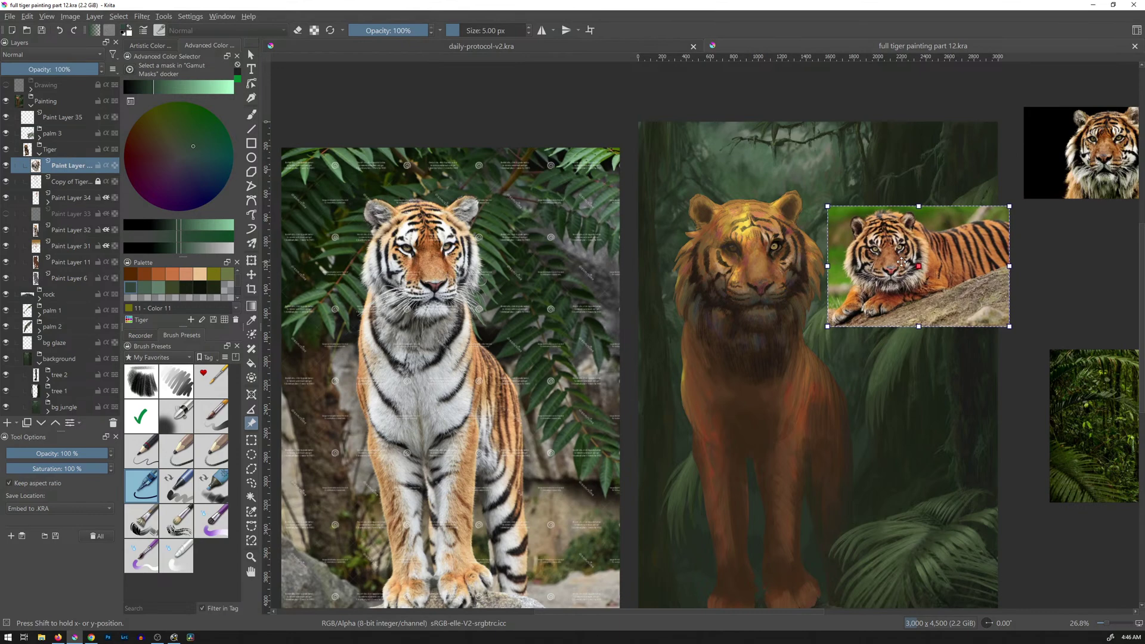
key(1)
mouse_move(893, 223)
mouse_down()
mouse_move(671, 370)
mouse_move(651, 346)
mouse_move(695, 312)
mouse_up()
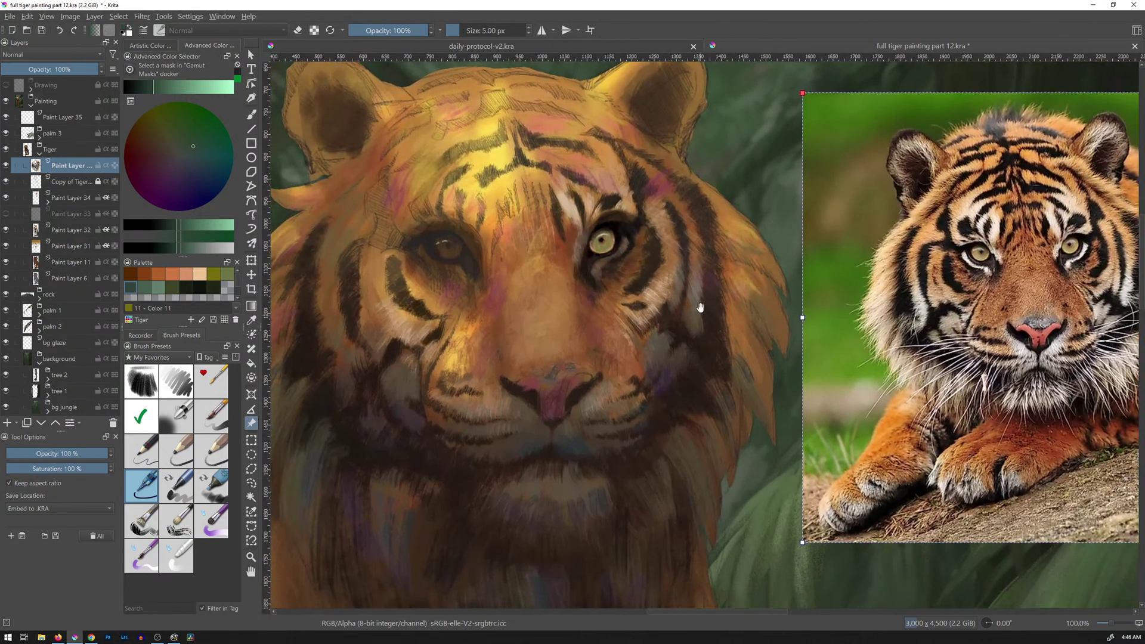
key(b)
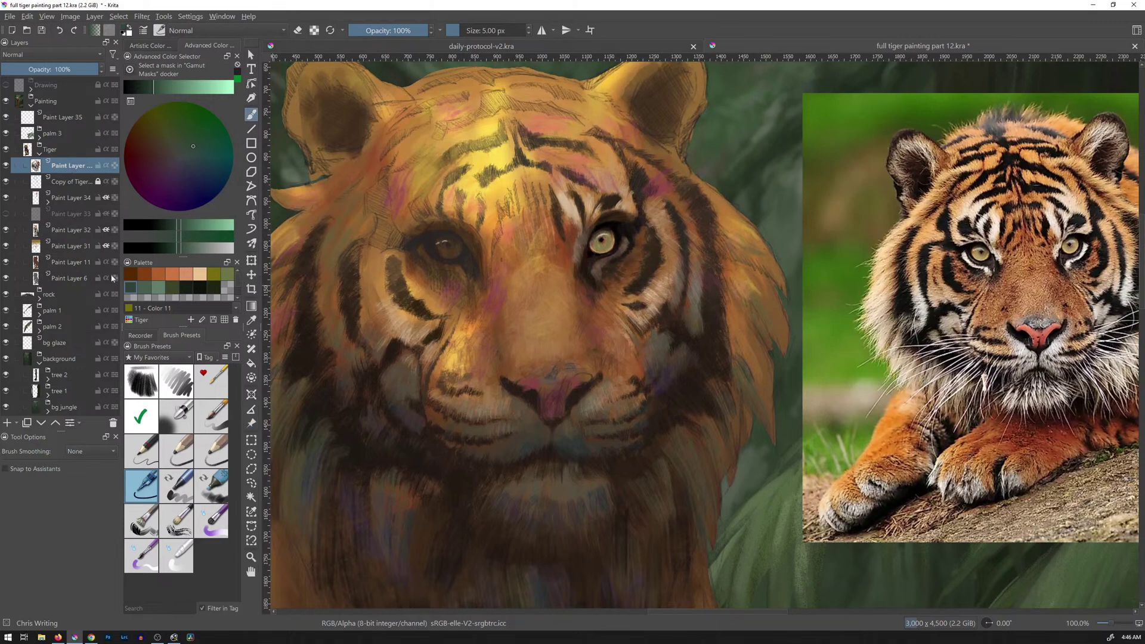
Browse the brush presets tagged deevad 23.01 and go back to the My Favorites set.
mouse_move(85, 161)
click(178, 362)
click(158, 248)
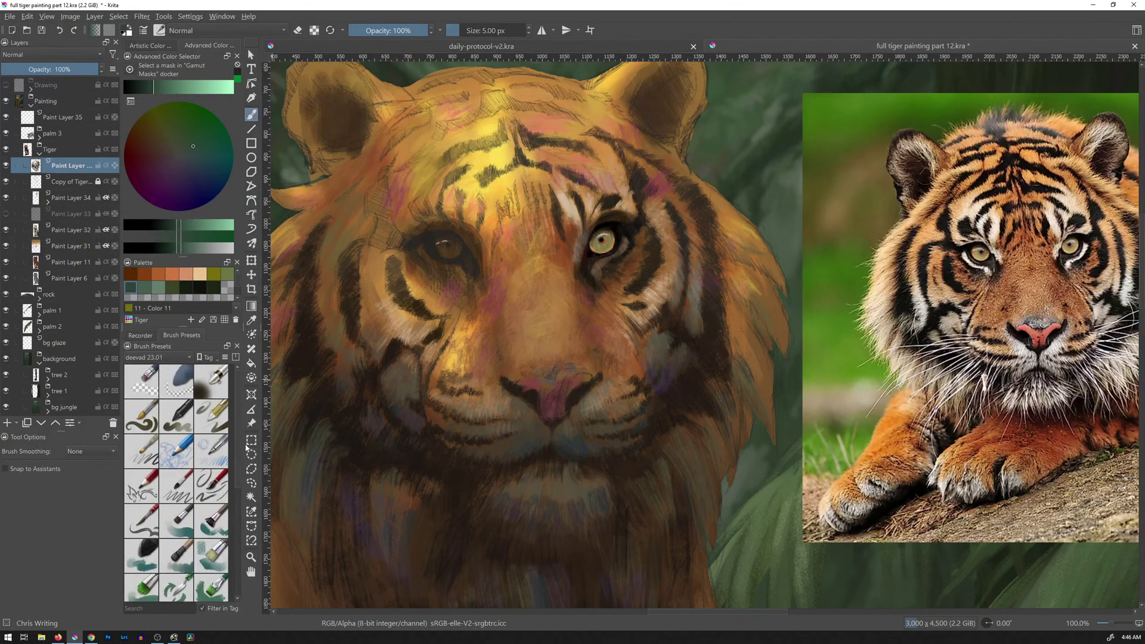
scroll(234, 469, up, 5)
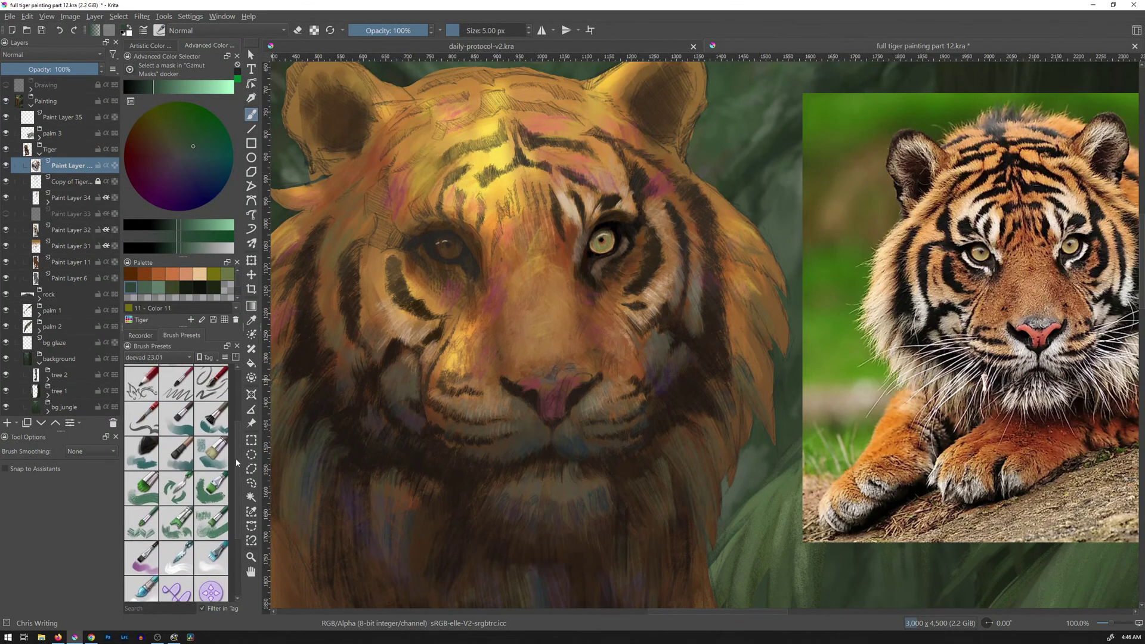
click(180, 357)
click(151, 336)
click(181, 359)
click(156, 503)
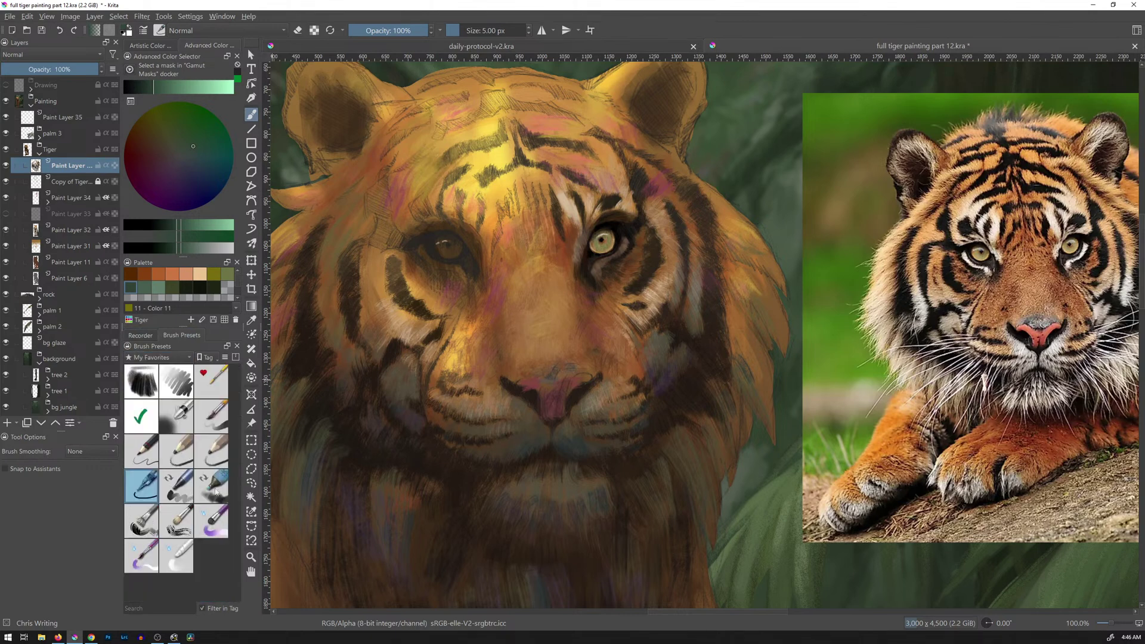
Choose the drawing brush preset with 15% opacity, try a stroke on the bridge of the tiger's nose and undo it.
click(218, 459)
drag(516, 291, 536, 289)
key(ctrl+z)
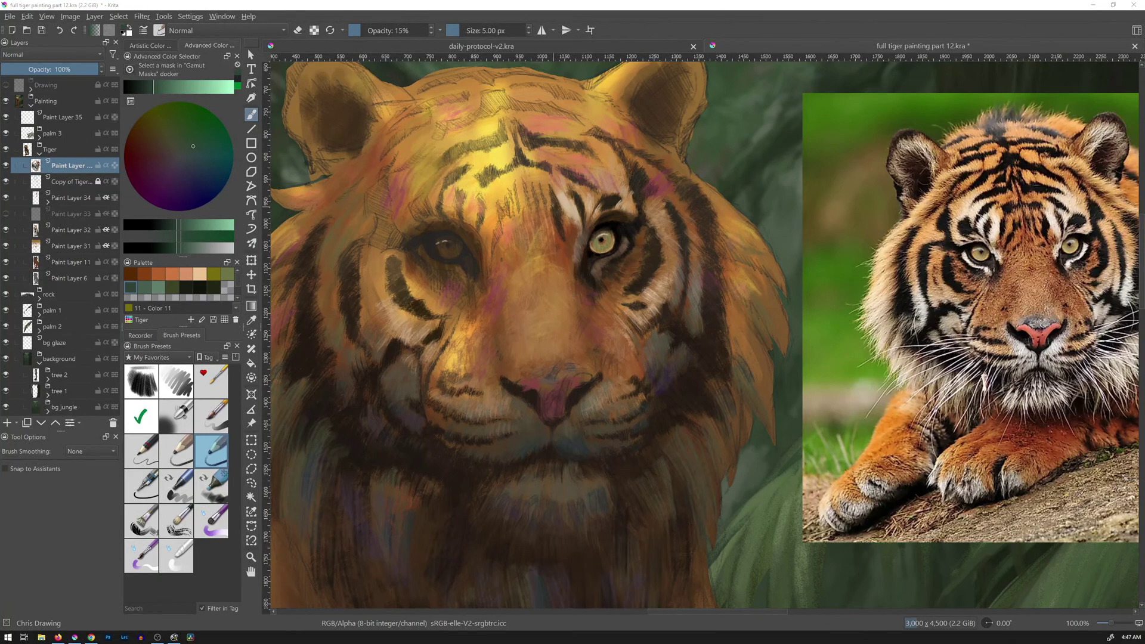
Sample a yellowish olive from the finished bright eye and paint it into the iris of the darker eye.
drag(534, 263, 550, 228)
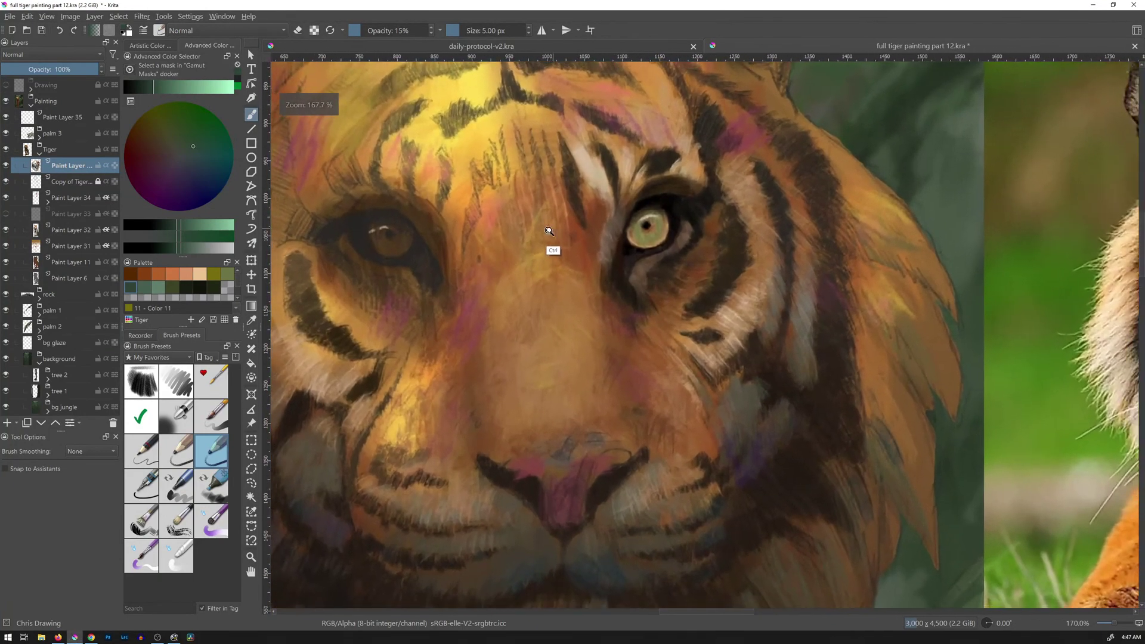
drag(562, 287, 602, 303)
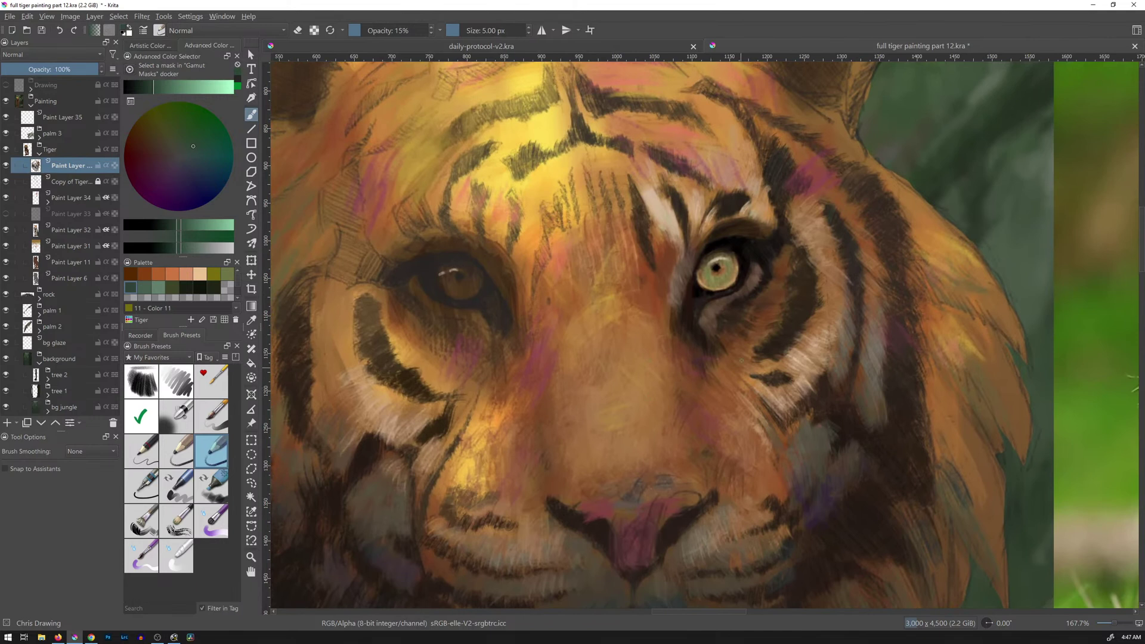
ctrl+click(722, 280)
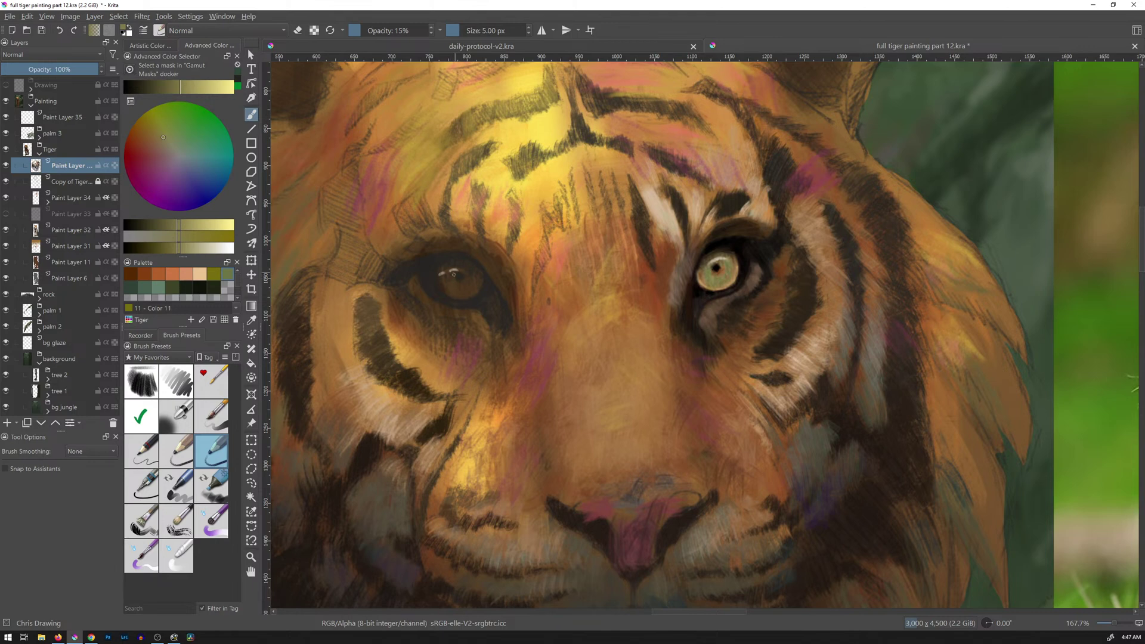
drag(450, 276, 452, 282)
mouse_move(790, 275)
mouse_down()
mouse_move(753, 321)
mouse_move(791, 267)
mouse_up()
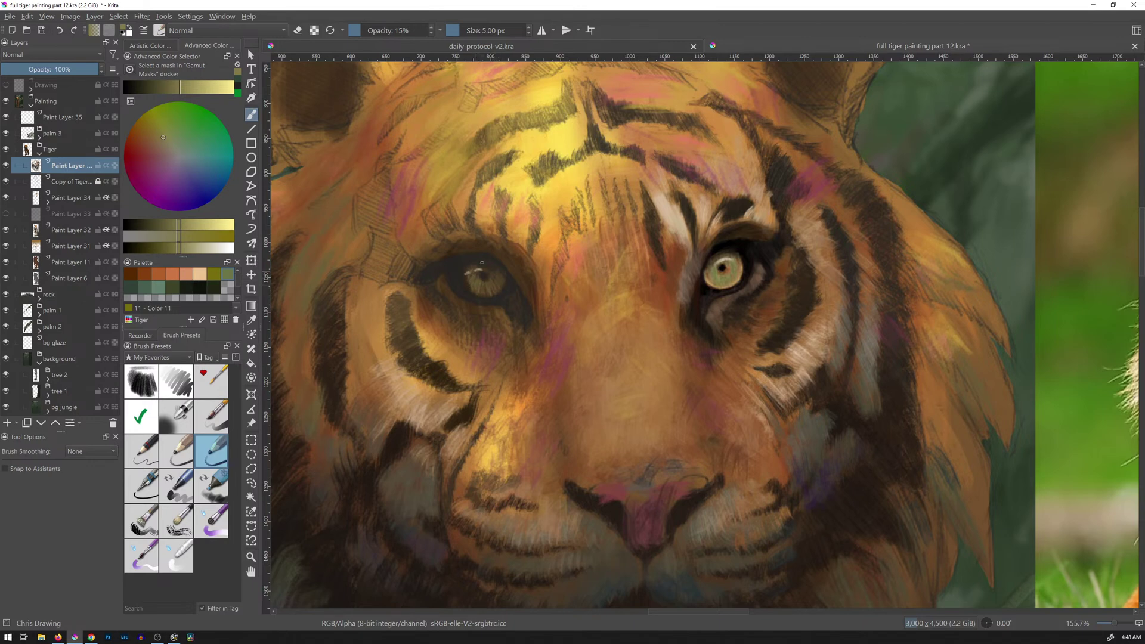
Sample light tans from the edge of the bright eye and paint a light rim along the darker eye's lower iris.
ctrl+click(740, 274)
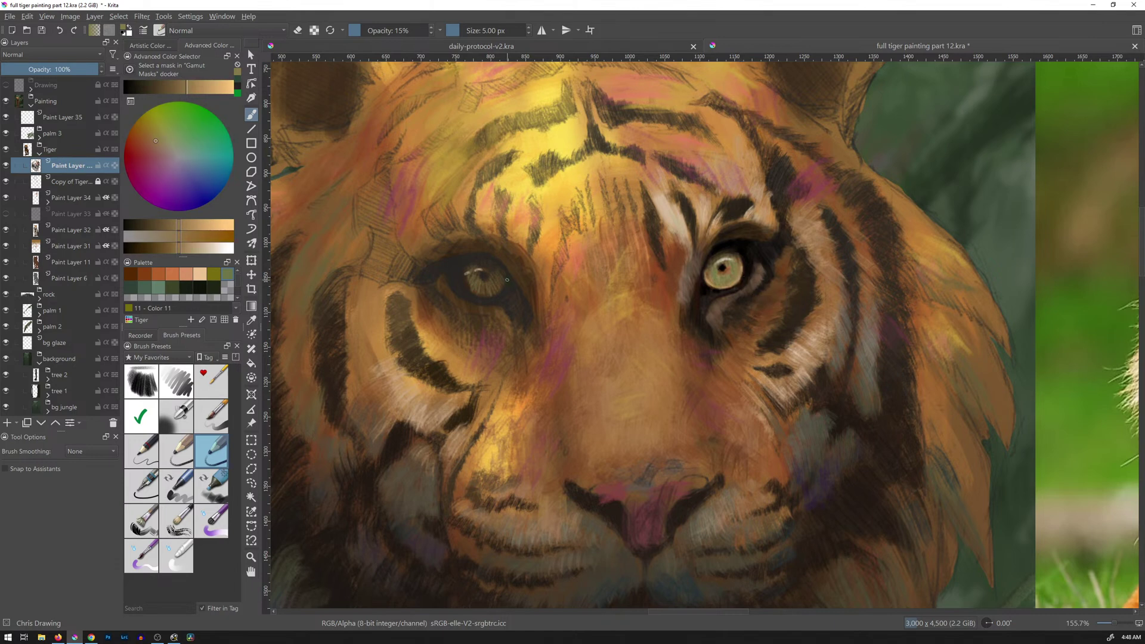
drag(503, 287, 505, 284)
ctrl+click(736, 283)
drag(465, 288, 464, 280)
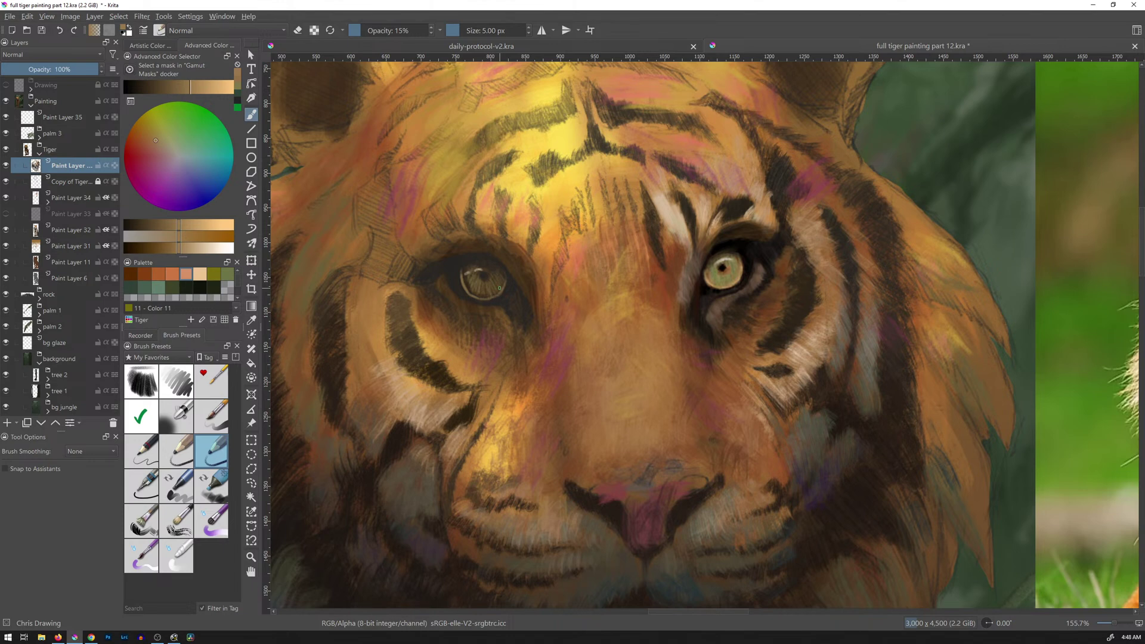
Sample tan and golden tones from around the bright eye and brush them into the outer side of the darker iris.
key(alt+Tab)
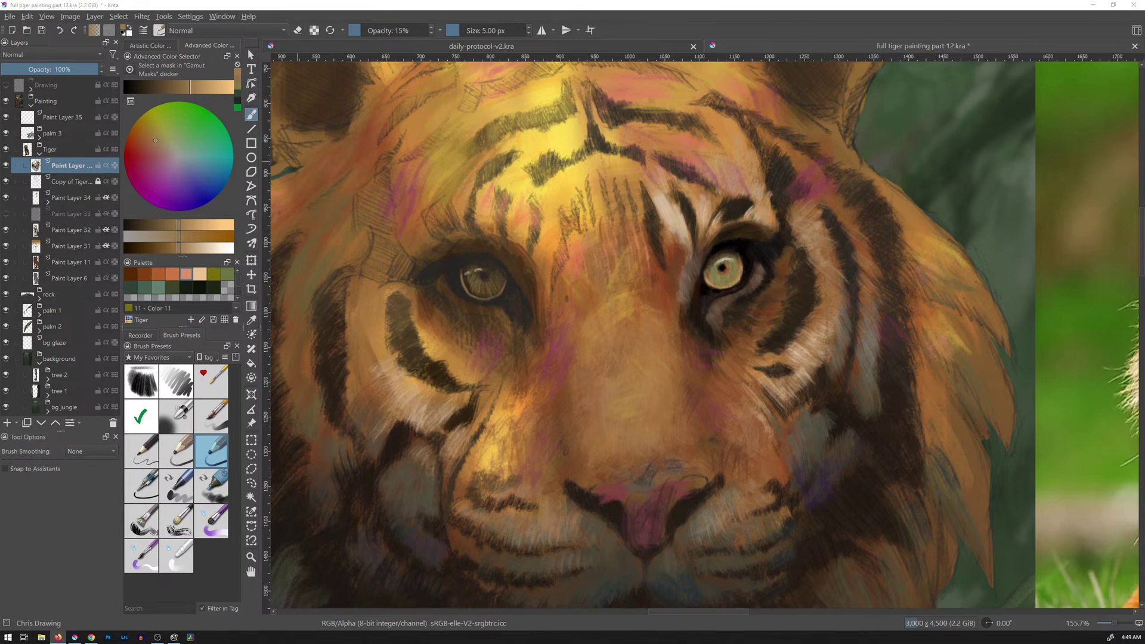
ctrl+click(710, 304)
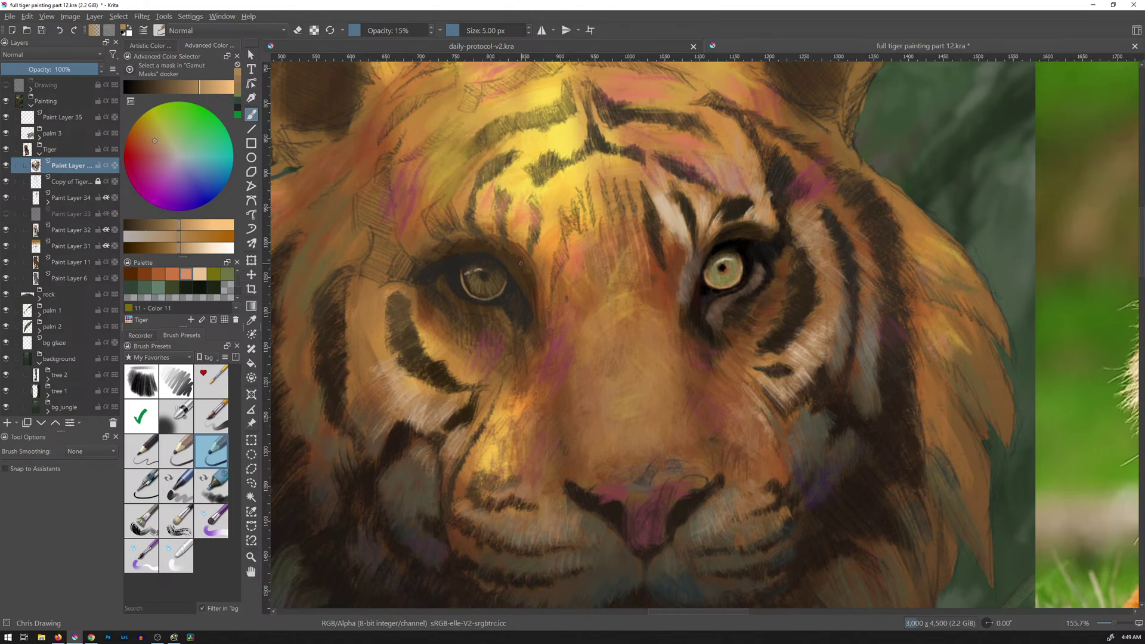
ctrl+click(732, 278)
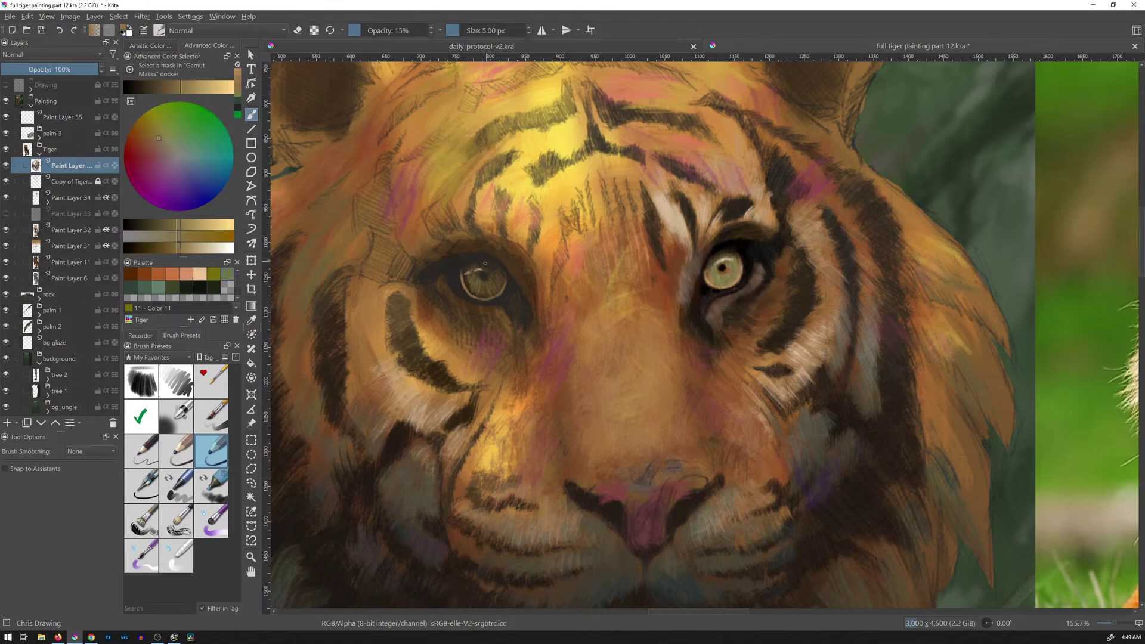
drag(468, 284, 477, 276)
Sample orange-browns near the bright eye's pupil and paint them around the centre of the darker eye.
mouse_move(889, 324)
mouse_down()
mouse_move(823, 312)
mouse_move(590, 329)
mouse_move(831, 286)
mouse_move(1063, 263)
mouse_up()
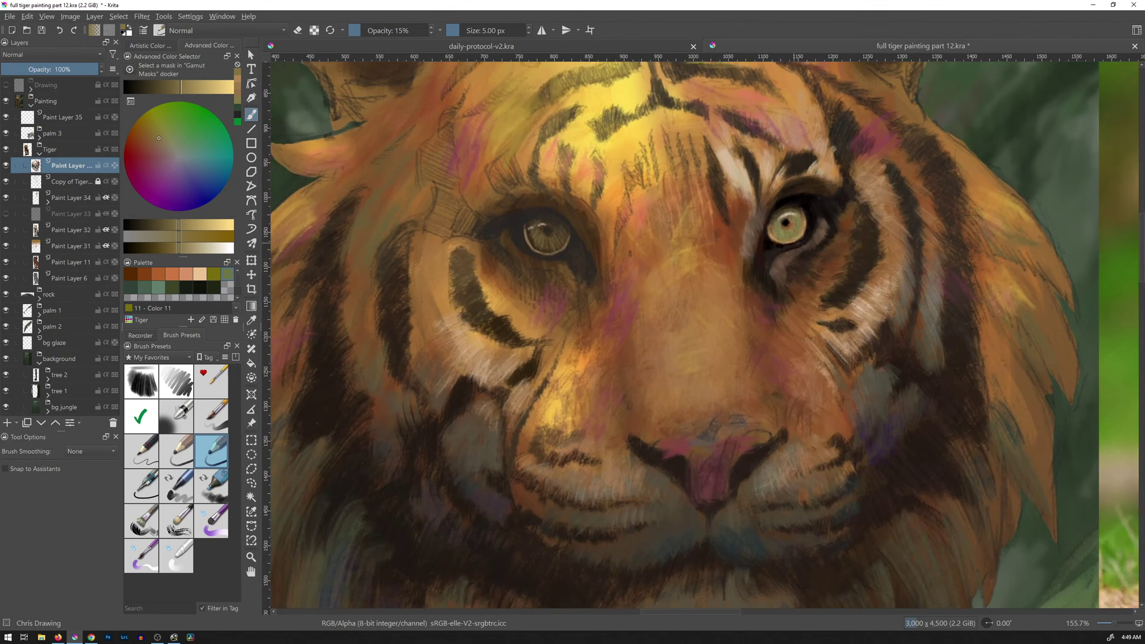
ctrl+click(788, 228)
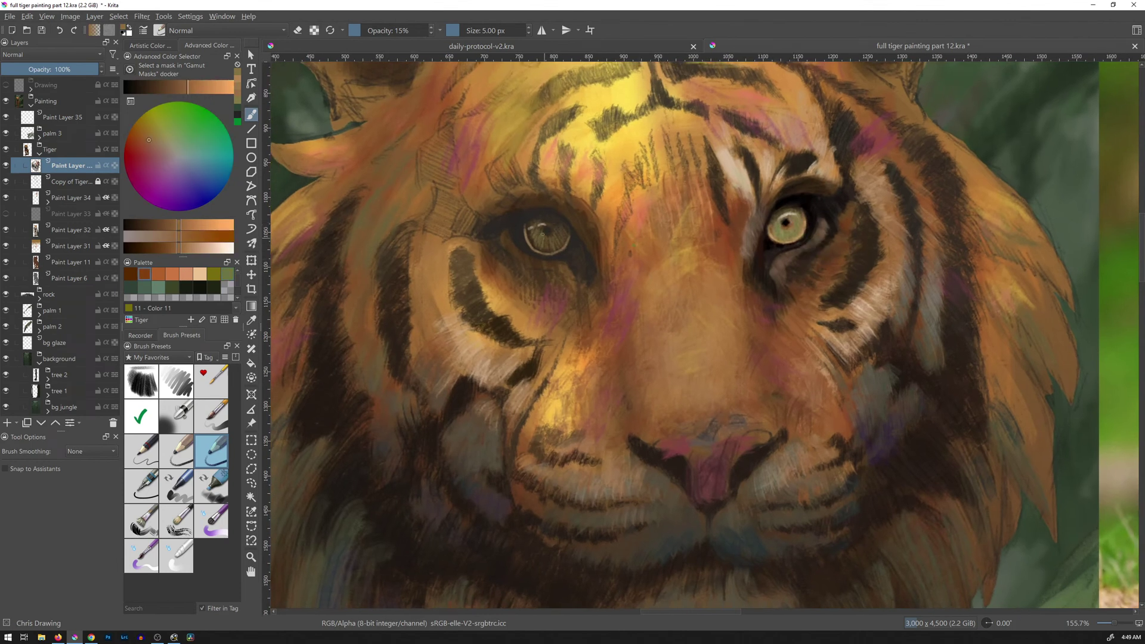
drag(542, 230, 541, 233)
ctrl+click(791, 226)
drag(543, 230, 548, 235)
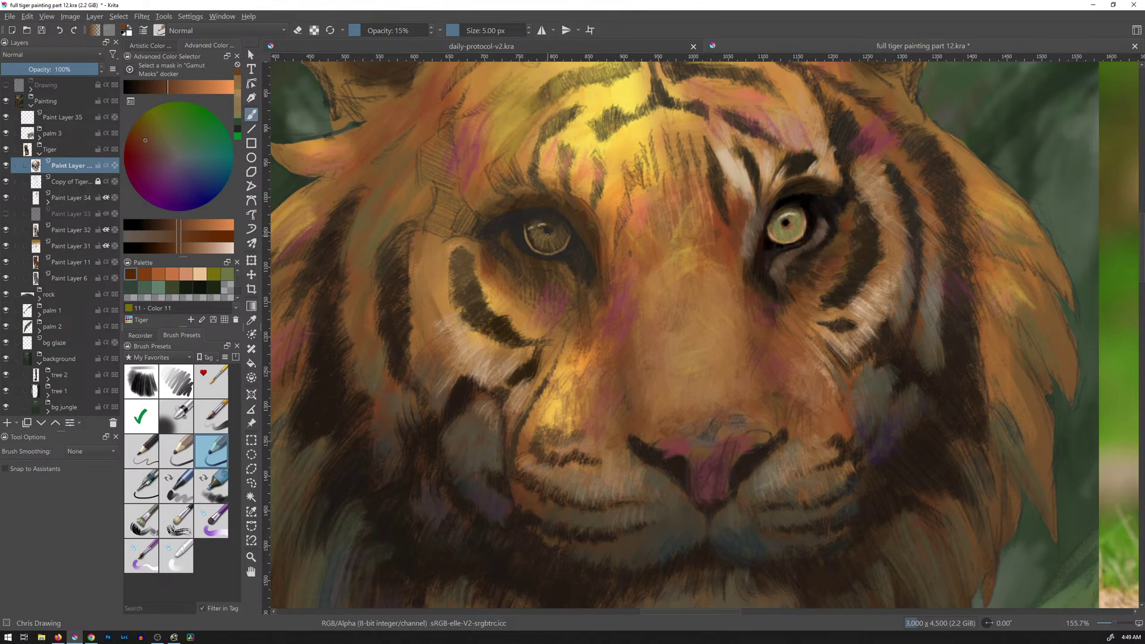
Sample a near-black from the rim of the finished eye and darken the pupil, lids and corners of the other eye.
ctrl+click(806, 220)
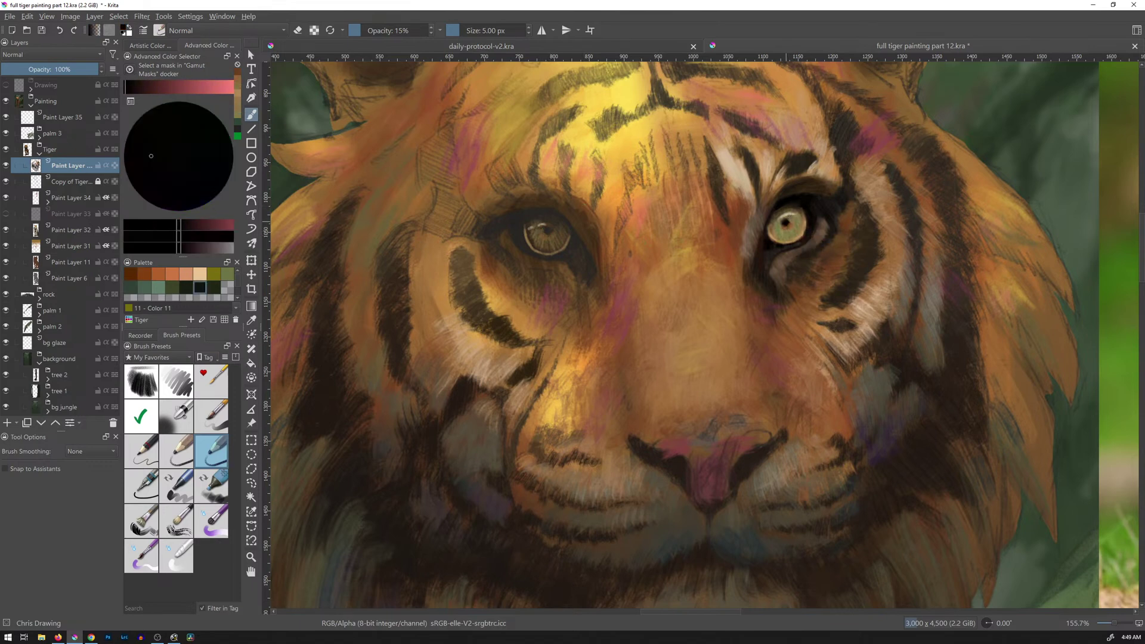
drag(545, 230, 548, 229)
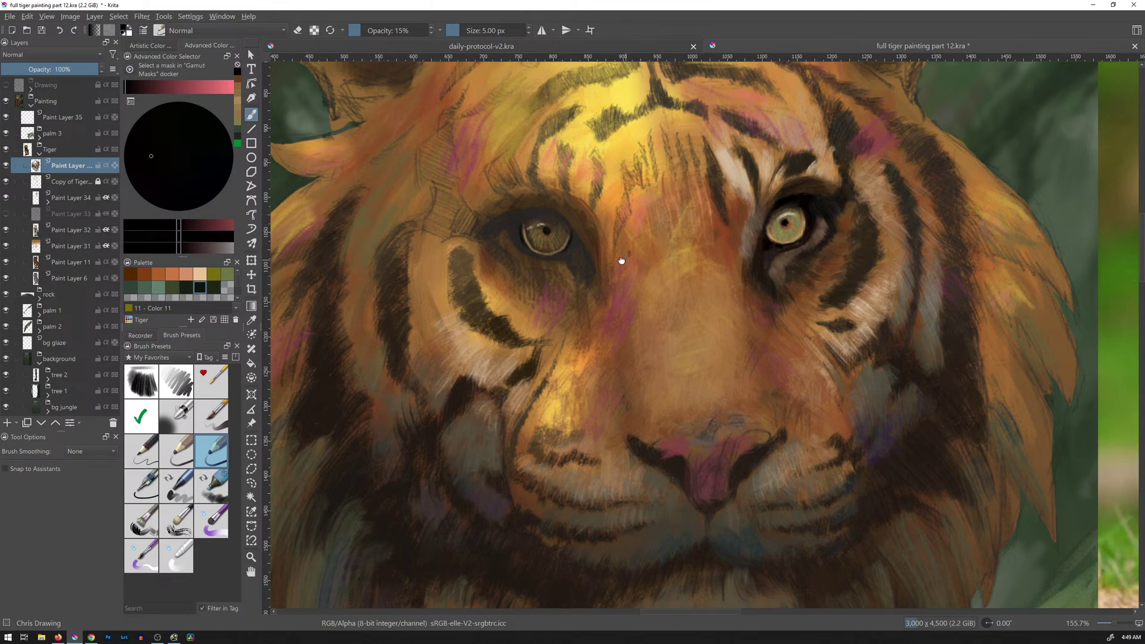
drag(625, 262, 538, 263)
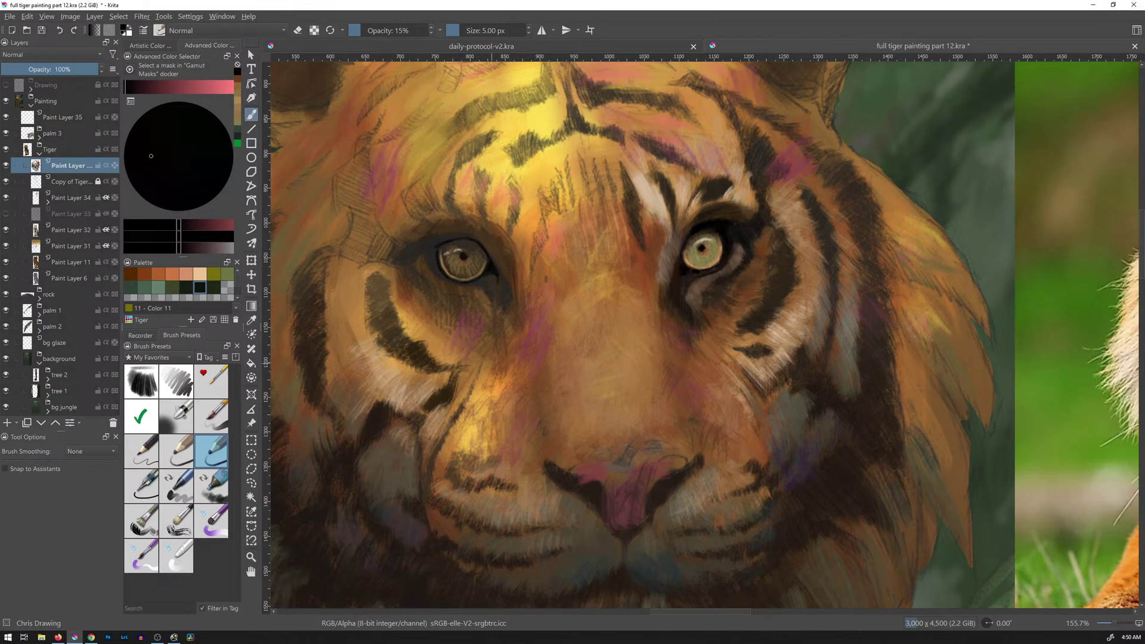
drag(511, 290, 583, 297)
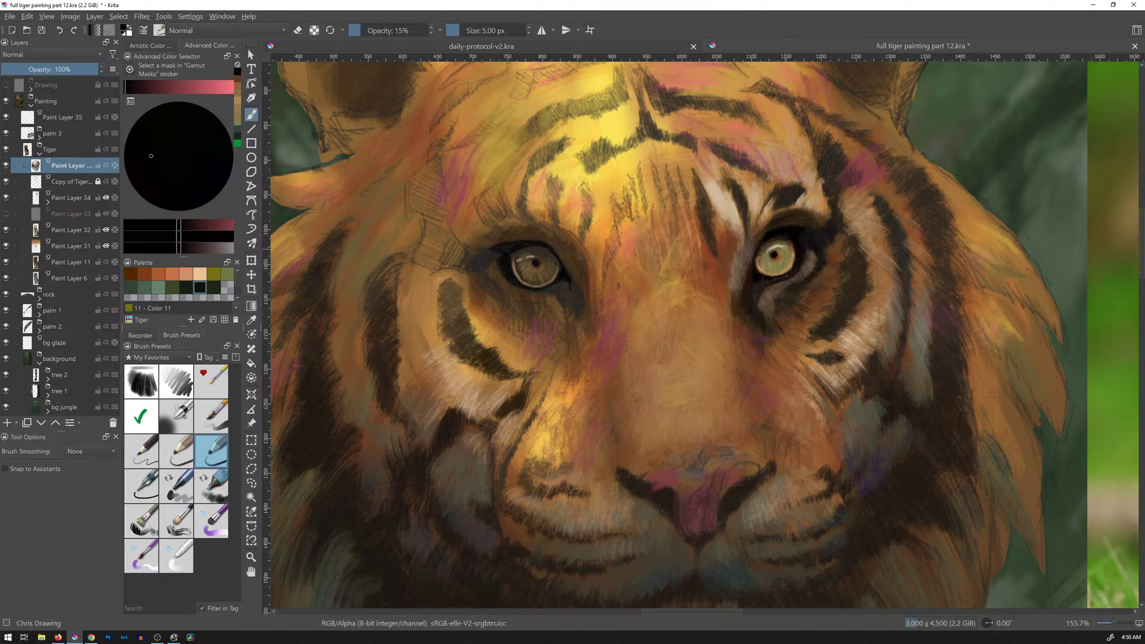
Sample a yellowish tan from the finished eye and paint it over the iris of the darker eye.
ctrl+click(787, 260)
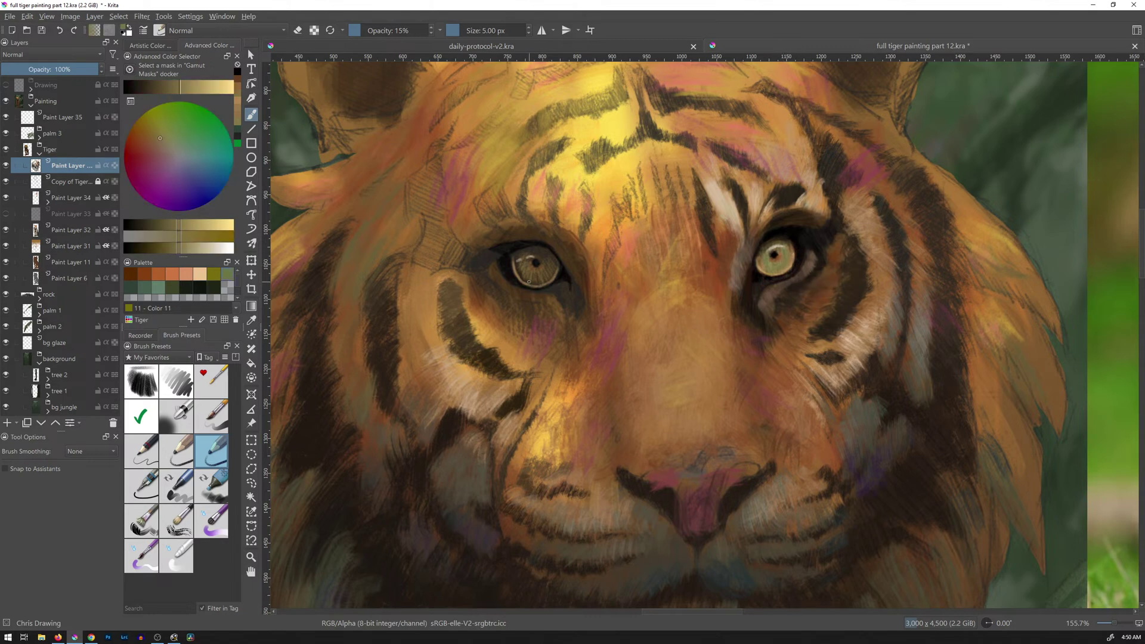
drag(518, 260, 521, 259)
mouse_move(924, 246)
mouse_down()
mouse_move(769, 266)
mouse_move(912, 250)
mouse_move(976, 268)
mouse_move(567, 312)
mouse_move(885, 258)
mouse_move(788, 351)
mouse_up()
drag(512, 337, 927, 309)
mouse_move(690, 325)
mouse_down()
mouse_move(769, 238)
mouse_move(670, 317)
mouse_up()
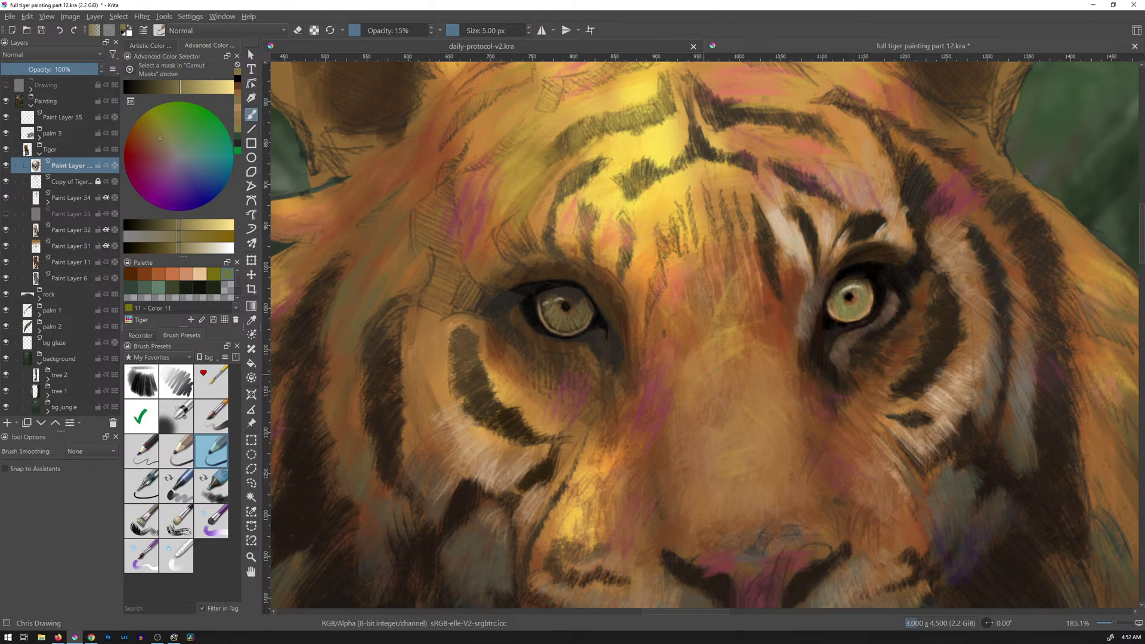
Sample a tan from beside the finished eye, make it brighter and more saturated, and paint it along the darker eye's iris.
ctrl+click(891, 310)
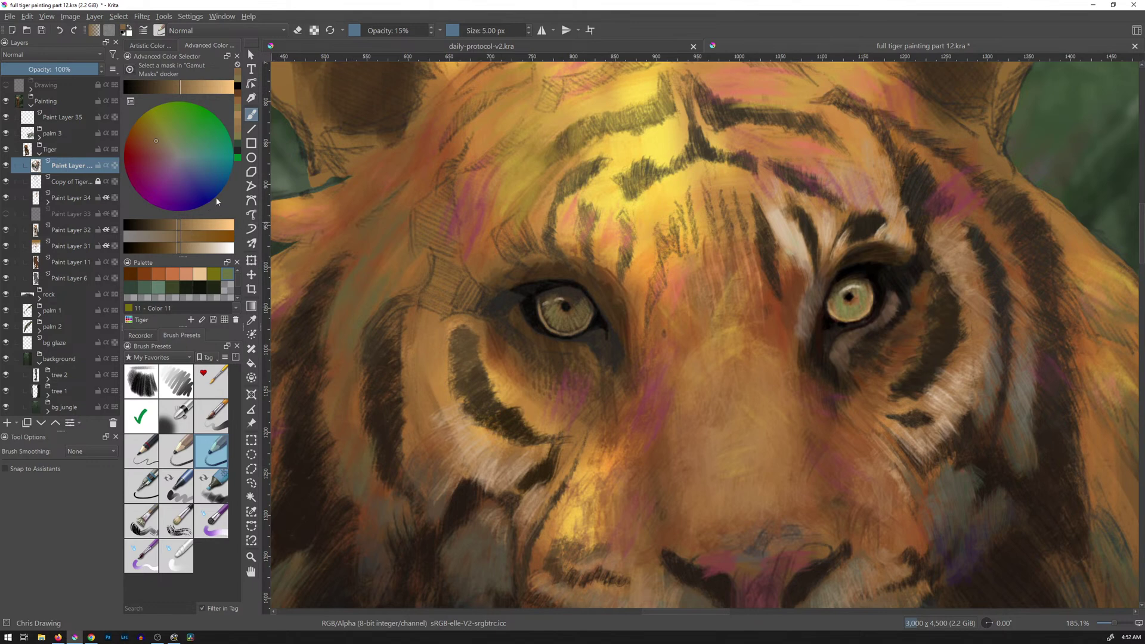
click(181, 225)
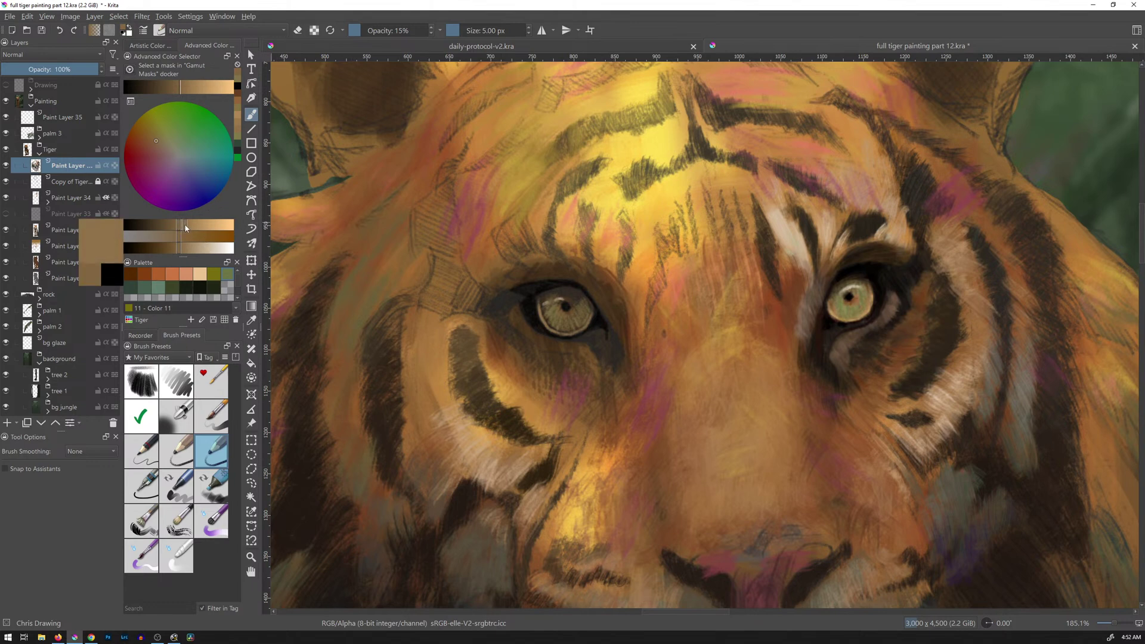
click(186, 228)
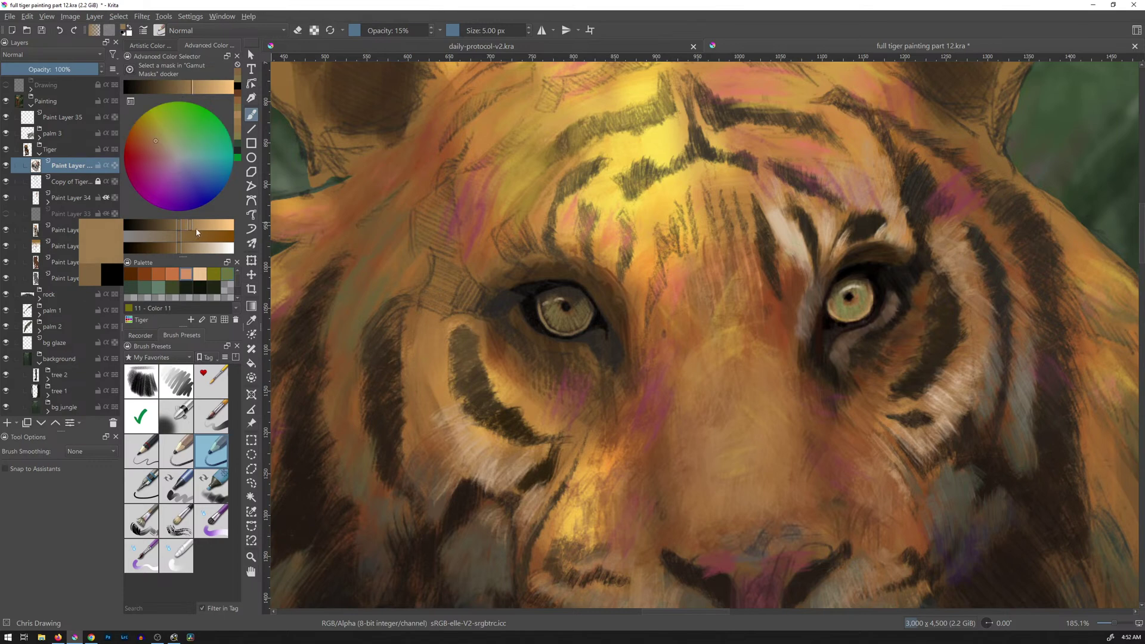
click(180, 227)
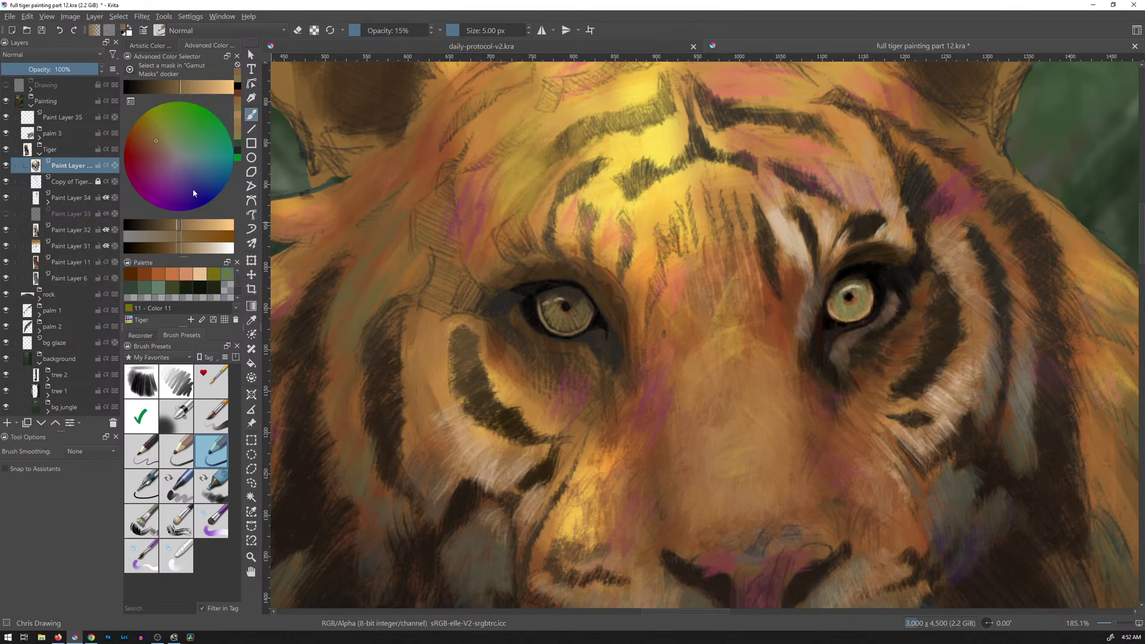
click(194, 88)
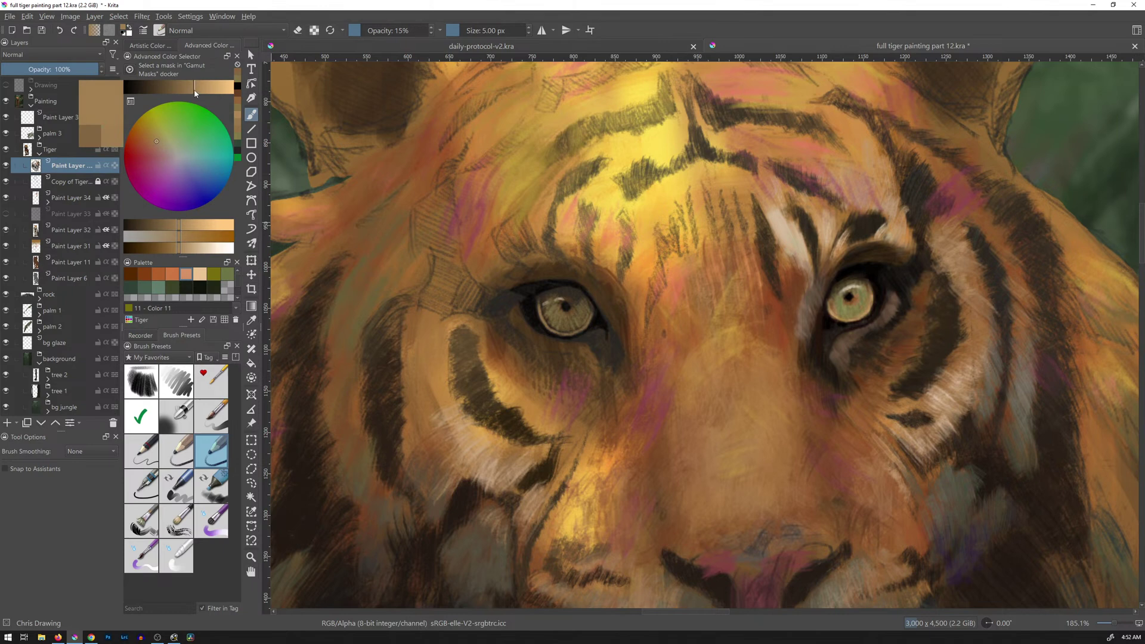
click(182, 239)
drag(182, 240, 189, 241)
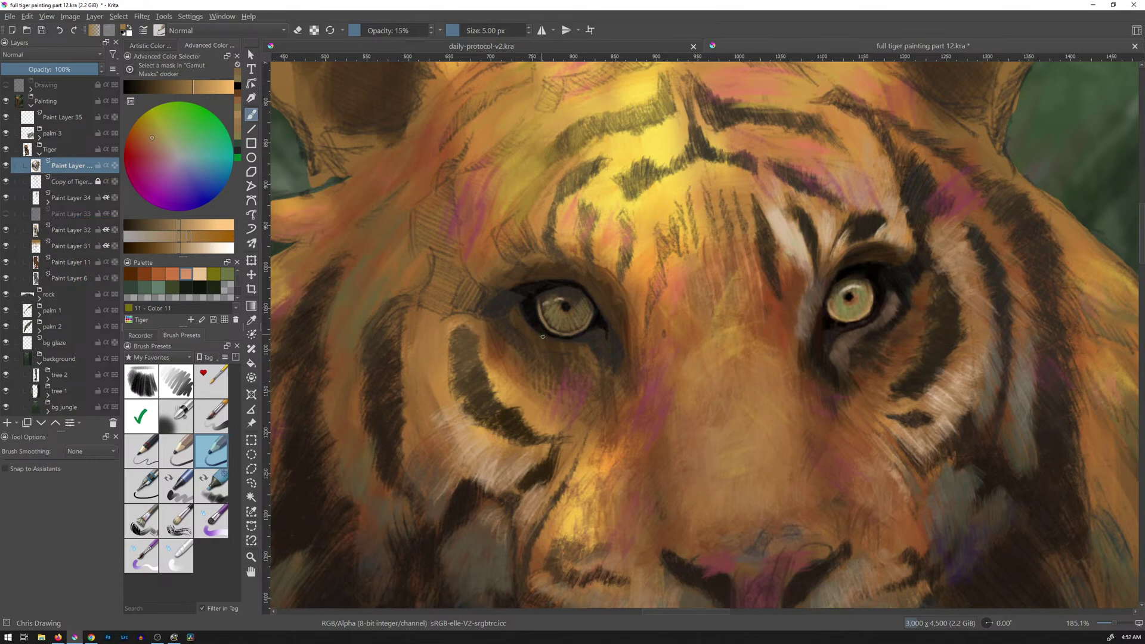
drag(543, 318, 541, 307)
Push the tan to a brighter, more saturated golden orange and paint it on the edge of the darker iris.
drag(192, 242, 204, 244)
drag(200, 90, 202, 89)
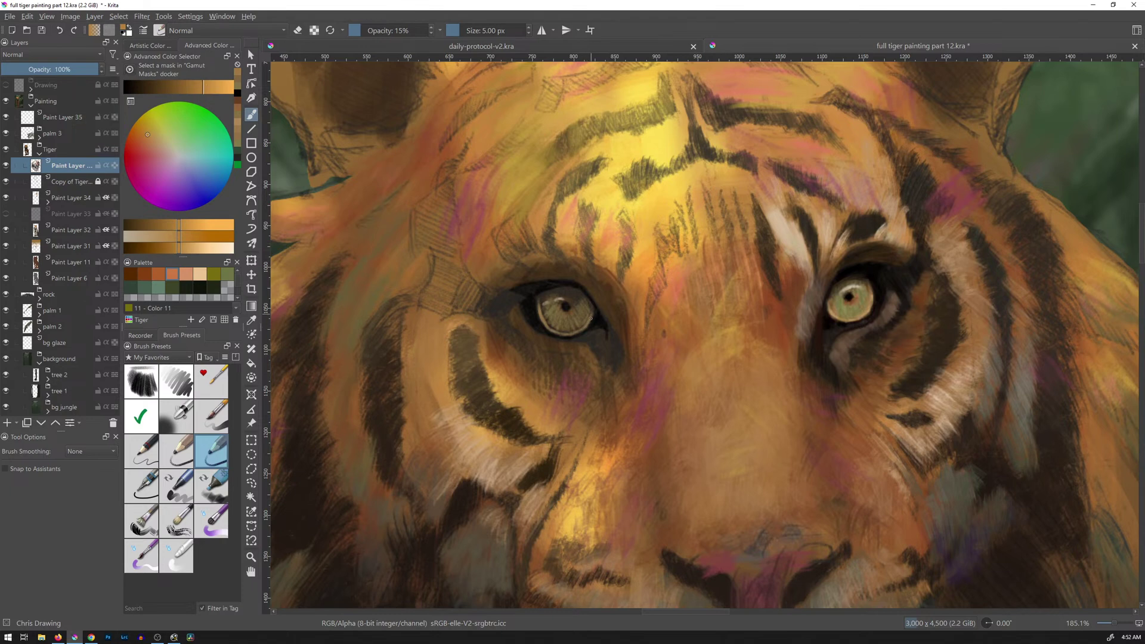
drag(590, 319, 584, 327)
Sample an olive green from the finished iris, brighten and saturate it, and paint it into the darker iris.
ctrl+click(844, 301)
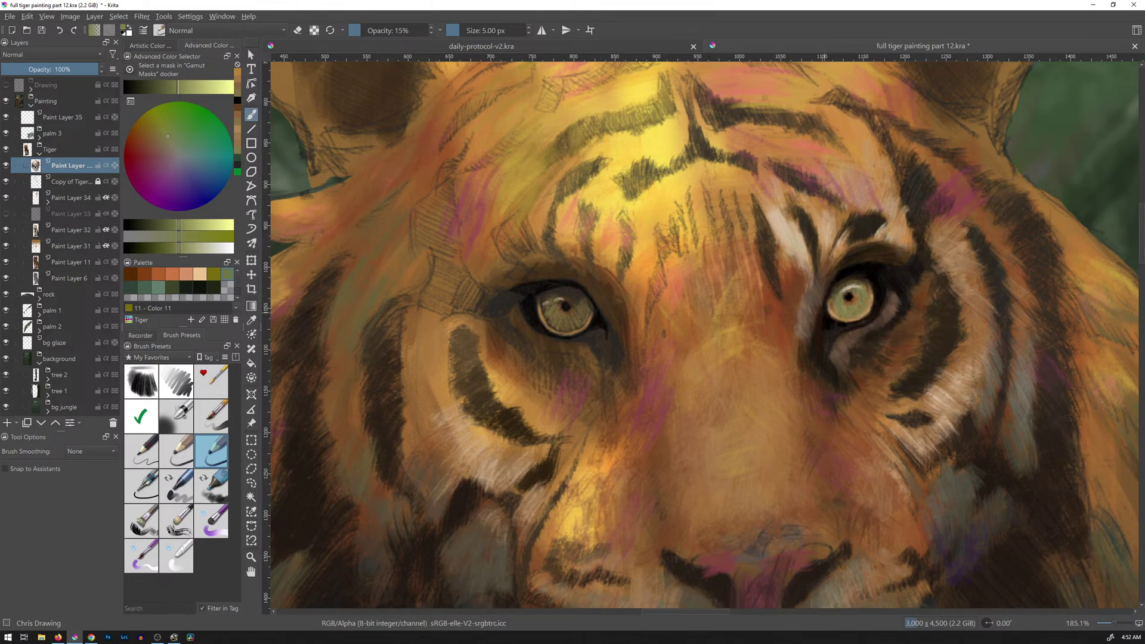
ctrl+click(844, 301)
click(184, 92)
click(181, 236)
drag(181, 236, 198, 237)
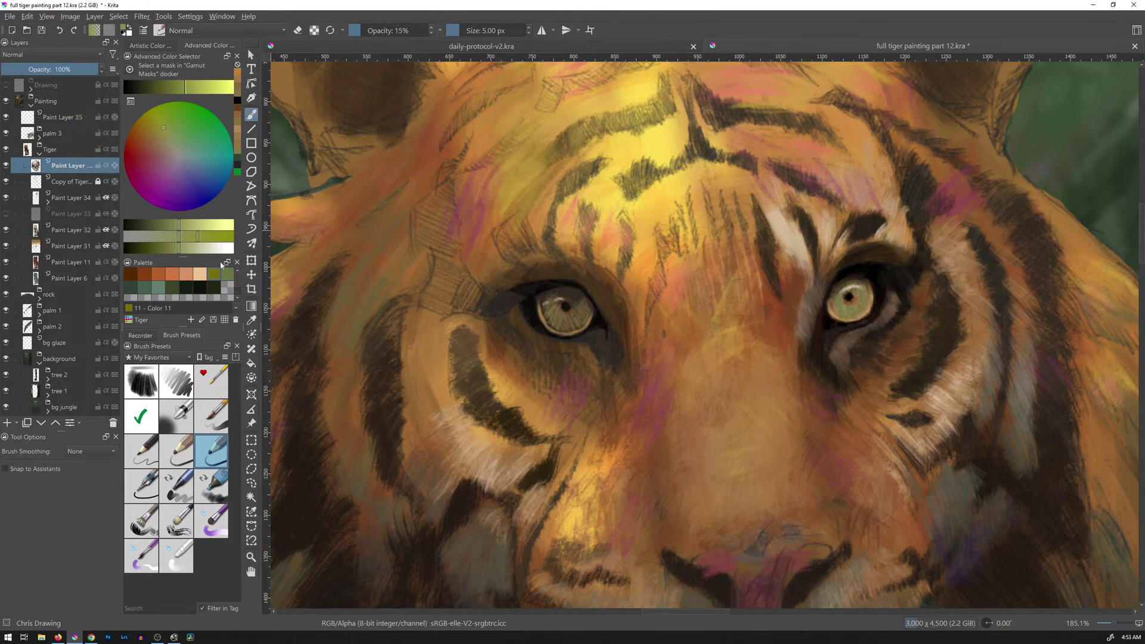
drag(553, 308, 549, 318)
Shift the hue to a purer green and paint the iris of the darker eye with it, using a slightly darker shade as well.
drag(170, 126, 178, 125)
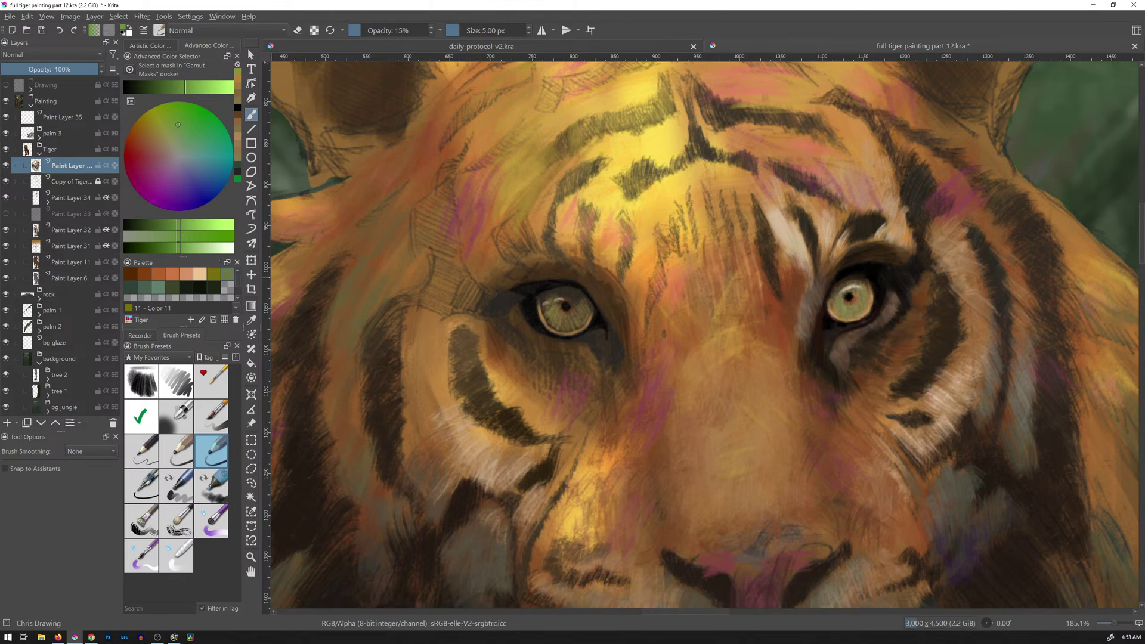
drag(553, 305, 555, 307)
drag(179, 223, 169, 223)
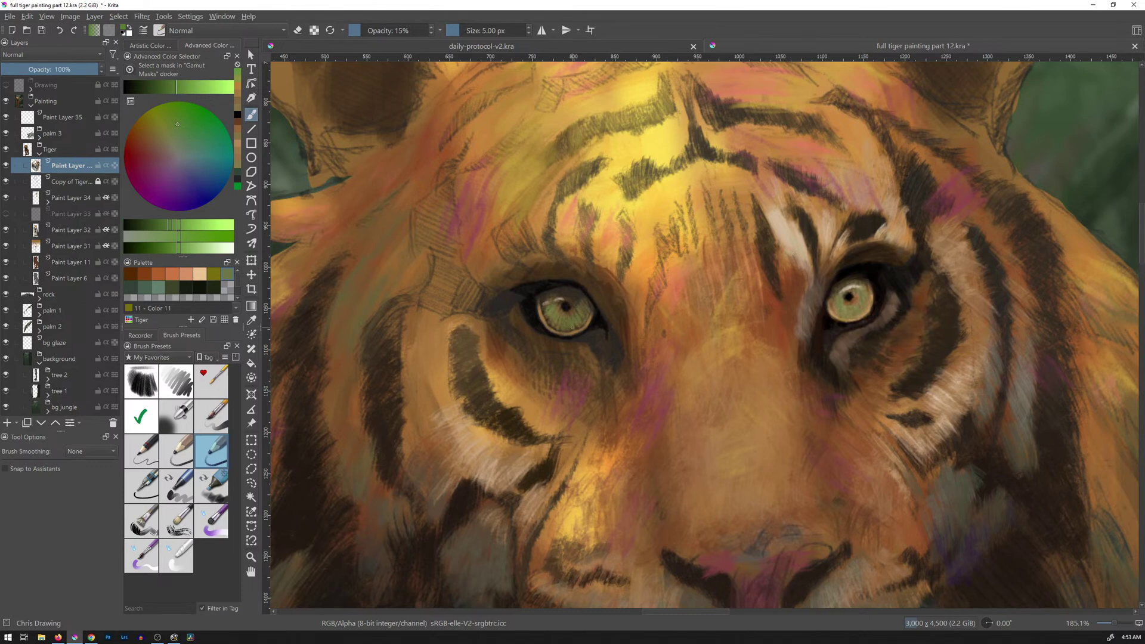
drag(577, 311, 584, 317)
Sample a yellowish olive from beside the finished eye's pupil and blend it over the other eye's green iris.
ctrl+click(849, 307)
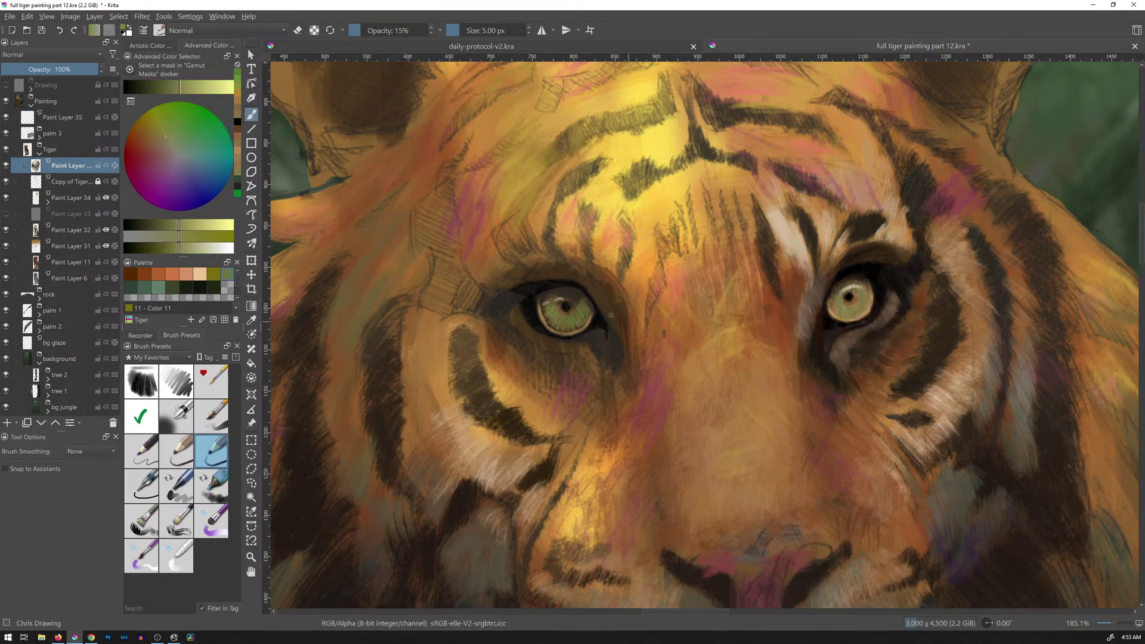
drag(545, 310, 546, 312)
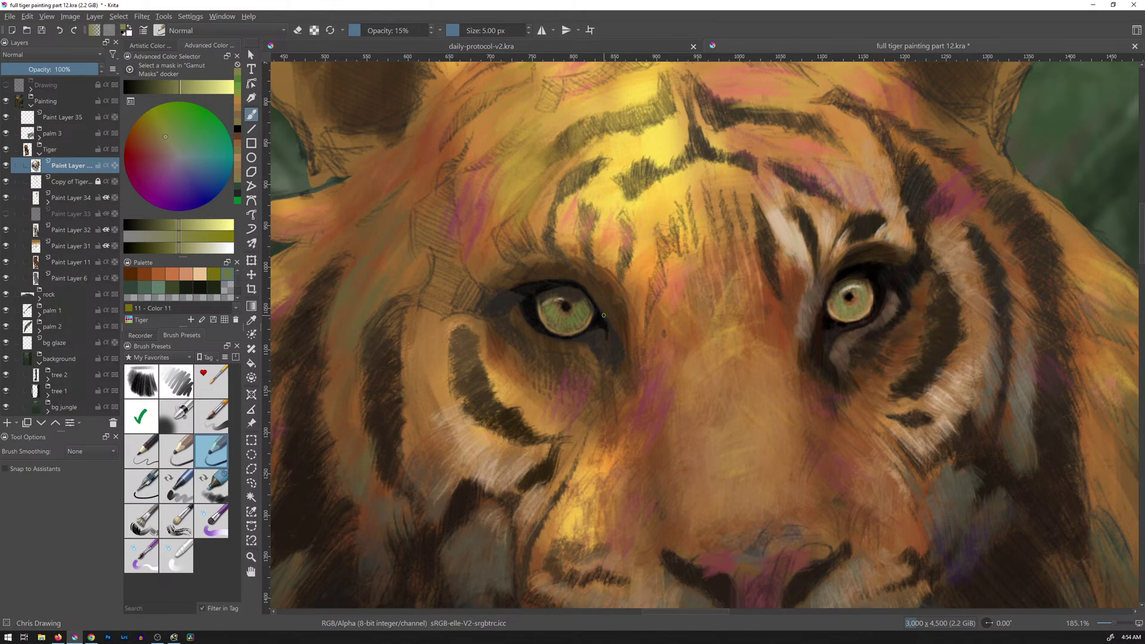
Sample orange-browns and tans from the finished eye and work them around the other eye's pupil and iris edge.
ctrl+click(856, 298)
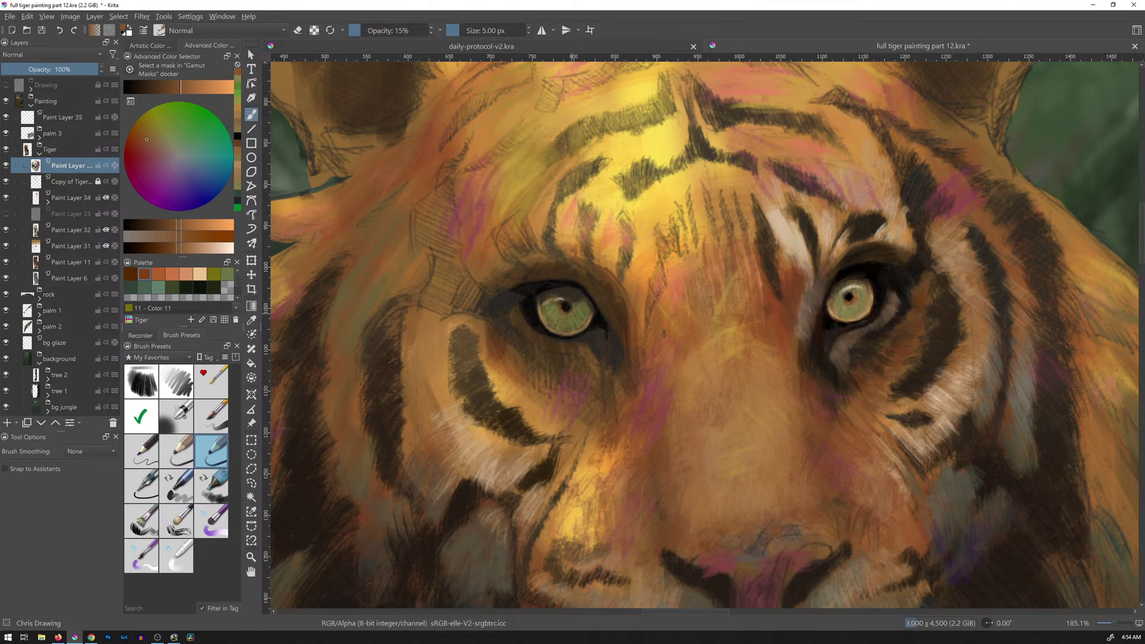
ctrl+click(872, 307)
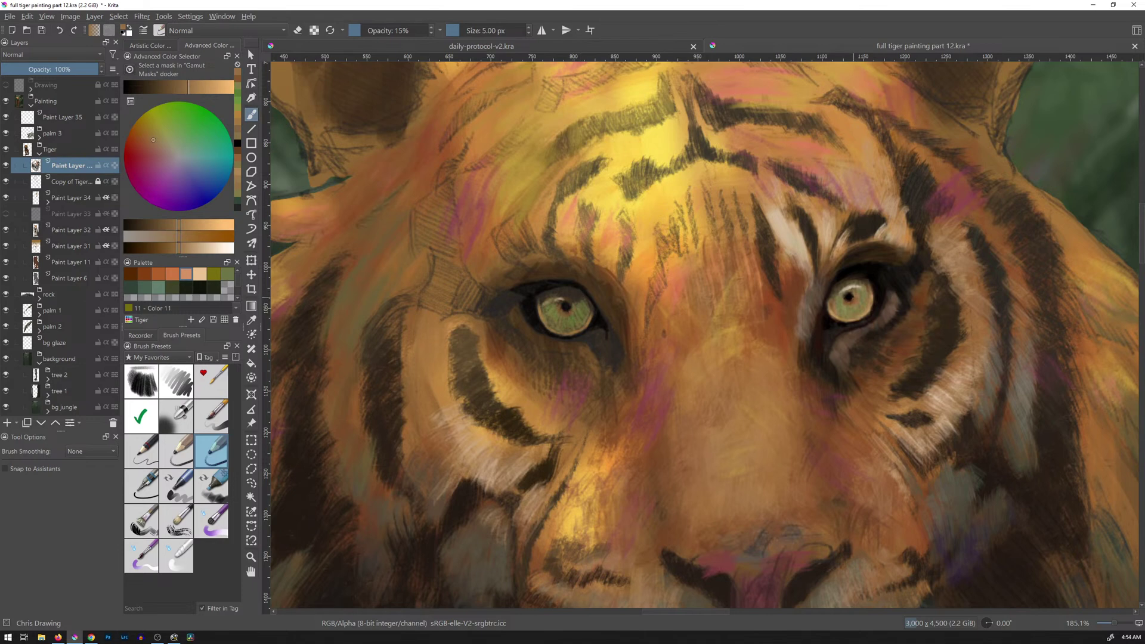
ctrl+click(853, 299)
ctrl+click(608, 307)
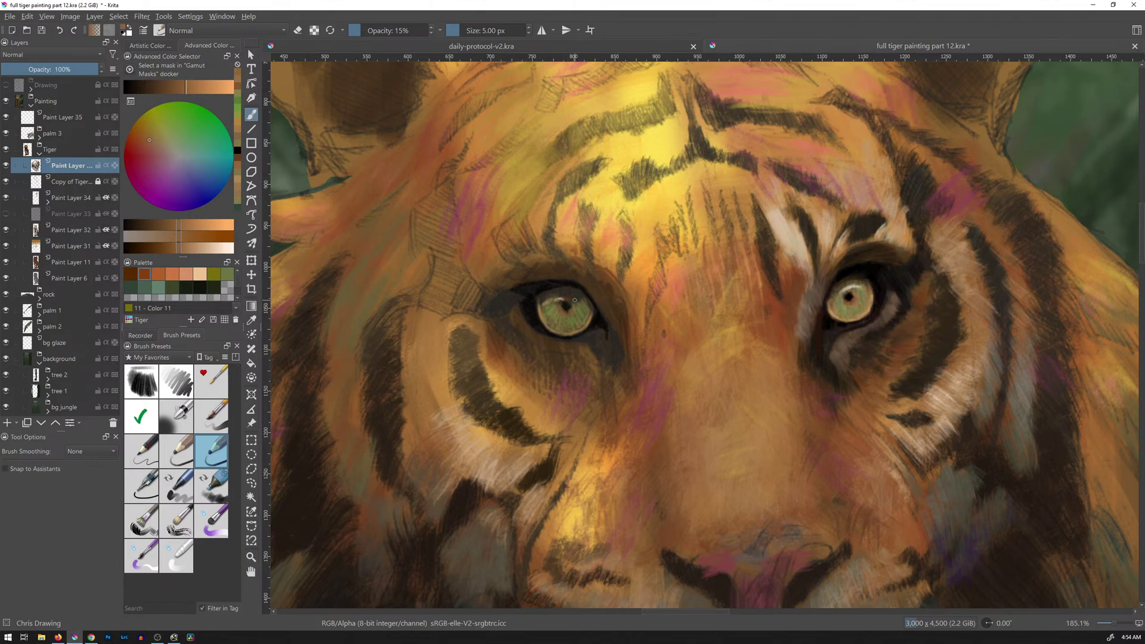
ctrl+click(575, 304)
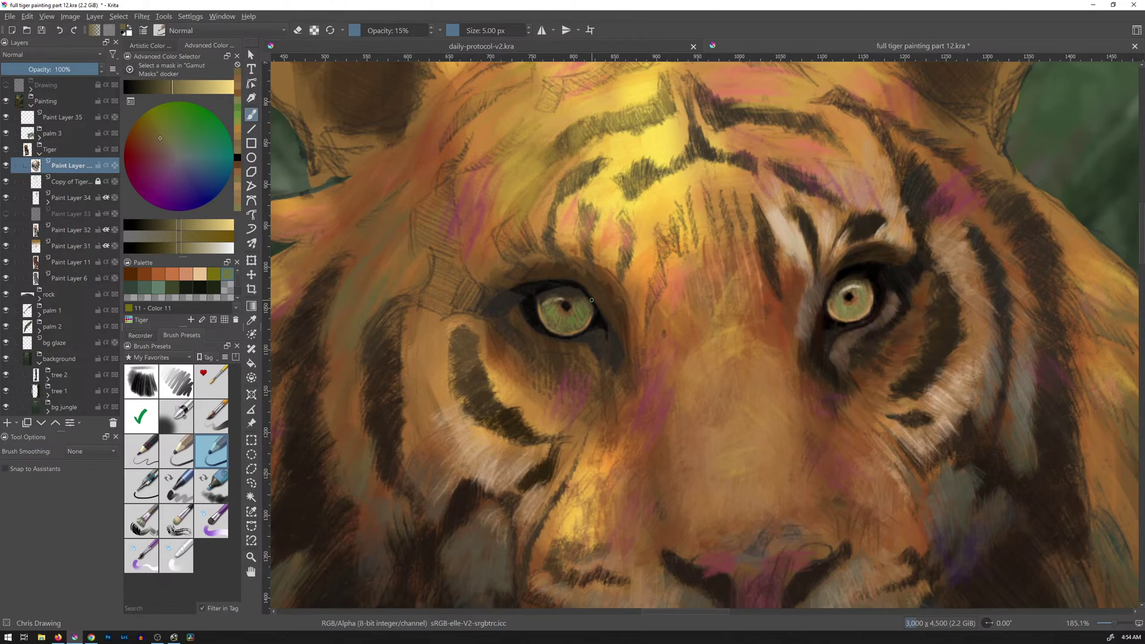
ctrl+click(871, 309)
drag(544, 321, 548, 326)
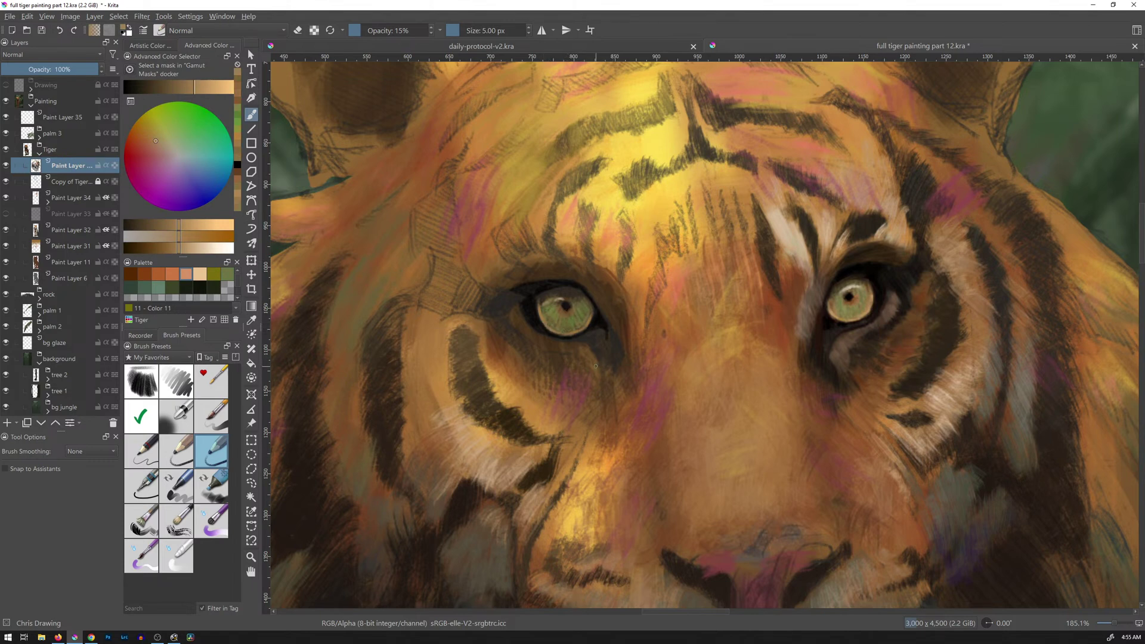
Sample an olive from the green iris, shift it to a darker, more saturated green, and paint it into the upper iris.
ctrl+click(558, 309)
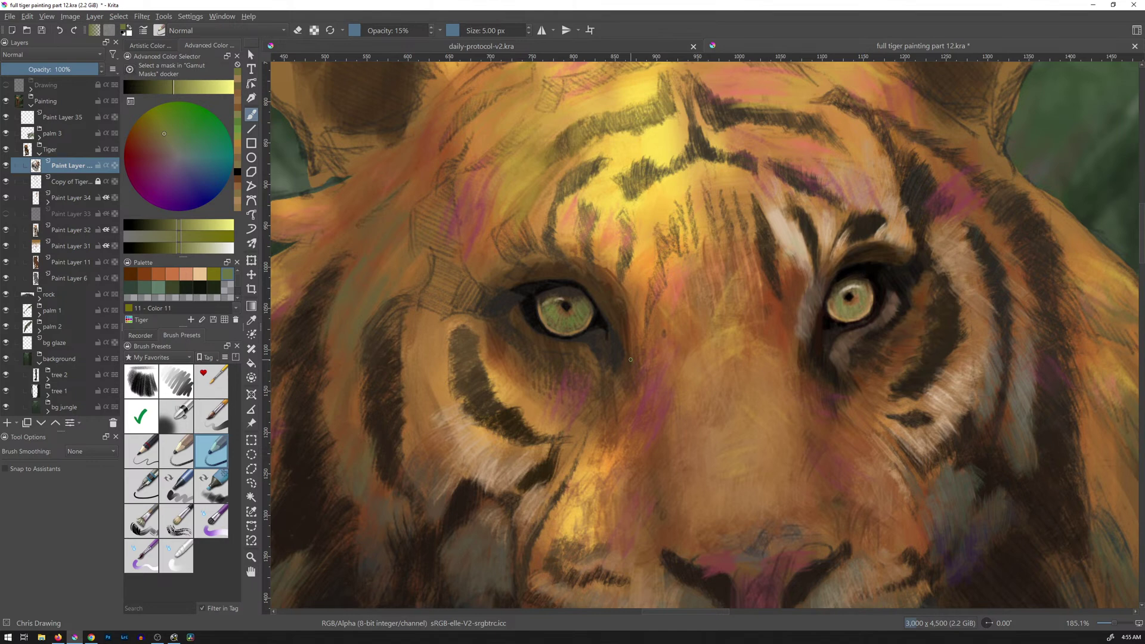
ctrl+click(579, 307)
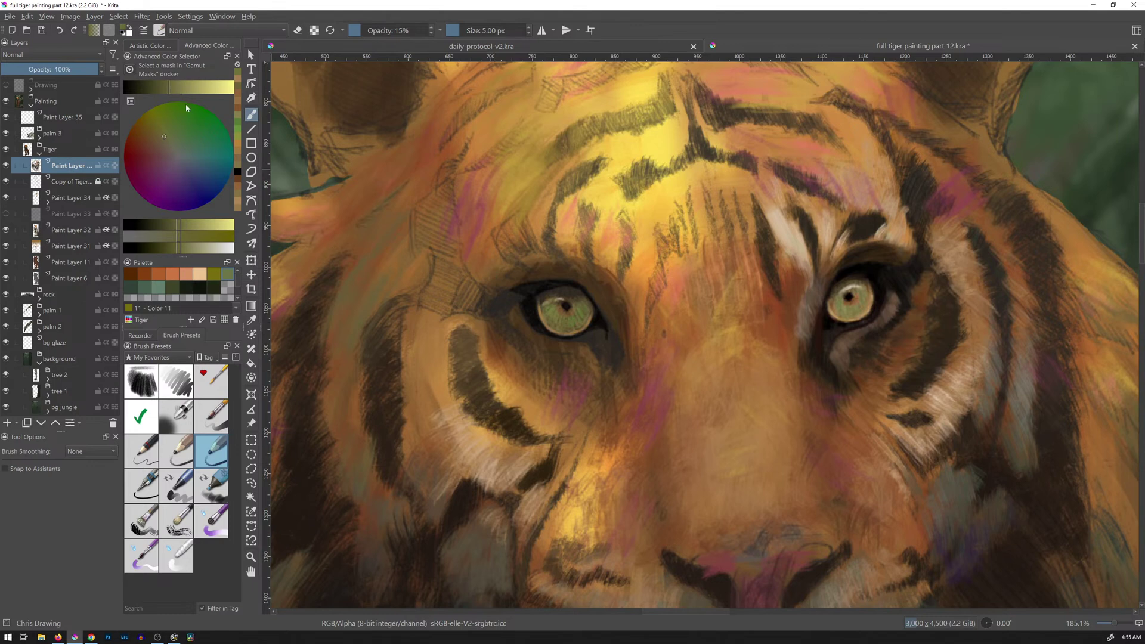
click(180, 129)
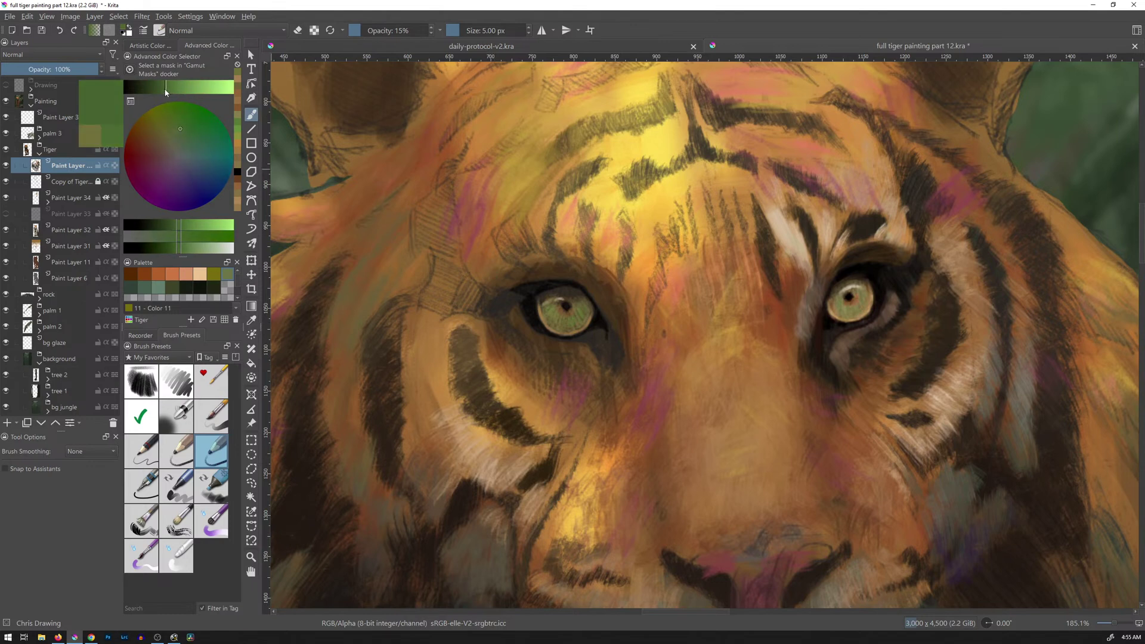
click(180, 235)
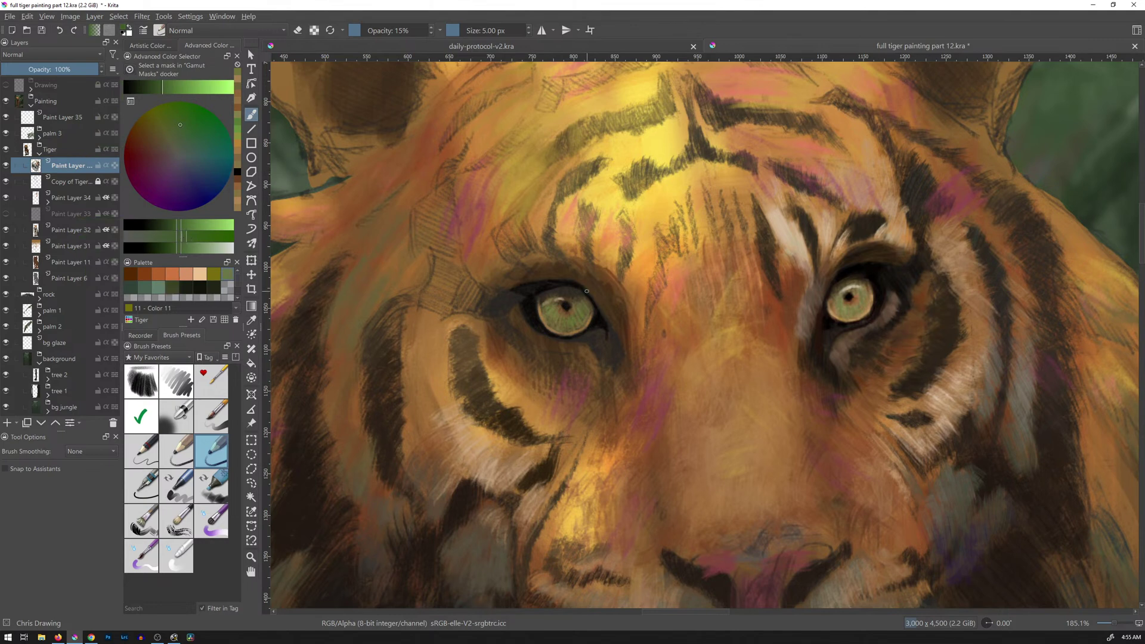
drag(573, 299, 574, 302)
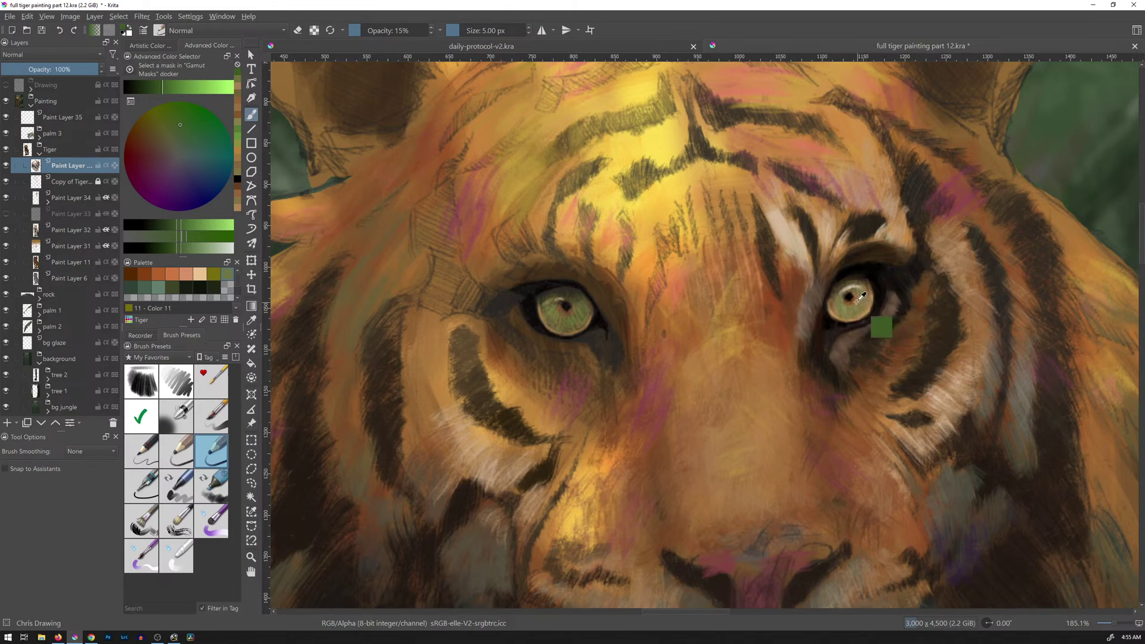
Compare the tiger's two eyes in the whole painting and close up.
ctrl+click(879, 322)
scroll(785, 362, down, 5)
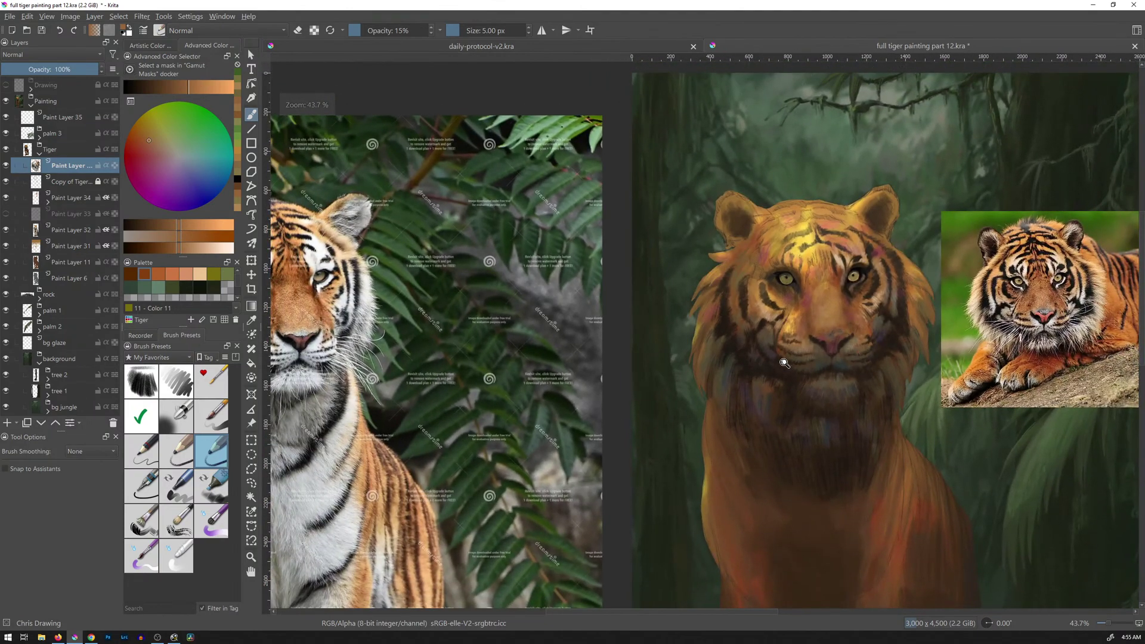
scroll(817, 327, up, 2)
scroll(816, 326, up, 6)
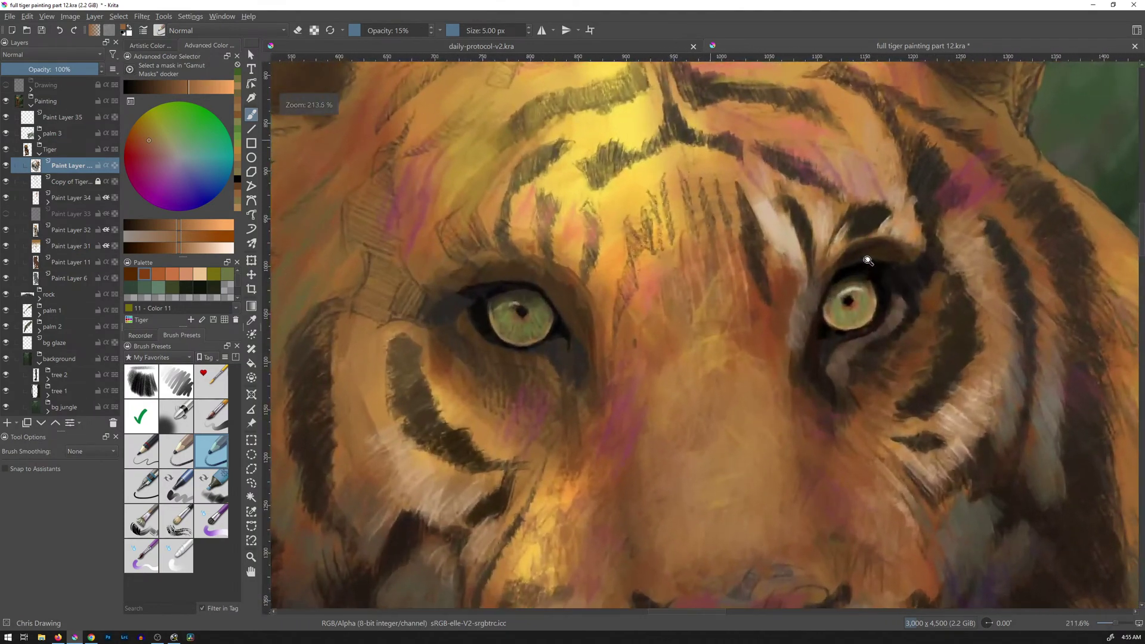
scroll(874, 286, down, 7)
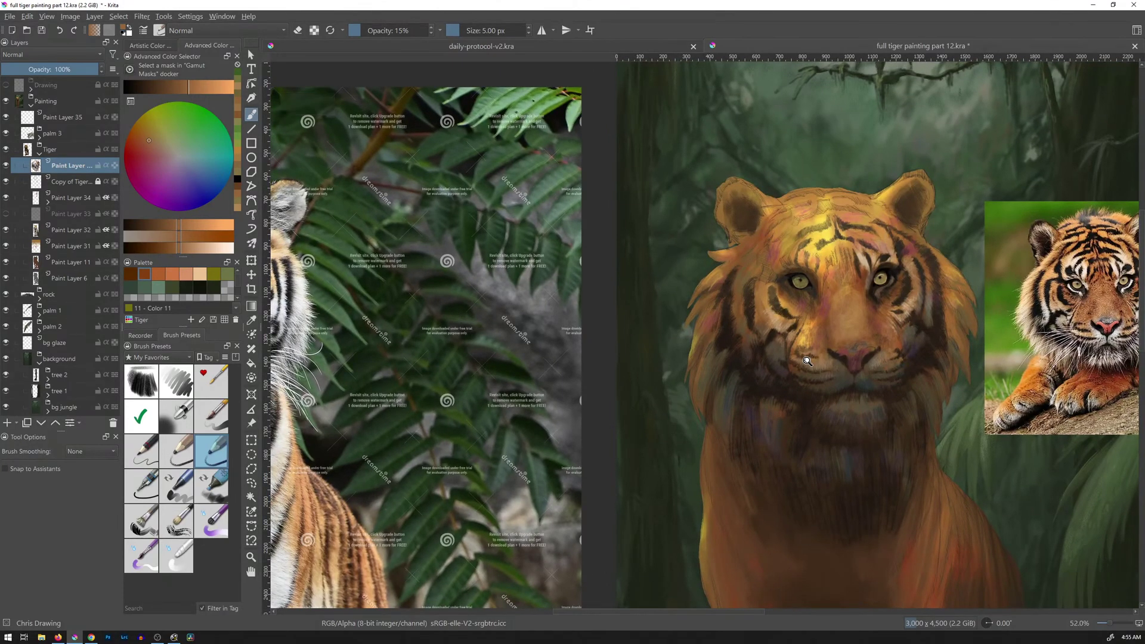
scroll(867, 265, up, 7)
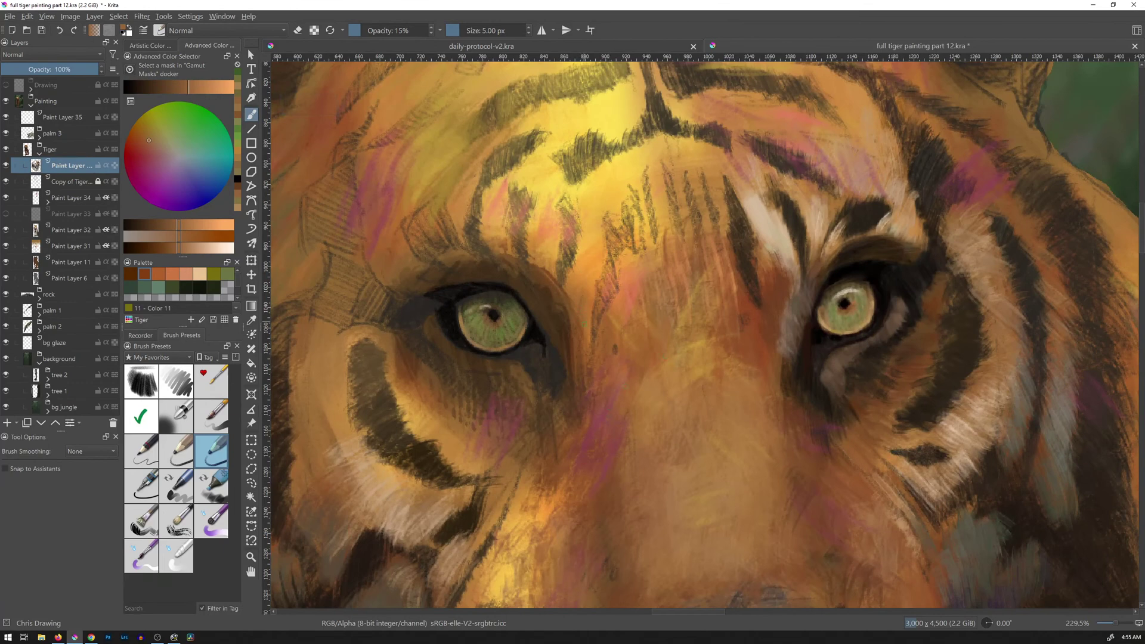
Select the unfinished eye's iris with a freehand outline, scale it down slightly and reposition it at x 789, y 1050 px.
key(l)
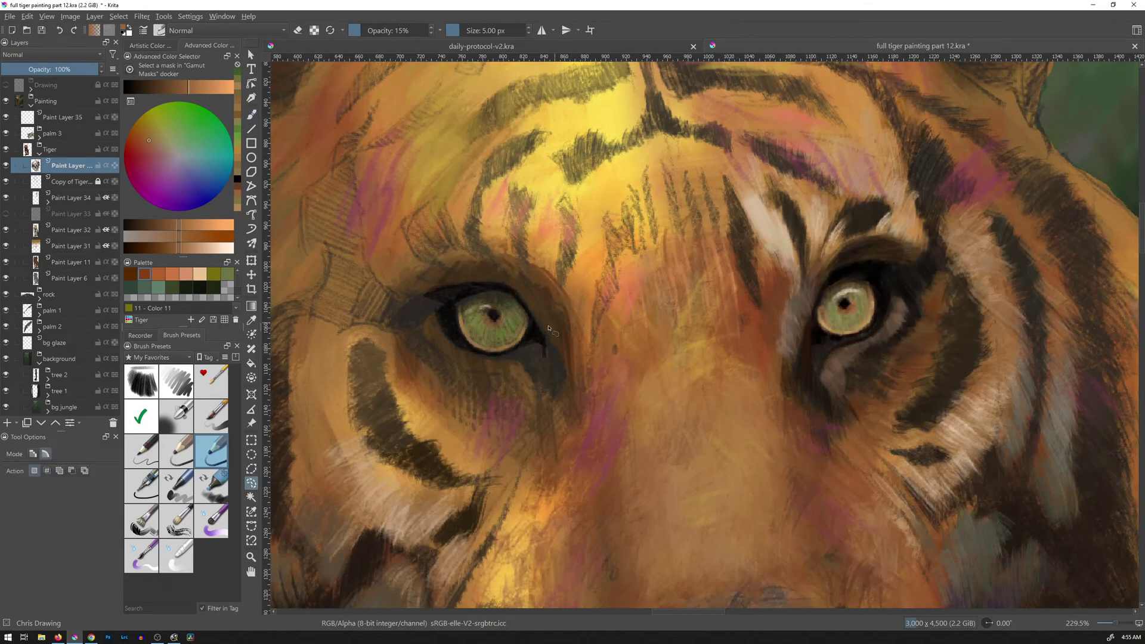
mouse_move(530, 326)
mouse_down()
mouse_move(518, 349)
mouse_move(494, 356)
mouse_move(461, 342)
mouse_move(451, 318)
mouse_move(461, 298)
mouse_move(497, 289)
mouse_move(530, 316)
mouse_up()
key(ctrl+t)
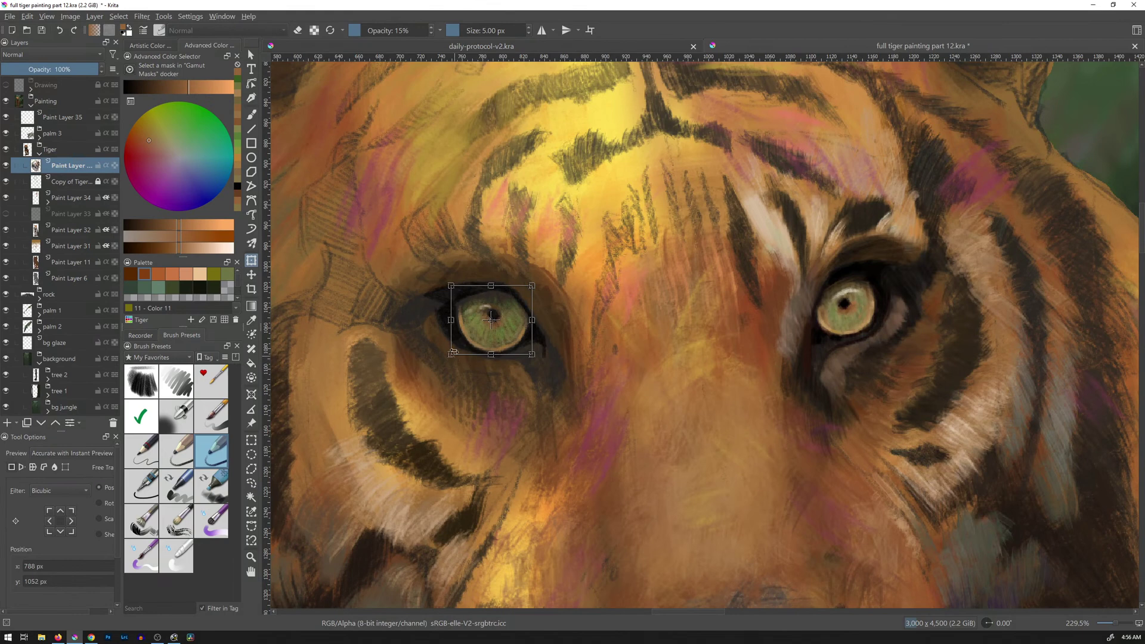
drag(450, 354, 454, 350)
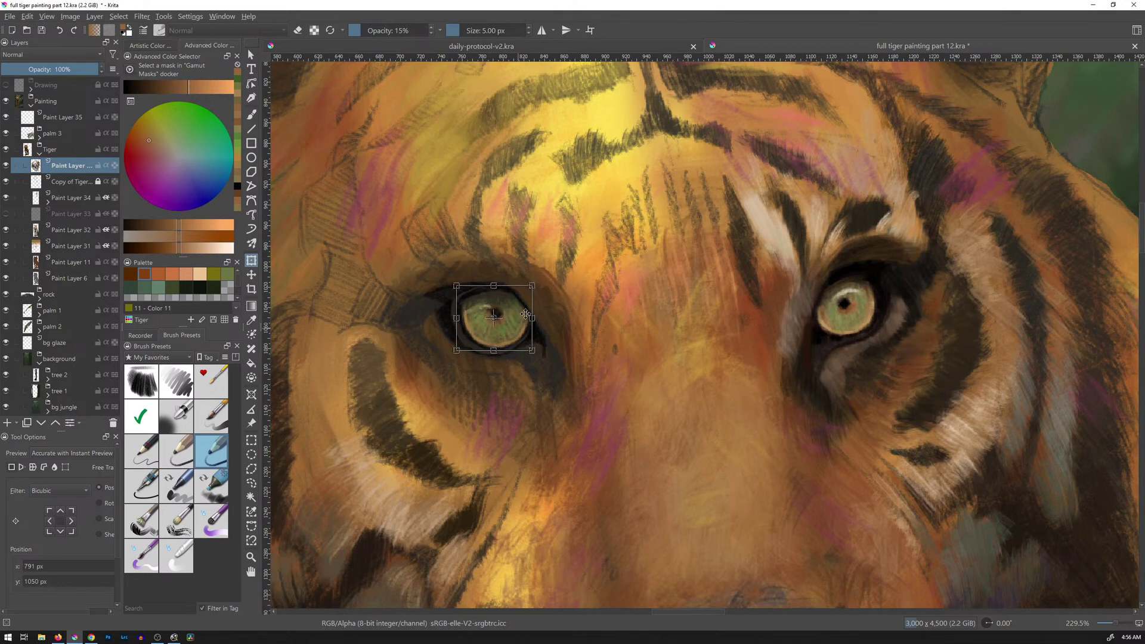
mouse_move(517, 325)
mouse_down()
mouse_move(626, 294)
mouse_move(868, 339)
mouse_move(863, 321)
mouse_move(878, 338)
mouse_move(857, 314)
mouse_move(501, 326)
mouse_up()
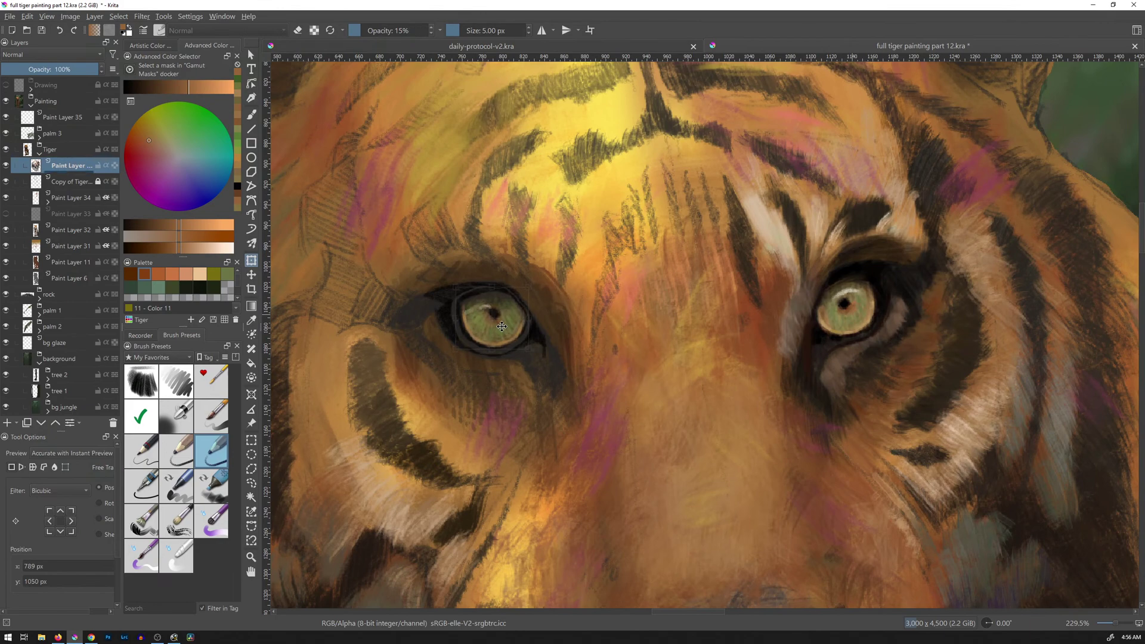
mouse_move(748, 376)
mouse_down()
mouse_move(705, 455)
mouse_move(753, 378)
mouse_move(744, 397)
mouse_up()
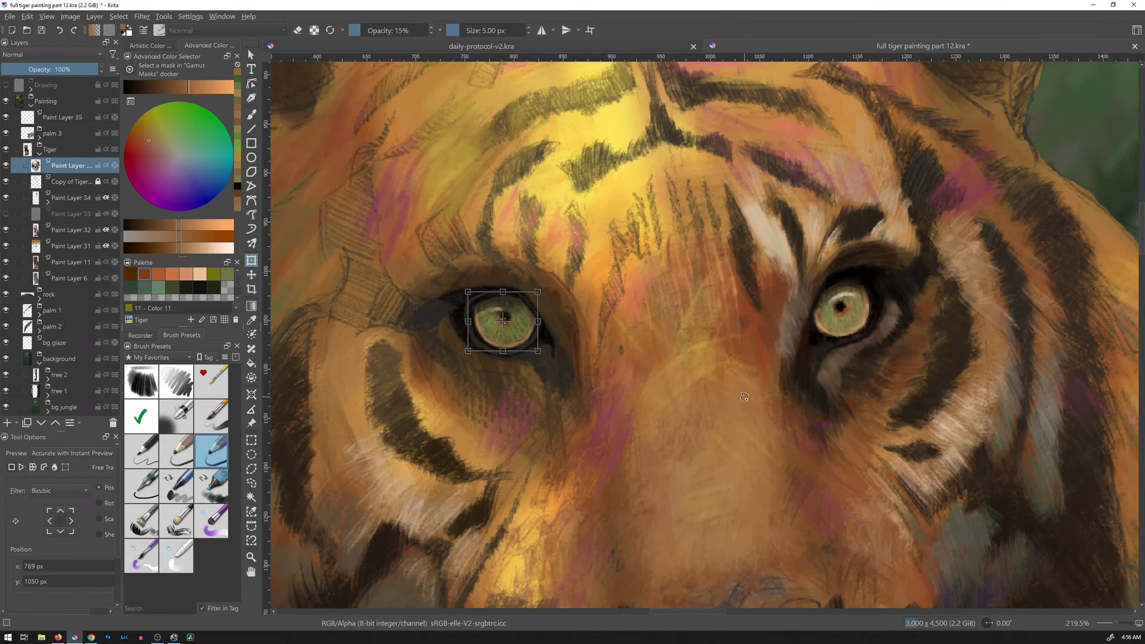
Transform the selected iris again, shift it down to y 1055 px, and apply the change.
key(ctrl+shift+a)
mouse_move(735, 370)
mouse_down()
mouse_move(690, 463)
mouse_move(743, 357)
mouse_move(743, 373)
mouse_up()
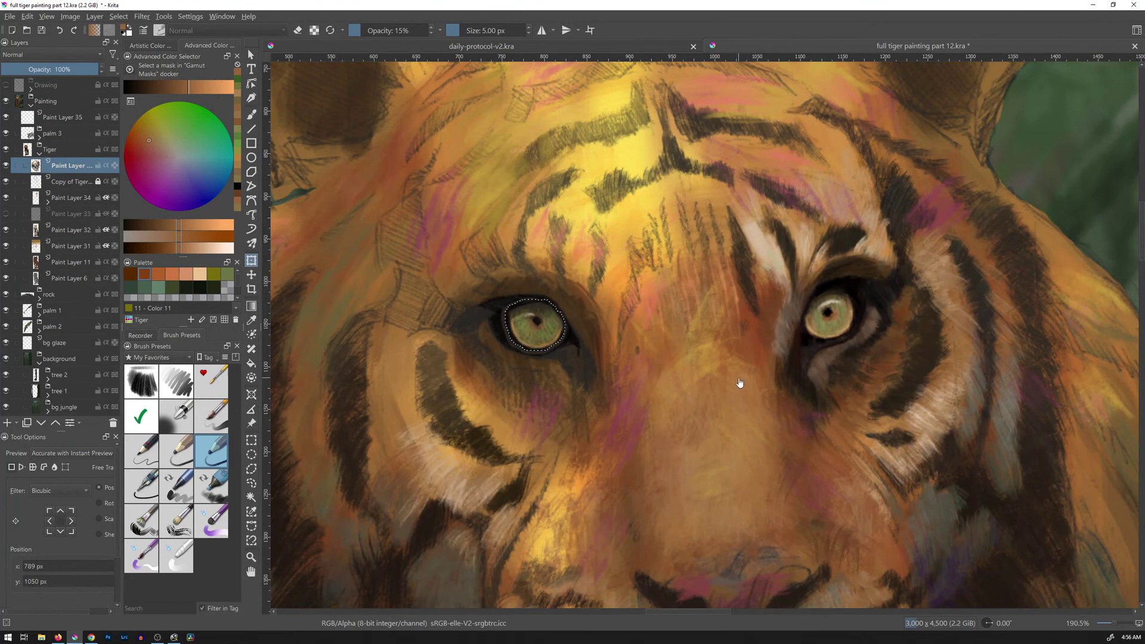
key(t)
key(ctrl+t)
drag(551, 333, 552, 336)
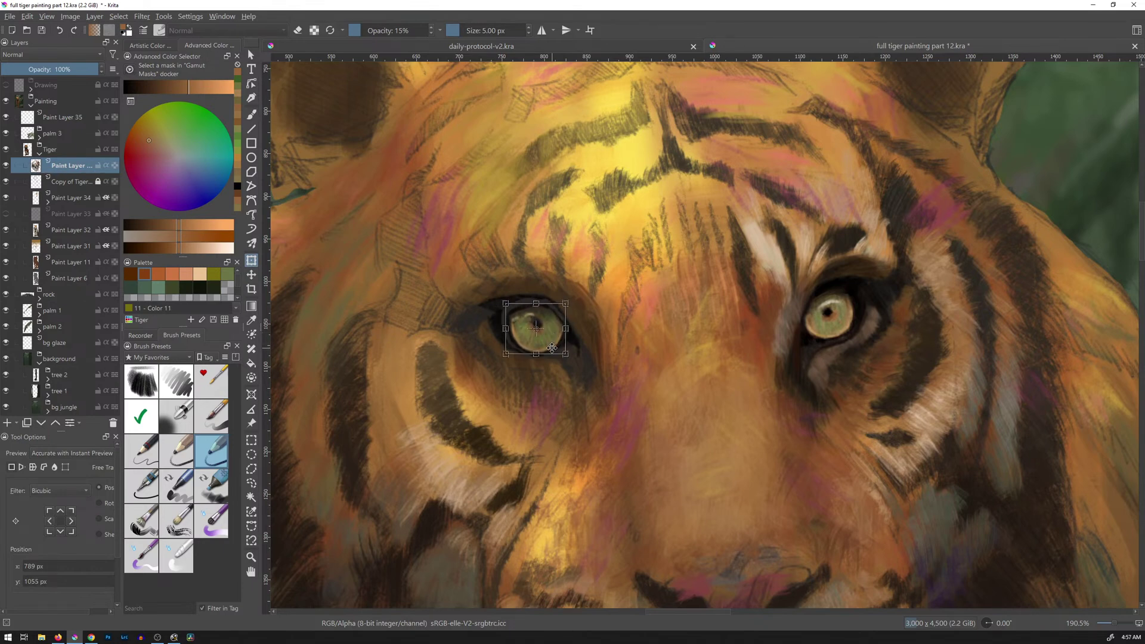
scroll(701, 452, down, 4)
scroll(701, 452, down, 1)
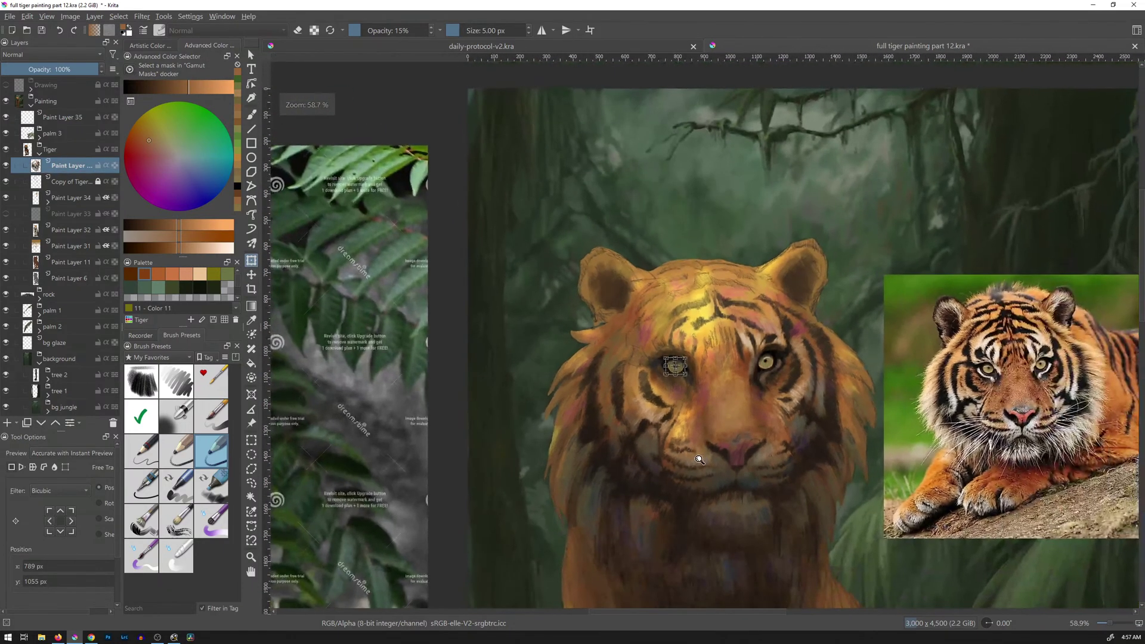
scroll(718, 423, up, 2)
key(Return)
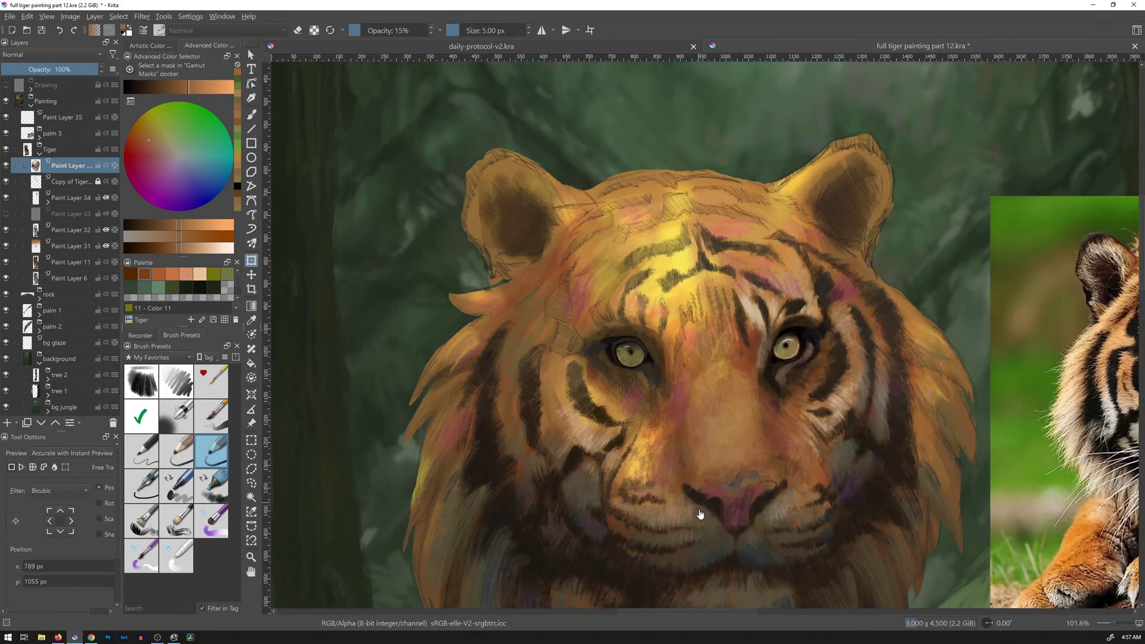
Reposition the selected iris vertically at y 1052 px and apply the transform.
scroll(782, 382, down, 4)
scroll(763, 430, down, 3)
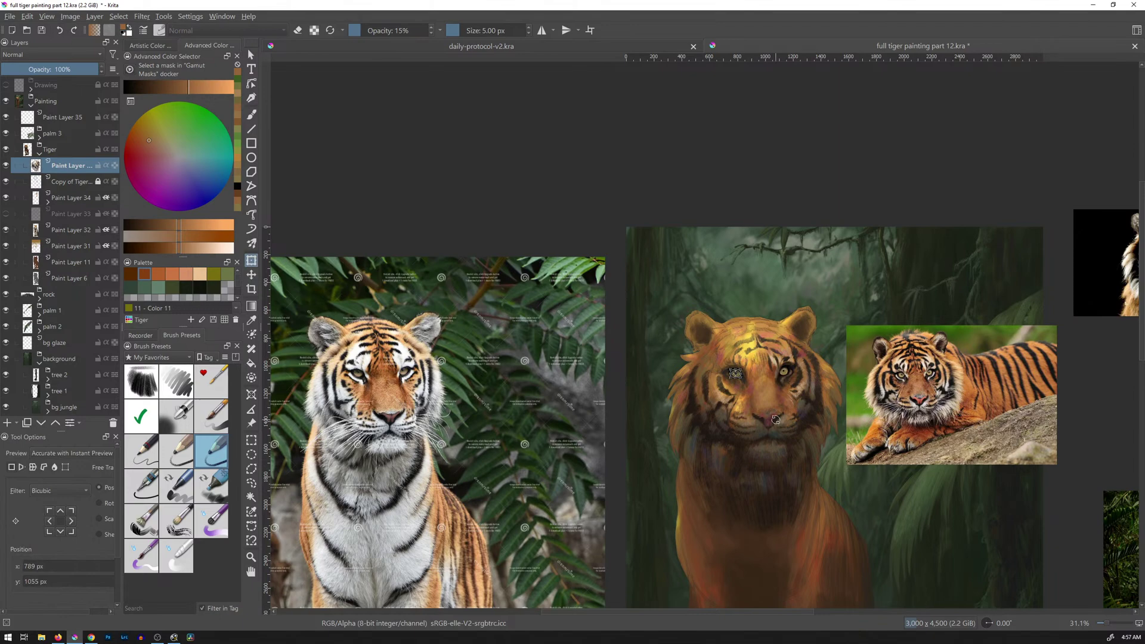
scroll(769, 386, up, 8)
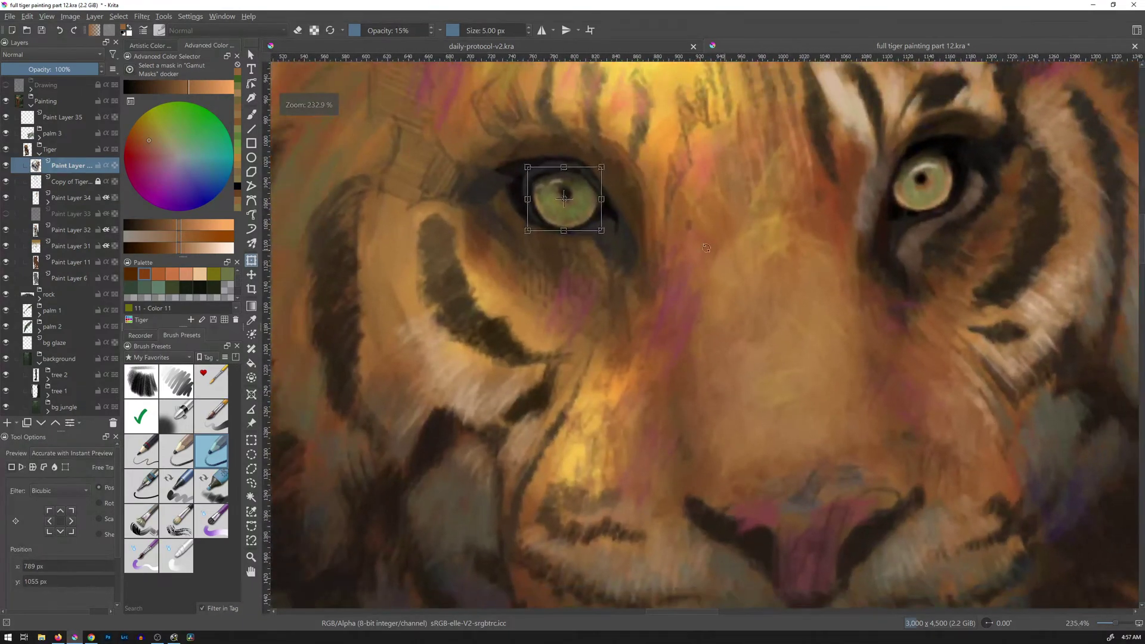
key(Return)
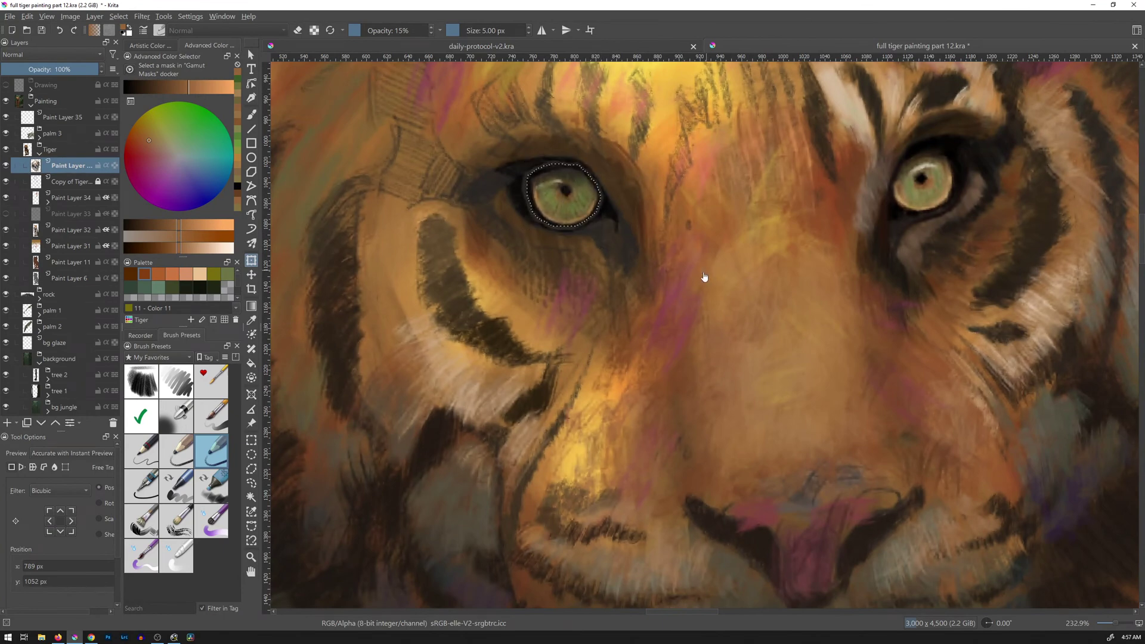
Sample near-black from beside the finished eye and paint over the grey ring around the other eye's iris.
scroll(755, 238, down, 5)
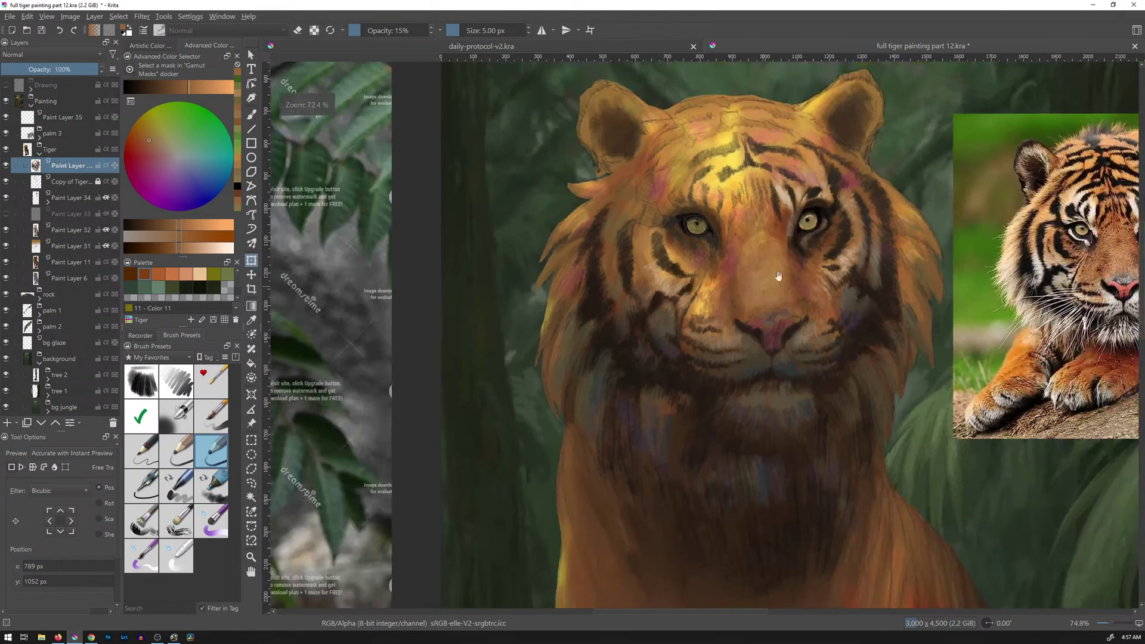
scroll(765, 290, down, 4)
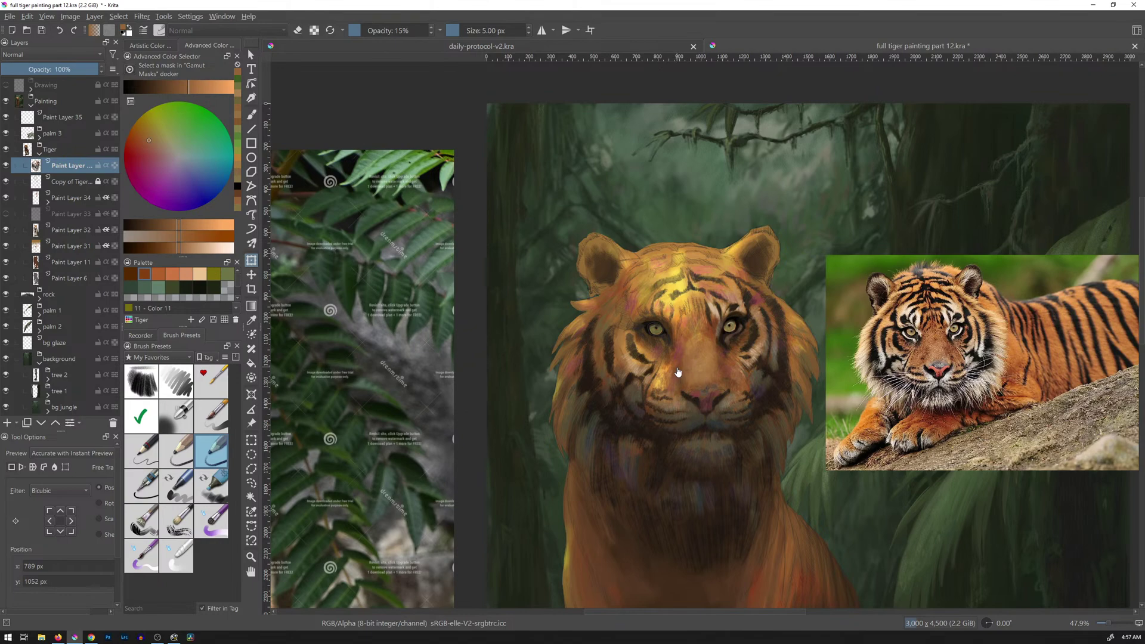
drag(678, 372, 706, 288)
drag(737, 235, 626, 393)
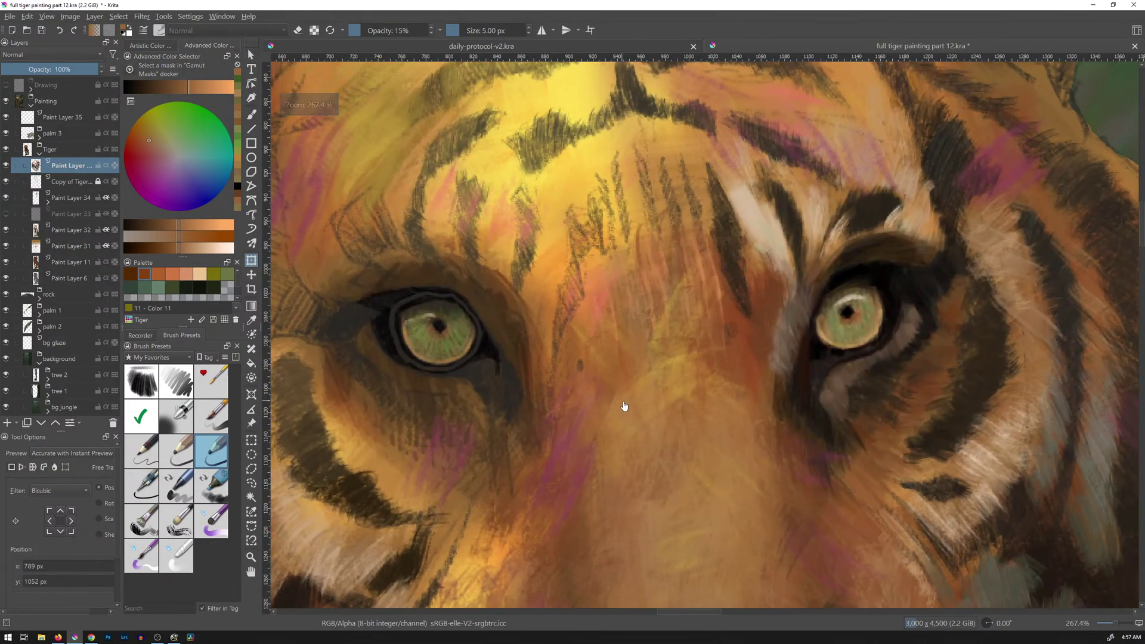
key(b)
ctrl+click(810, 353)
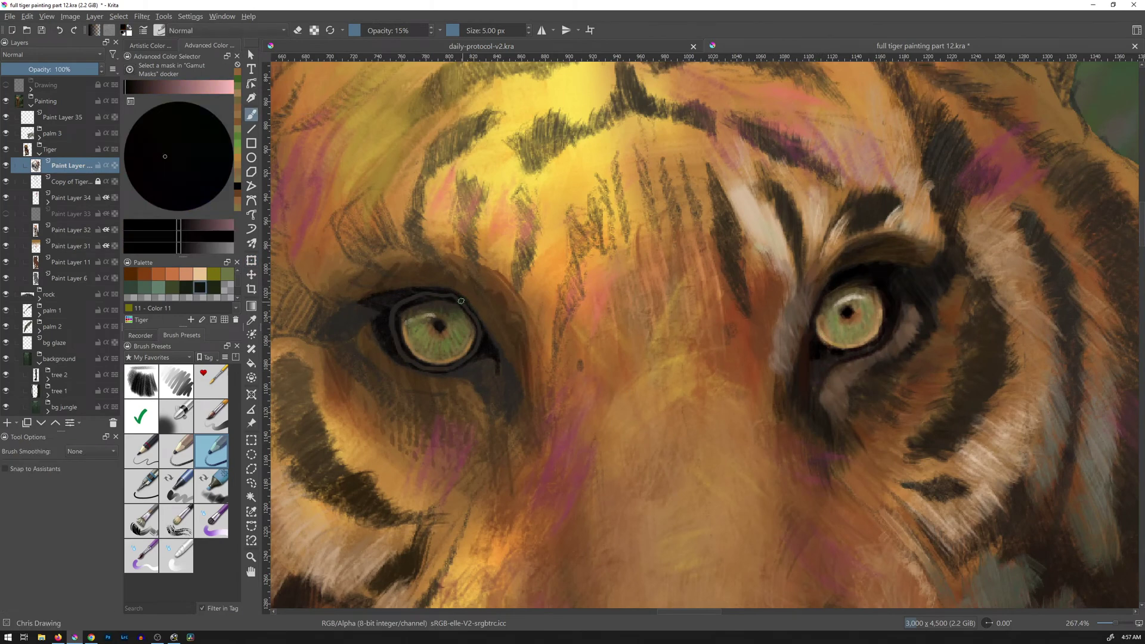
mouse_move(458, 299)
mouse_down()
mouse_move(524, 324)
mouse_move(619, 301)
mouse_up()
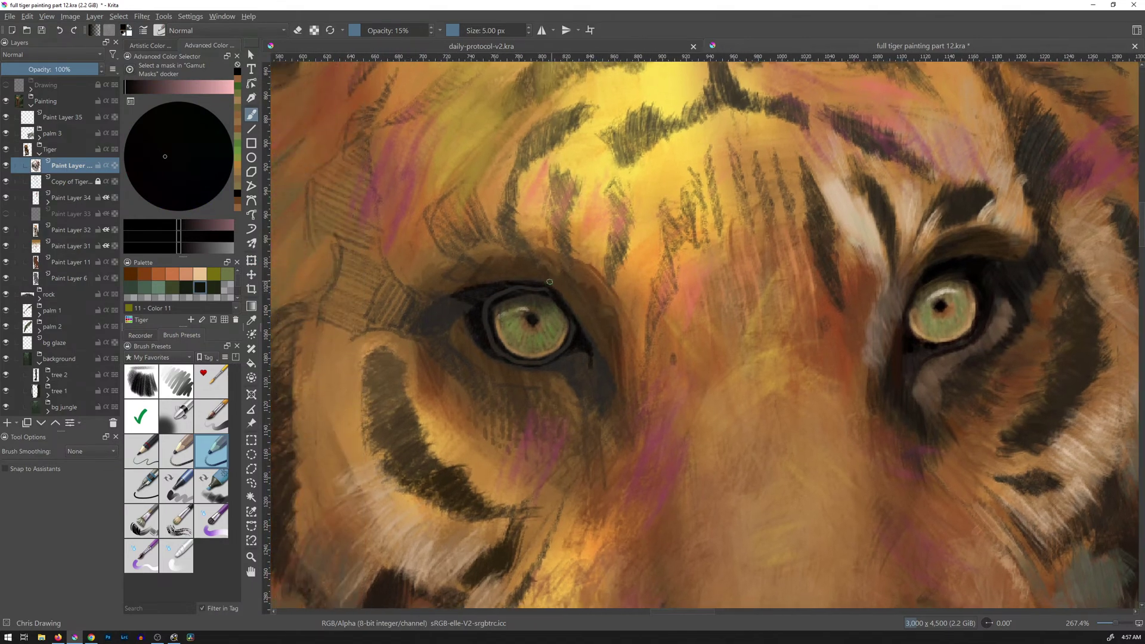
mouse_move(549, 291)
mouse_down()
mouse_move(483, 303)
mouse_move(506, 293)
mouse_move(492, 331)
mouse_move(501, 351)
mouse_move(493, 344)
mouse_move(540, 362)
mouse_move(520, 361)
mouse_move(574, 322)
mouse_up()
drag(539, 364, 554, 357)
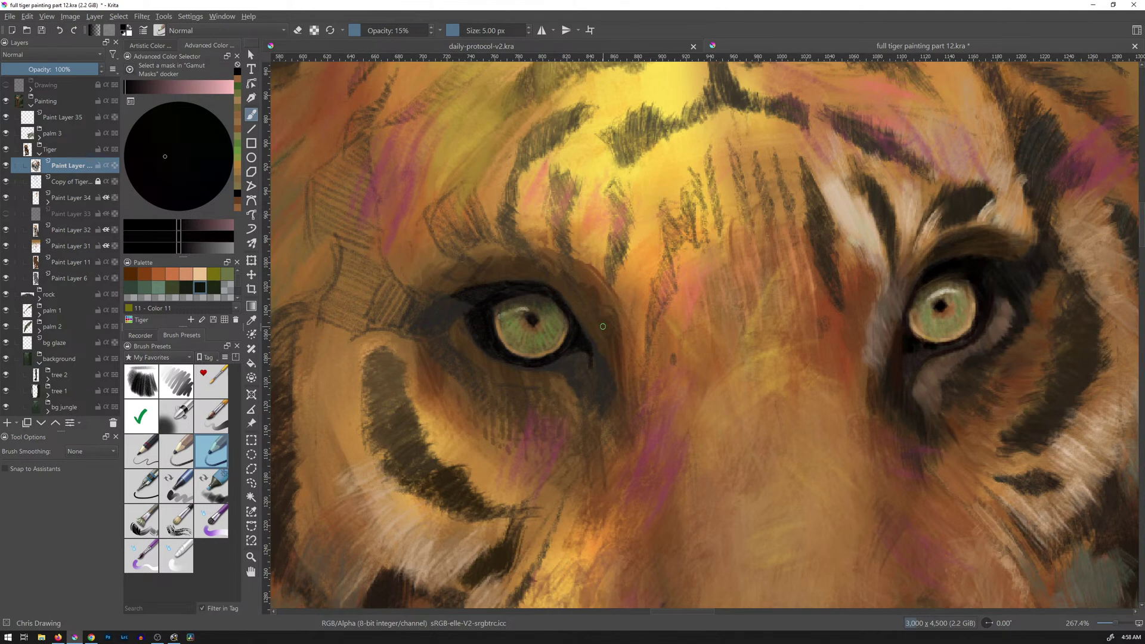
Sample a dark brown beside the unfinished eye and near-black from the finished pupil, and deepen the unfinished eye's pupil.
ctrl+click(581, 304)
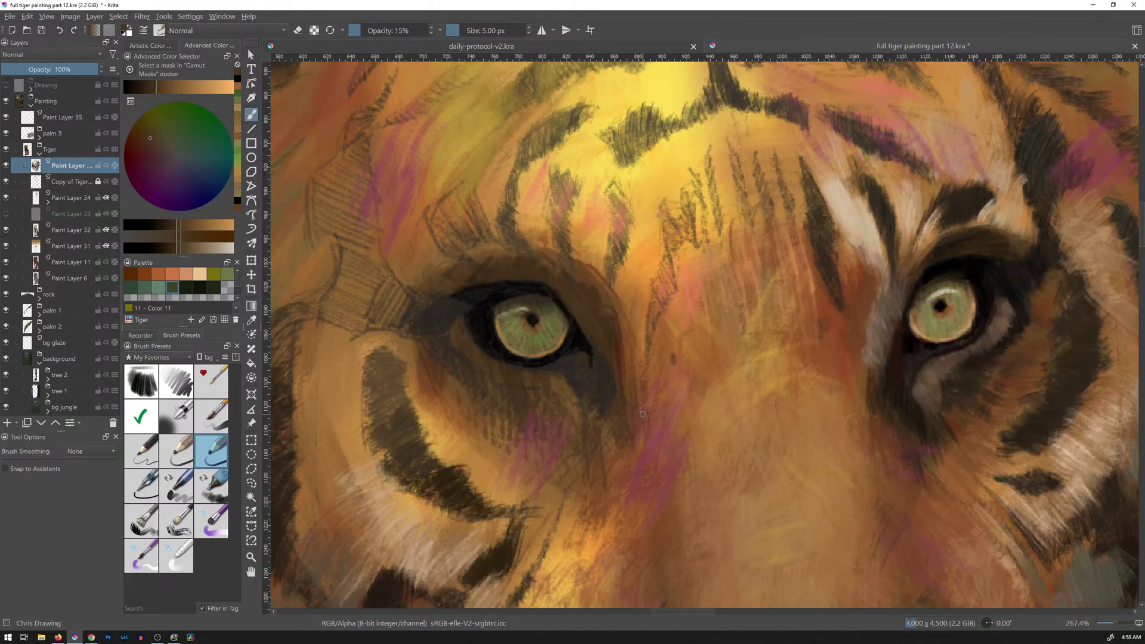
ctrl+click(942, 307)
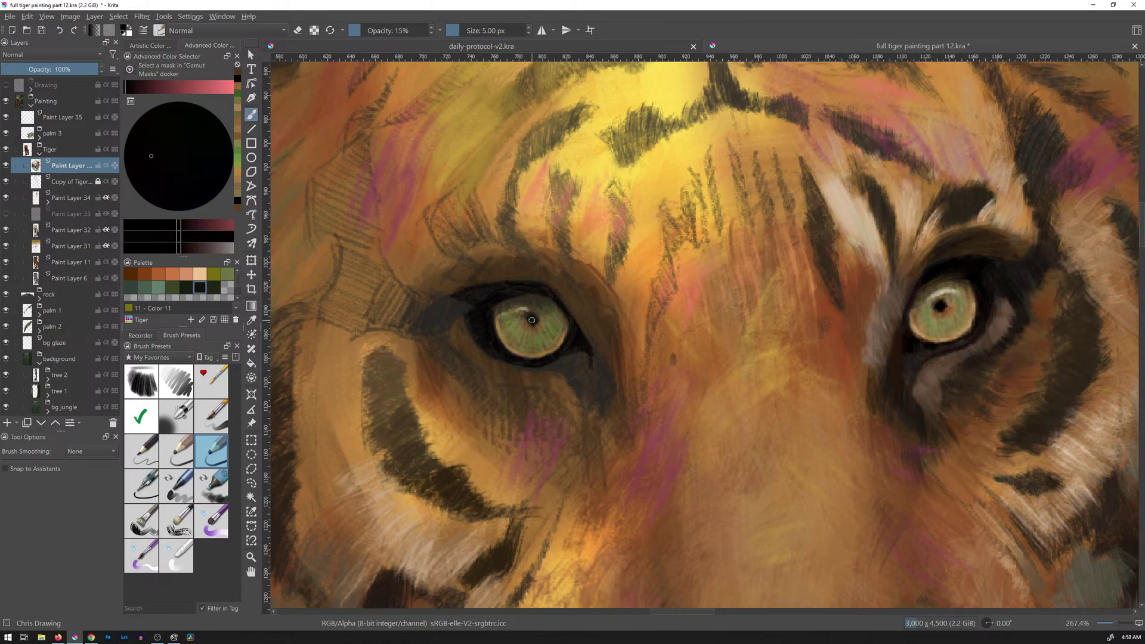
drag(529, 321, 533, 324)
Sample an orange-tan from beside the finished eye's pupil, make it a brighter, more saturated orange, and paint around the other pupil.
drag(794, 294, 745, 393)
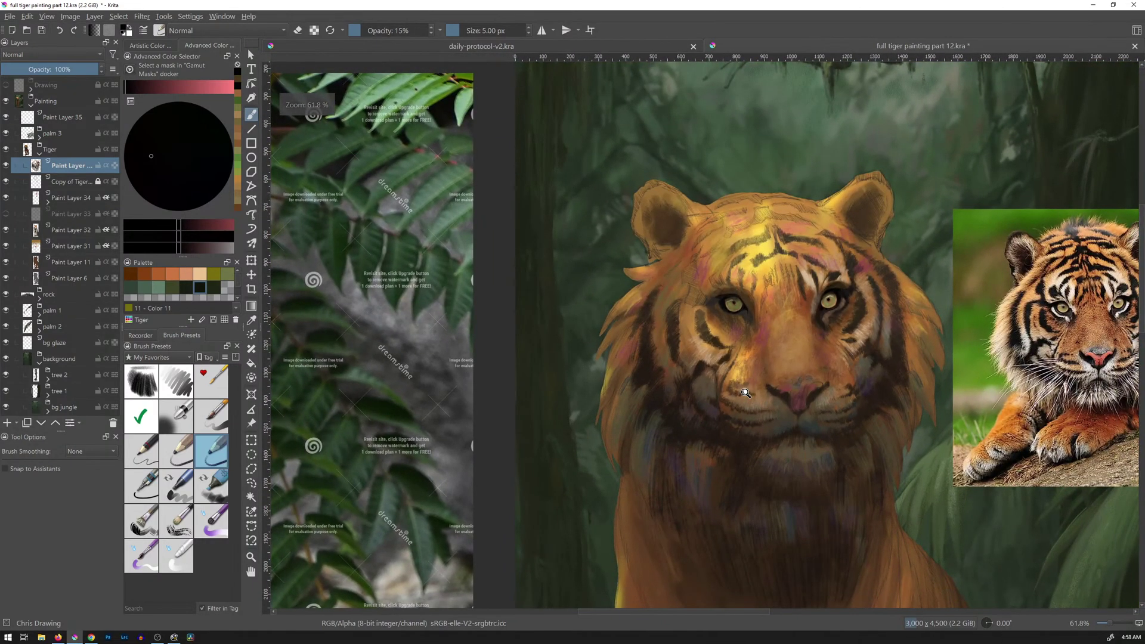
drag(745, 393, 798, 302)
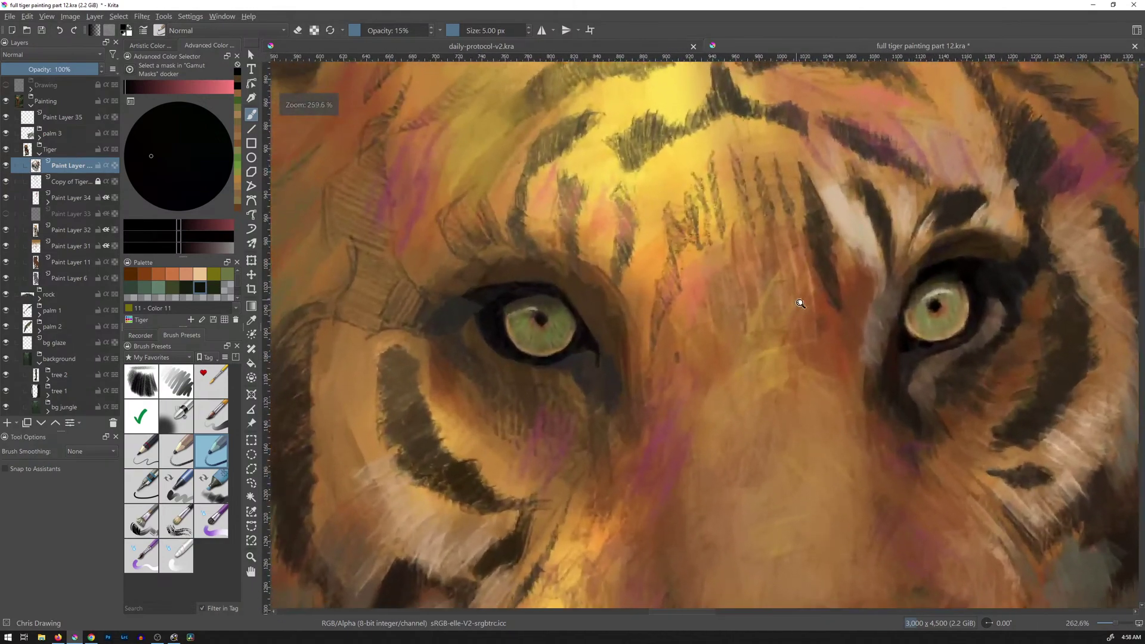
ctrl+click(948, 307)
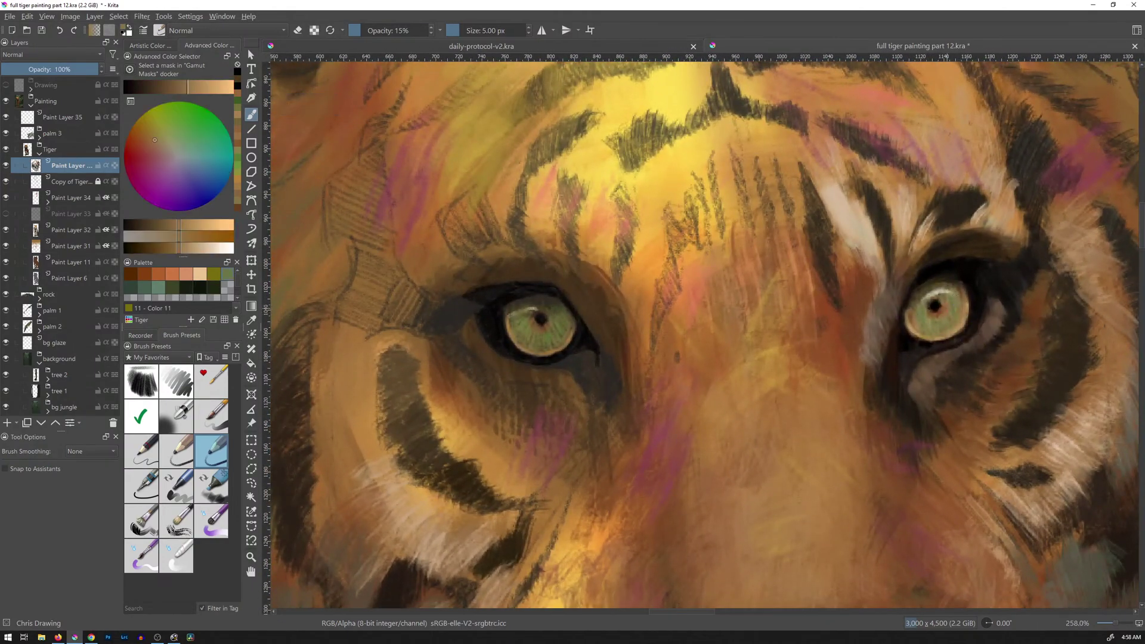
ctrl+click(947, 304)
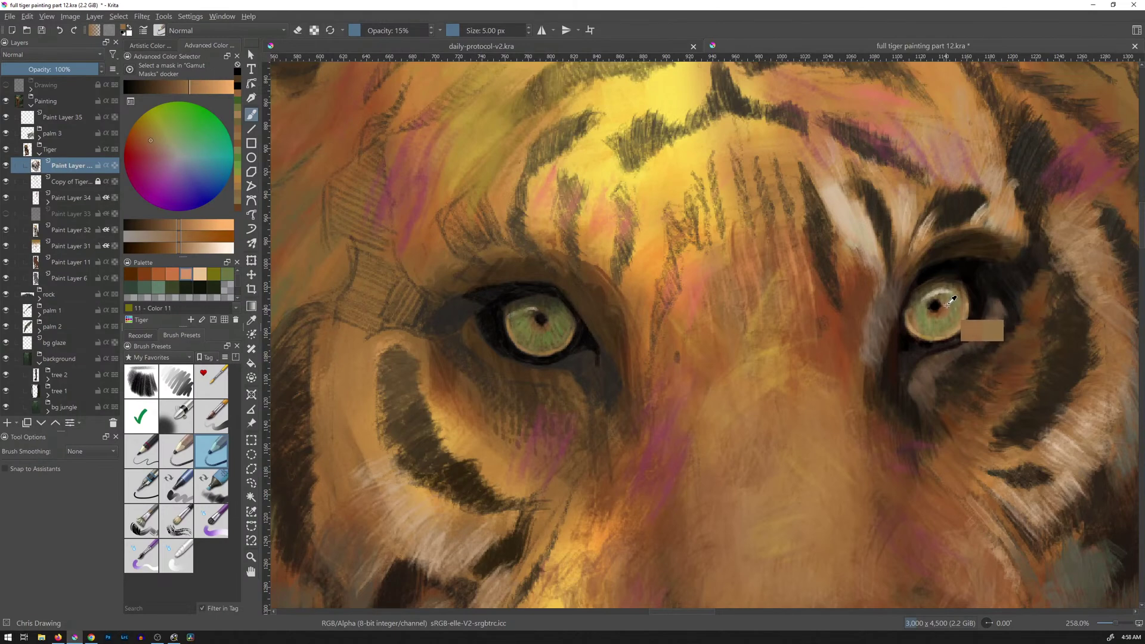
ctrl+click(947, 304)
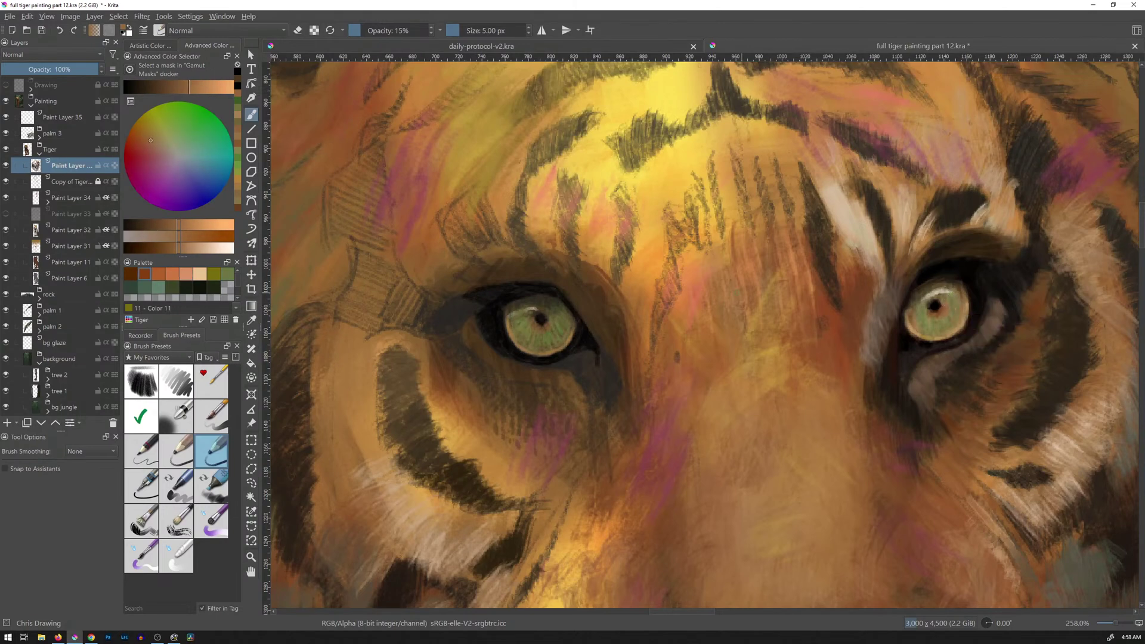
drag(189, 238, 201, 240)
drag(195, 91, 204, 94)
mouse_move(194, 243)
mouse_down()
mouse_move(223, 254)
mouse_move(192, 239)
mouse_up()
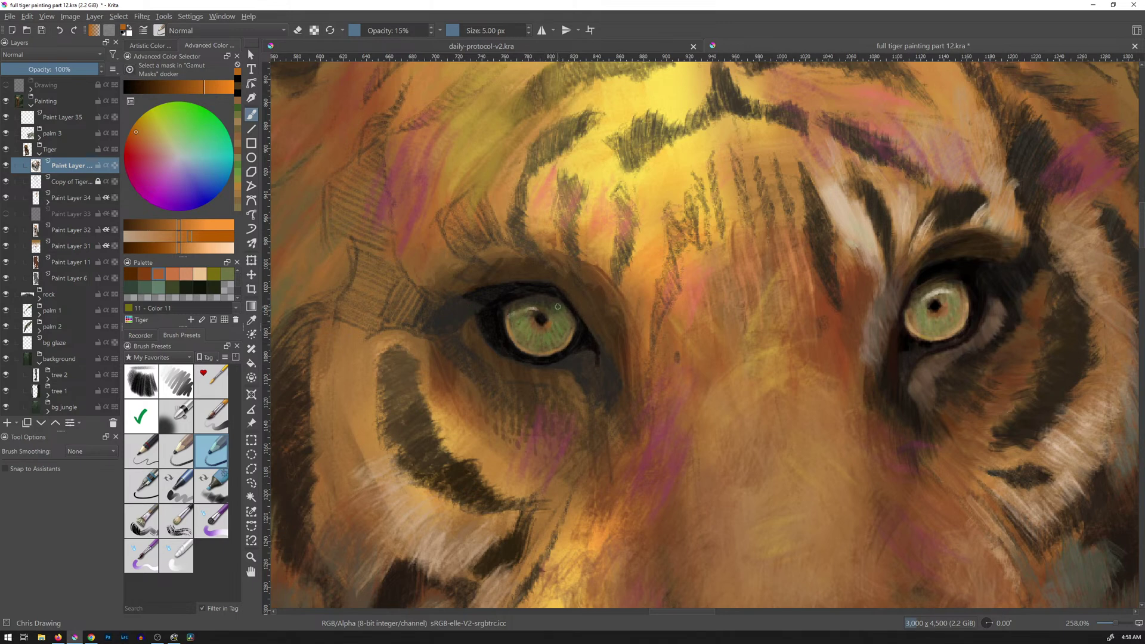
Sample an olive and a tan from the finished eye's iris and blend them into the other eye's iris.
ctrl+click(960, 334)
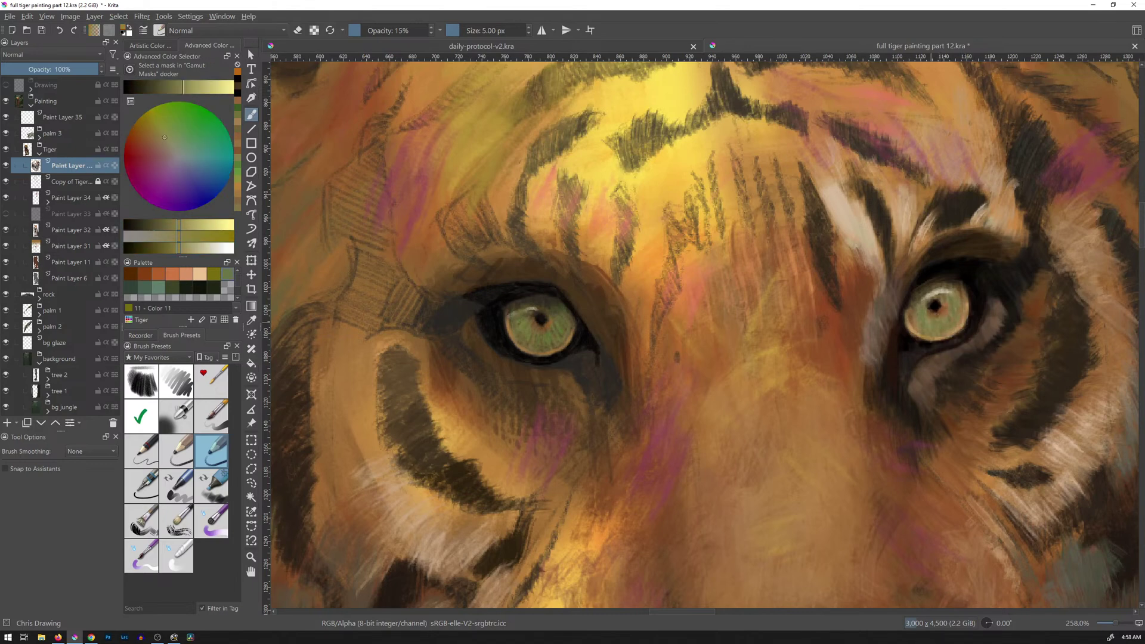
drag(531, 335, 537, 338)
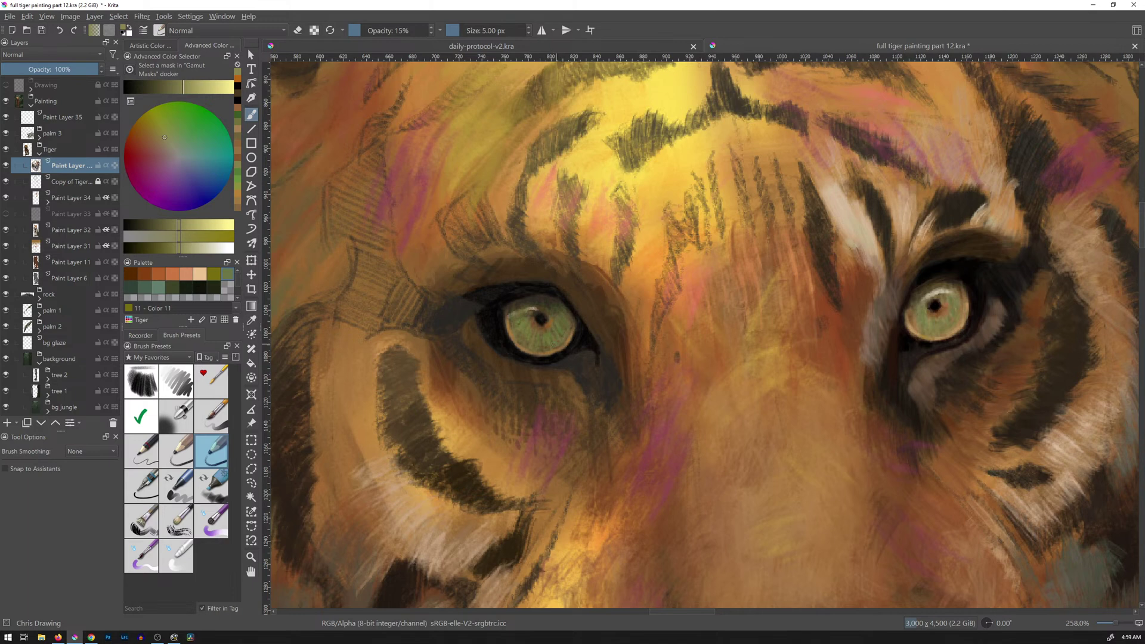
ctrl+click(933, 325)
drag(512, 324, 516, 328)
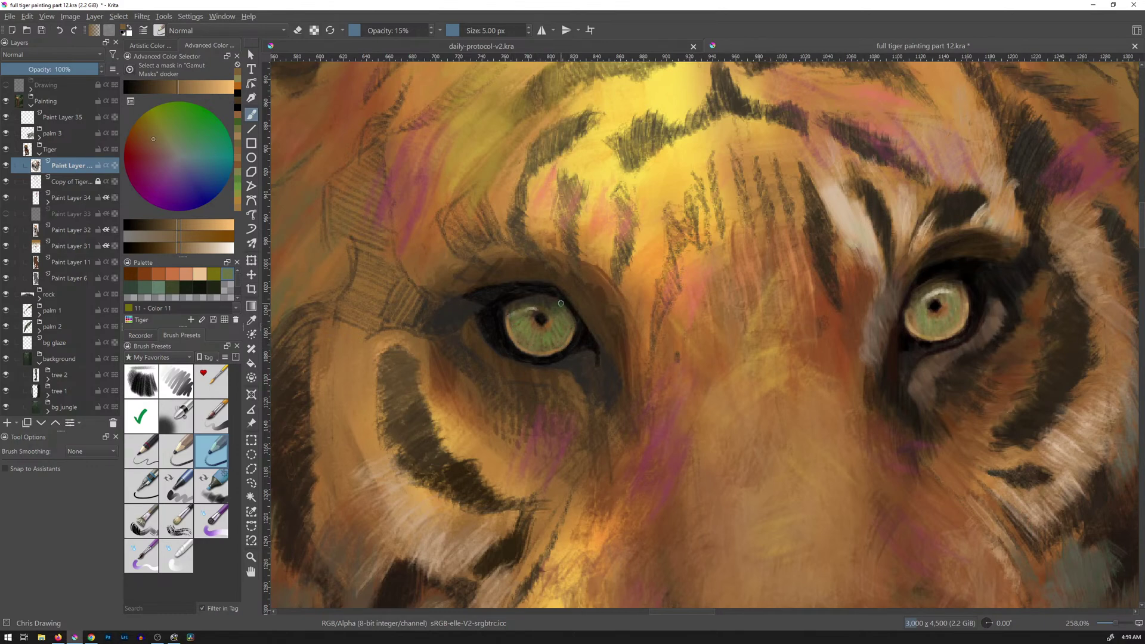
Toggle the Copy of Tiger layer's visibility to examine its marks around the eyes, ending back on Paint Layer 30.
click(6, 182)
click(5, 182)
click(6, 182)
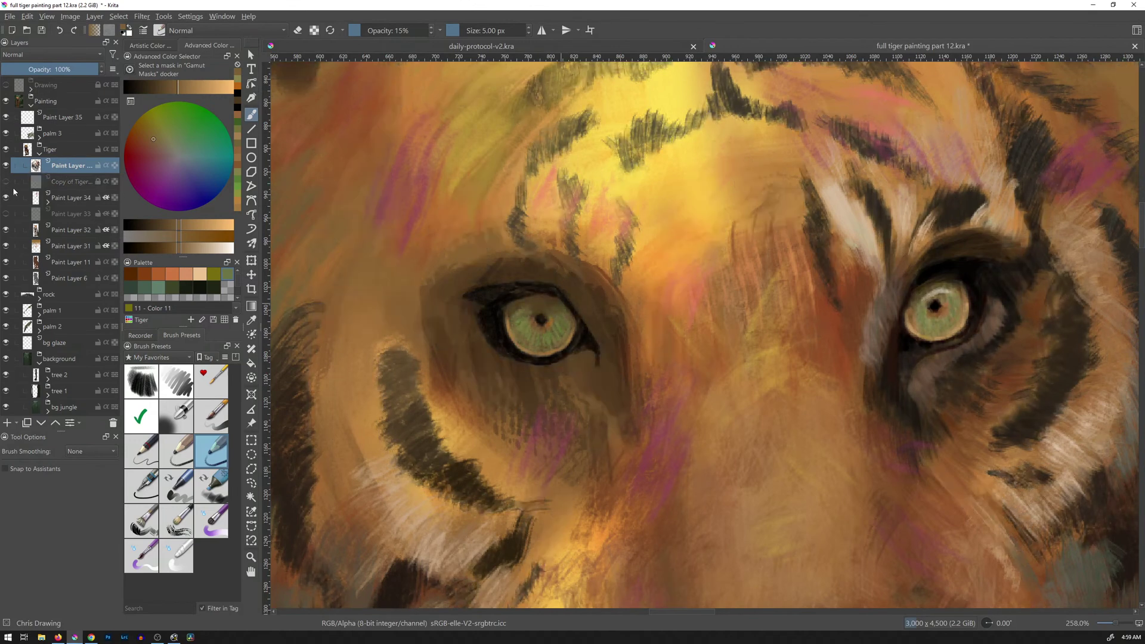
click(6, 182)
click(64, 184)
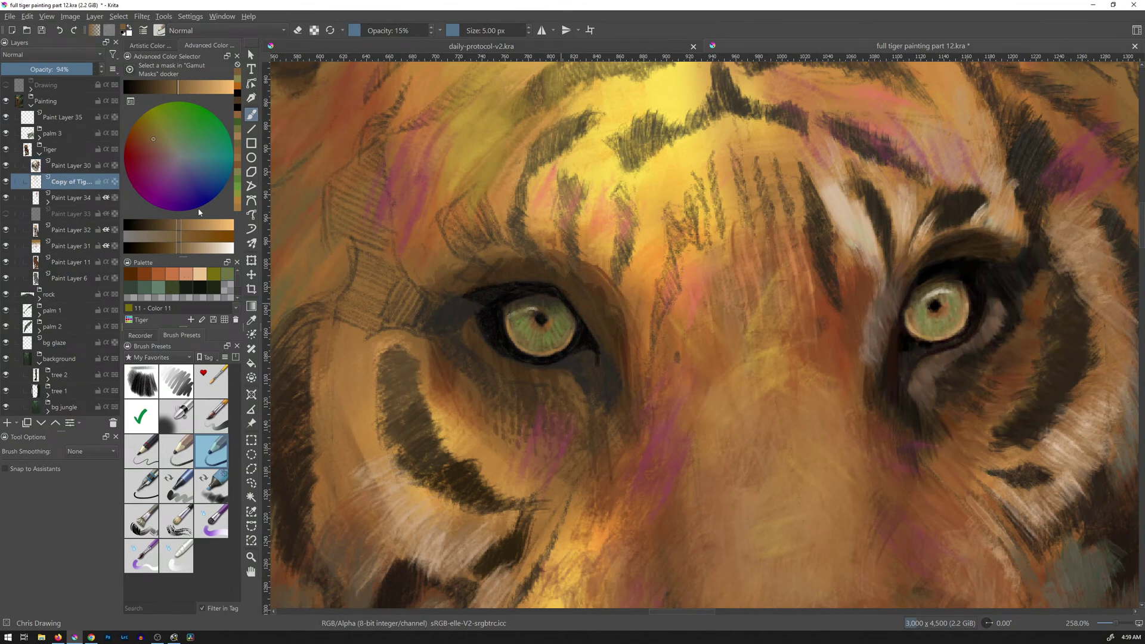
key(e)
click(81, 170)
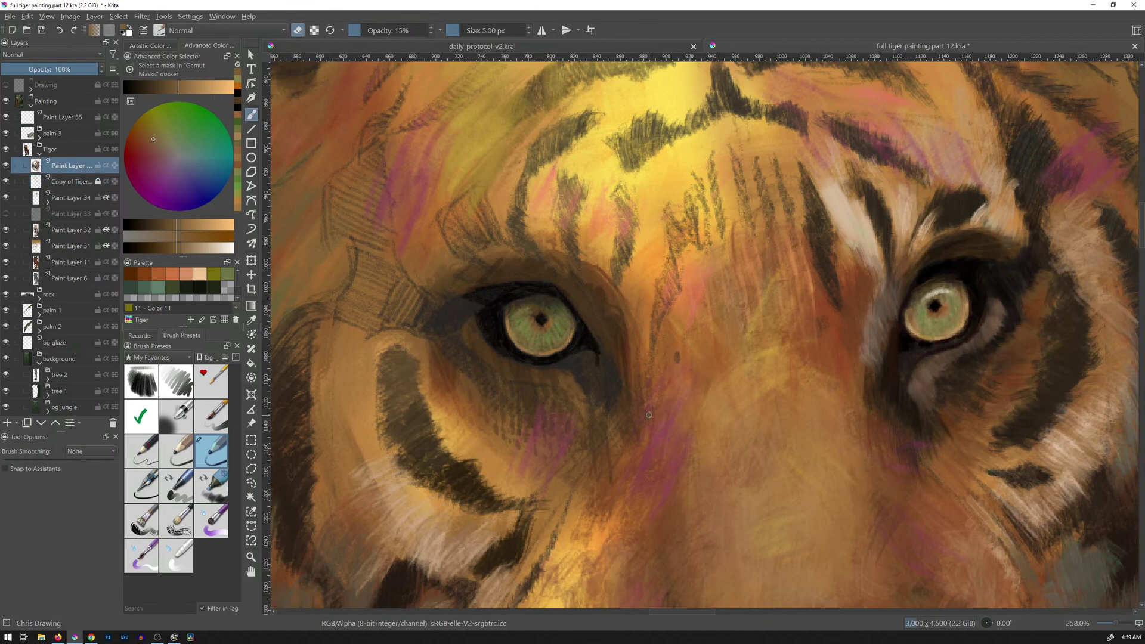
With erasing off, sample a pale cream from the finished eye's highlight and paint a soft highlight in the other eye's upper iris.
drag(731, 286, 696, 364)
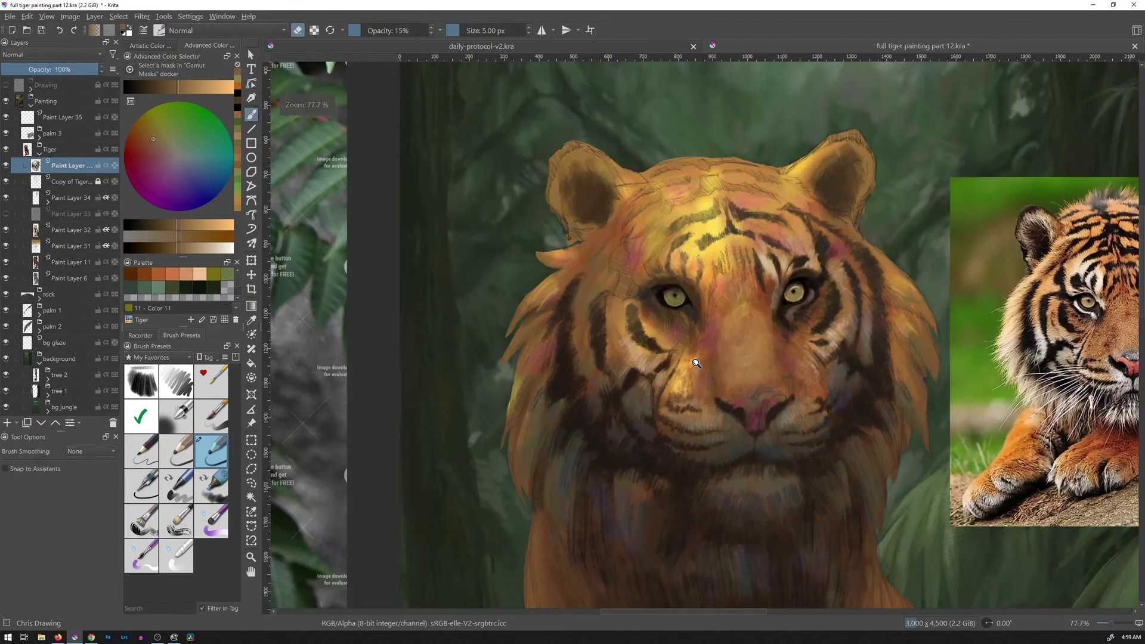
mouse_move(676, 294)
mouse_down()
mouse_move(726, 255)
mouse_move(686, 312)
mouse_up()
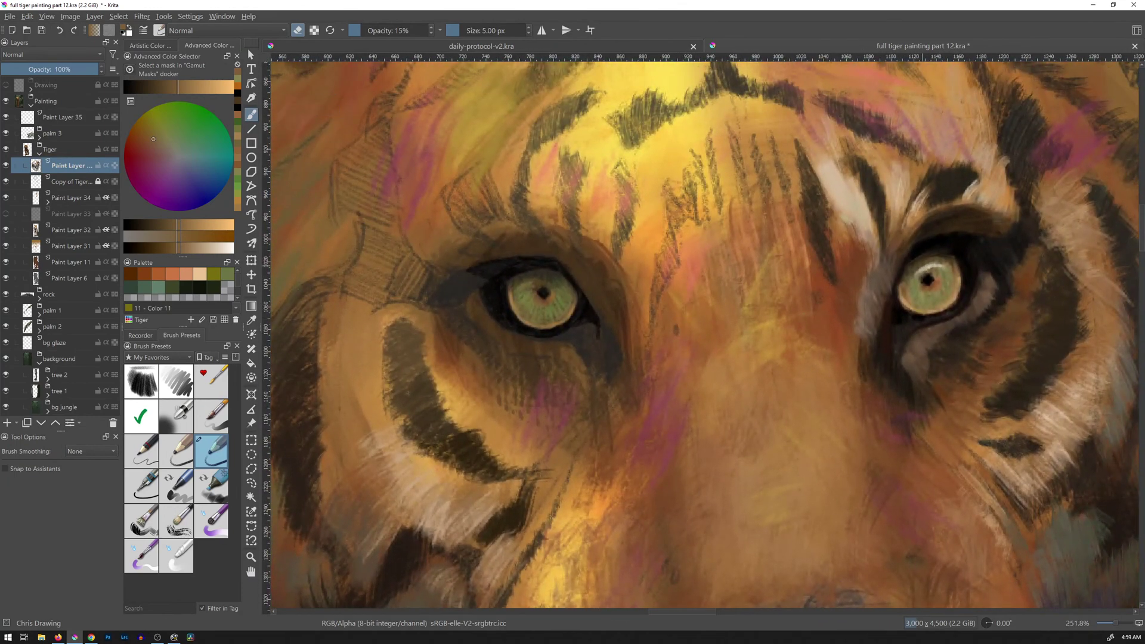
ctrl+click(922, 264)
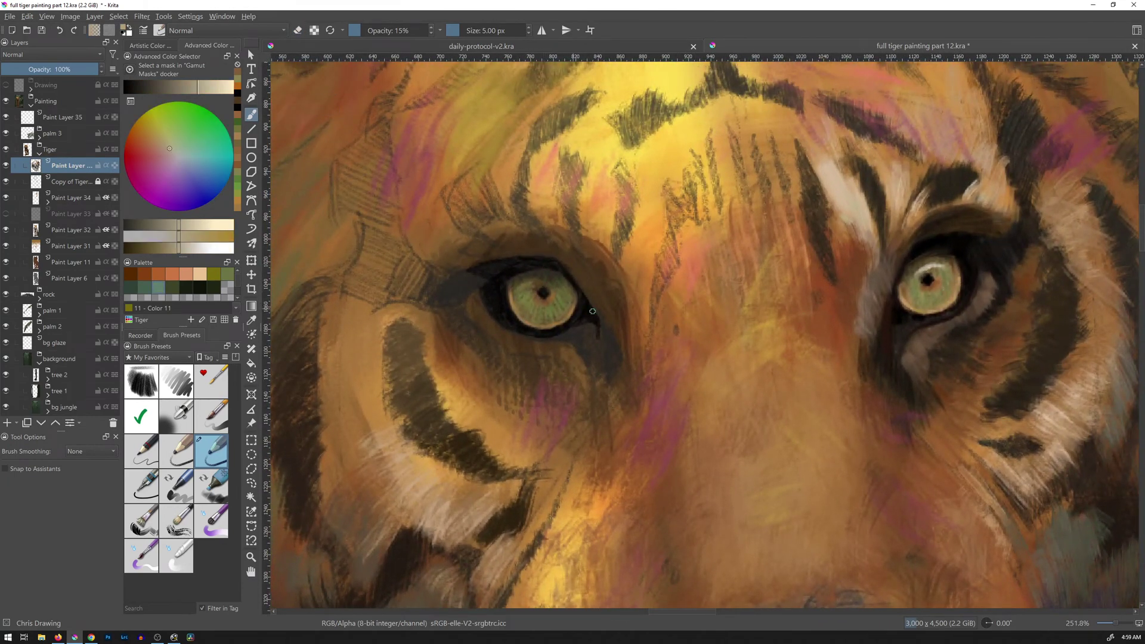
mouse_move(787, 288)
mouse_down()
mouse_move(747, 362)
mouse_move(690, 370)
mouse_move(628, 360)
mouse_move(643, 301)
mouse_move(563, 273)
mouse_move(815, 348)
mouse_up()
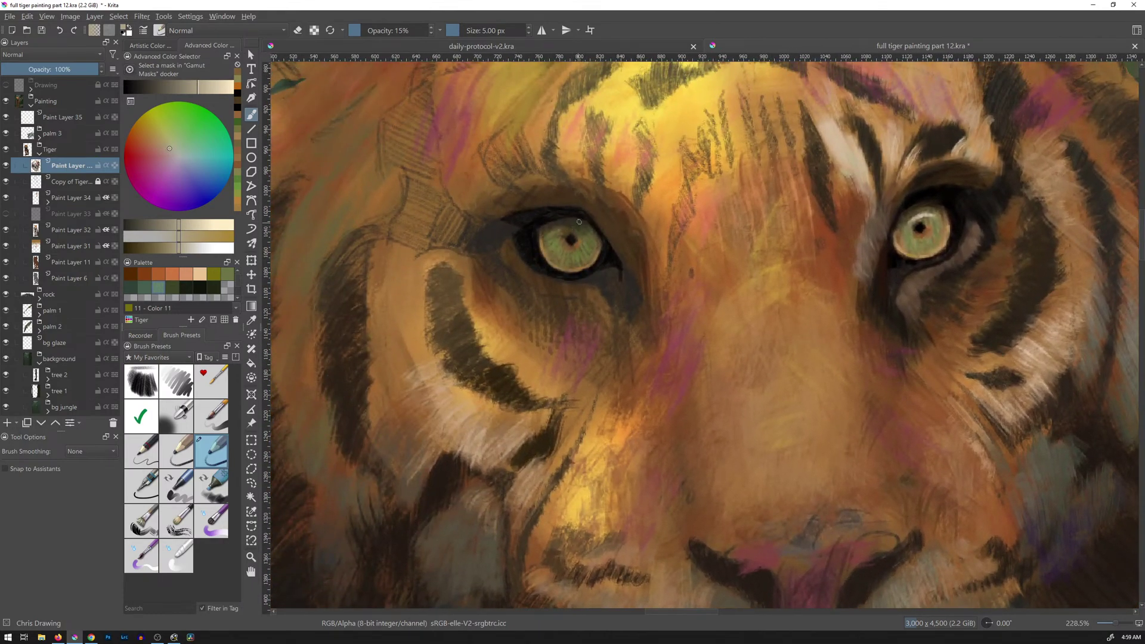
drag(573, 231, 558, 230)
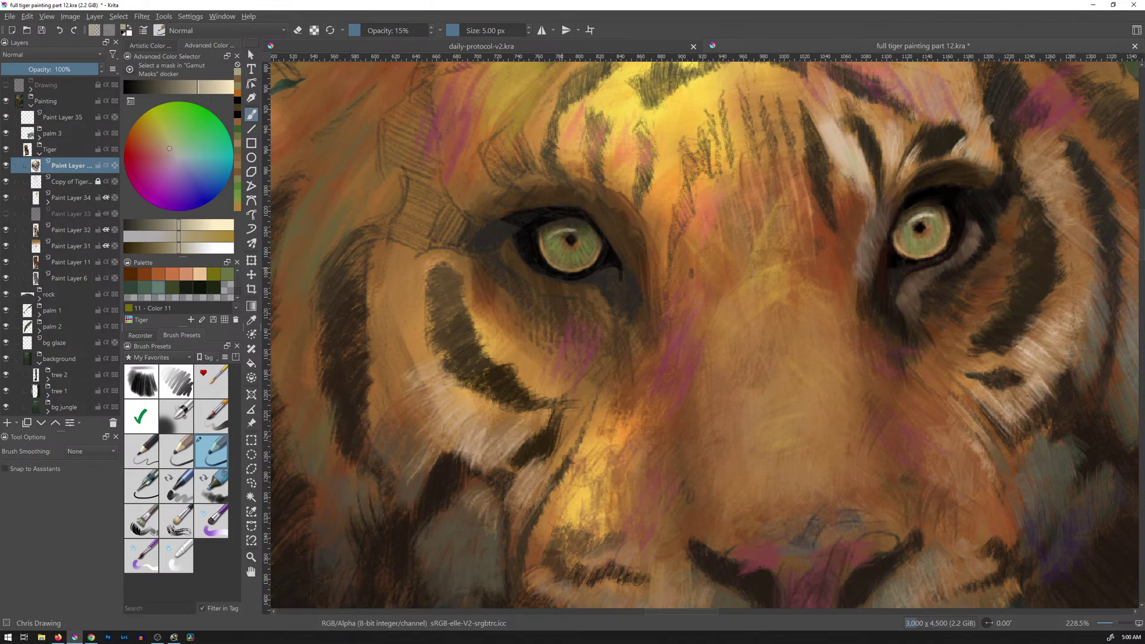
mouse_move(723, 253)
mouse_down()
mouse_move(678, 350)
mouse_move(722, 240)
mouse_up()
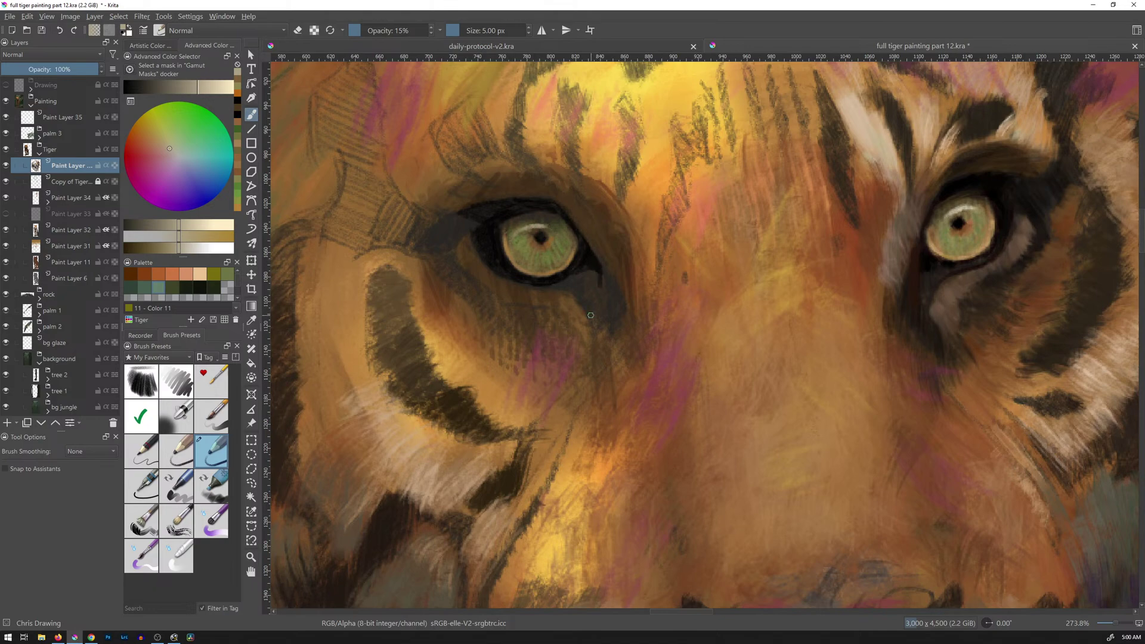
Sample near-black from beside the finished eye and darken the skin below the other eye and at its outer corner.
mouse_move(660, 271)
mouse_down()
mouse_move(621, 373)
mouse_move(627, 390)
mouse_up()
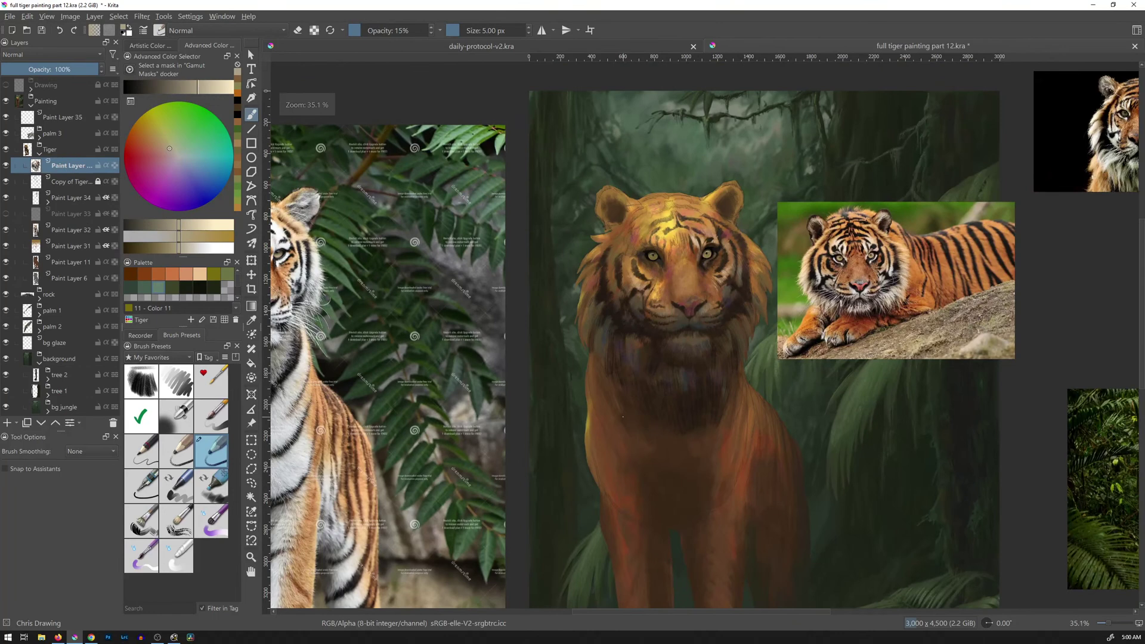
ctrl+click(647, 336)
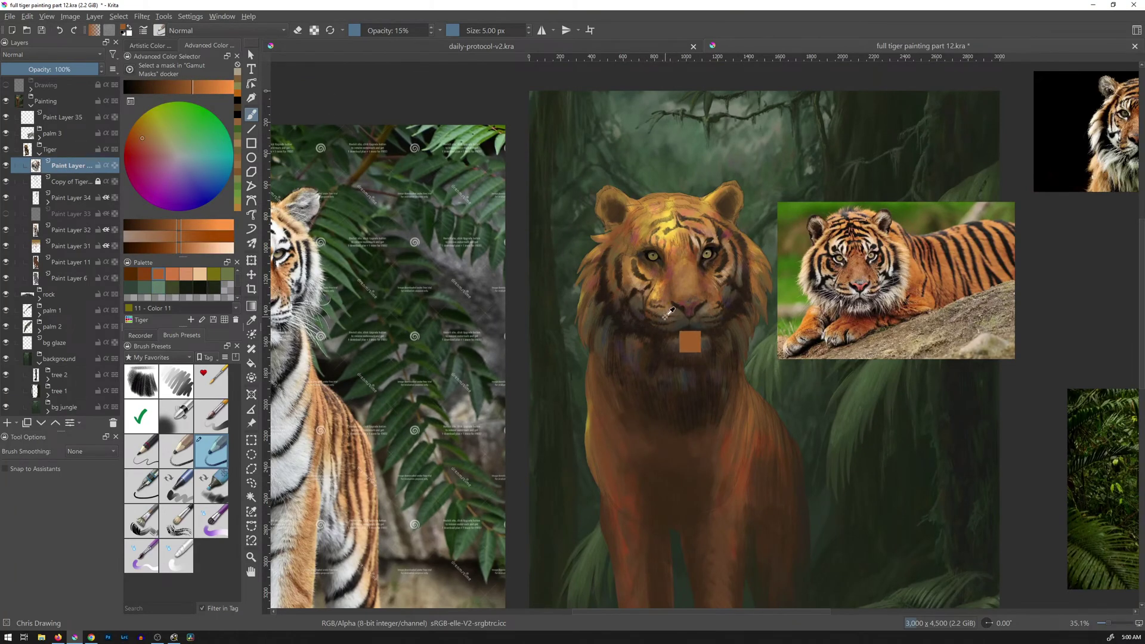
drag(652, 340, 621, 451)
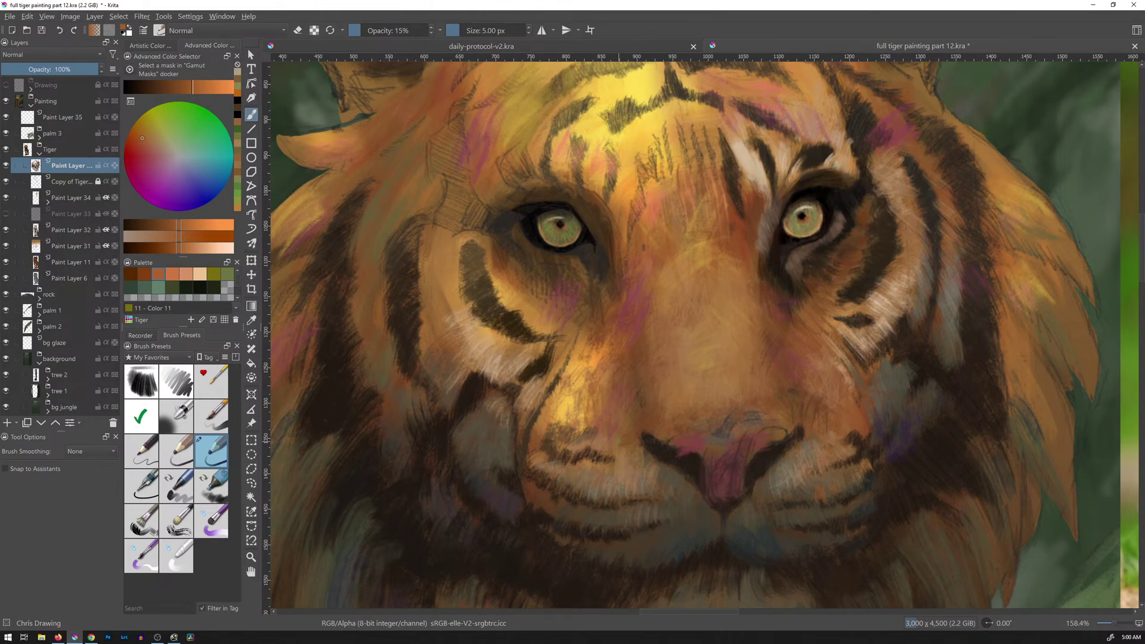
ctrl+click(832, 221)
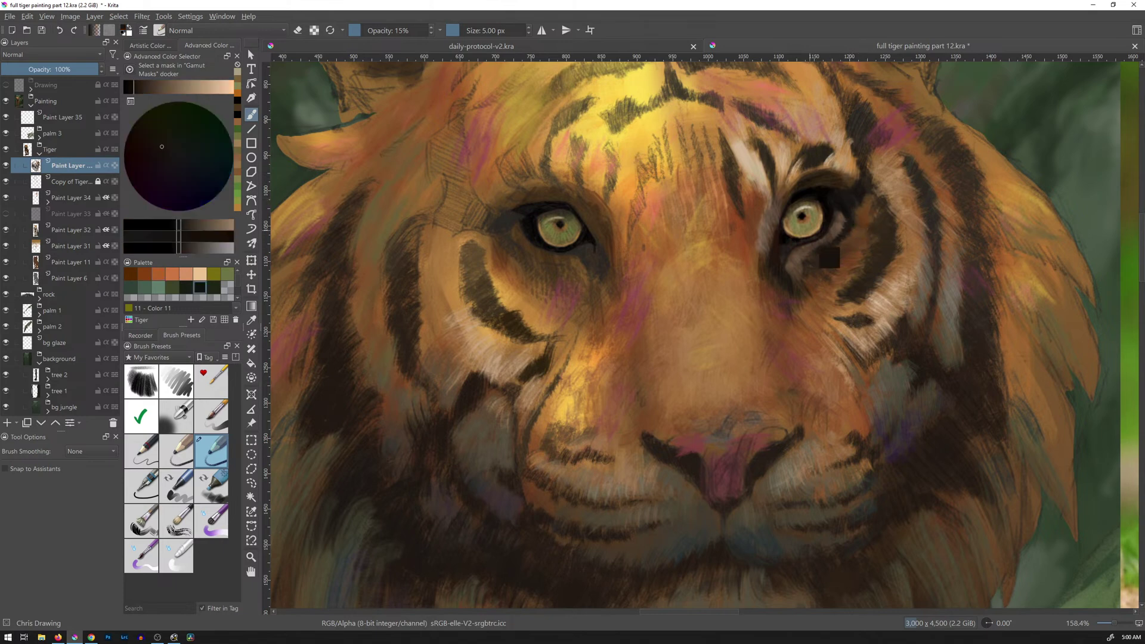
drag(589, 283, 590, 274)
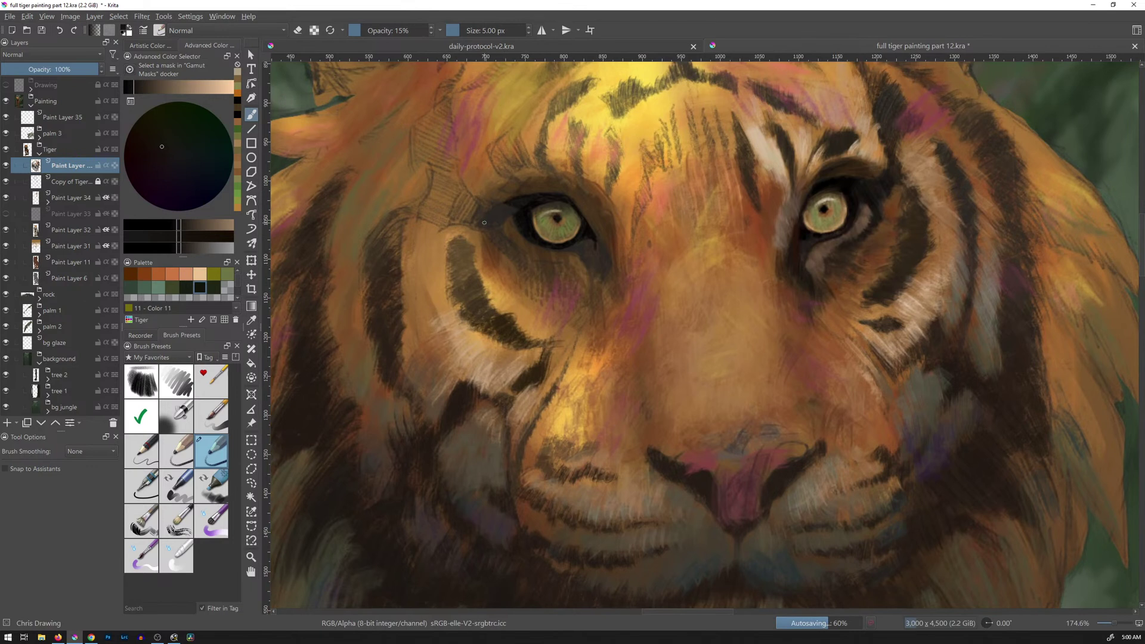
drag(483, 216, 486, 206)
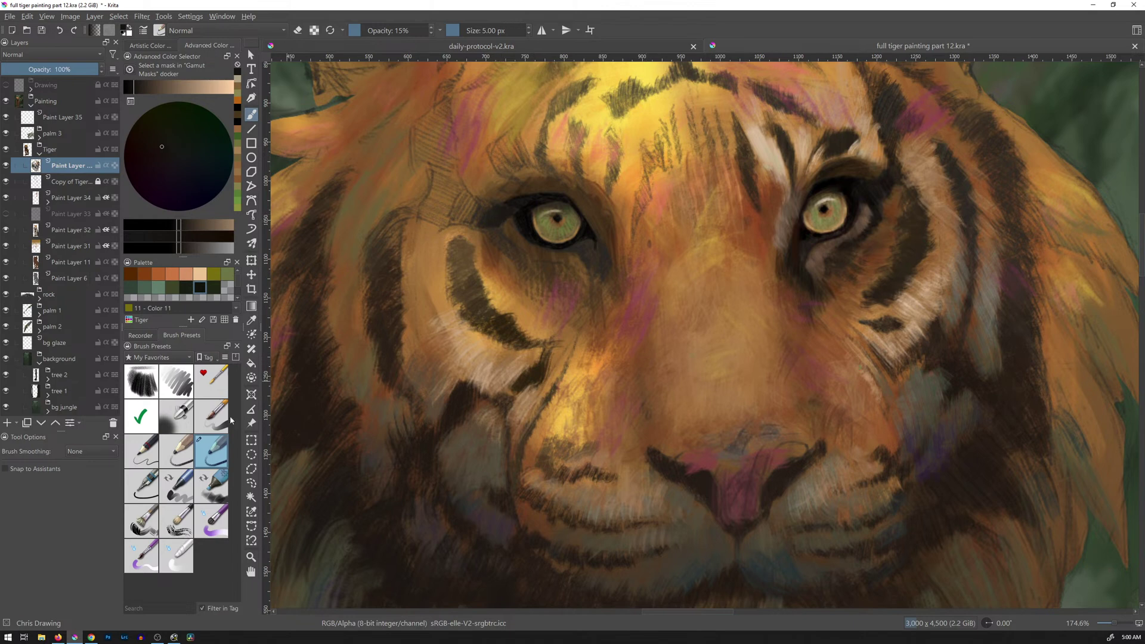
Show the brush presets tagged deevad 23.01 and select the Textured Crease Update brush.
click(158, 357)
click(160, 256)
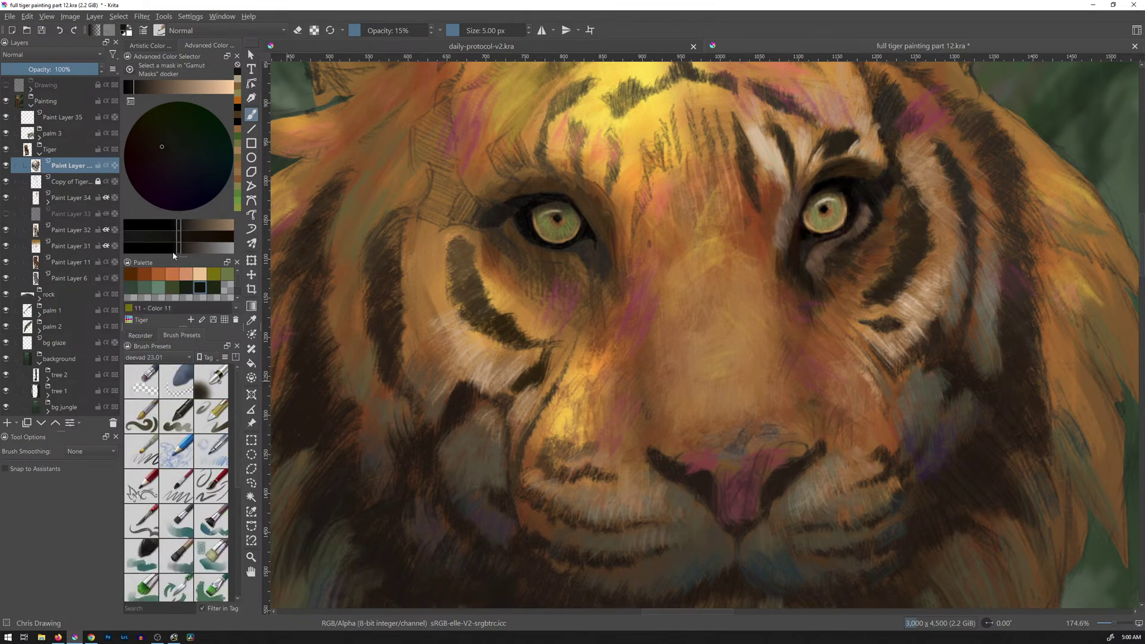
scroll(239, 521, down, 4)
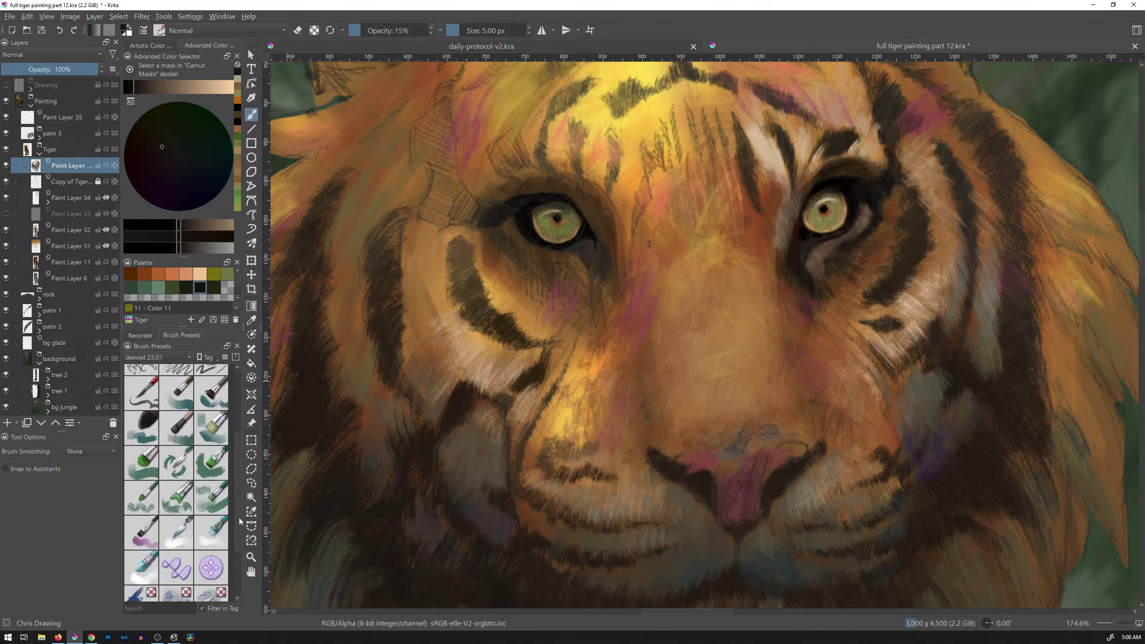
click(190, 502)
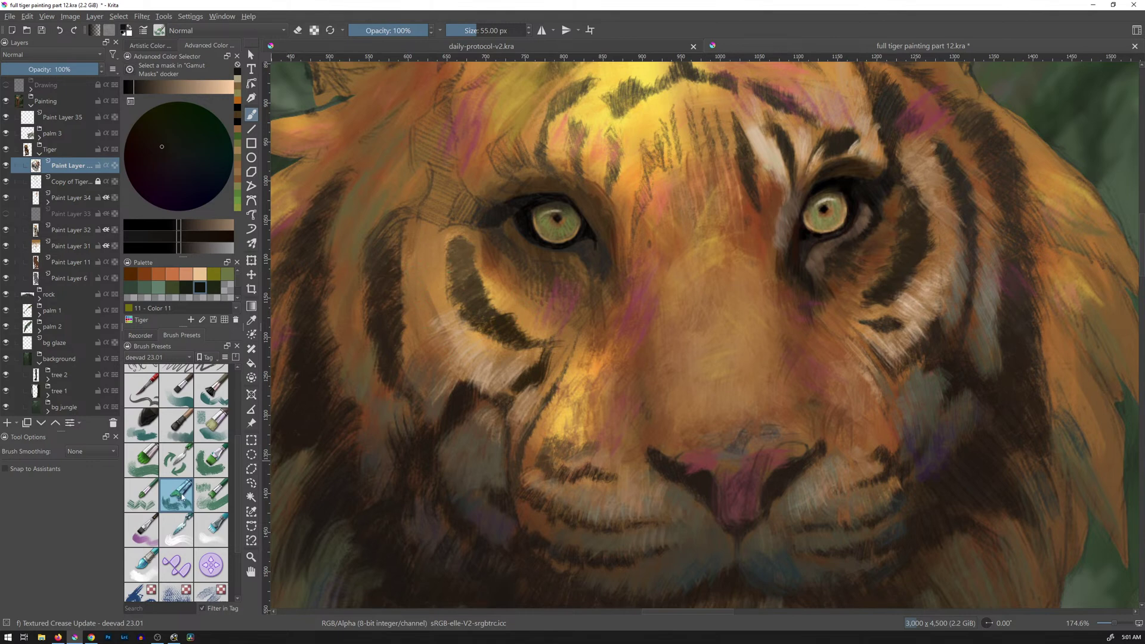
mouse_move(183, 497)
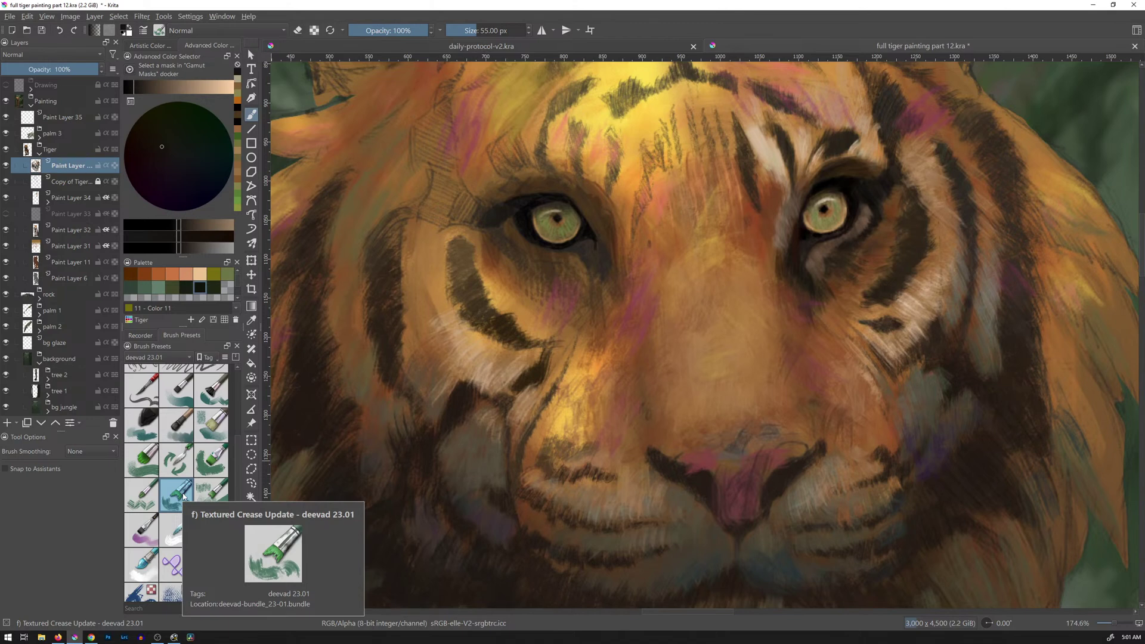
Reduce the textured brush to 24.58 px, try a stroke beside the unfinished eye and undo it.
drag(526, 287, 516, 287)
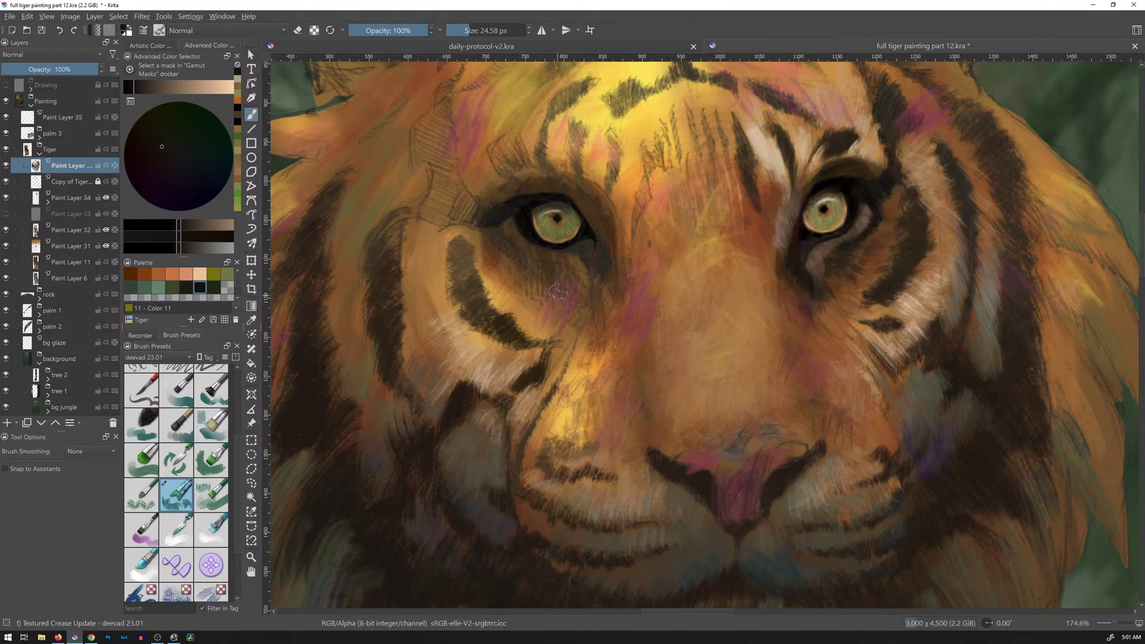
drag(660, 279, 661, 277)
key(ctrl+z)
Switch back to the fine pencil brush at 5 px size and 15% opacity.
key(/)
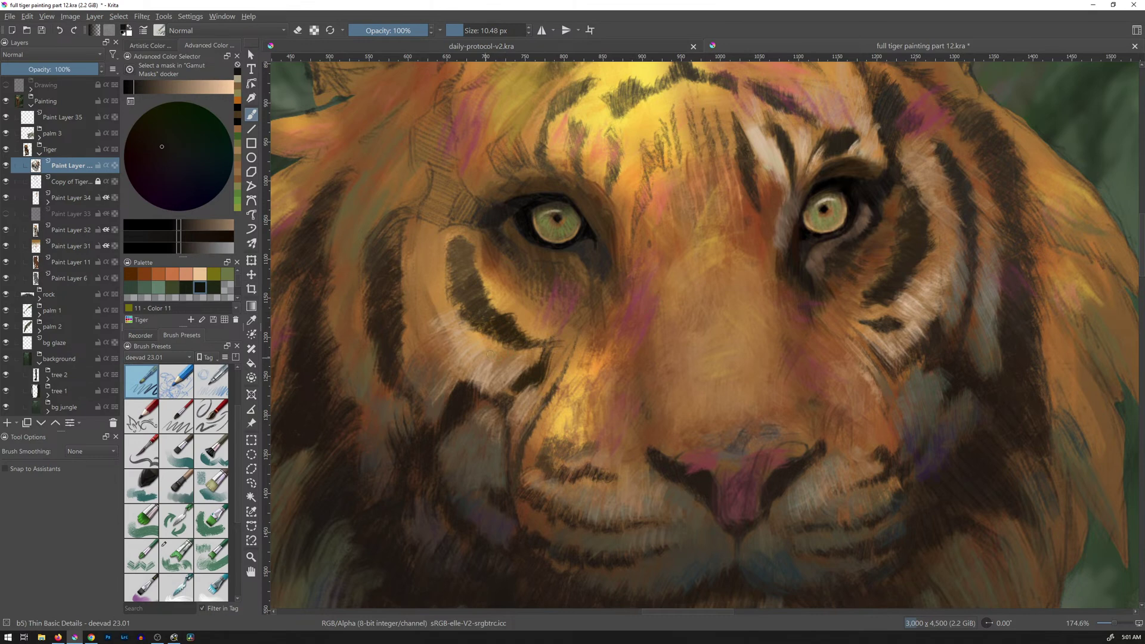
right_click(628, 326)
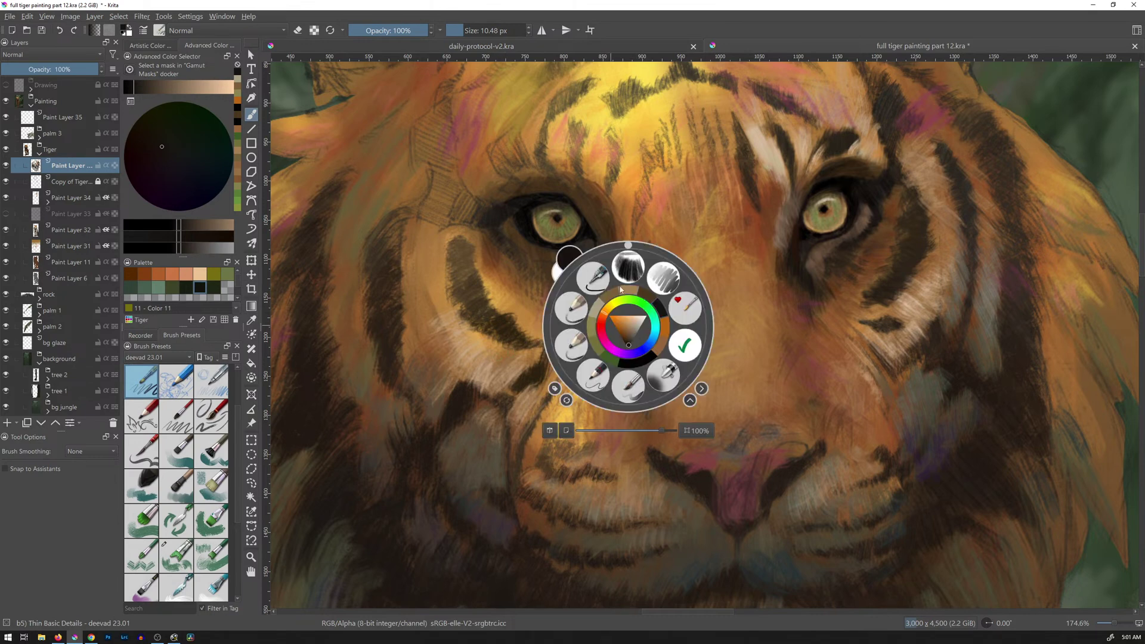
click(575, 346)
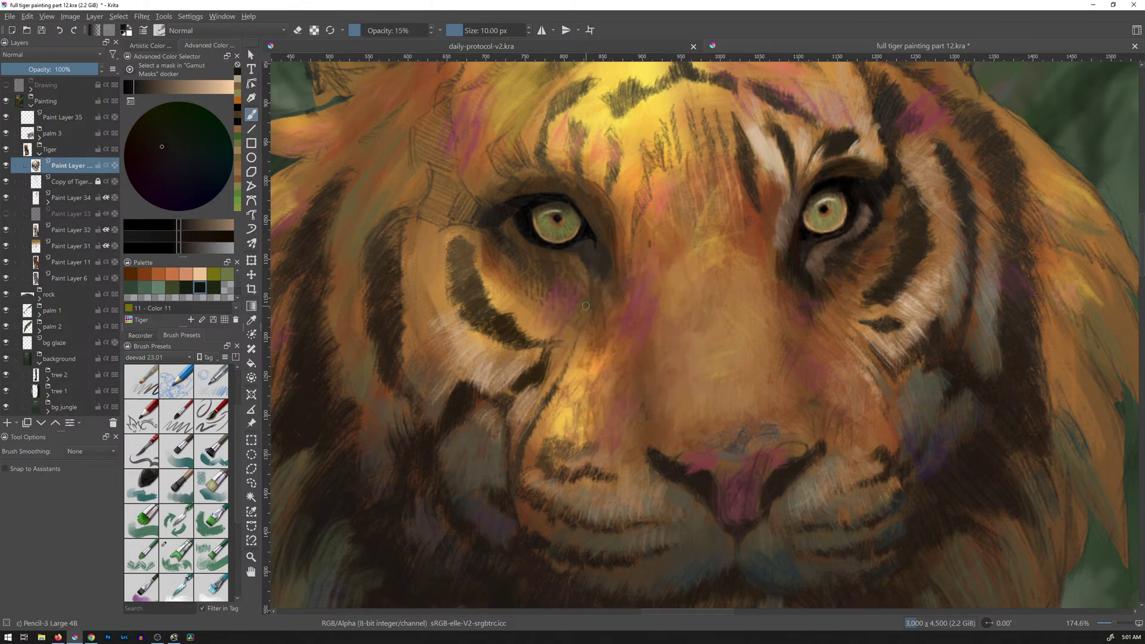
key(/)
right_click(614, 358)
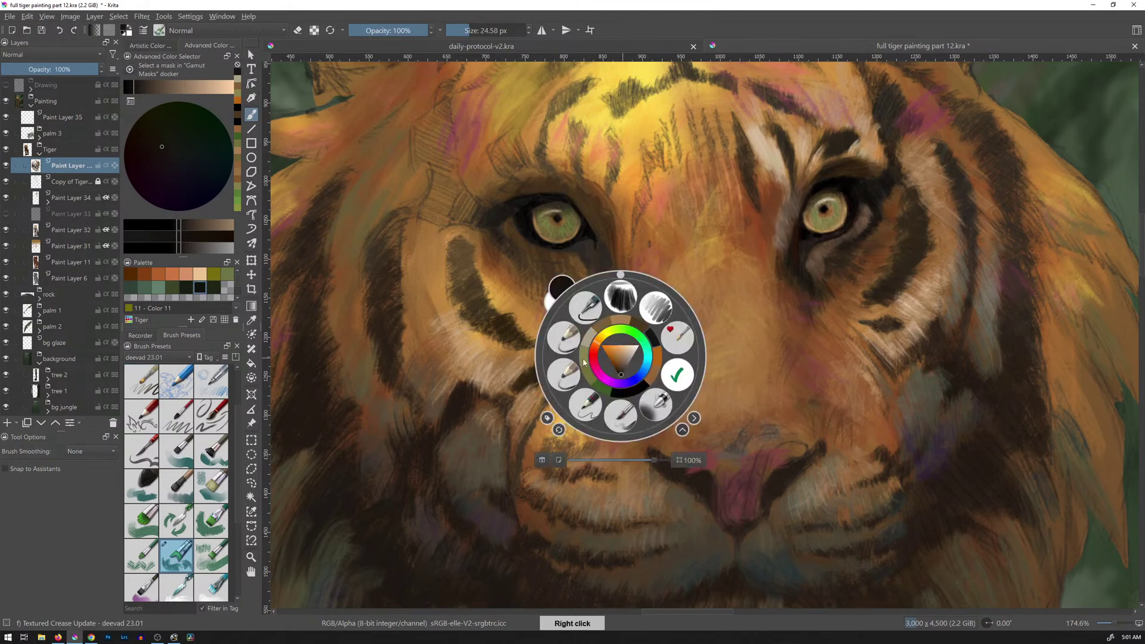
click(562, 337)
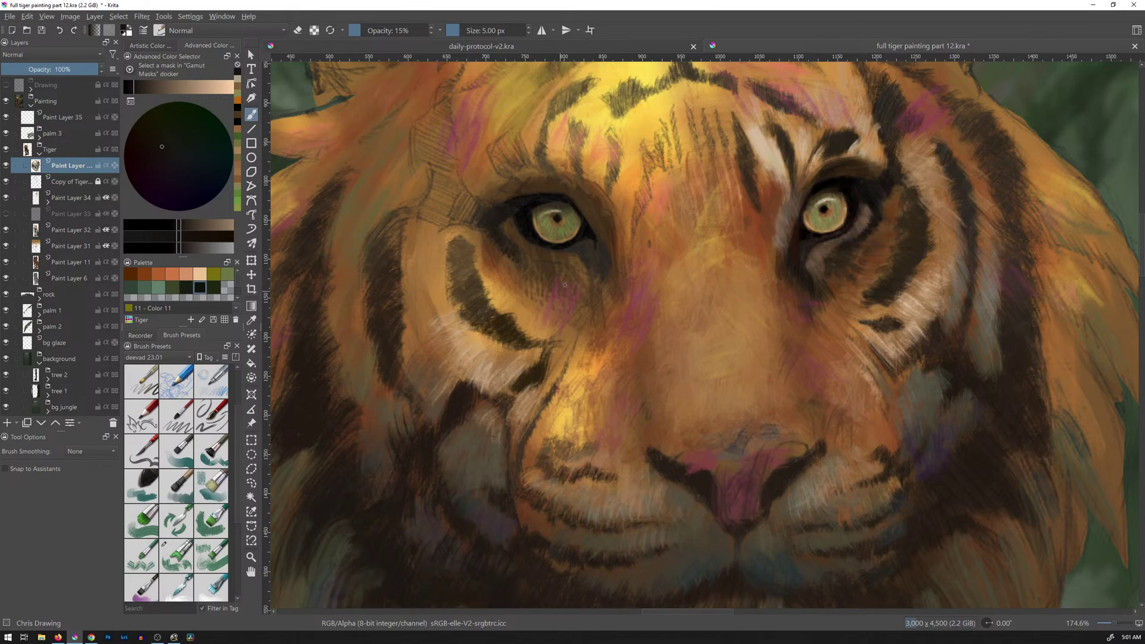
Sample dark tones from the finished eye's lower rim and deepen the other eye's lower rim and inner corner.
ctrl+click(810, 246)
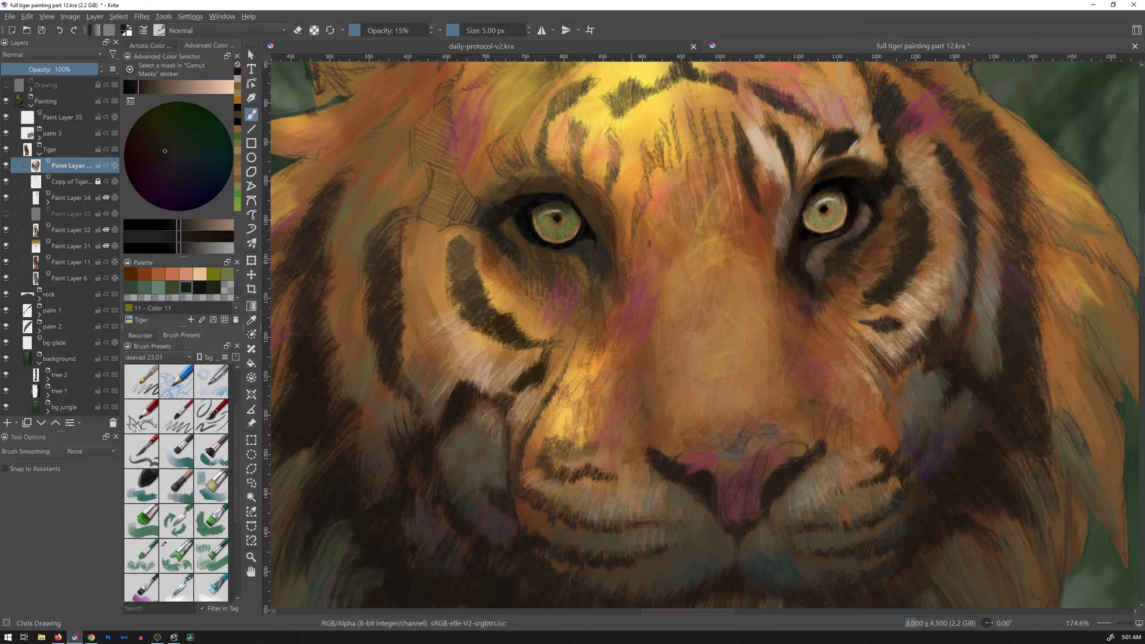
drag(568, 247, 580, 253)
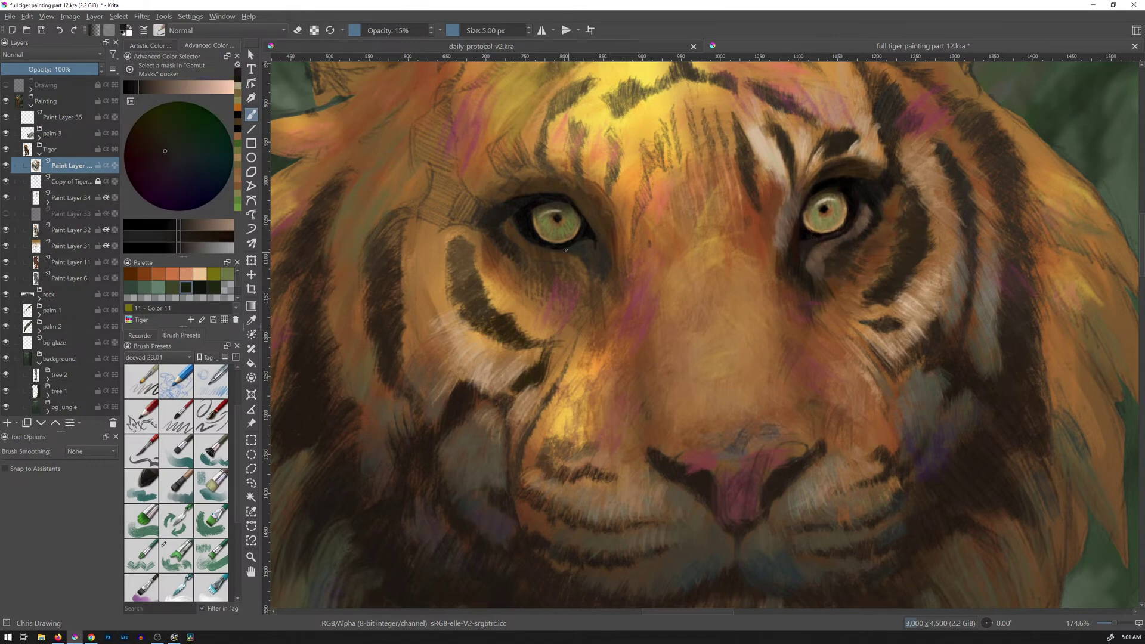
ctrl+click(808, 246)
drag(588, 253, 601, 224)
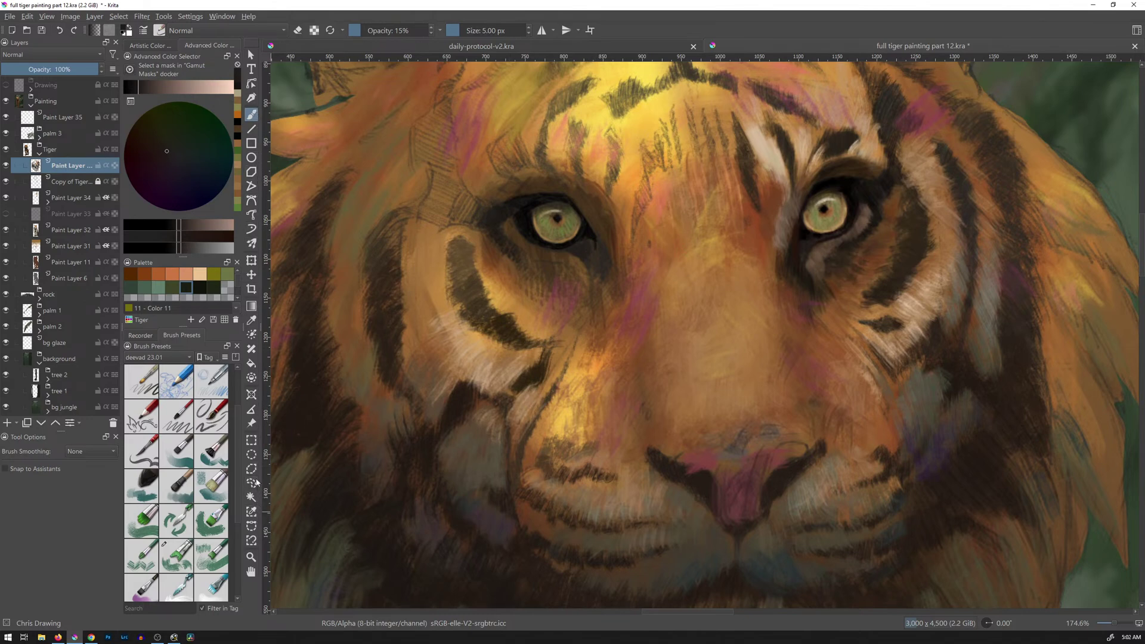
Set the Color Sampler to a 2 px radius and 0% blend, and sample the fur beside the nose bridge.
click(252, 320)
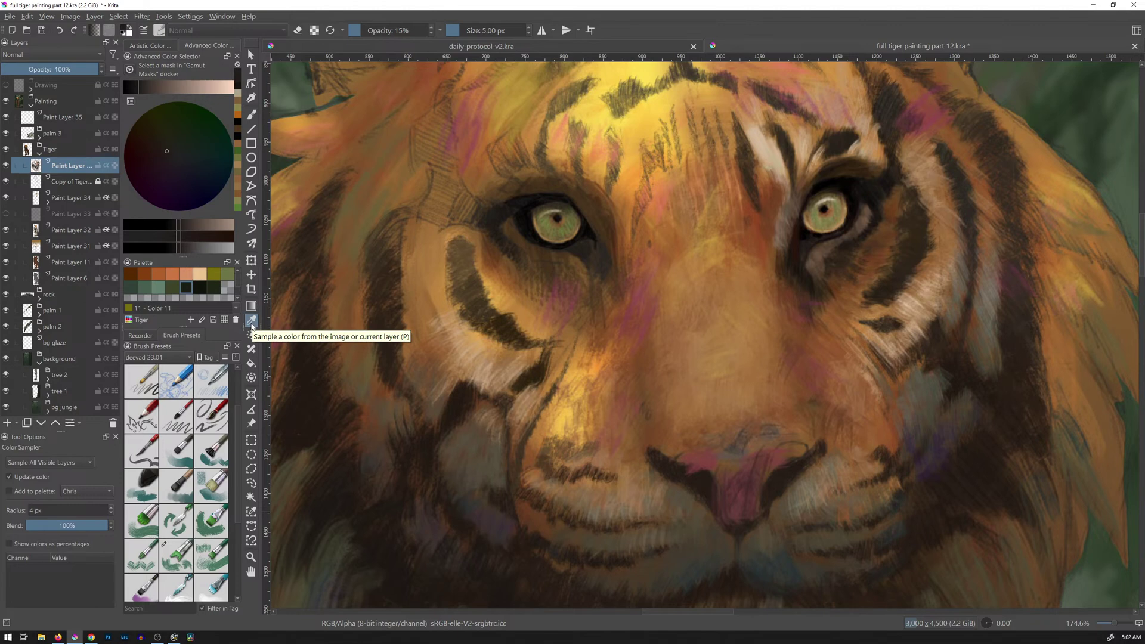
click(111, 514)
click(111, 514)
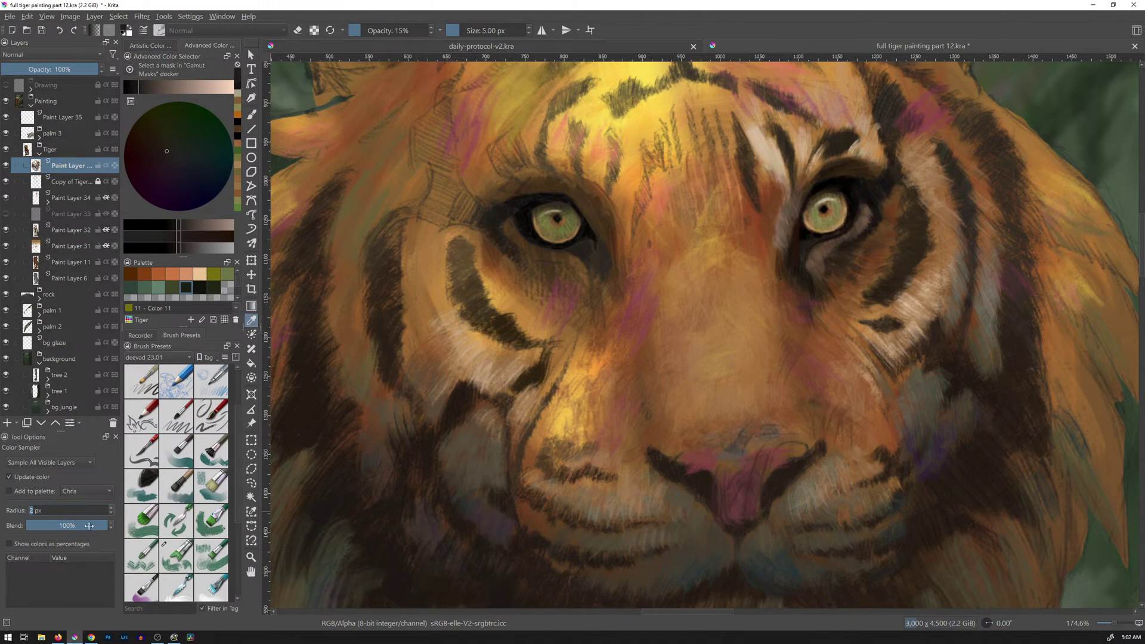
click(89, 525)
drag(89, 525, 12, 535)
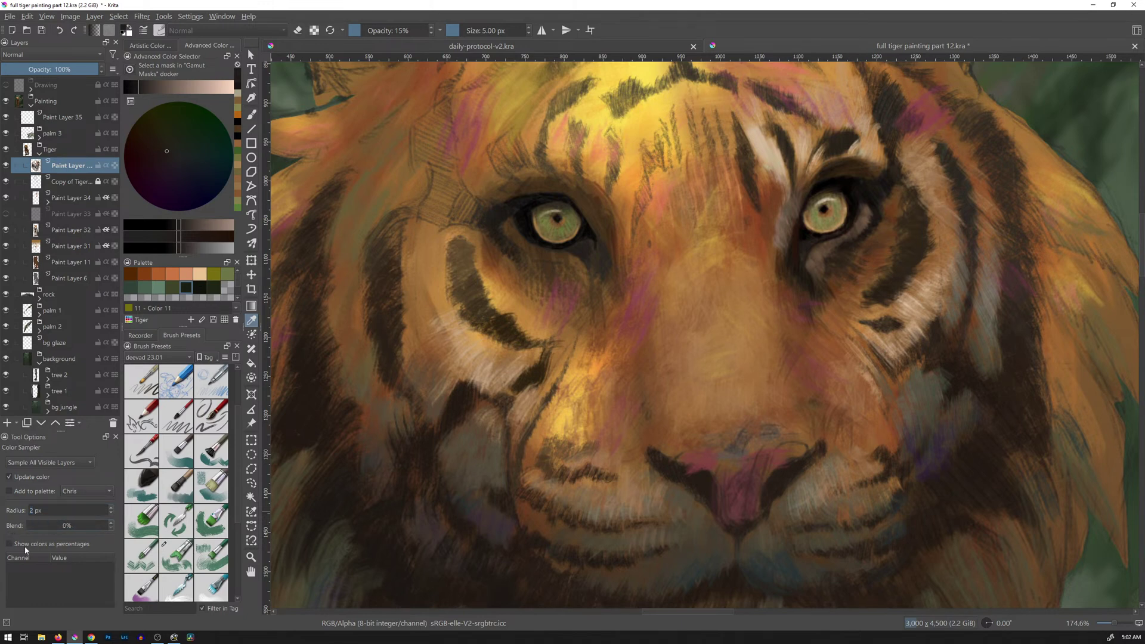
click(649, 316)
Set the sampler's blend to 50% and sample the yellow forehead repeatedly, with one sample of the dark rim above the eye.
click(63, 525)
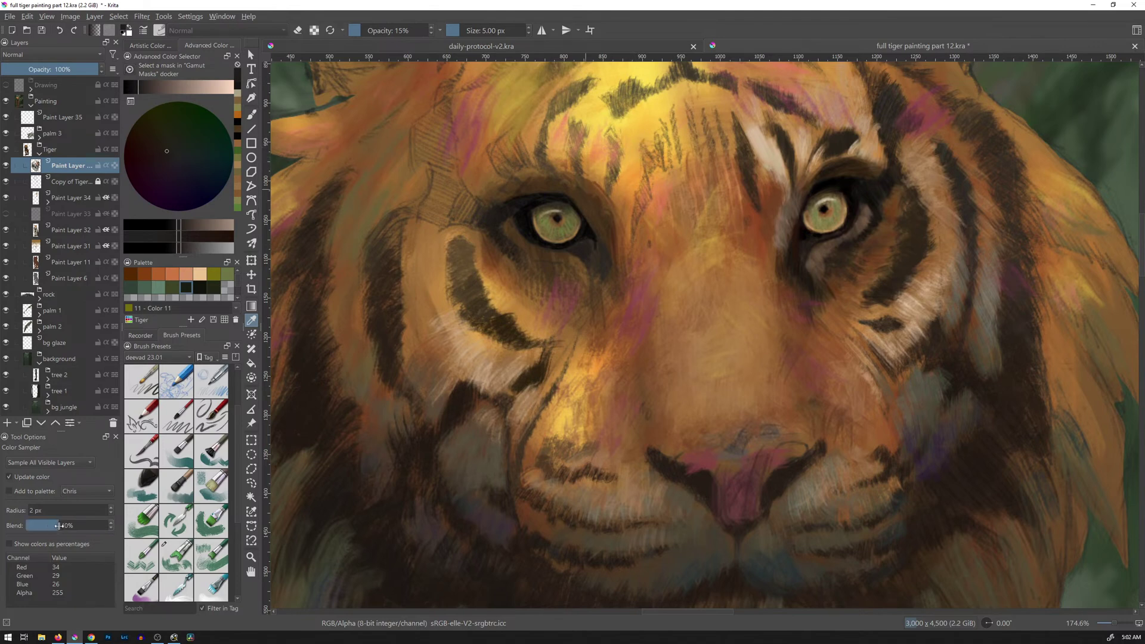
click(636, 169)
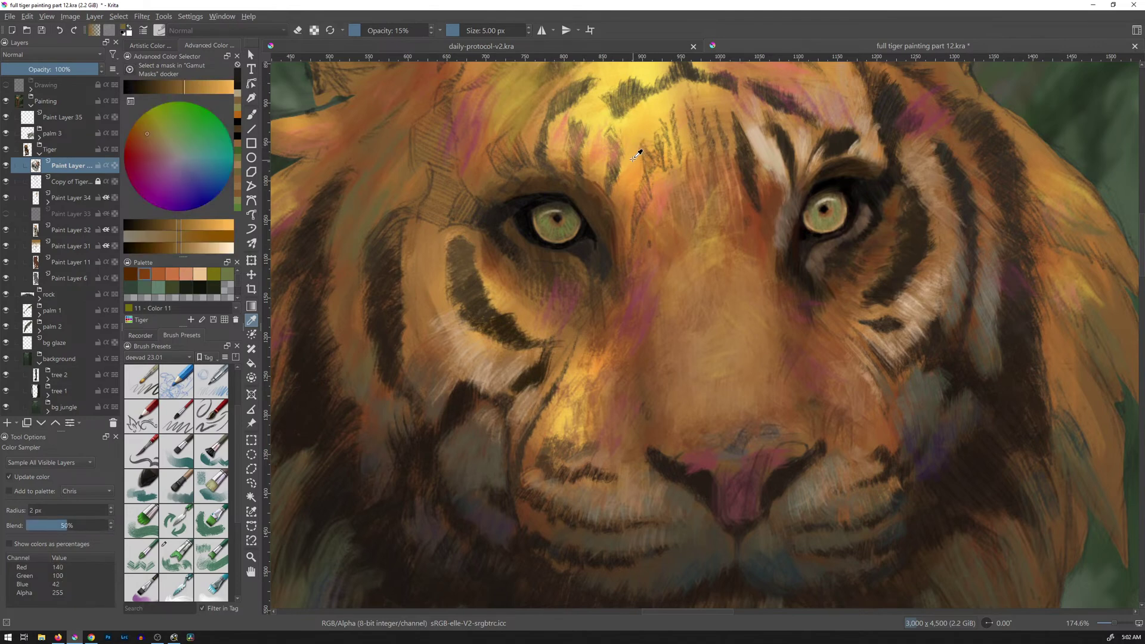
click(637, 154)
click(635, 123)
click(624, 119)
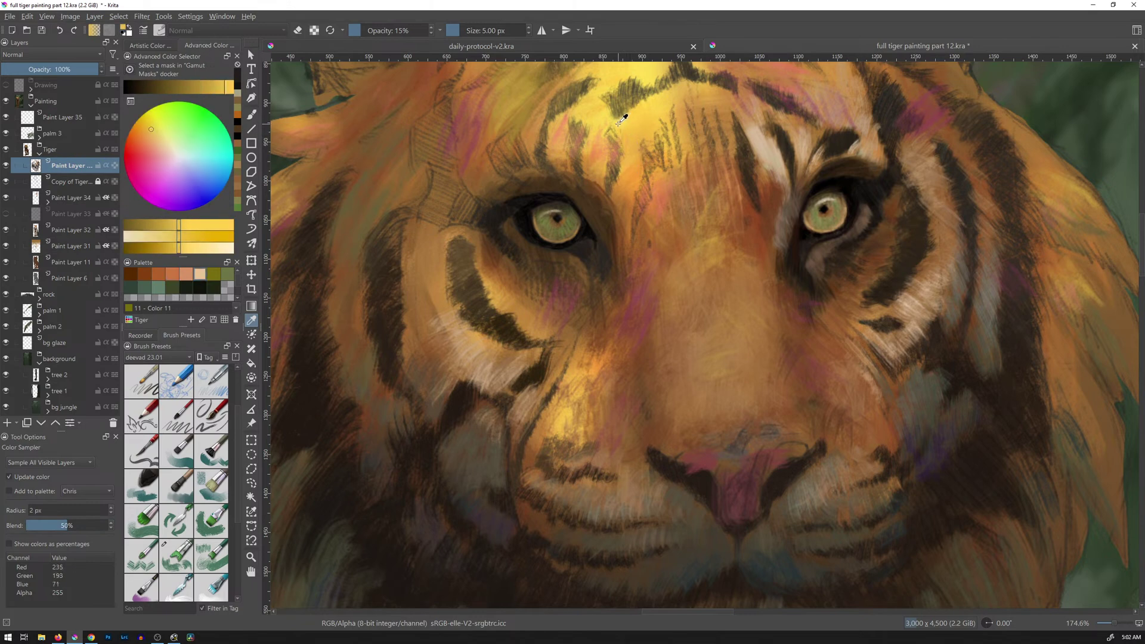
click(616, 115)
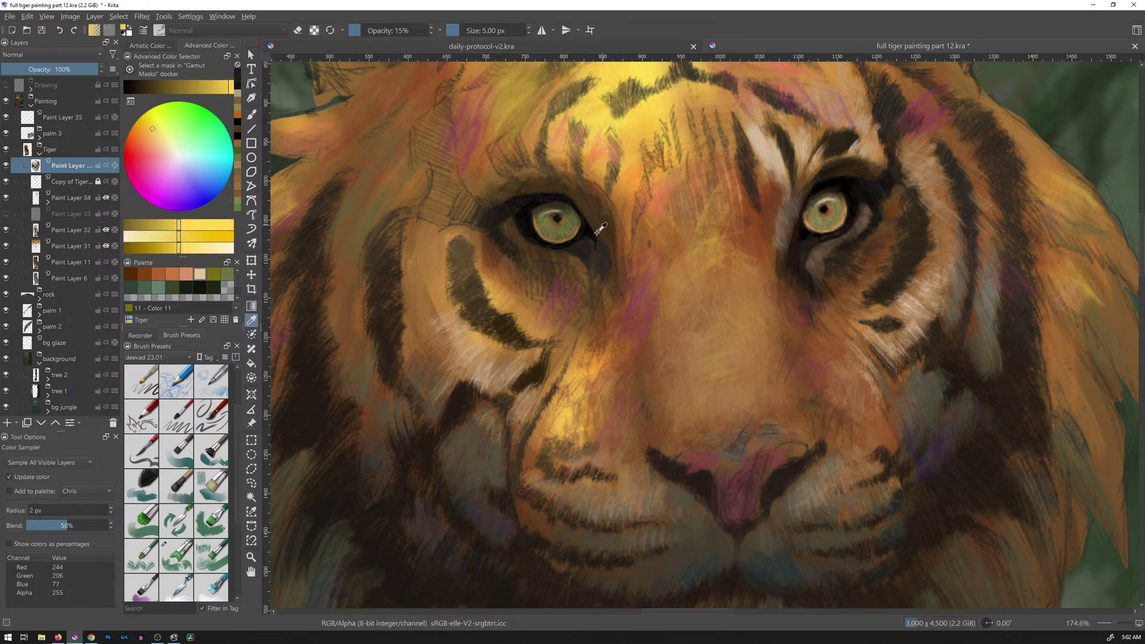
click(540, 197)
click(605, 113)
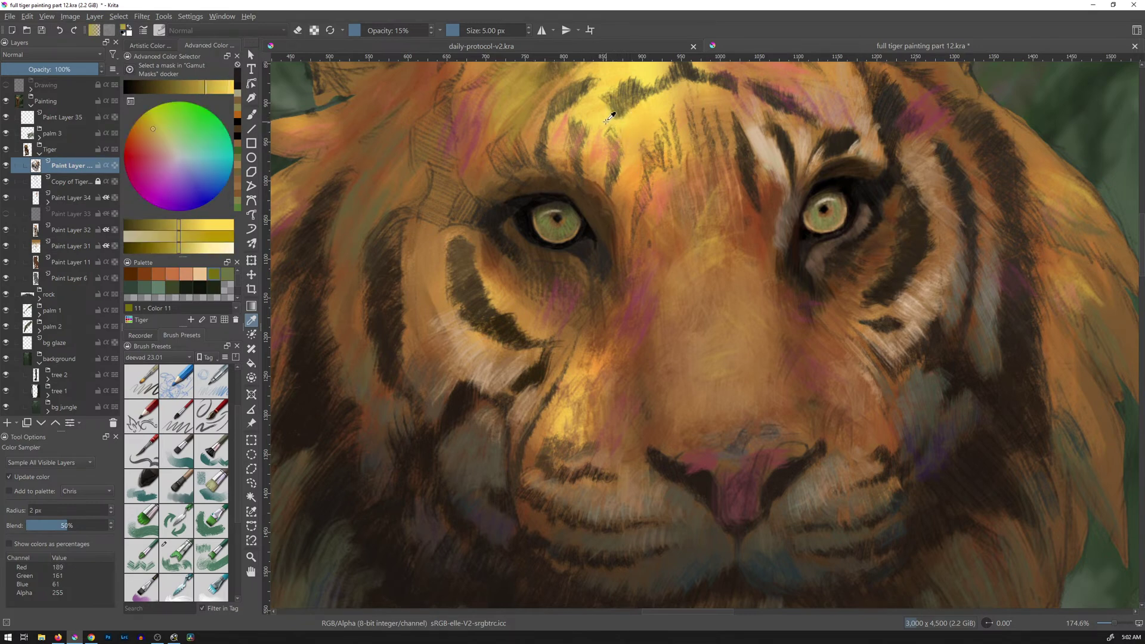
Set the sampler's blend to 100% and sample the dark rim above the eye and the yellow forehead.
drag(67, 525, 112, 526)
click(540, 197)
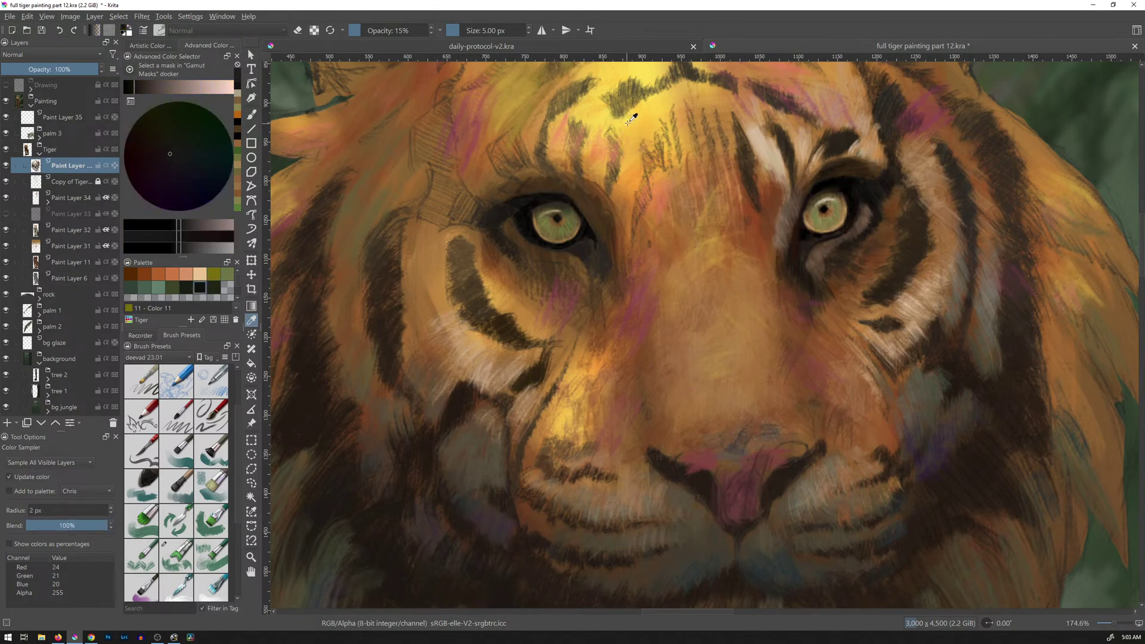
click(606, 117)
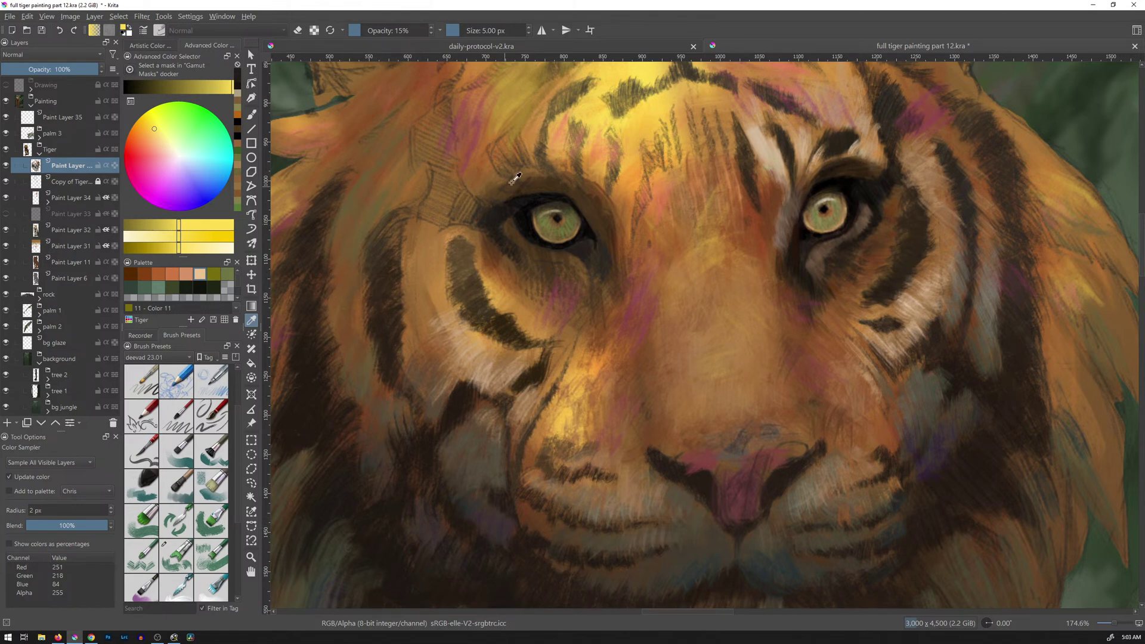
Switch back to the brush and darken the unfinished eye's lower rim near the inner corner with dark tones sampled from the finished eye.
drag(648, 230, 676, 232)
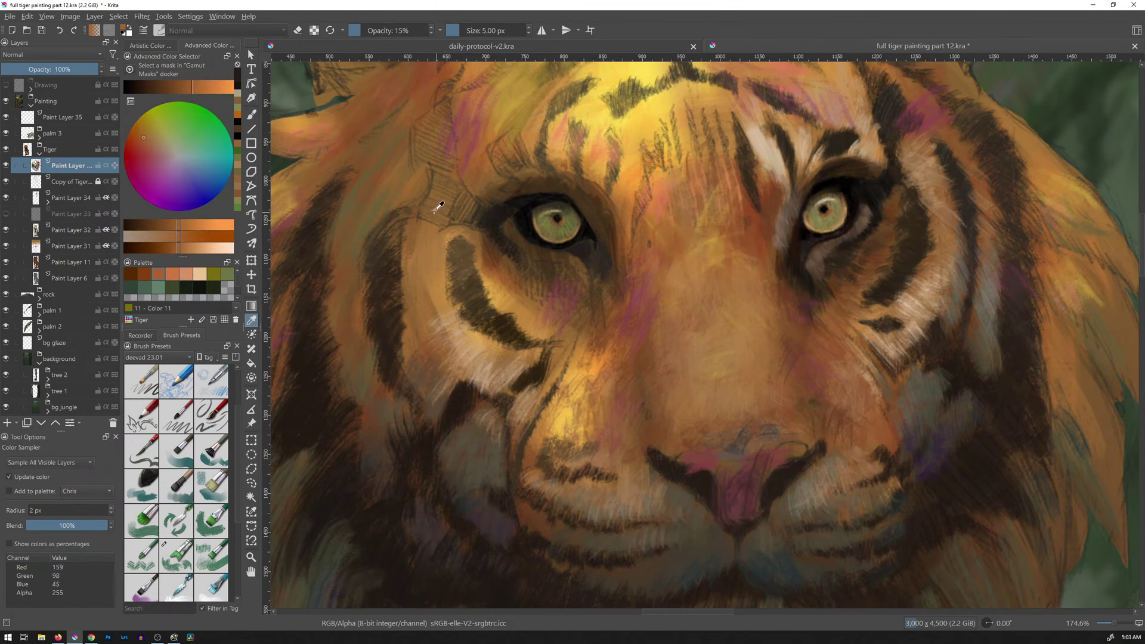
key(b)
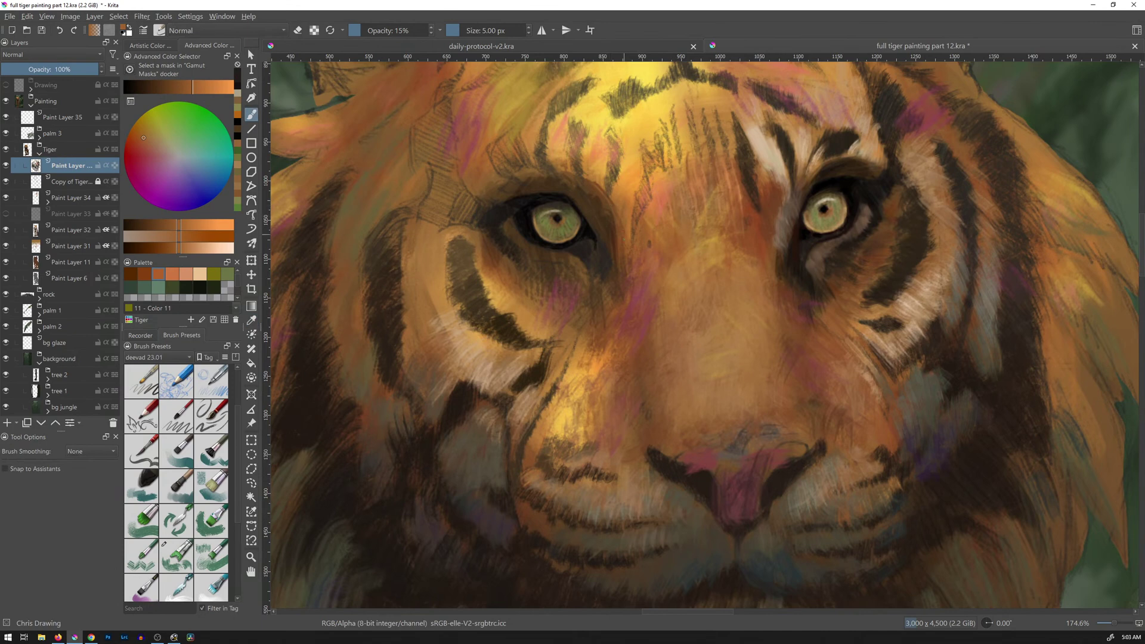
ctrl+click(651, 245)
ctrl+click(805, 246)
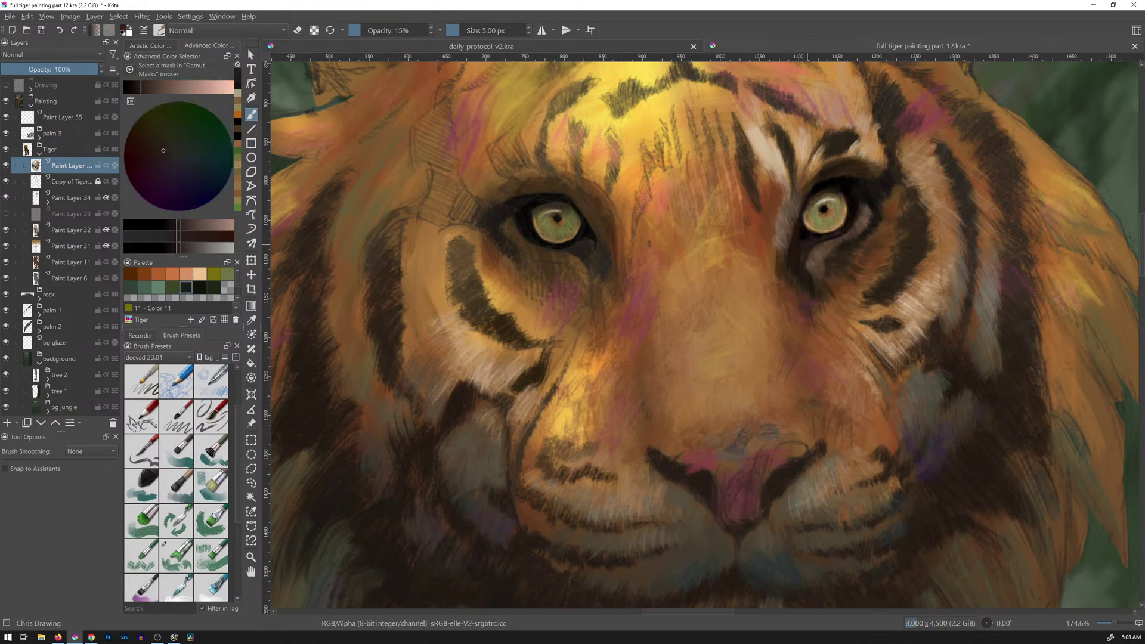
drag(576, 247, 578, 248)
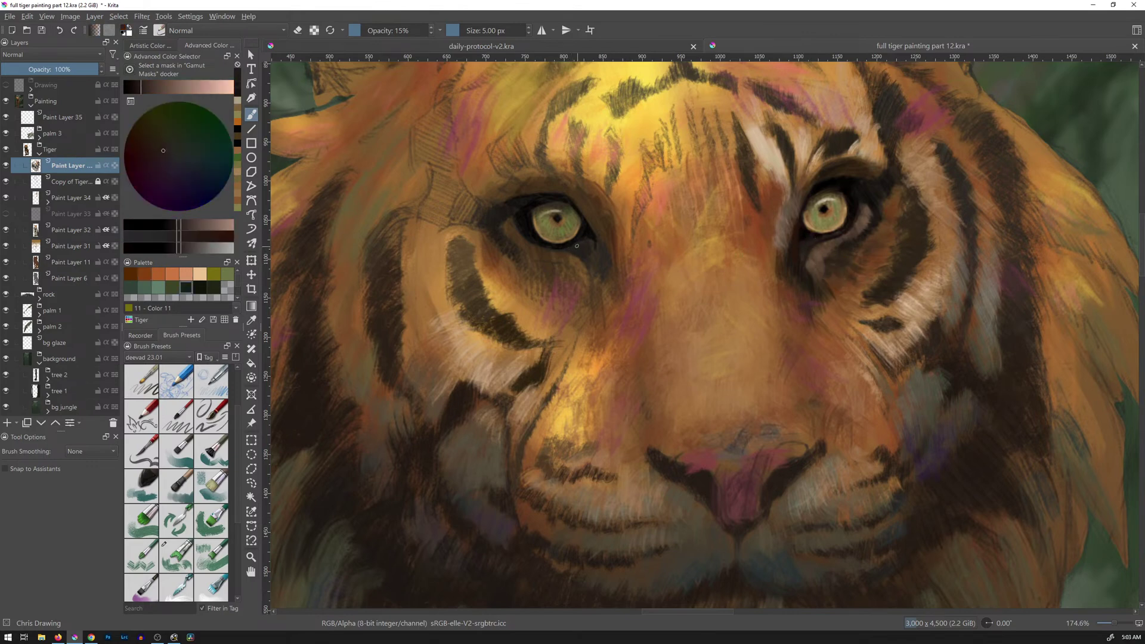
ctrl+click(810, 240)
ctrl+click(807, 242)
drag(587, 245, 571, 245)
ctrl+click(585, 229)
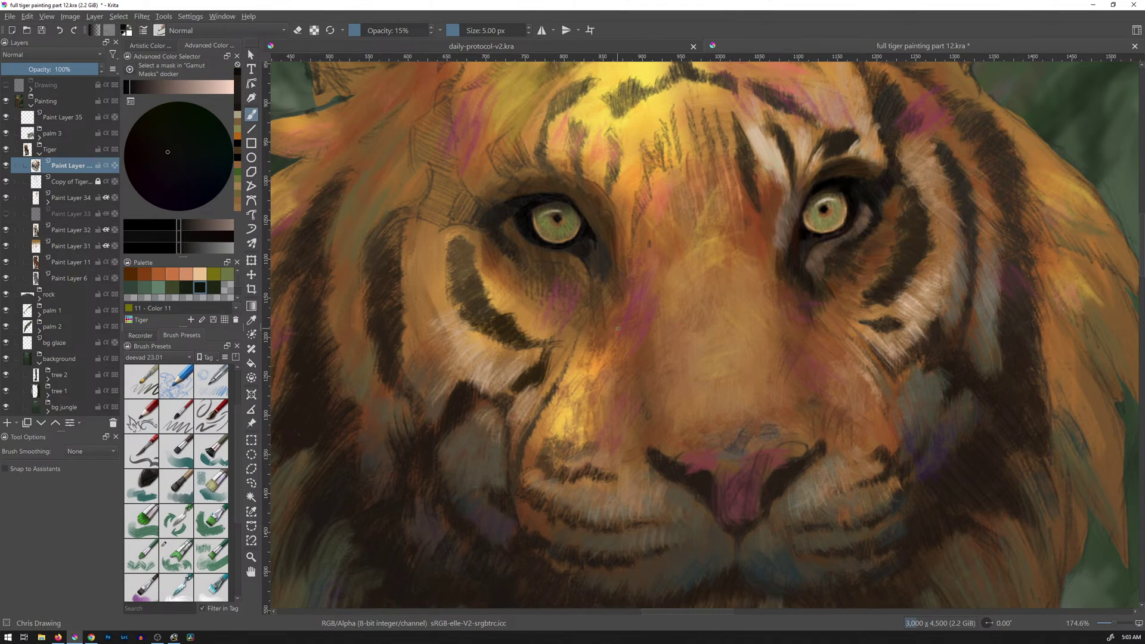
Bring the reference photo into view and sample dark tones from both eyes' rims and corners to refine the rims.
drag(722, 284, 707, 332)
drag(796, 295, 587, 297)
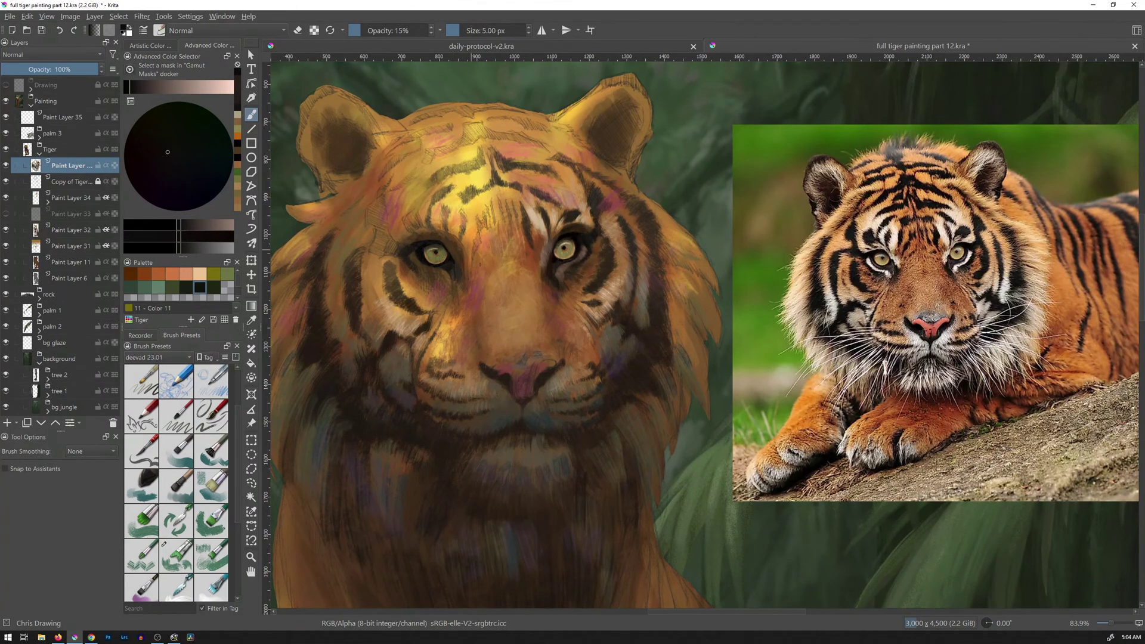
ctrl+click(563, 270)
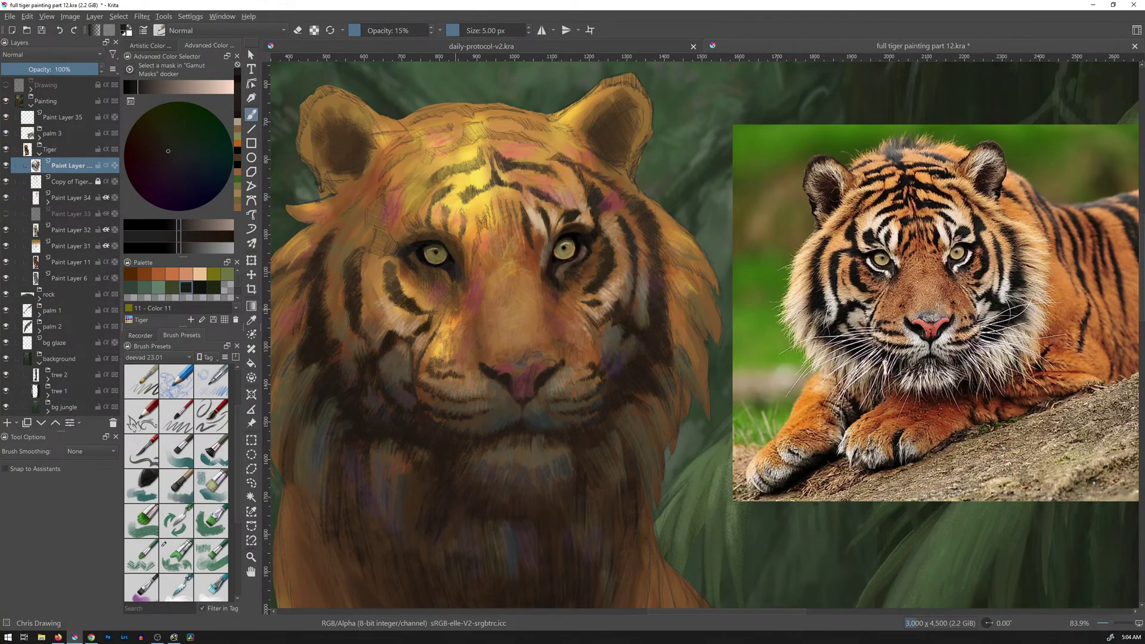
ctrl+click(459, 273)
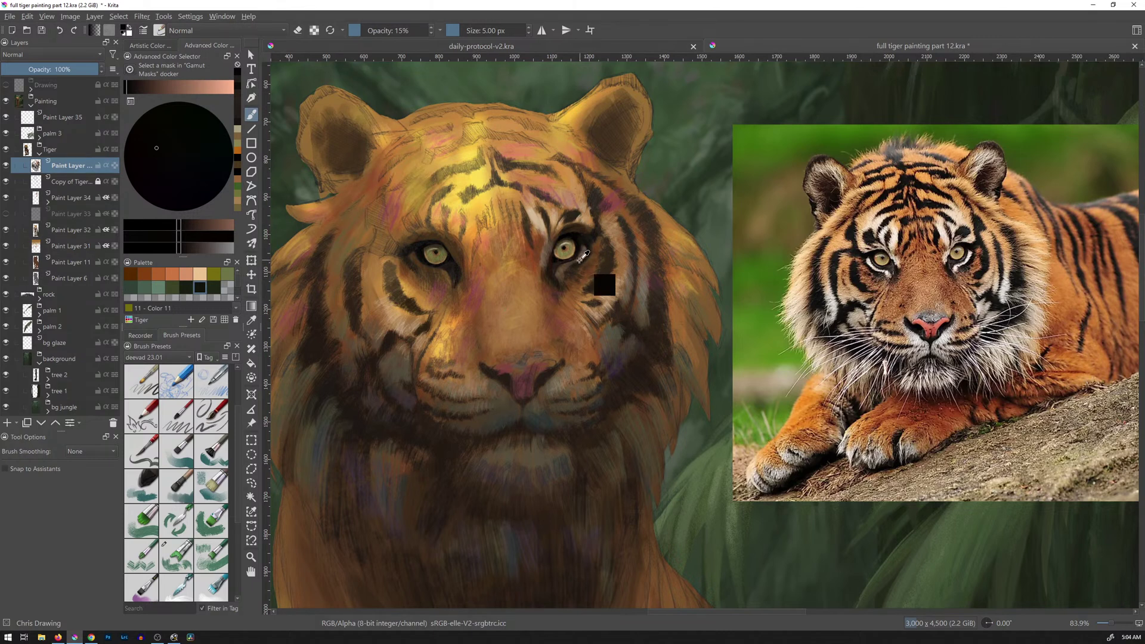
ctrl+click(562, 261)
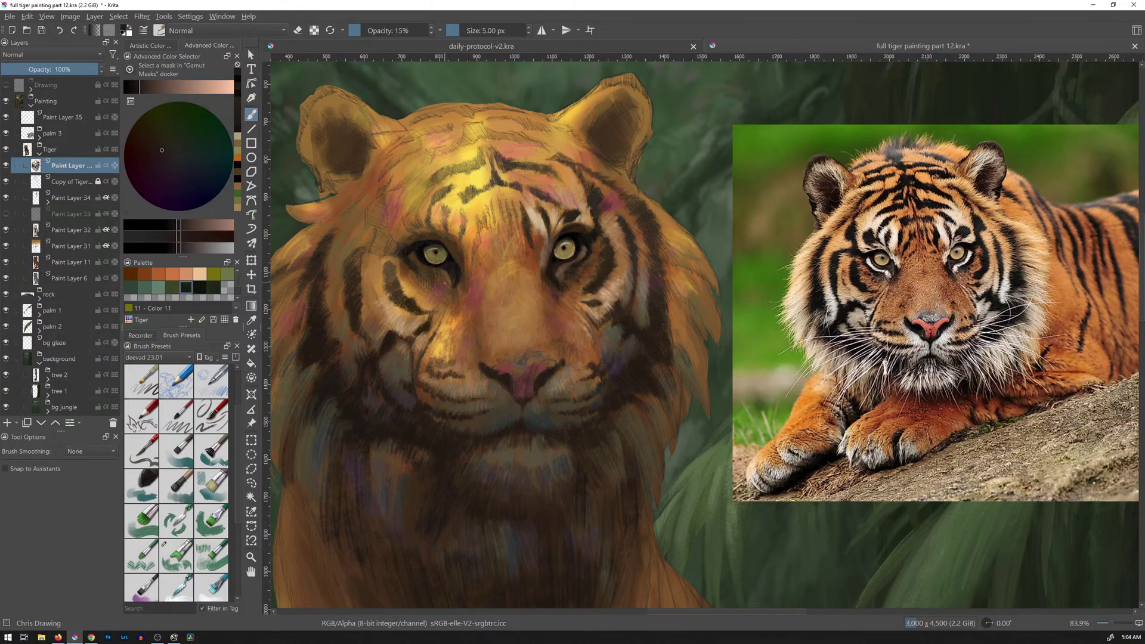
ctrl+click(419, 252)
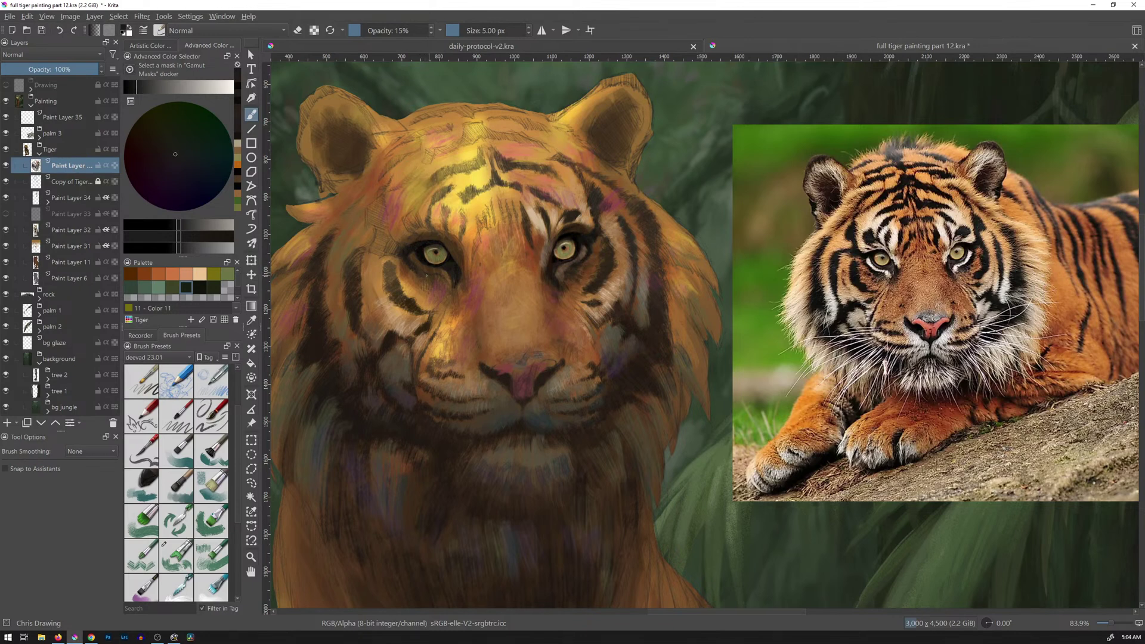
Set the brush size to 7.50 px and shape the unfinished eye's outer corner with a brown from beside the finished eye and a dark rim tone.
shift+drag(436, 279, 439, 278)
drag(500, 317, 598, 317)
ctrl+click(671, 244)
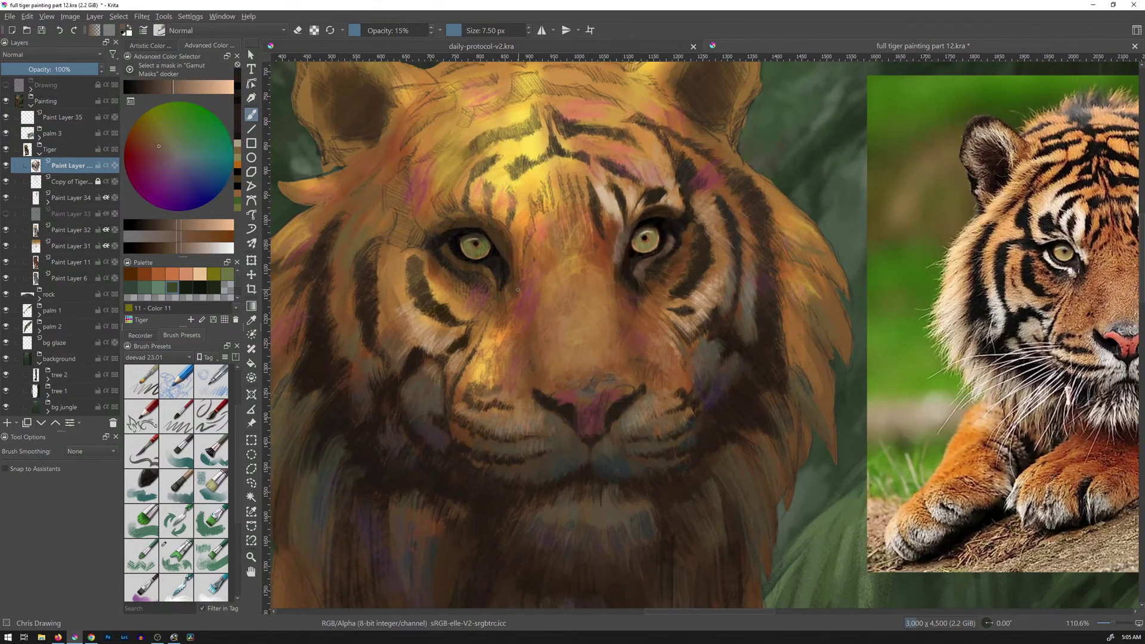
drag(444, 257, 444, 249)
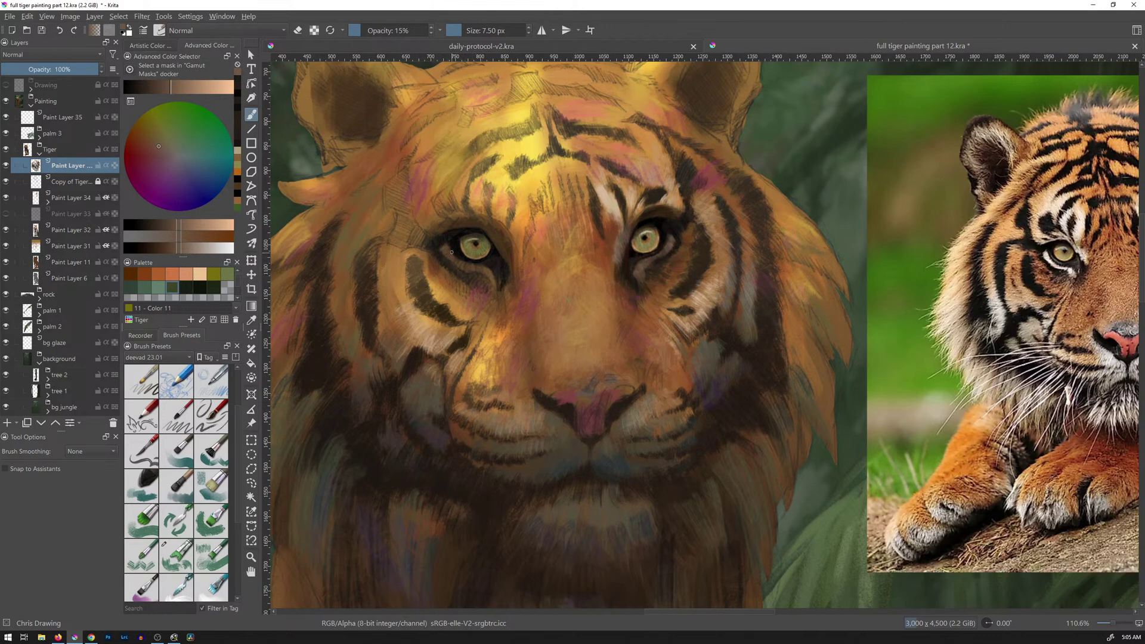
drag(451, 253, 458, 260)
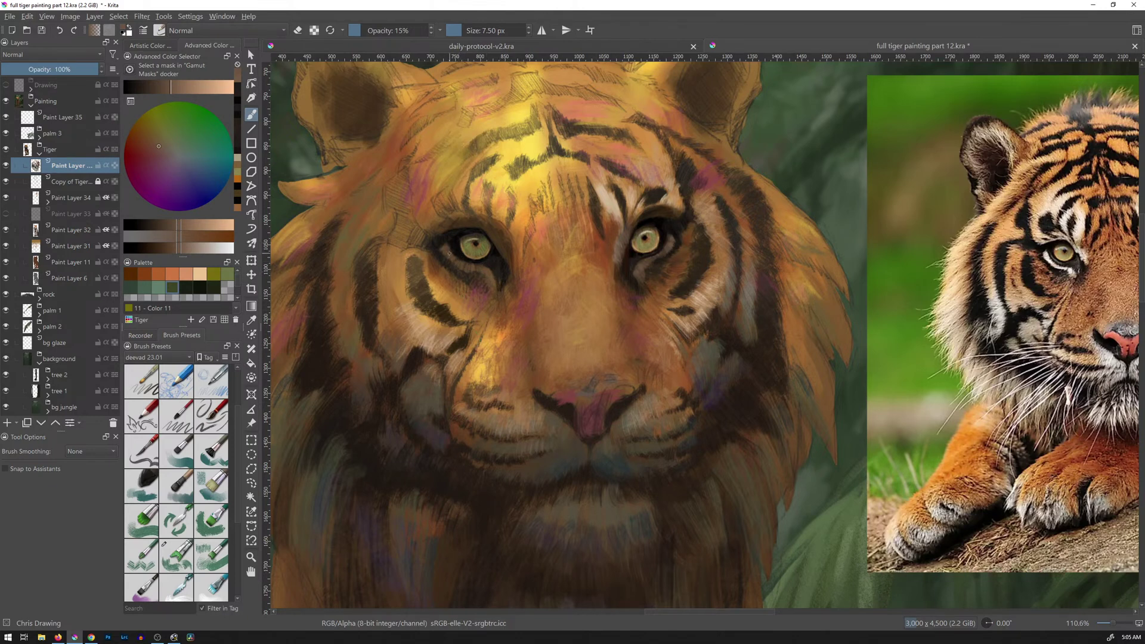
ctrl+click(452, 240)
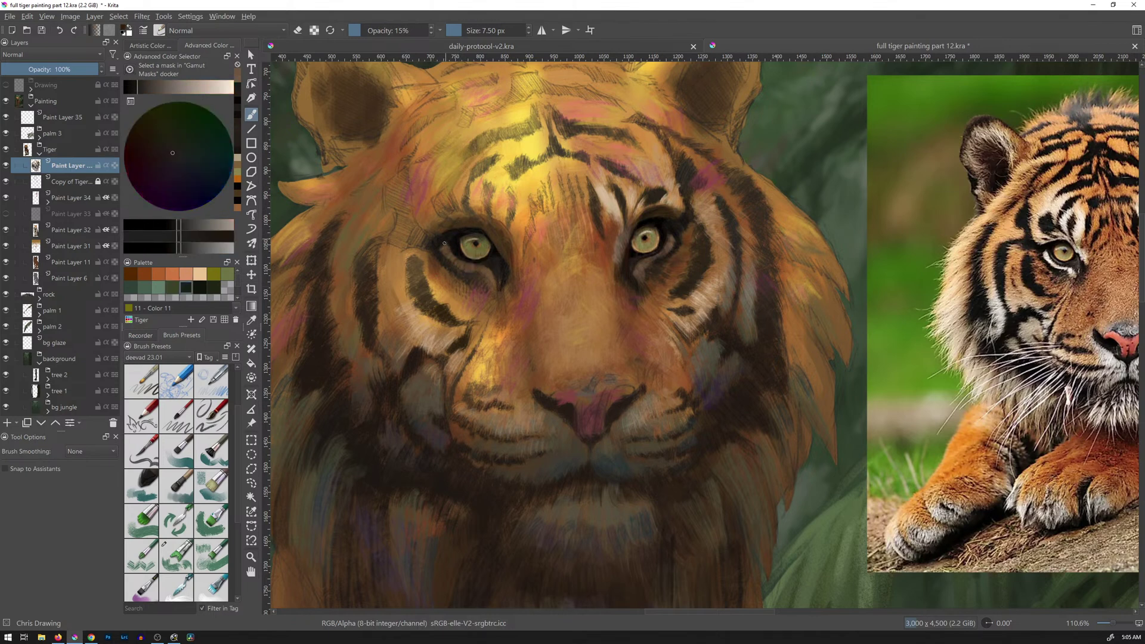
drag(443, 244, 451, 242)
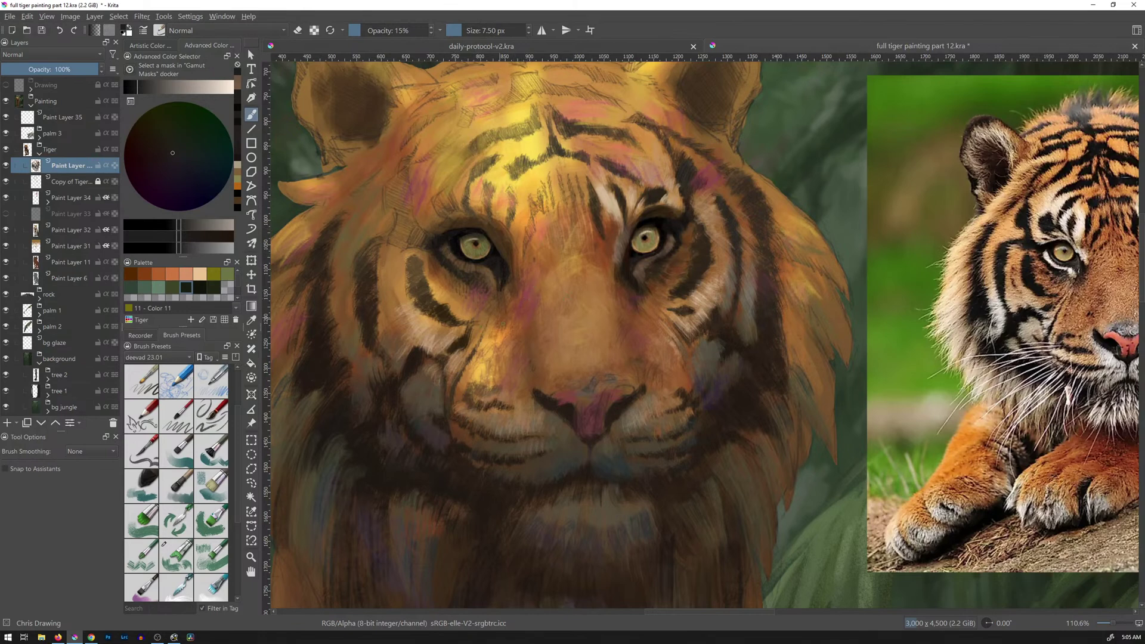
Sample the brown below the finished eye, shift it to a neutral grey, and paint the lower lids with it.
ctrl+click(659, 293)
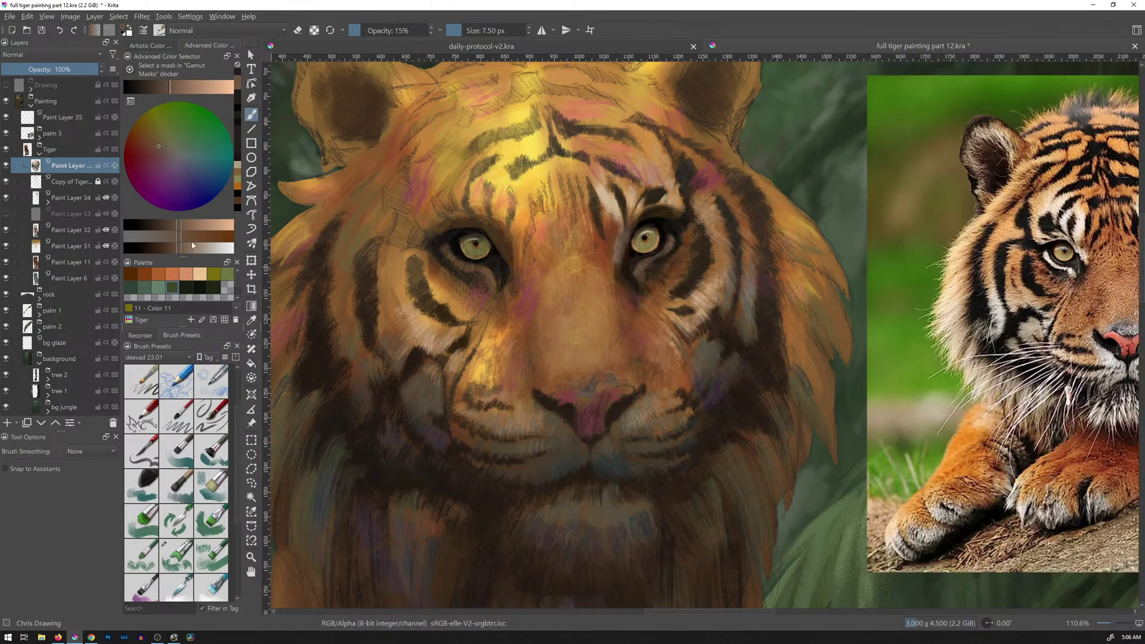
click(177, 240)
click(162, 148)
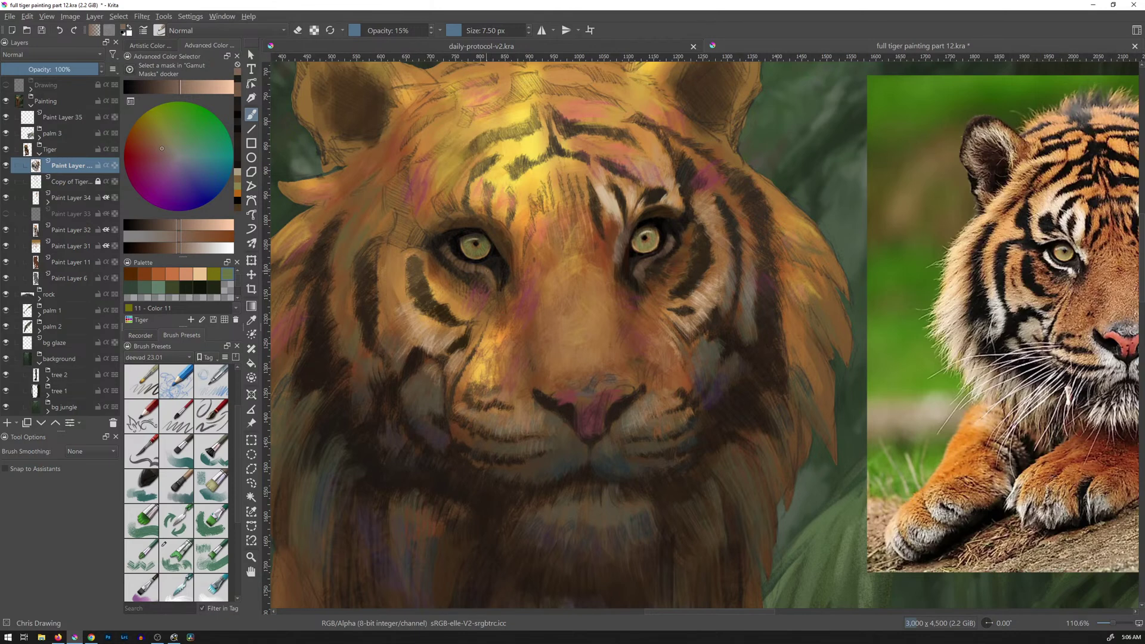
click(176, 245)
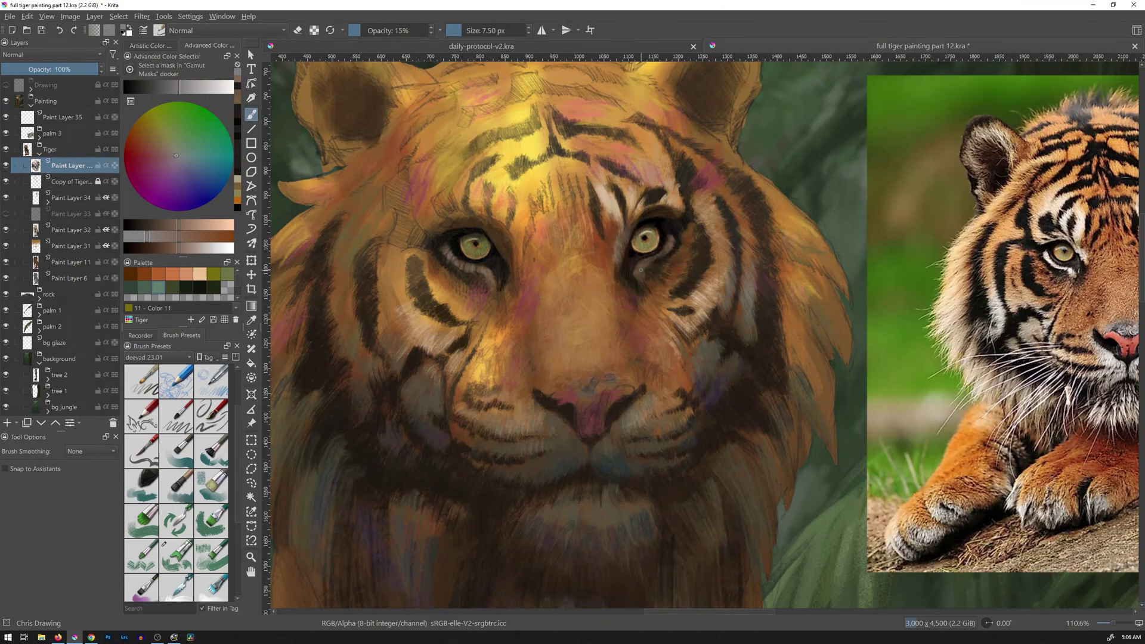
drag(641, 269, 648, 259)
Sample a warm brown from the finished eye's lower lid and paint the other lower lid, desaturating the colour gradually to a neutral grey.
ctrl+click(651, 266)
click(158, 146)
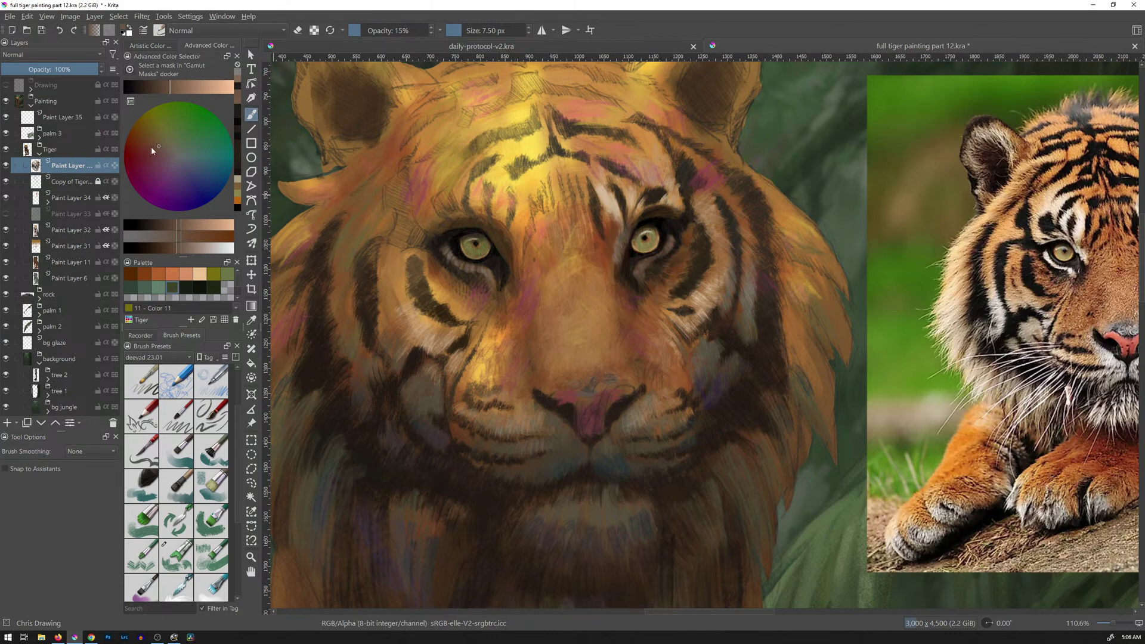
drag(465, 264, 466, 264)
click(162, 246)
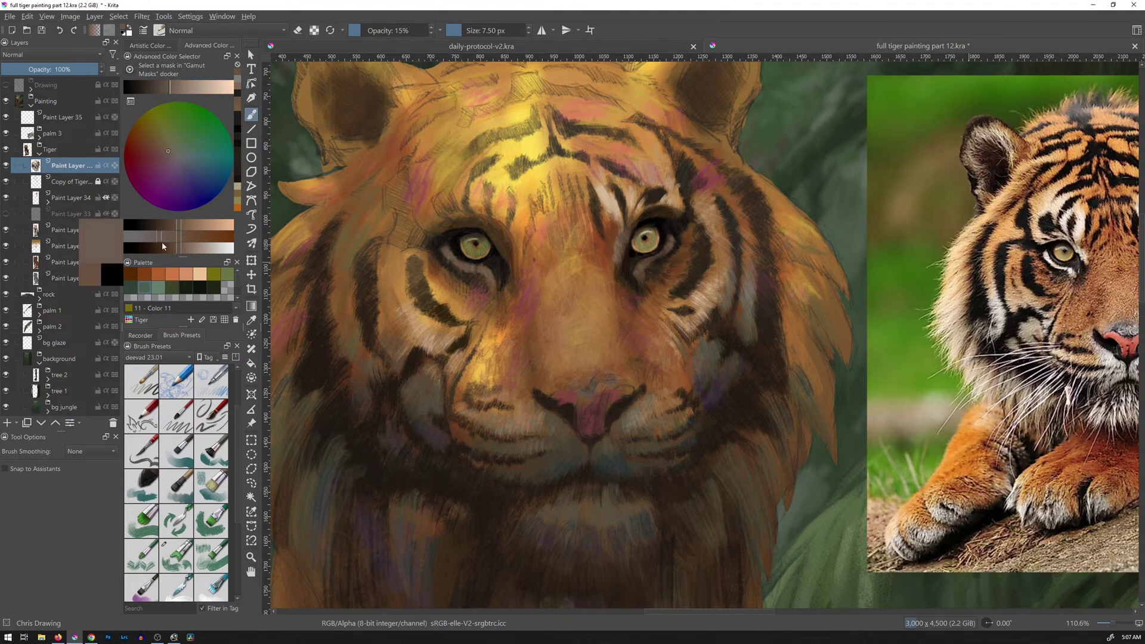
drag(451, 252, 455, 256)
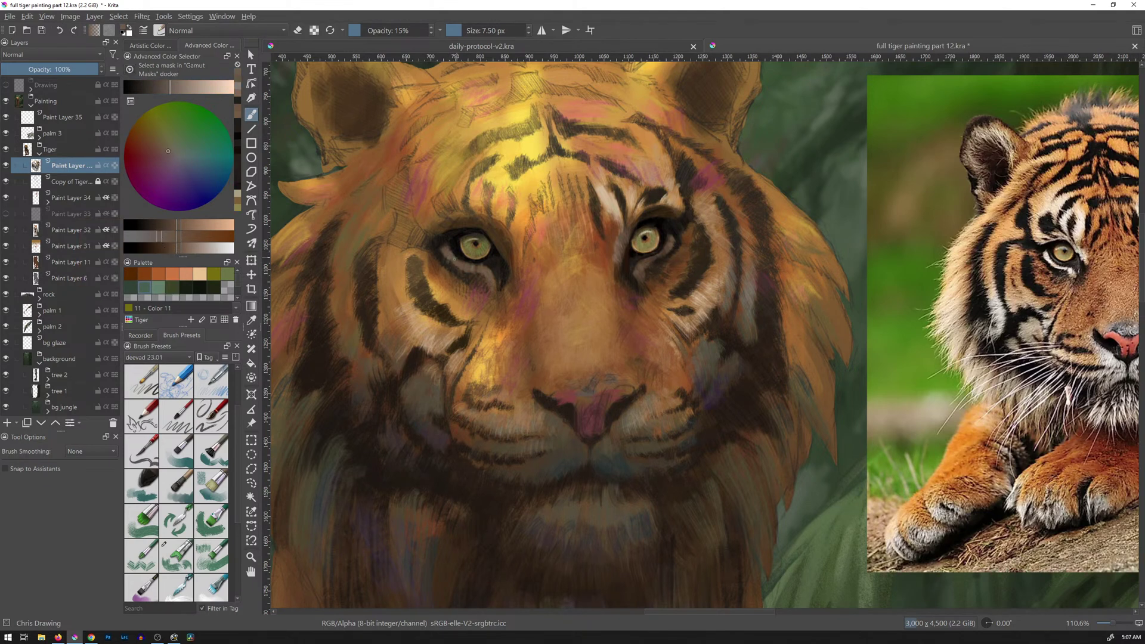
click(150, 237)
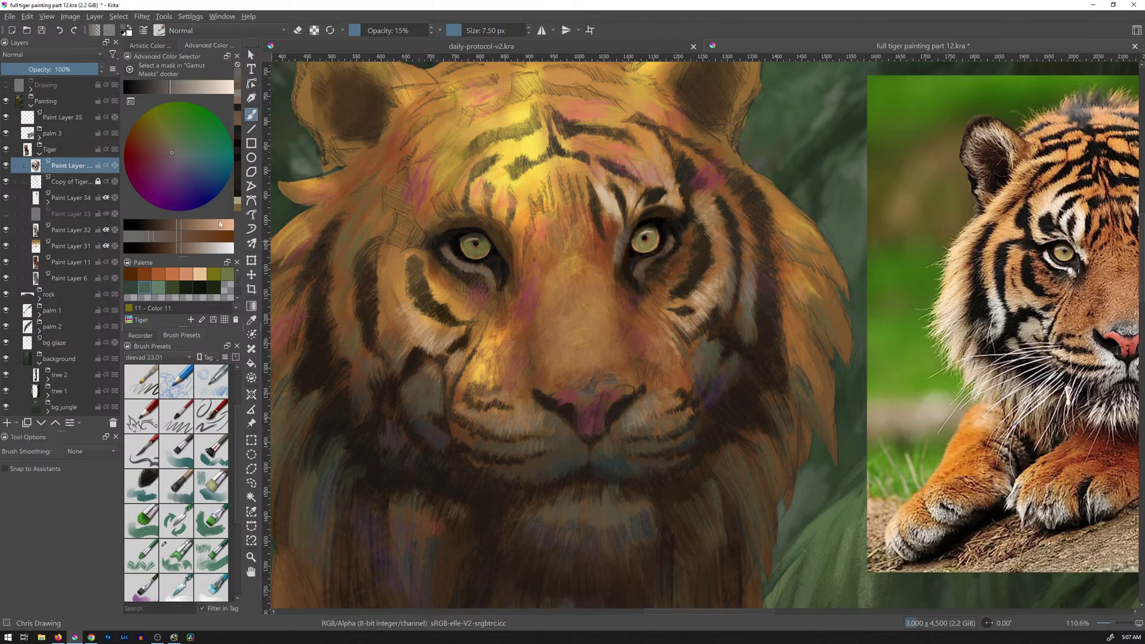
drag(174, 154, 178, 154)
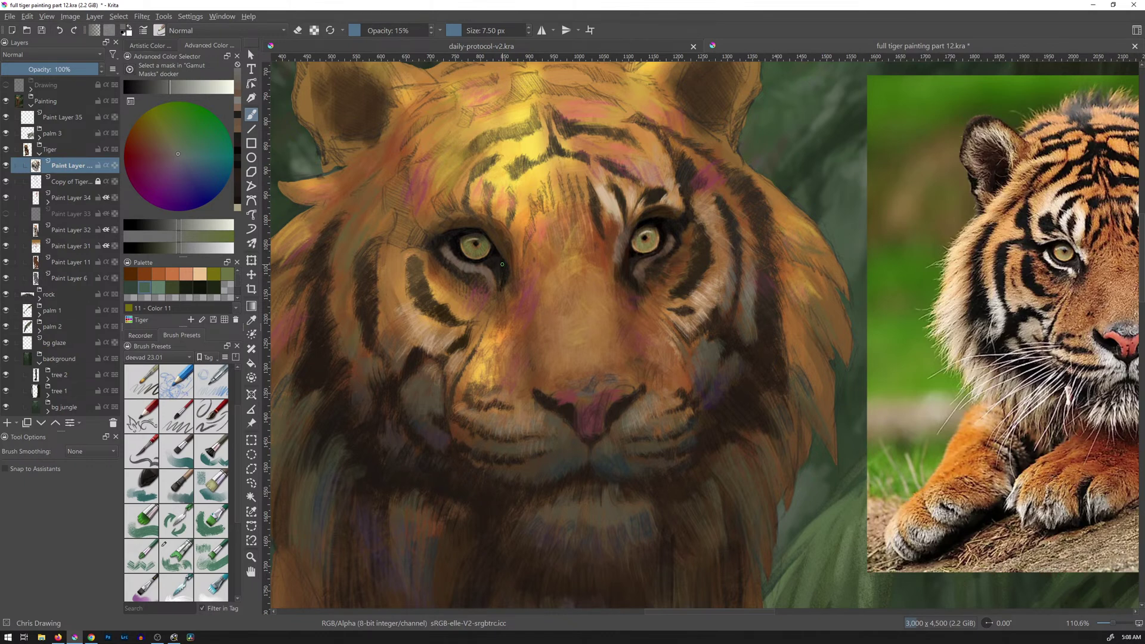
Paint short strokes beneath the tiger's left-hand eye, using colours sampled from the skin around the other eye.
ctrl+click(640, 272)
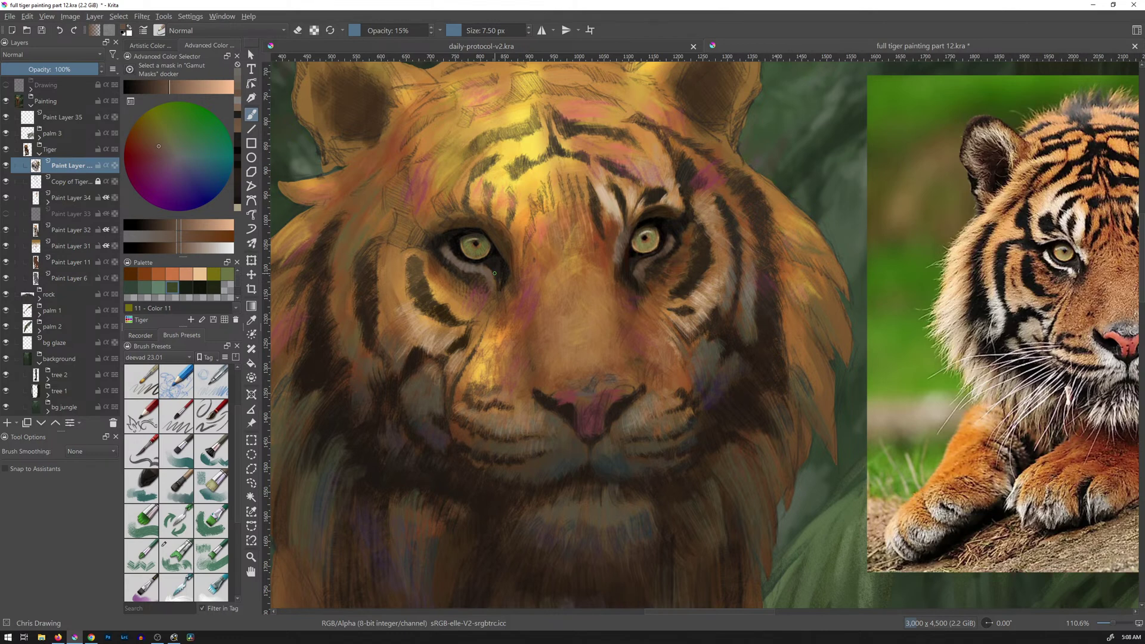
ctrl+click(637, 271)
drag(483, 271, 486, 269)
ctrl+click(643, 273)
drag(483, 272, 490, 272)
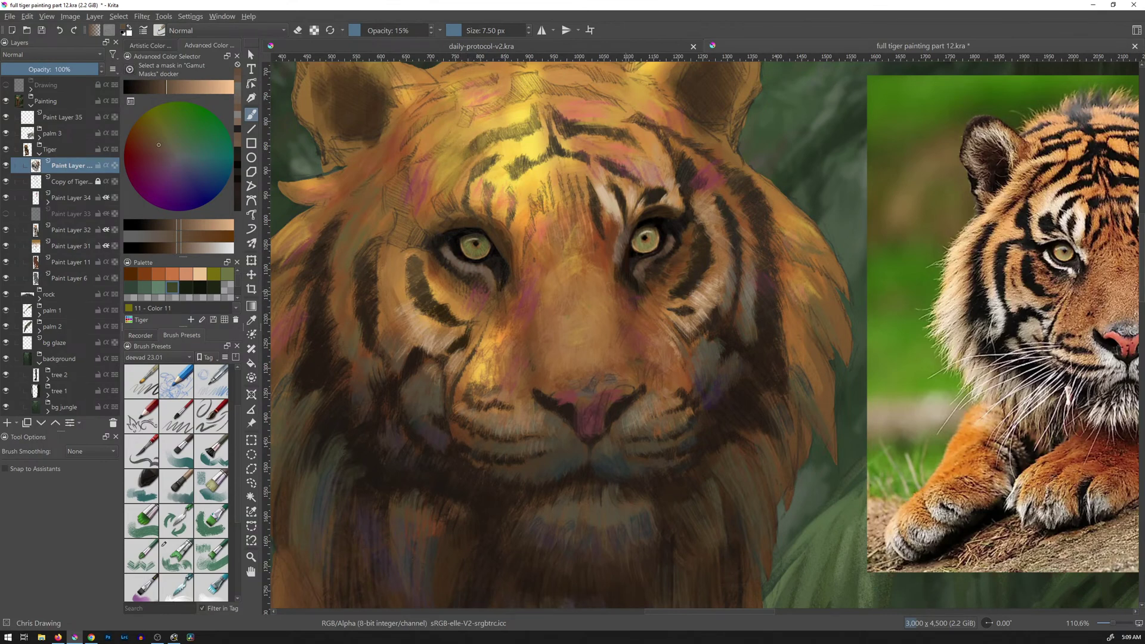
ctrl+click(642, 270)
drag(467, 276, 471, 279)
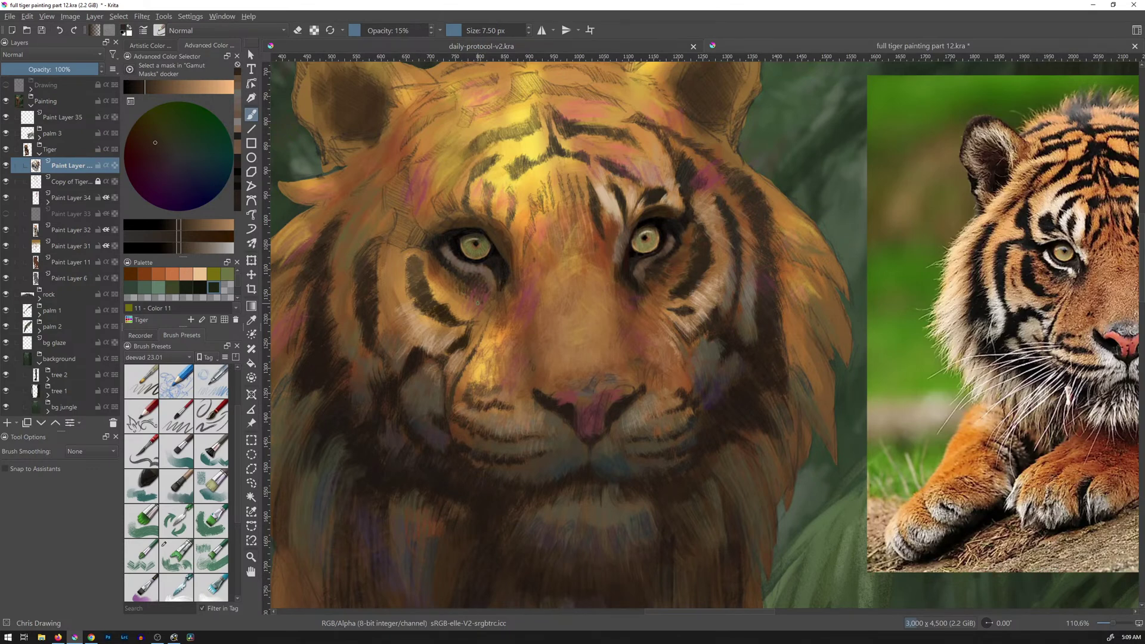
Choose the Textured Crease Update brush, sample a brown beside the nose bridge, and reduce the brush size to 17.75 px.
click(176, 555)
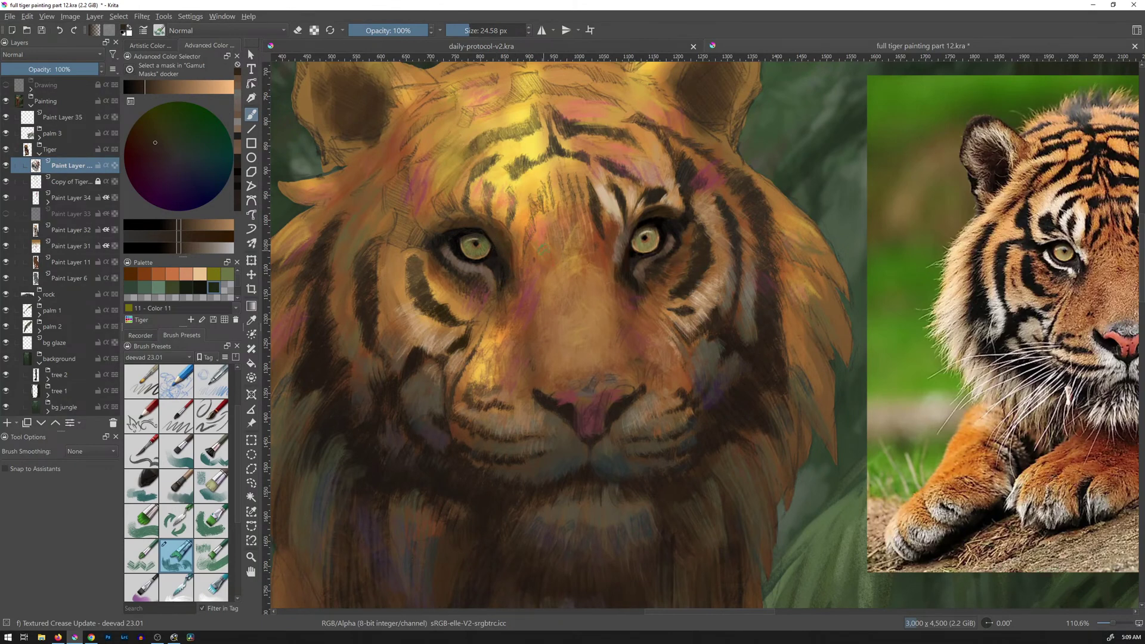
ctrl+click(606, 239)
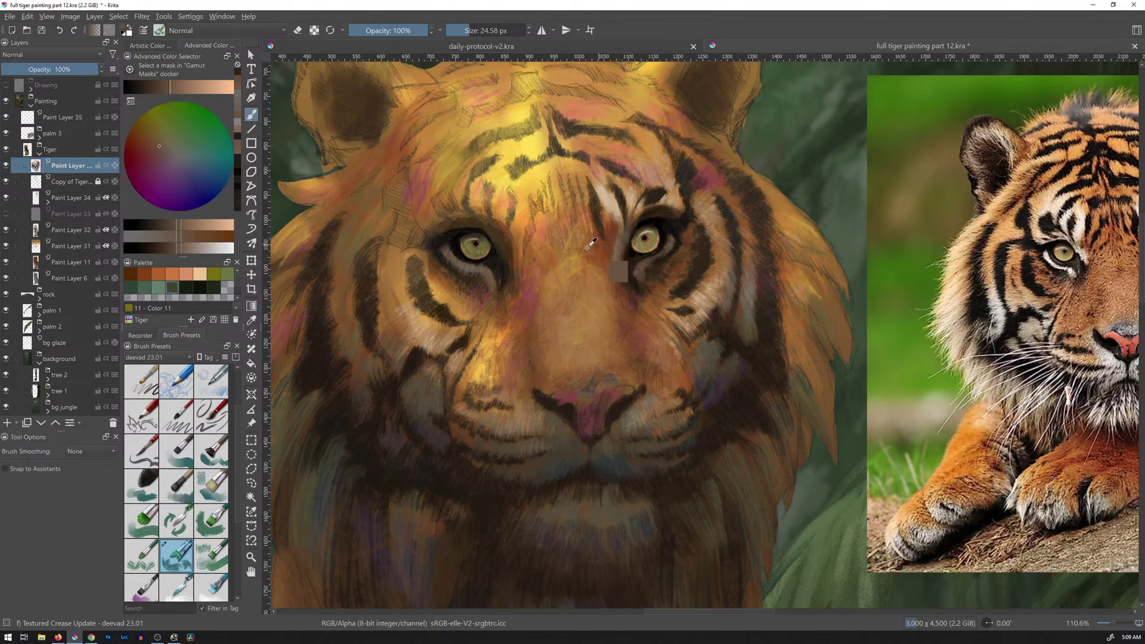
key(bracketleft)
key(bracketleft)
key(bracketleft)
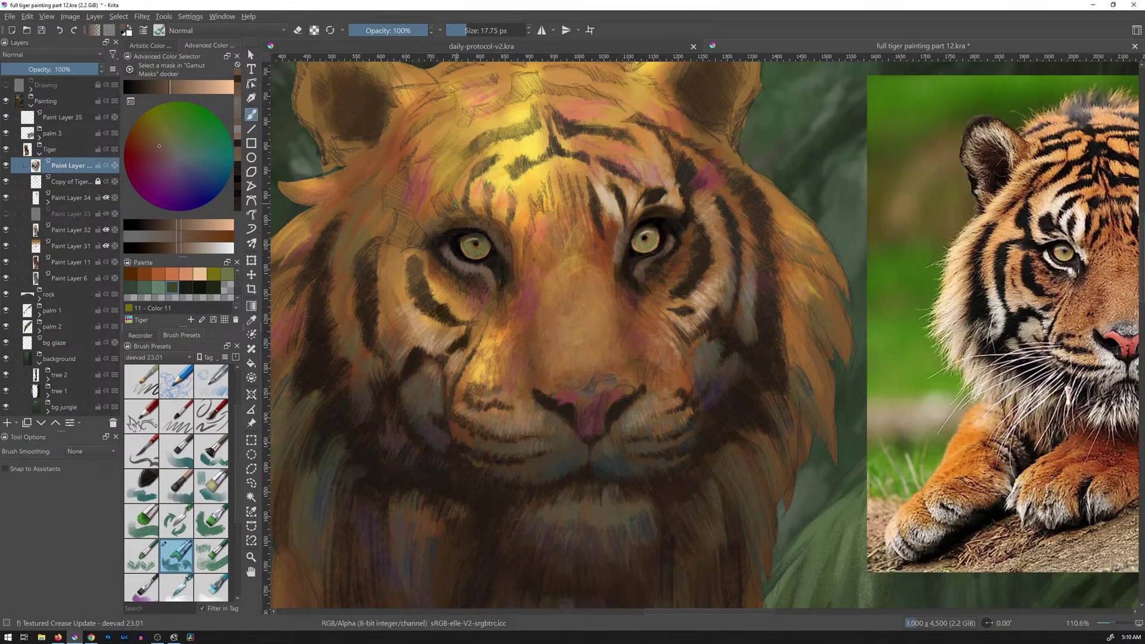
Switch to Firefox and search the web for "thomas cole".
key(alt+Tab)
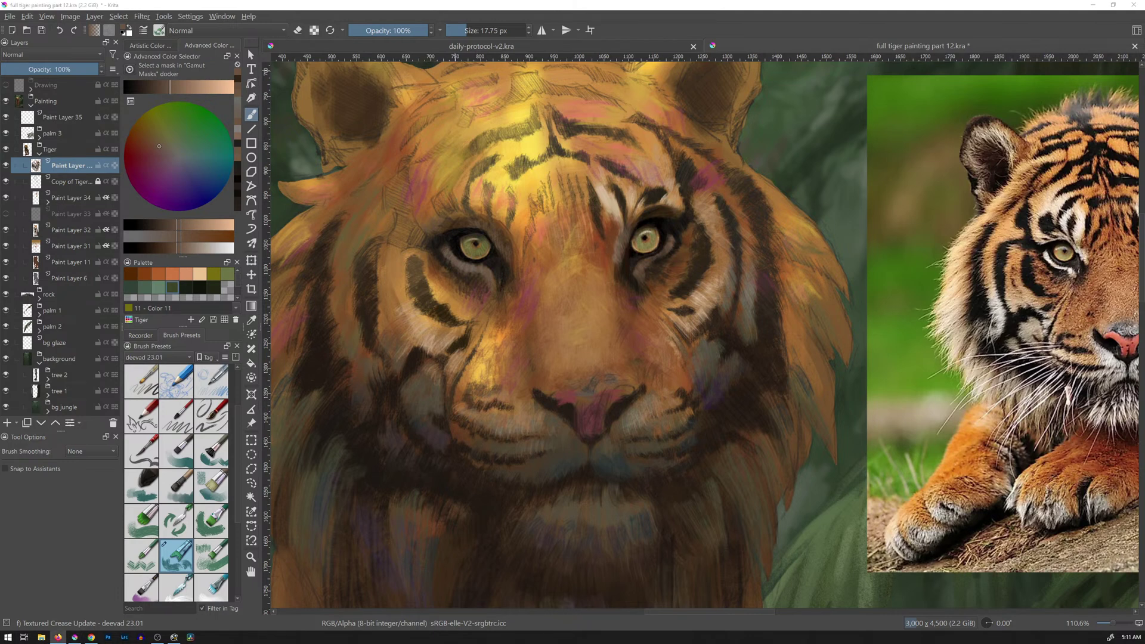
drag(850, 0, 721, 19)
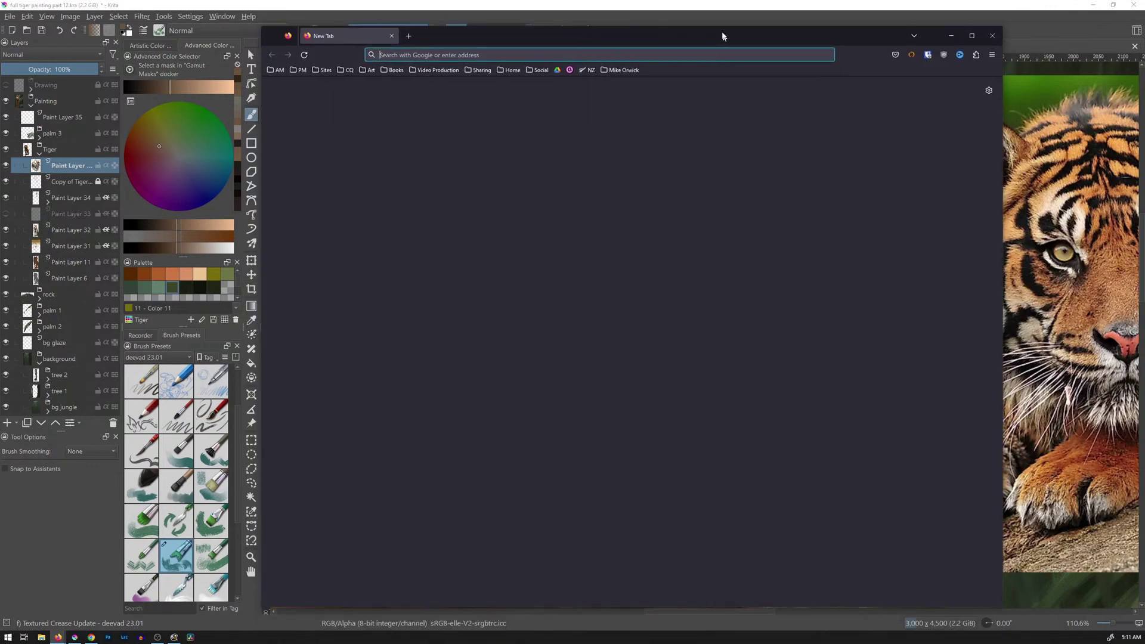
click(591, 46)
text(thomas cole)
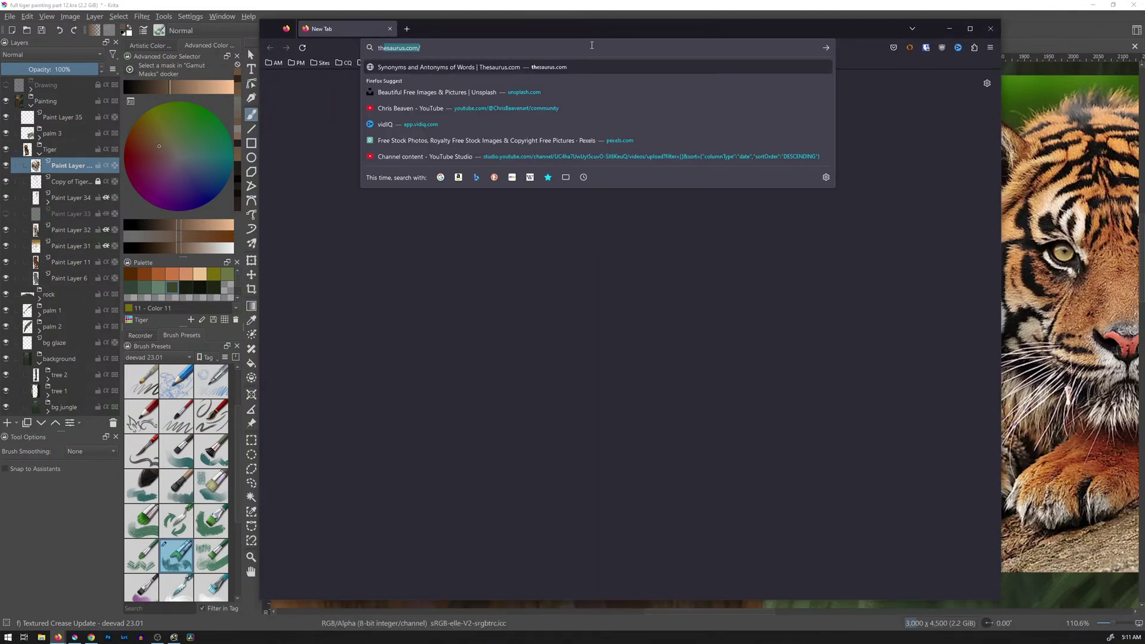
key(Return)
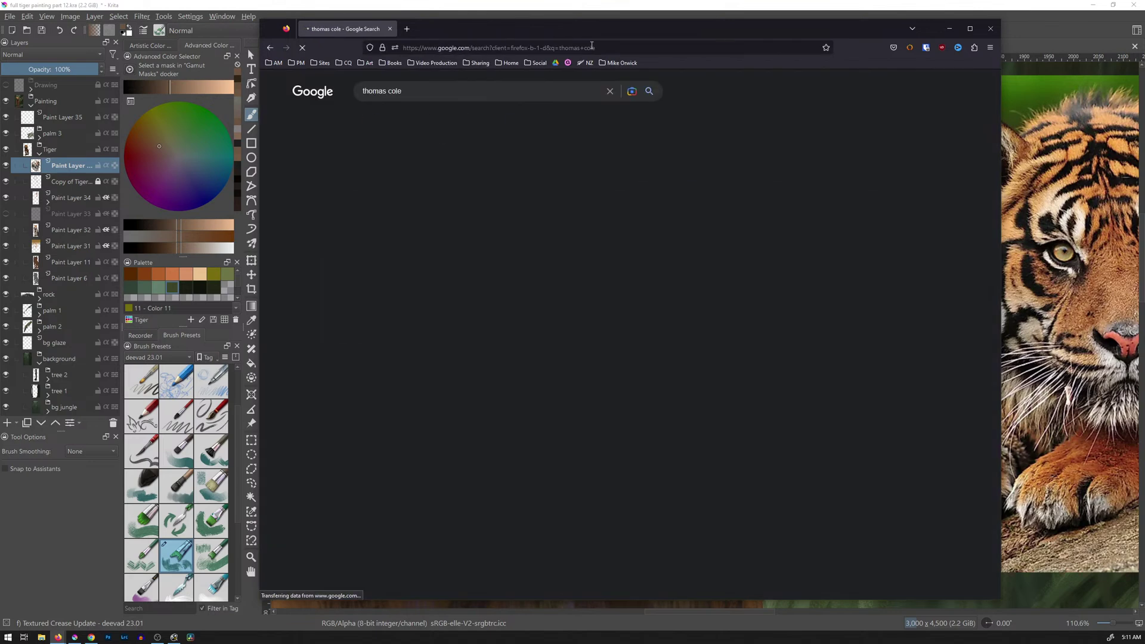
Refine the web search to "thomas cole journey of life".
click(523, 91)
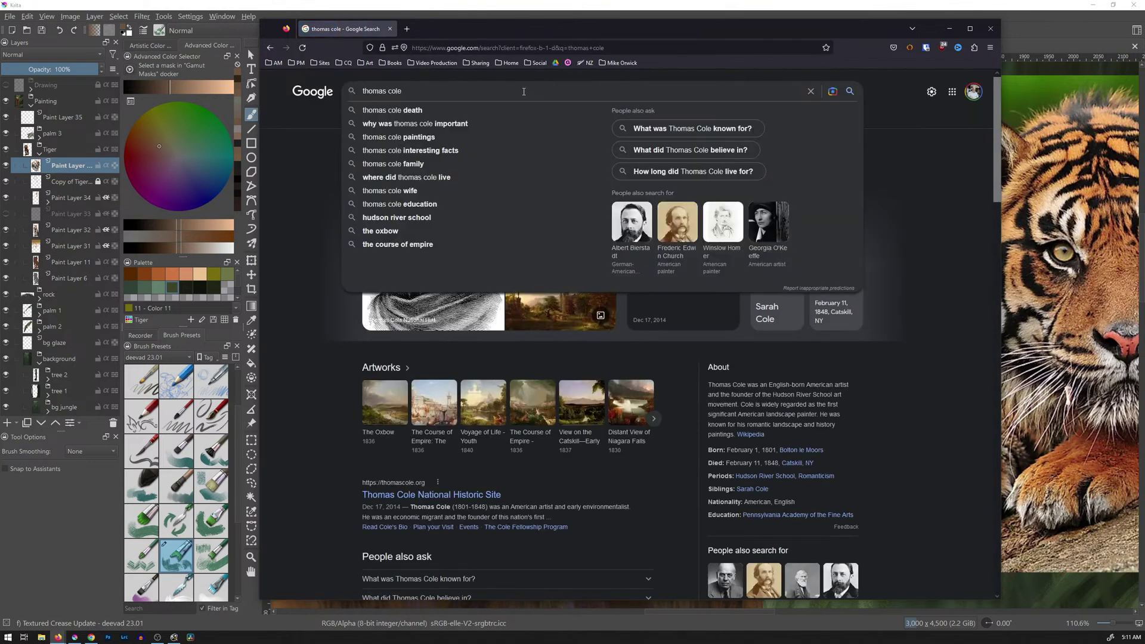
text(journey of life)
key(Return)
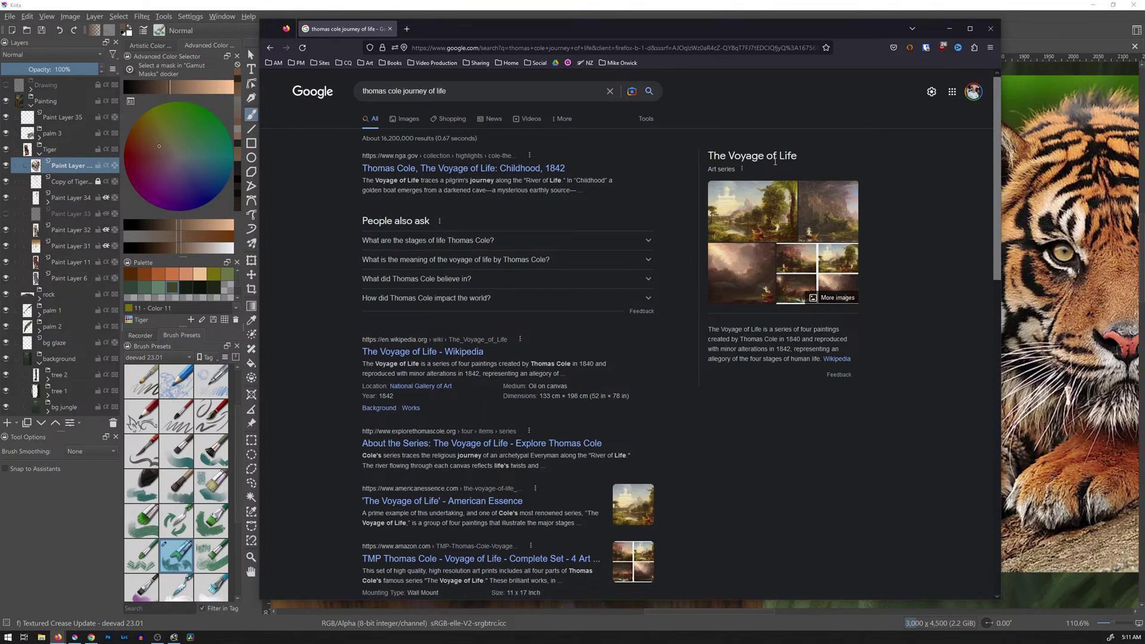
View the image results for The Voyage of Life and check the Amazon listing of the four-print set, closing it again.
click(818, 283)
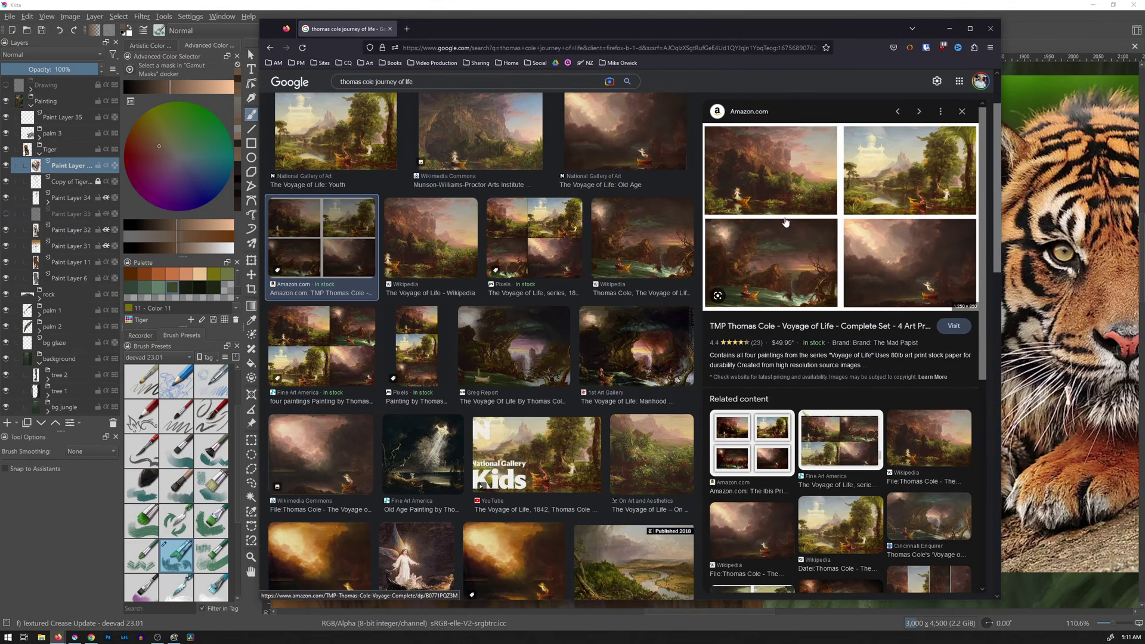
click(813, 180)
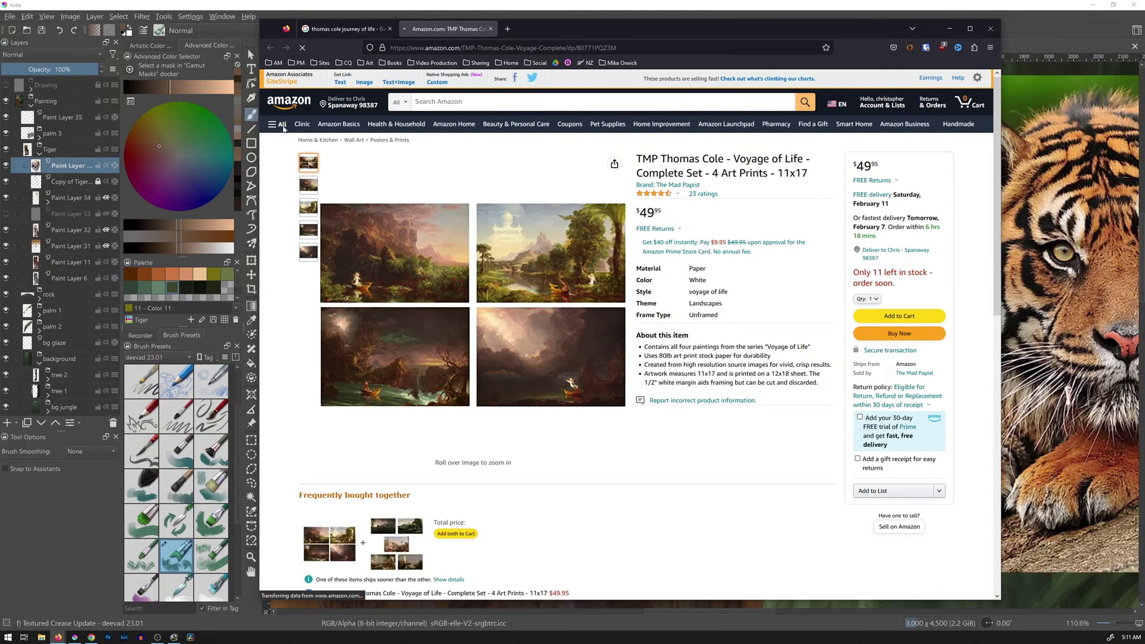
click(490, 29)
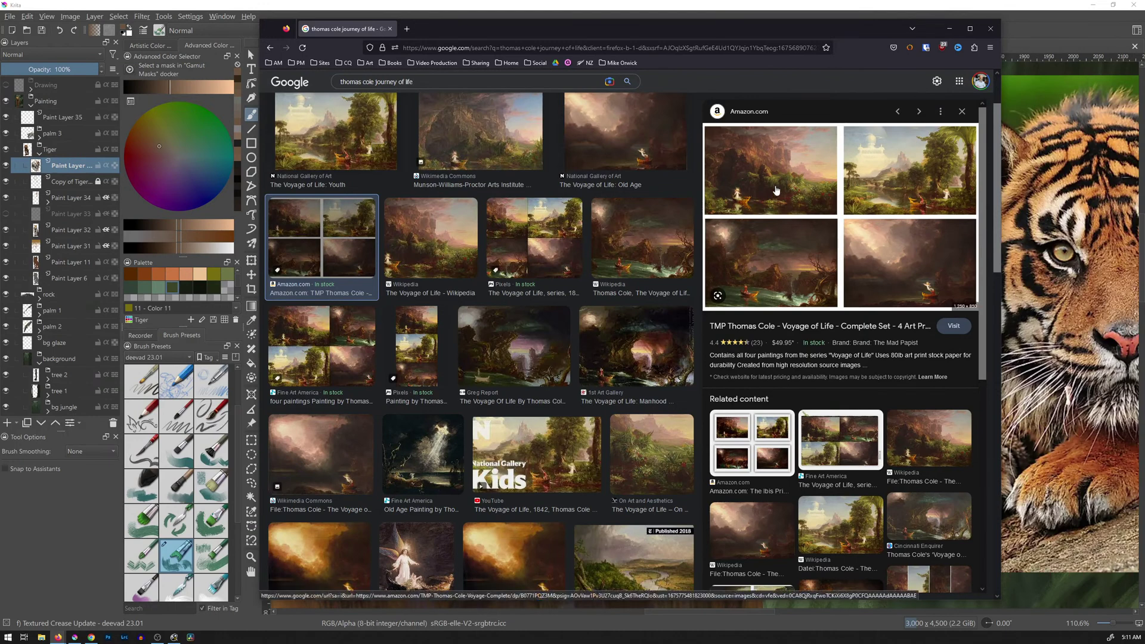
Open the National Gallery of Art page for The Voyage of Life: Youth and examine the painting enlarged.
click(357, 140)
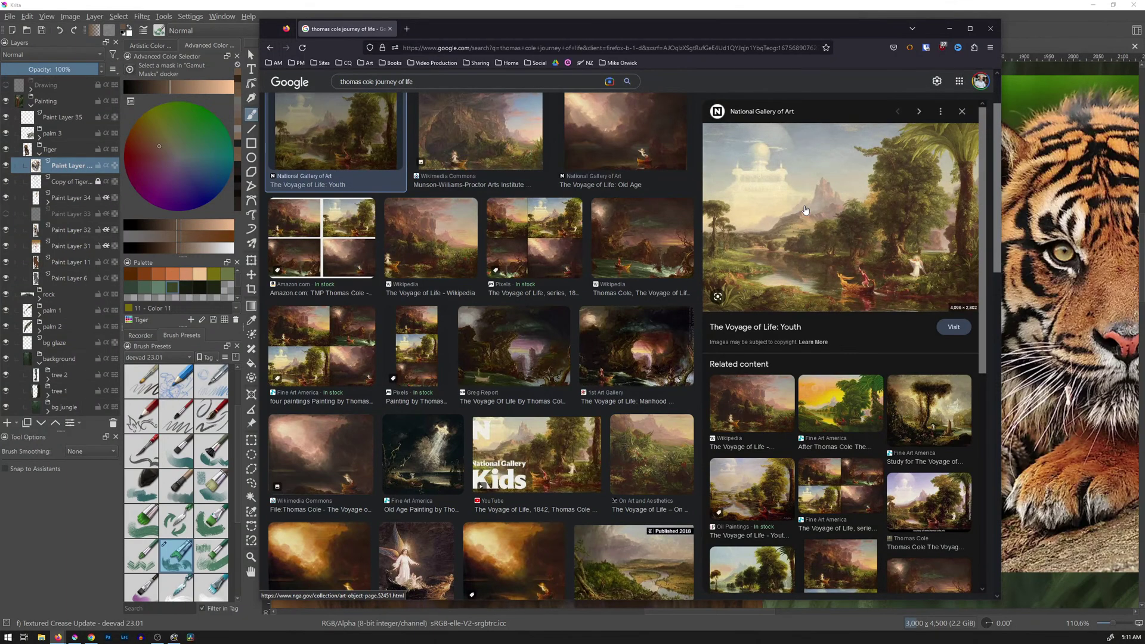
click(958, 330)
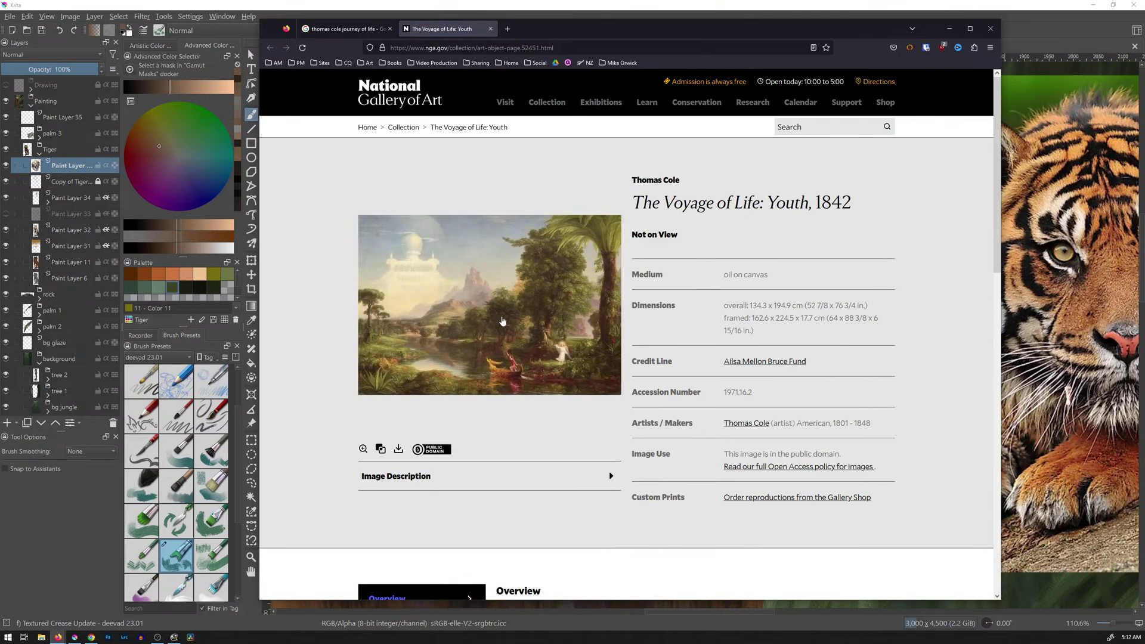
click(363, 451)
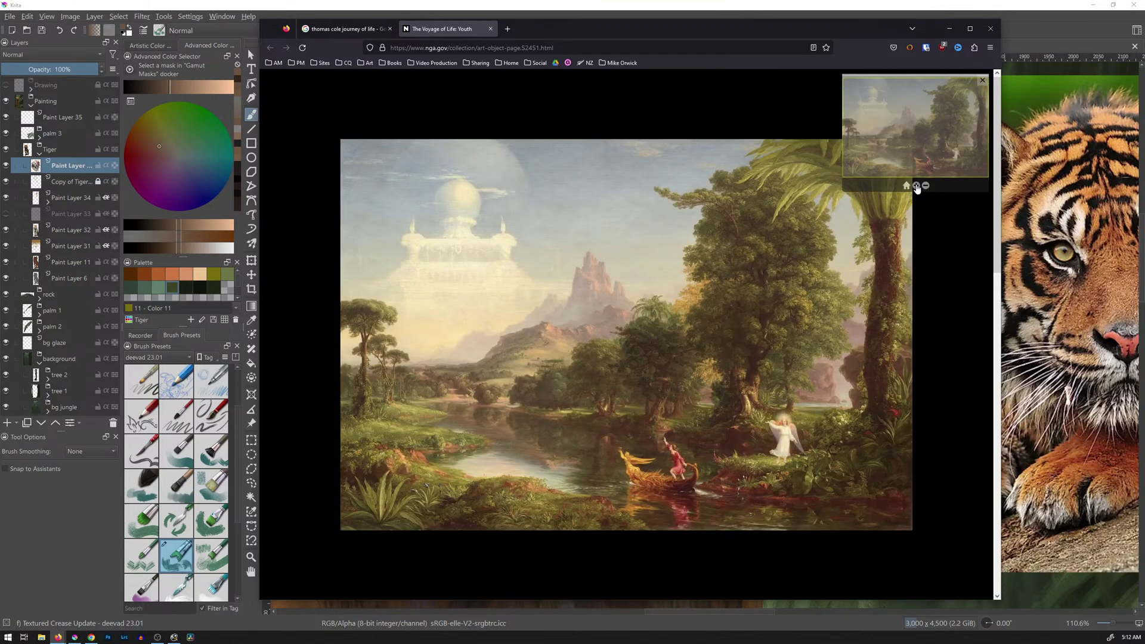
click(916, 186)
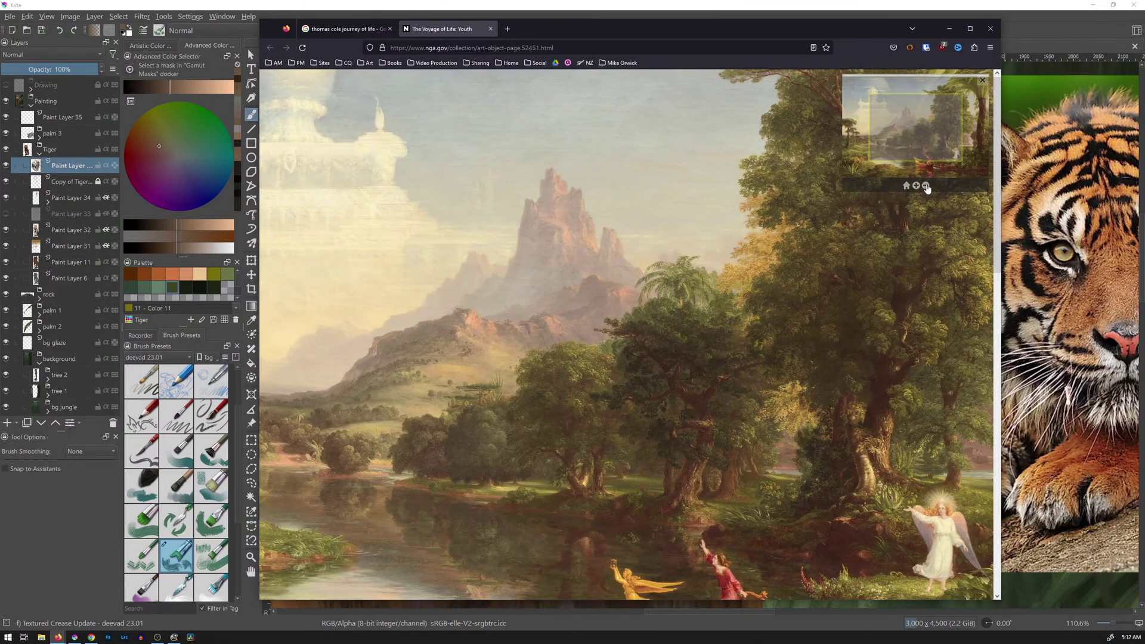
click(926, 185)
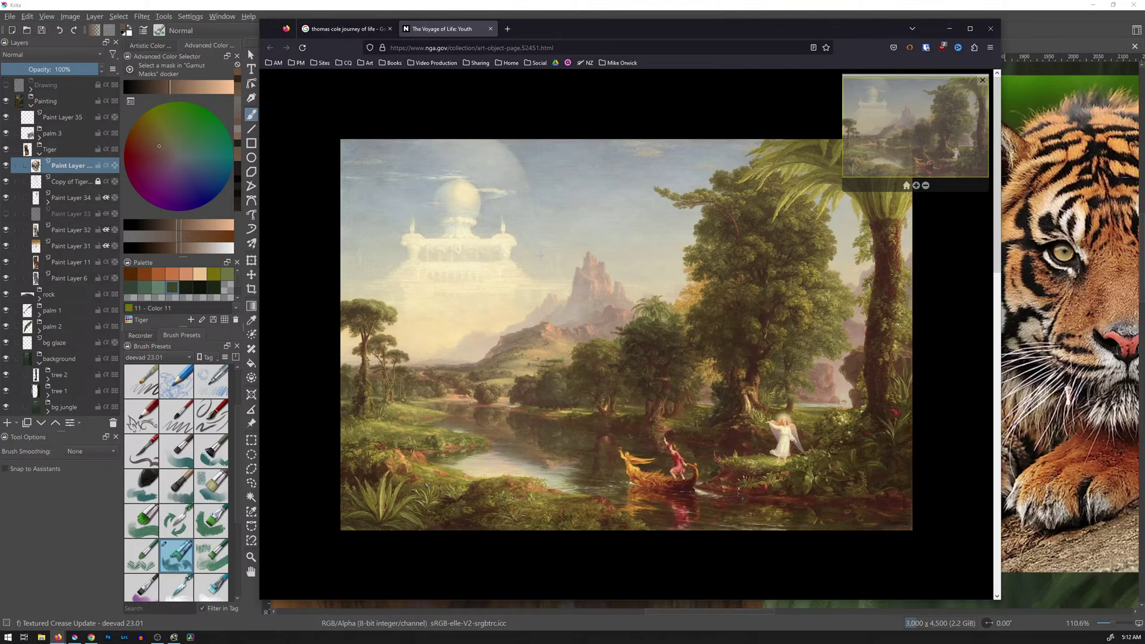
Close the enlarged view of the Youth painting and look over the artwork's details and overview.
click(370, 34)
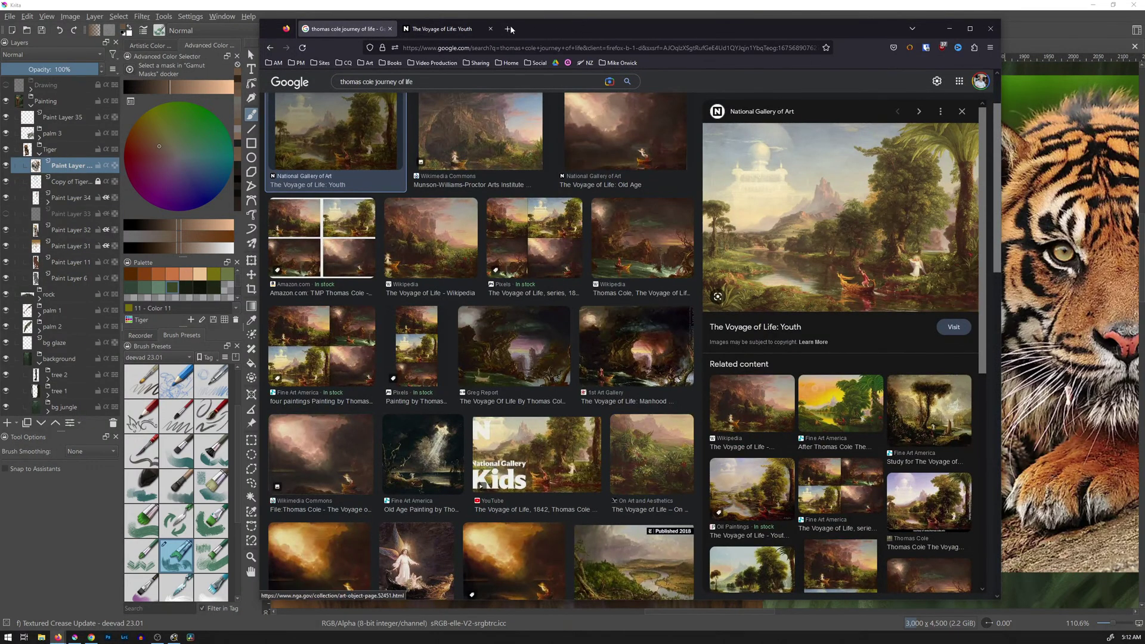
click(444, 28)
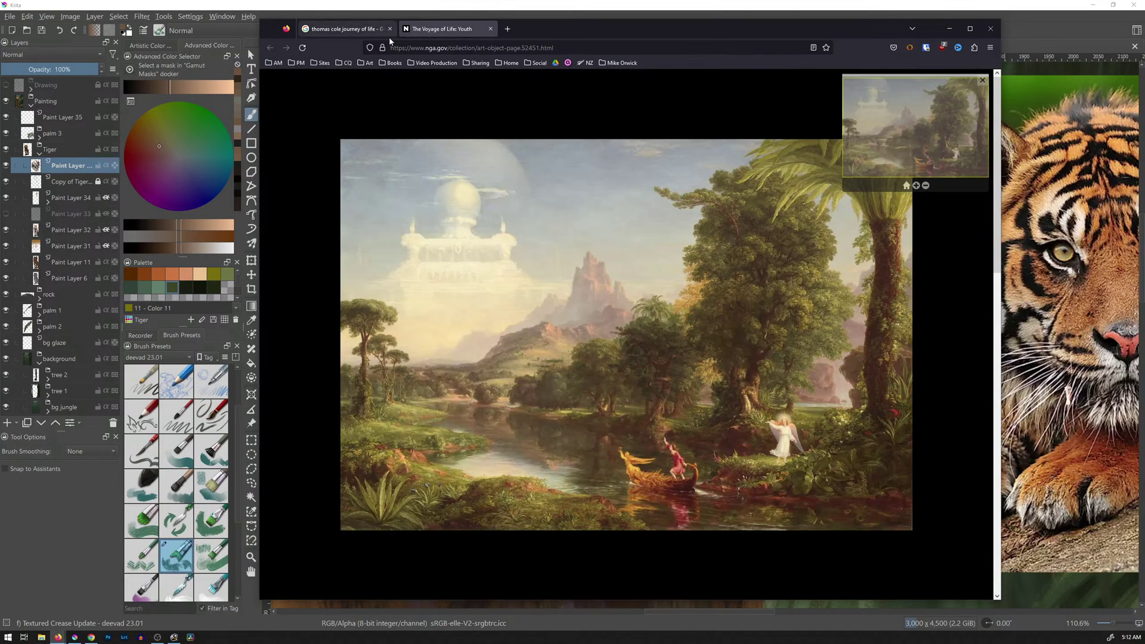
click(982, 81)
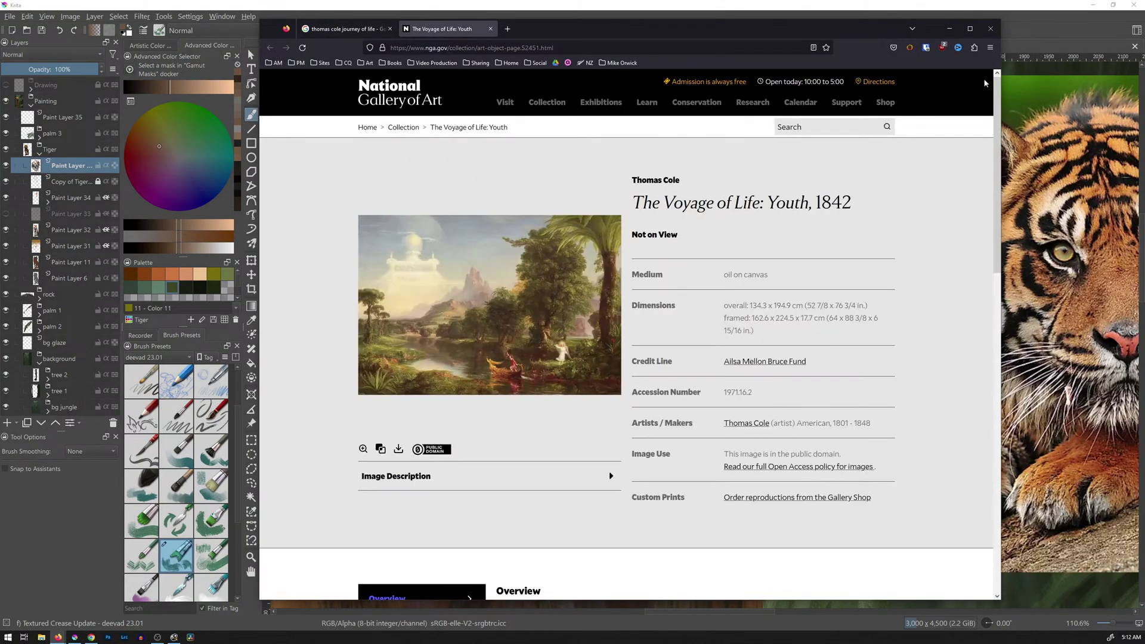
scroll(789, 291, down, 10)
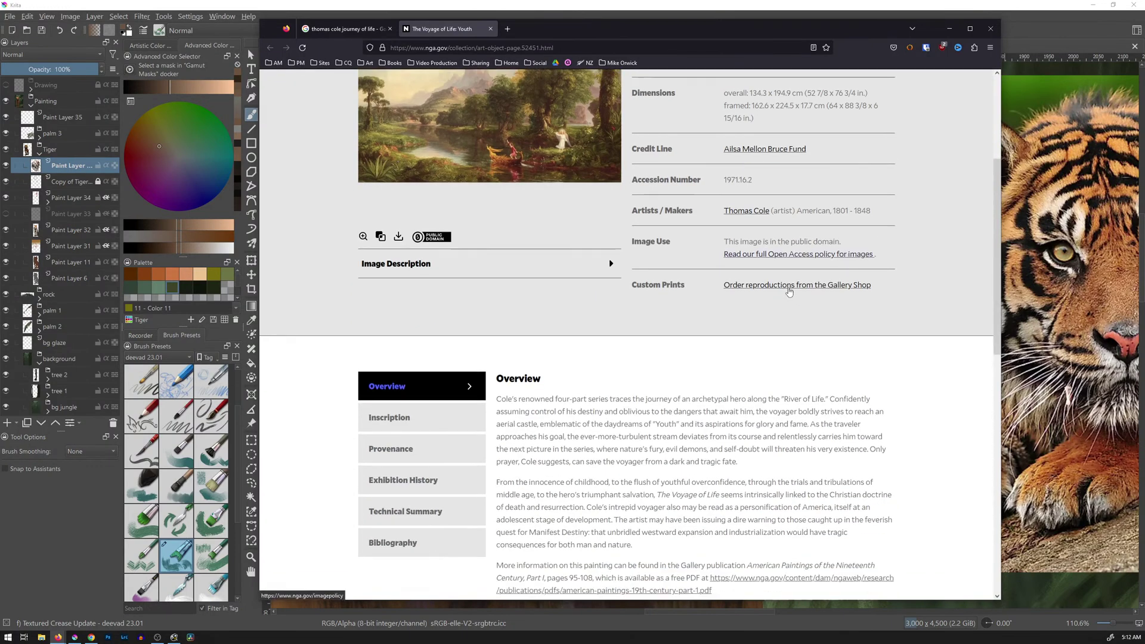
scroll(786, 331, up, 4)
scroll(786, 331, up, 8)
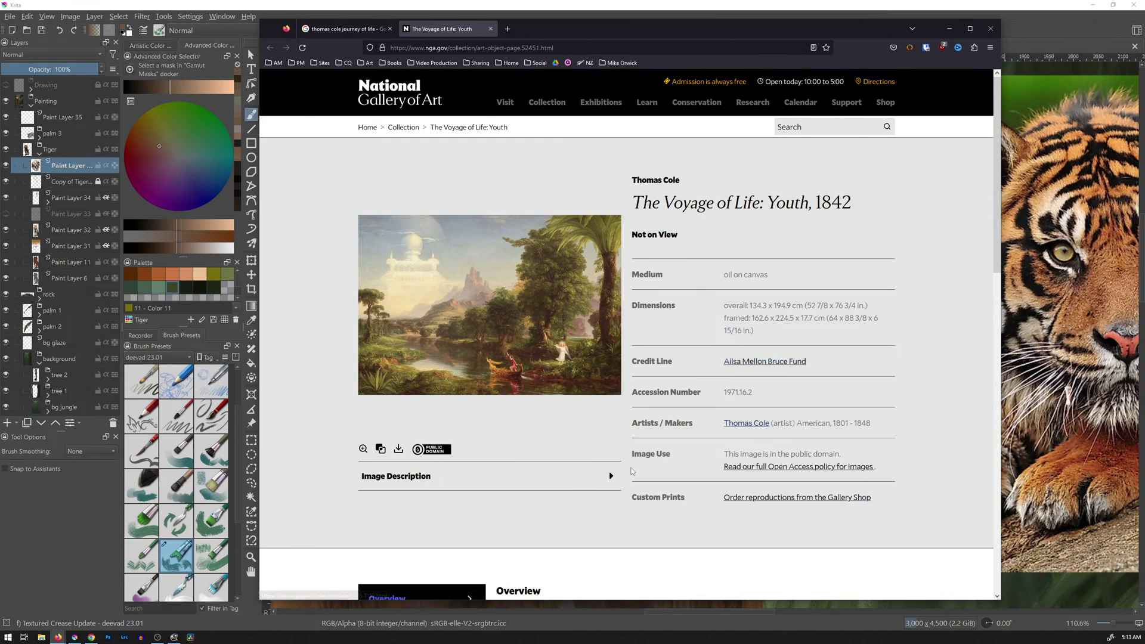
Open Thomas Cole's artist page on the gallery site and browse his works of art down to The Voyage of Life paintings.
click(744, 427)
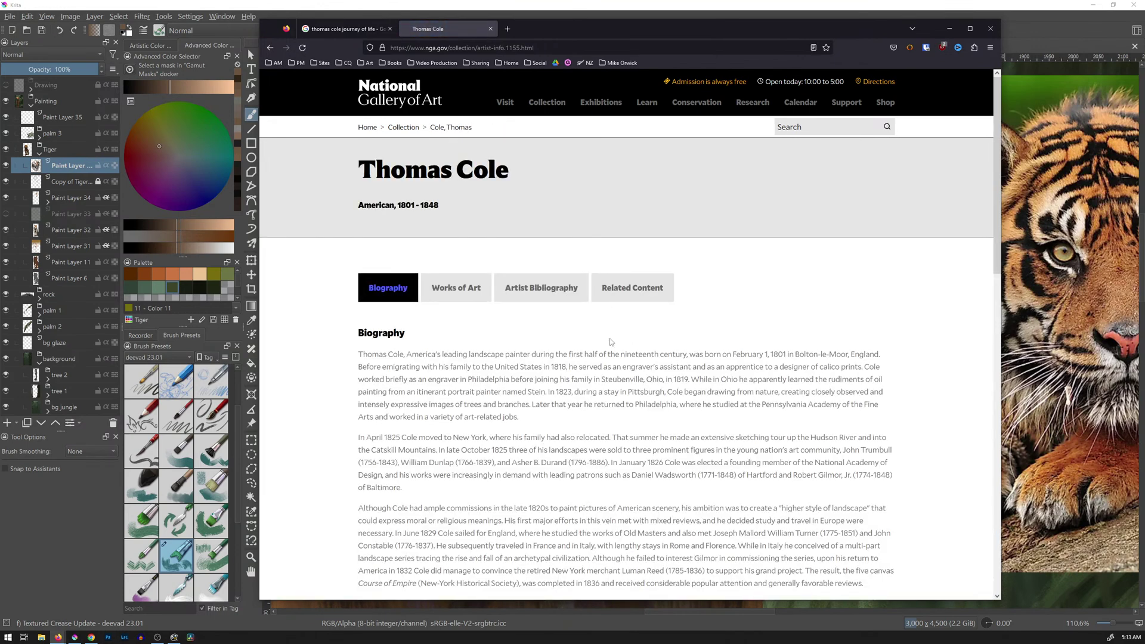
click(456, 289)
scroll(644, 358, down, 3)
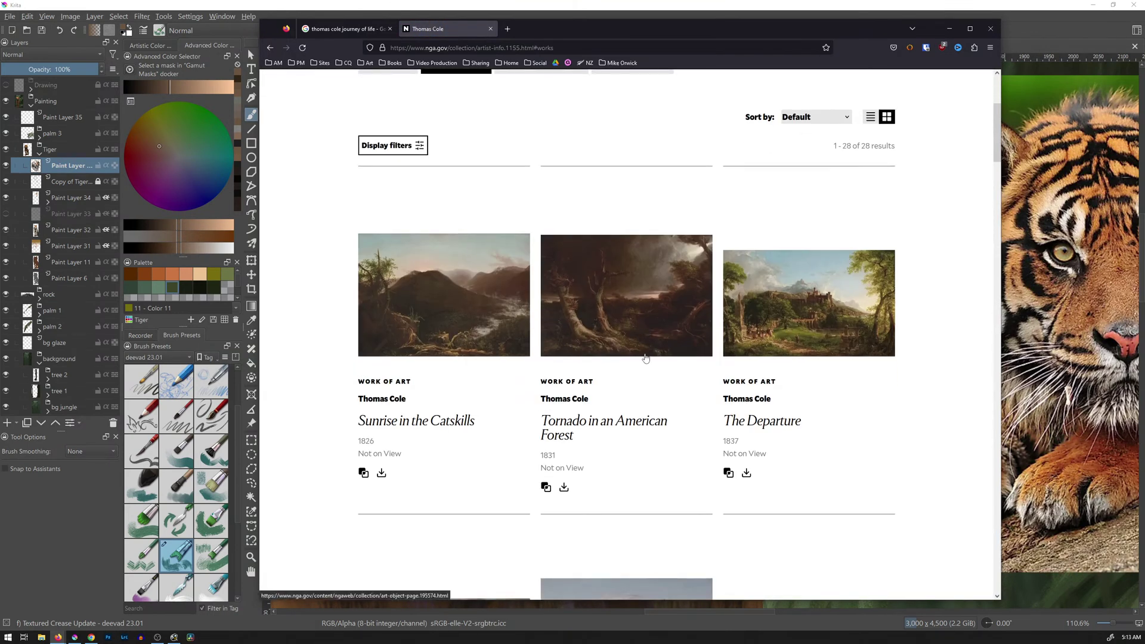
scroll(646, 357, down, 6)
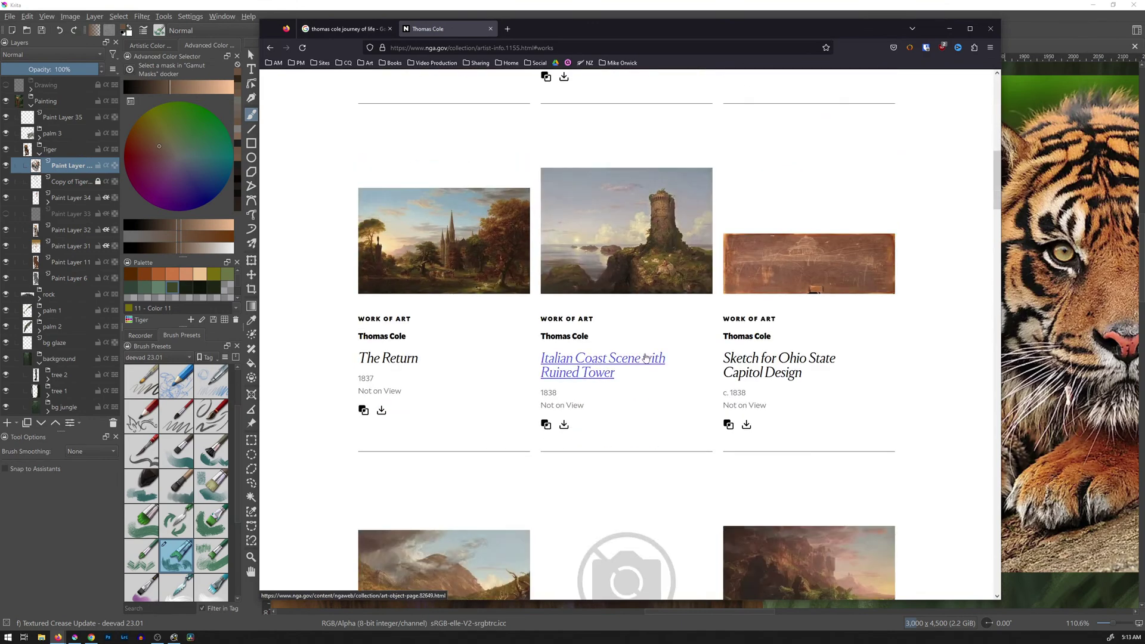
scroll(645, 358, down, 2)
scroll(648, 355, down, 3)
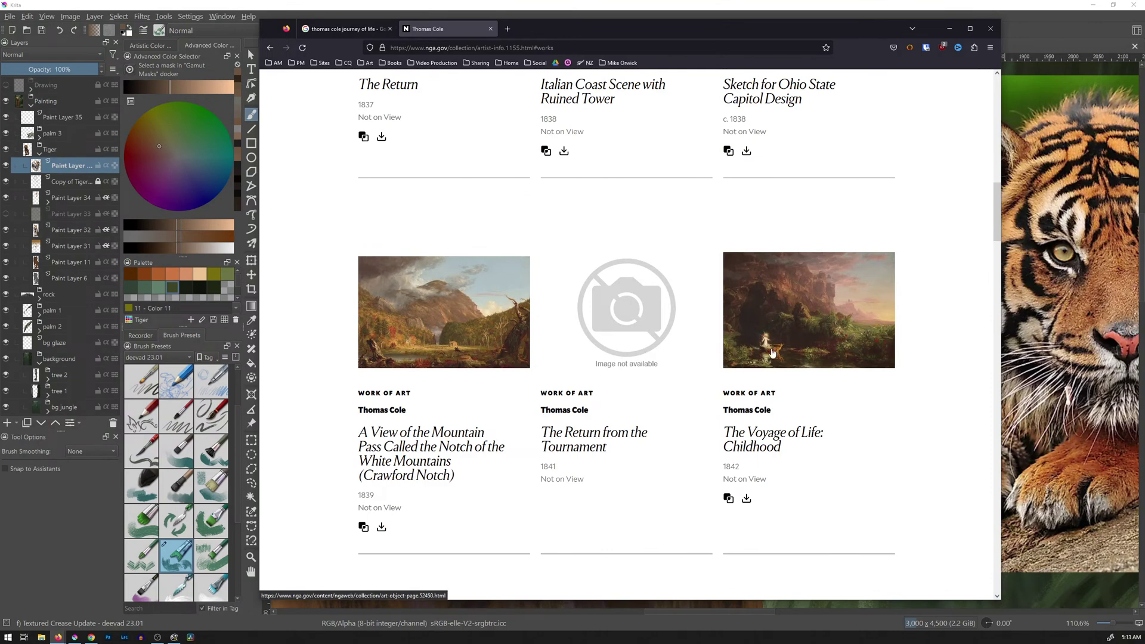
scroll(772, 353, down, 5)
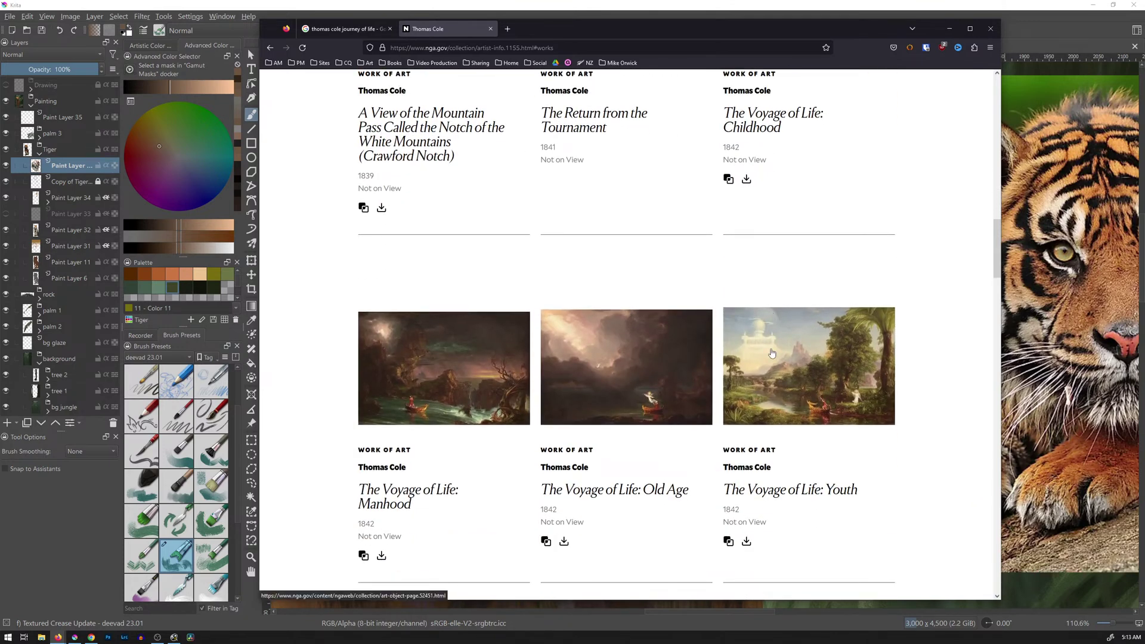
Find The Voyage of Life: Childhood among the works, open its page, and enlarge the painting.
scroll(772, 352, up, 2)
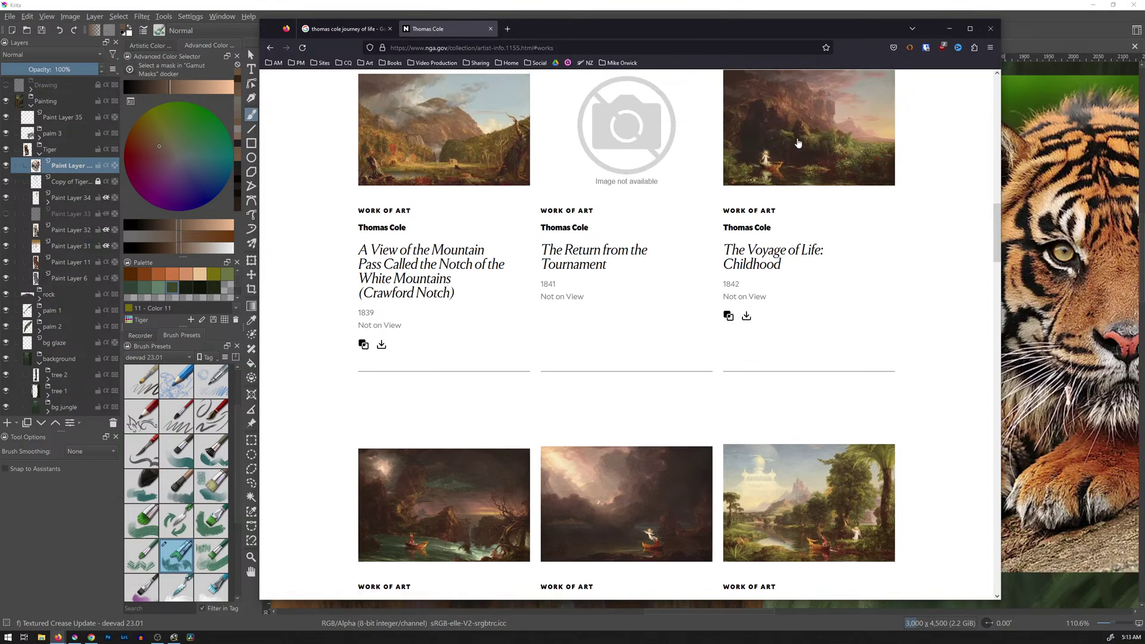
scroll(817, 332, down, 3)
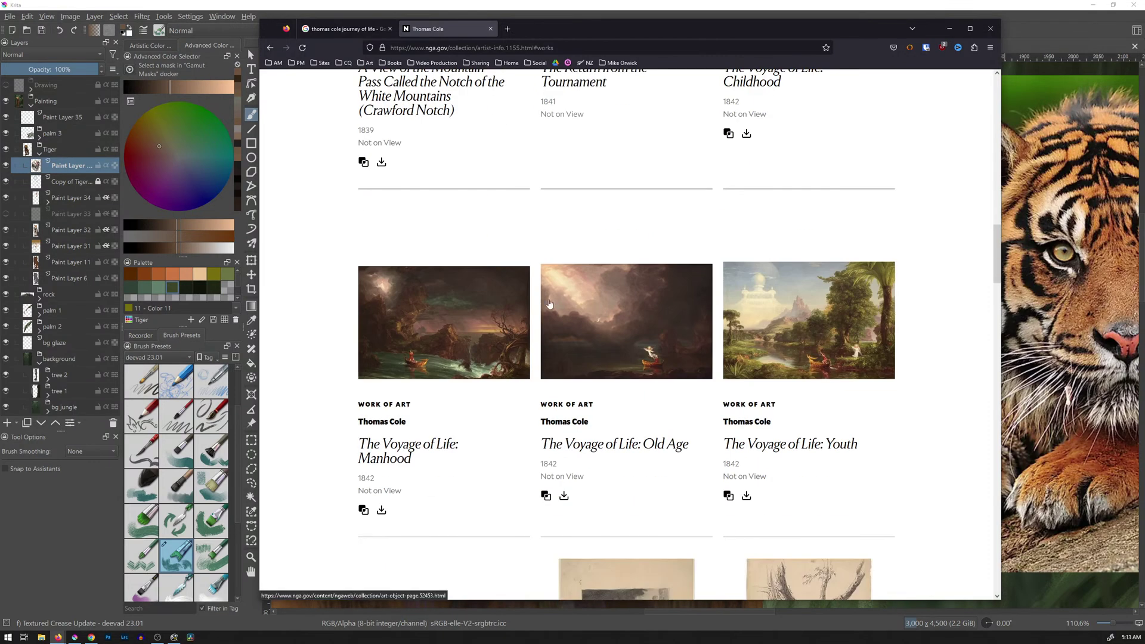
scroll(713, 343, up, 3)
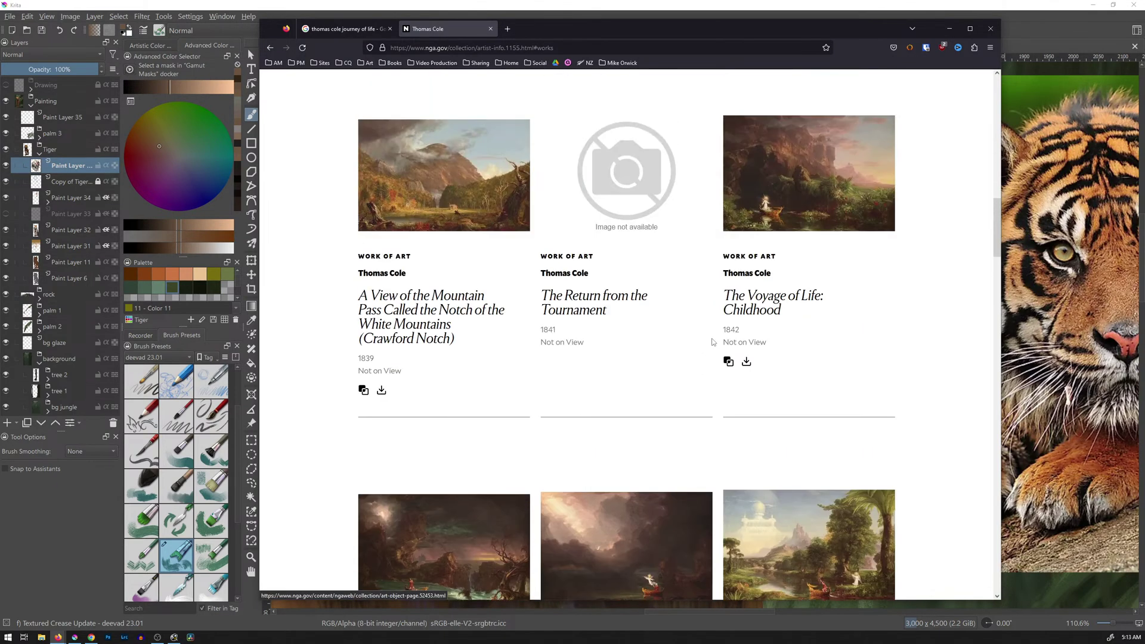
click(803, 206)
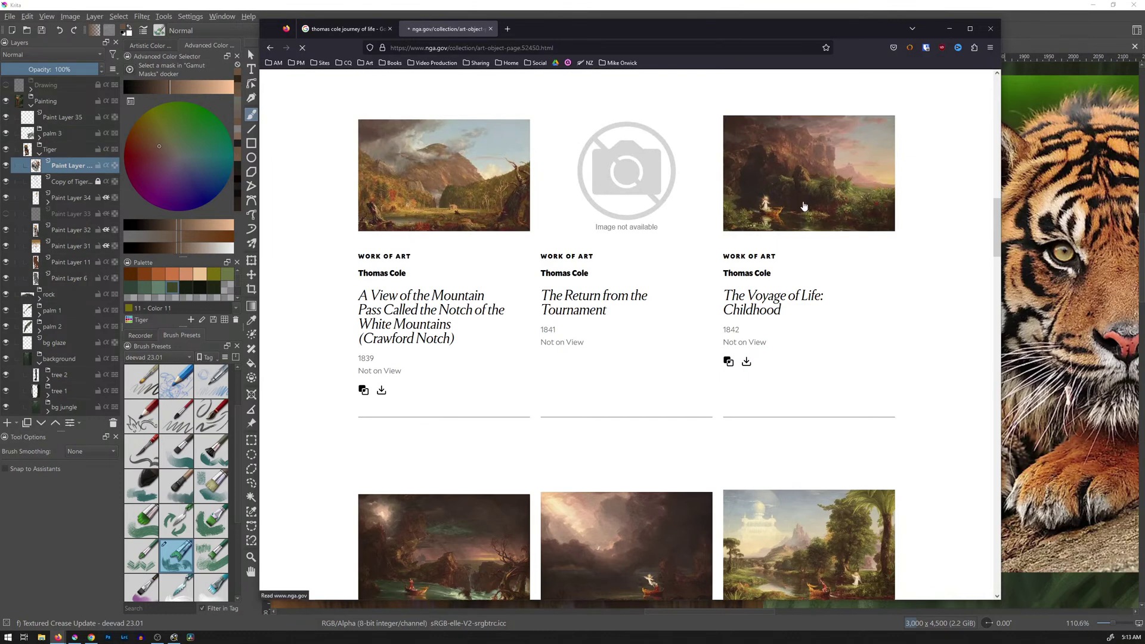
click(363, 449)
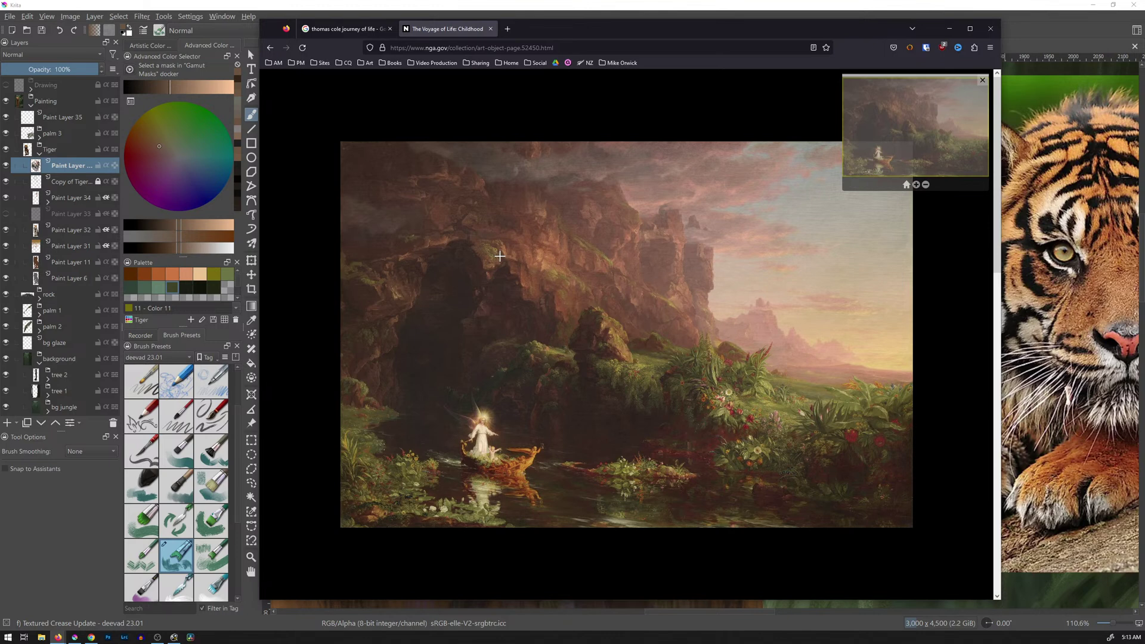
Close the enlarged Childhood painting, return to Thomas Cole's works of art, and browse down to the other The Voyage of Life paintings.
click(982, 81)
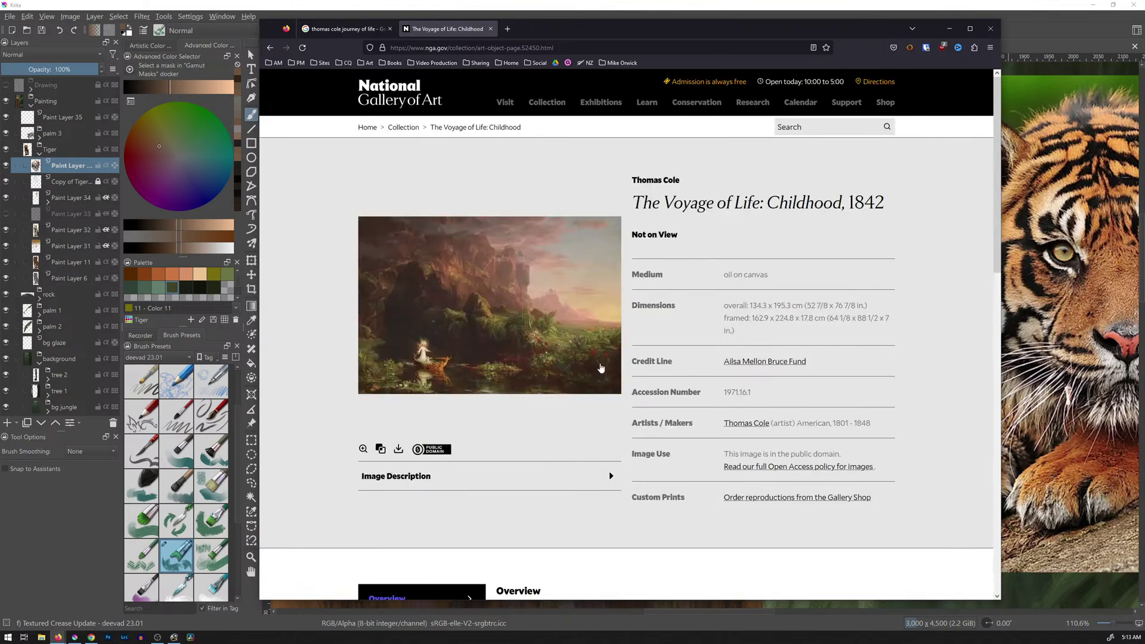
click(269, 48)
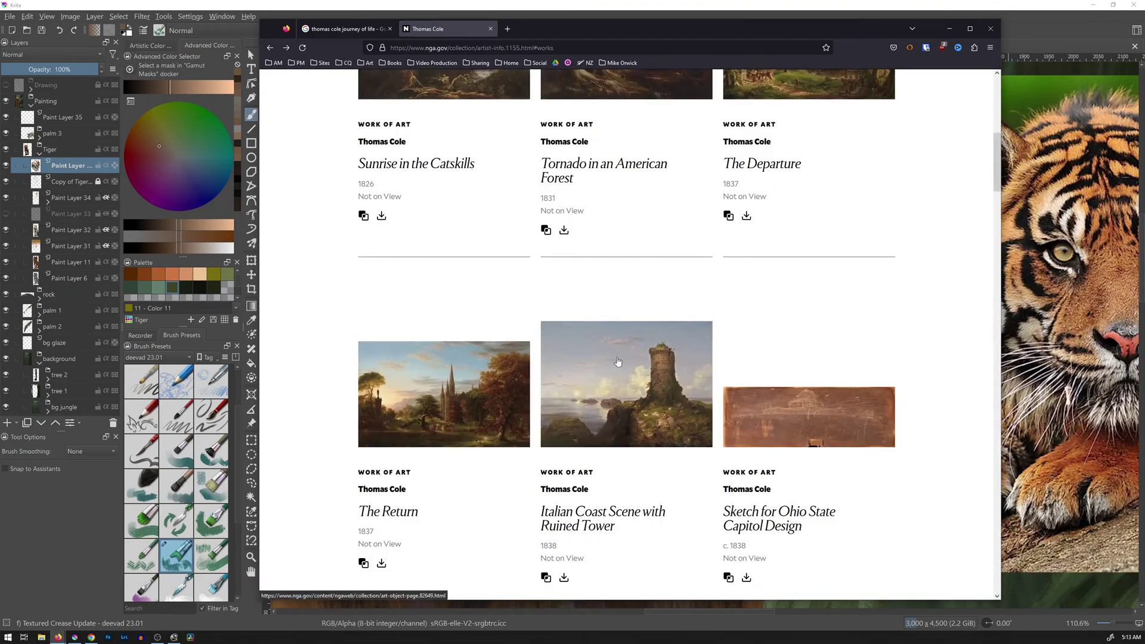
scroll(617, 362, down, 1)
scroll(617, 362, up, 4)
scroll(618, 362, down, 7)
scroll(617, 361, down, 8)
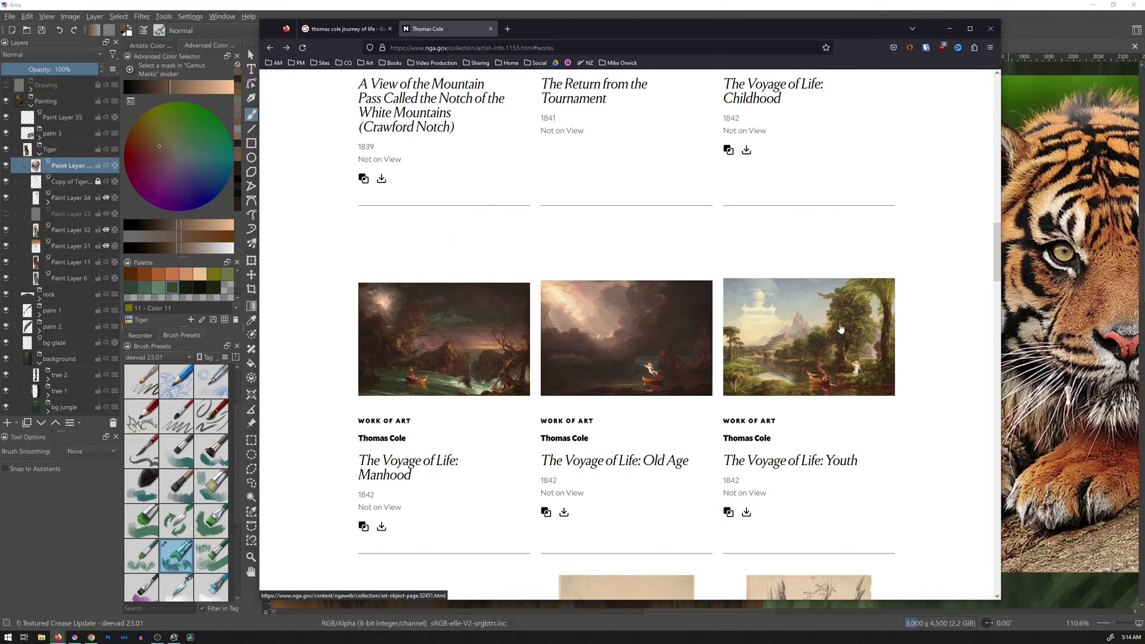
Open the pages of The Voyage of Life: Manhood and Old Age in separate tabs and enlarge each painting.
right_click(442, 351)
click(471, 356)
right_click(601, 338)
click(632, 347)
click(554, 29)
click(366, 451)
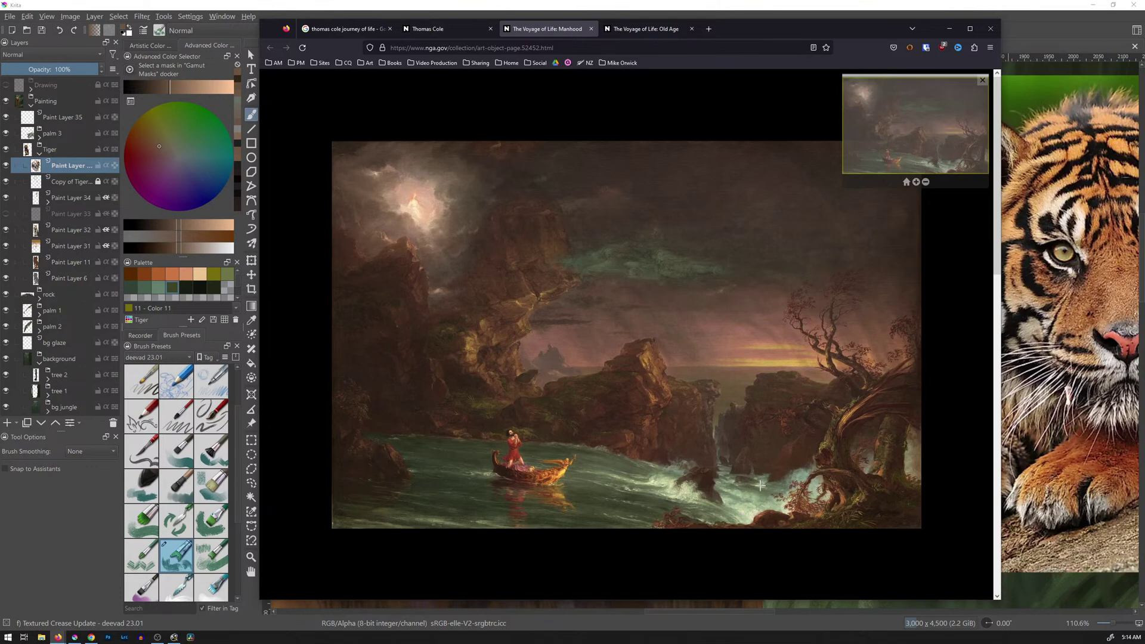
click(644, 31)
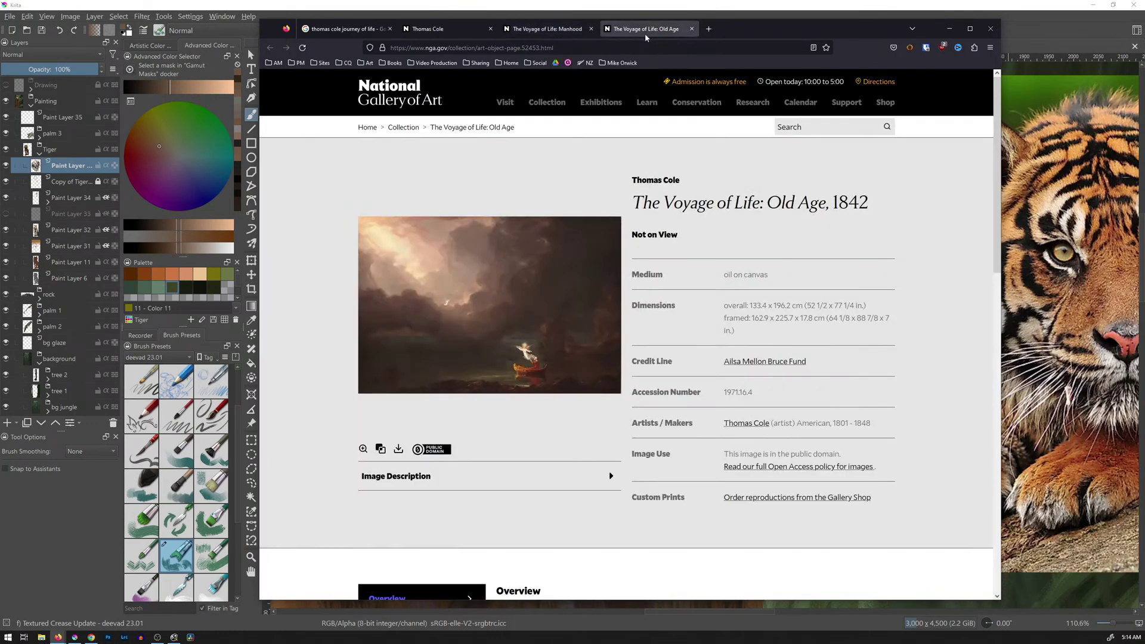
click(362, 449)
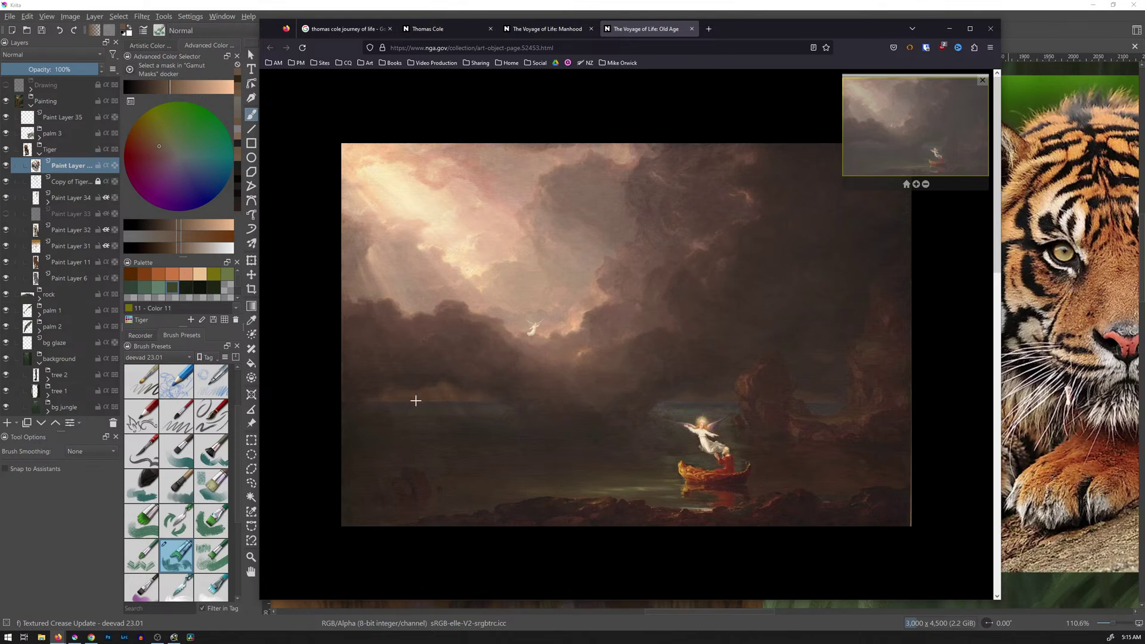
Close the Old Age and Manhood pages, the artist's works page and the browser to return to the tiger painting in Krita.
click(691, 29)
click(591, 29)
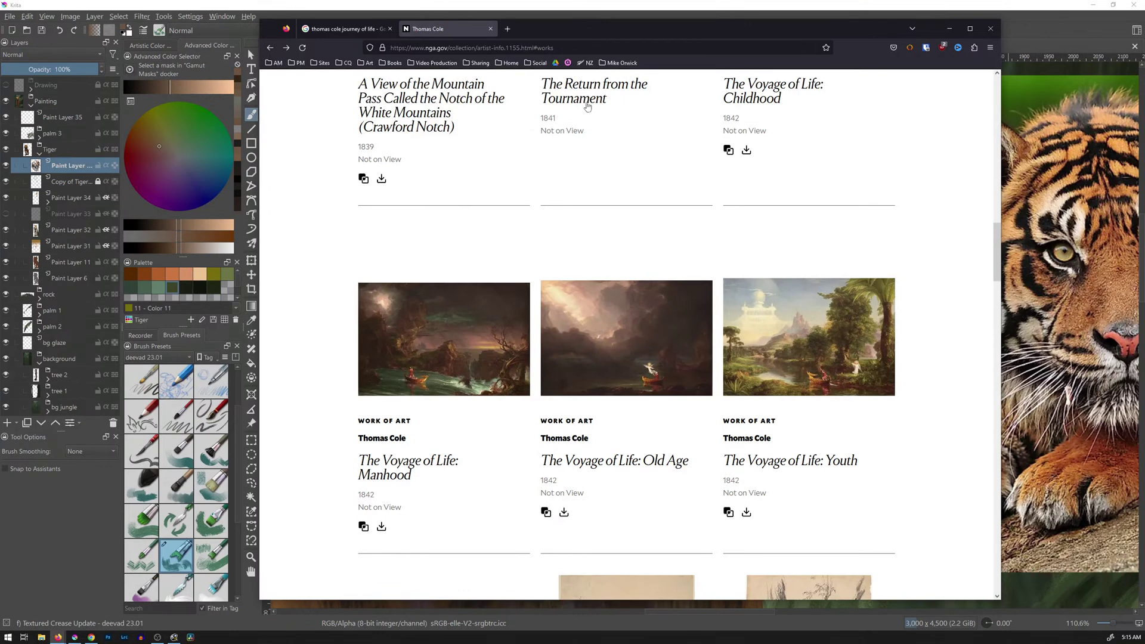
scroll(642, 402, down, 3)
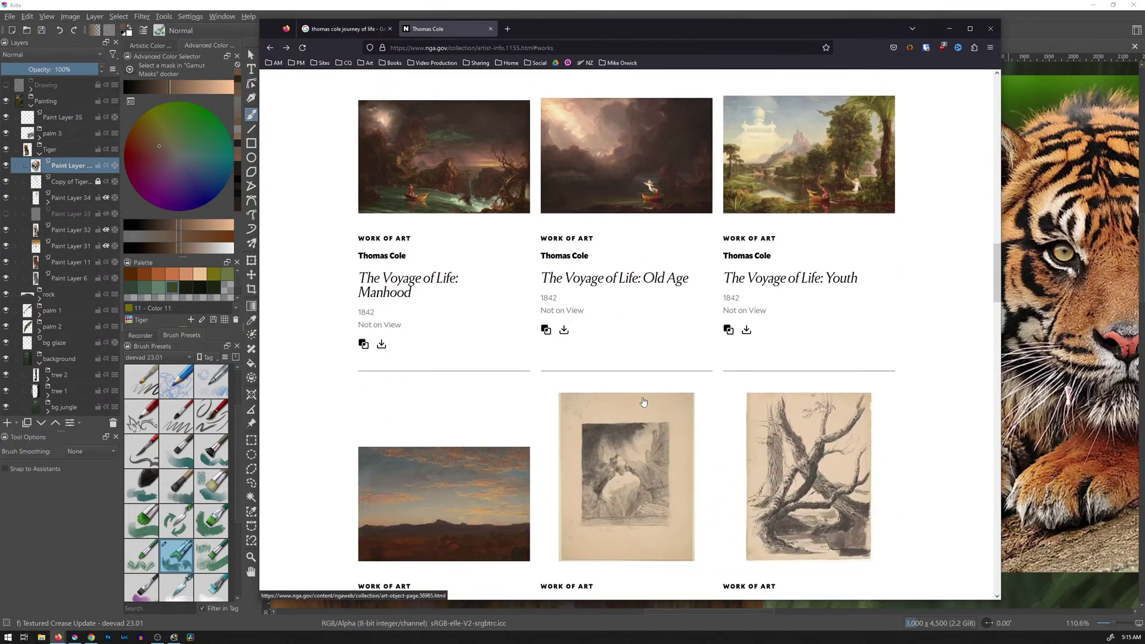
scroll(644, 401, up, 3)
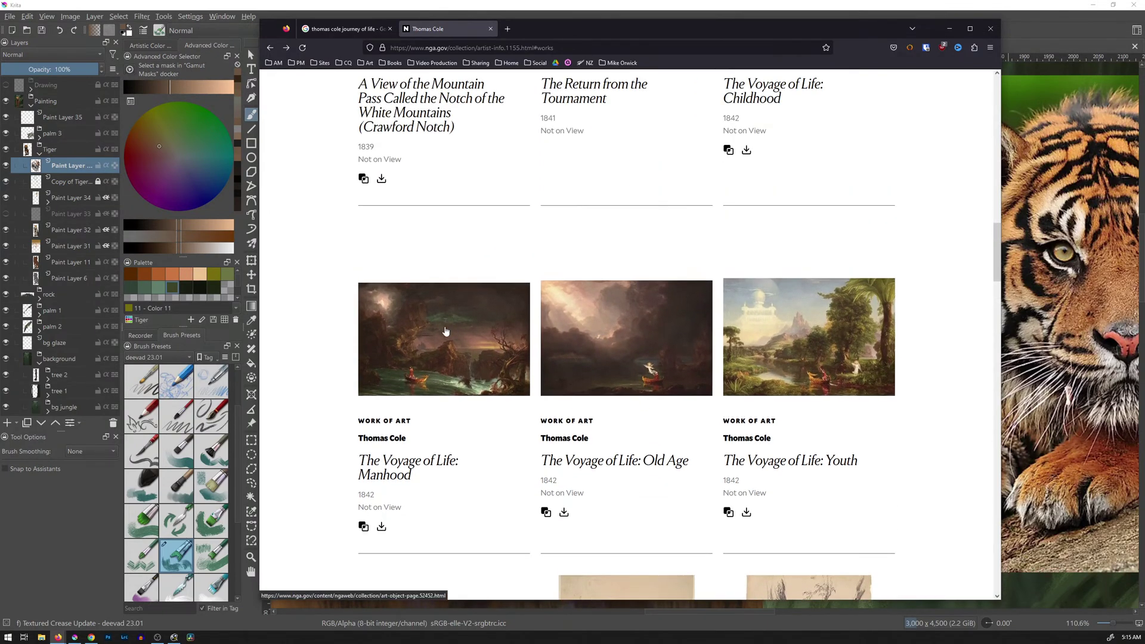
scroll(459, 340, up, 1)
scroll(459, 340, up, 2)
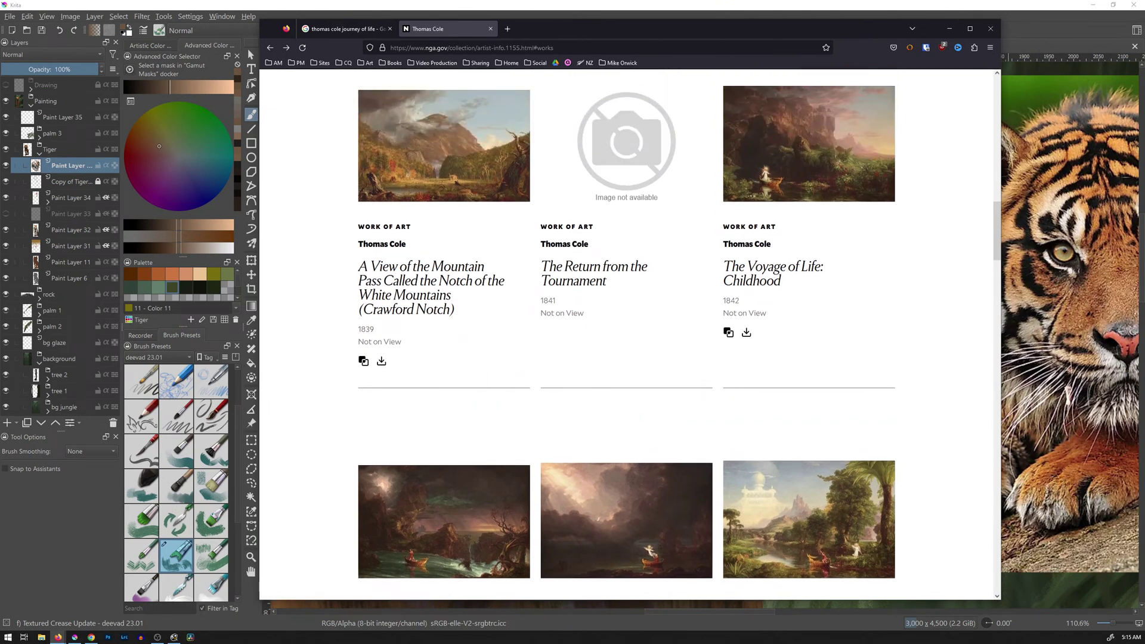
click(489, 28)
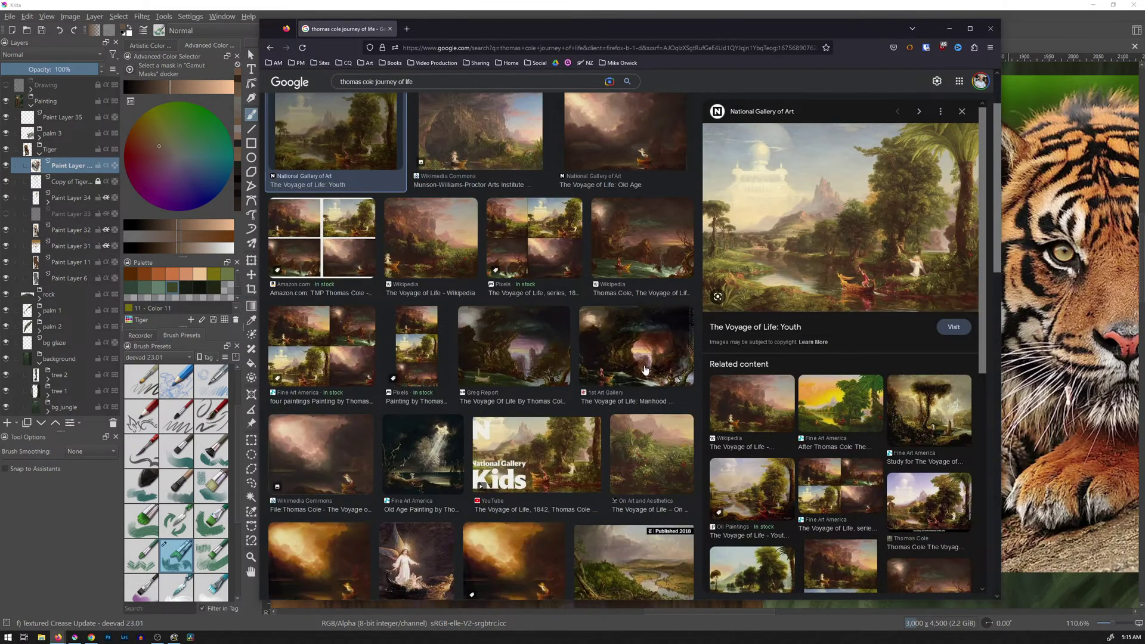
click(990, 29)
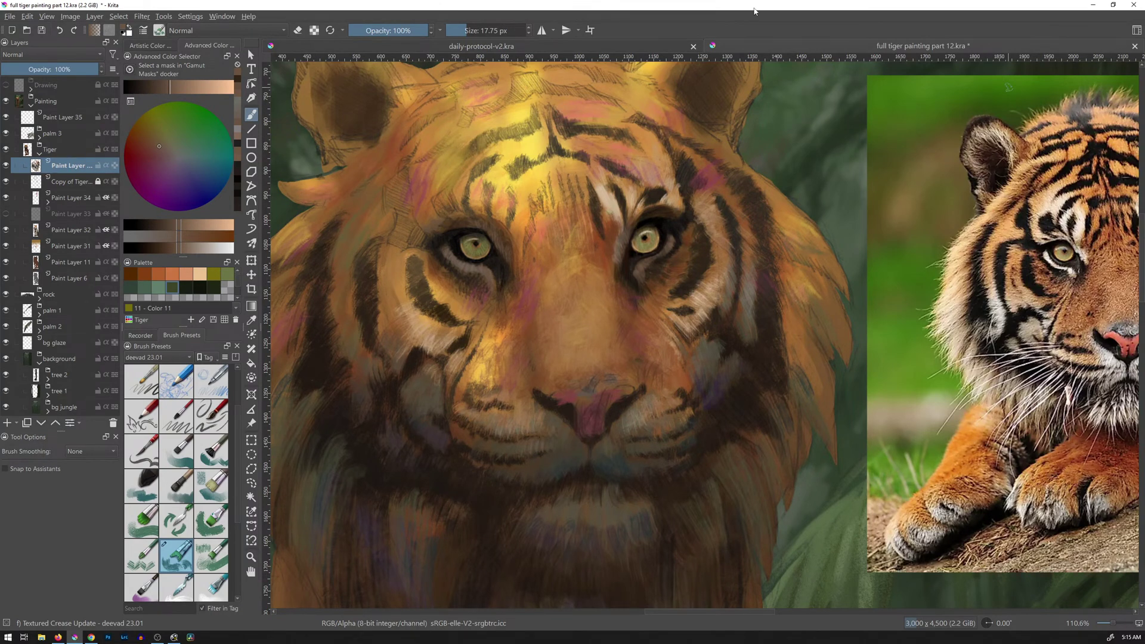
Paint the inner corners of both tiger eyes, using a brown sampled beside the right-hand eye for the left-hand one.
drag(630, 236, 624, 248)
ctrl+click(621, 240)
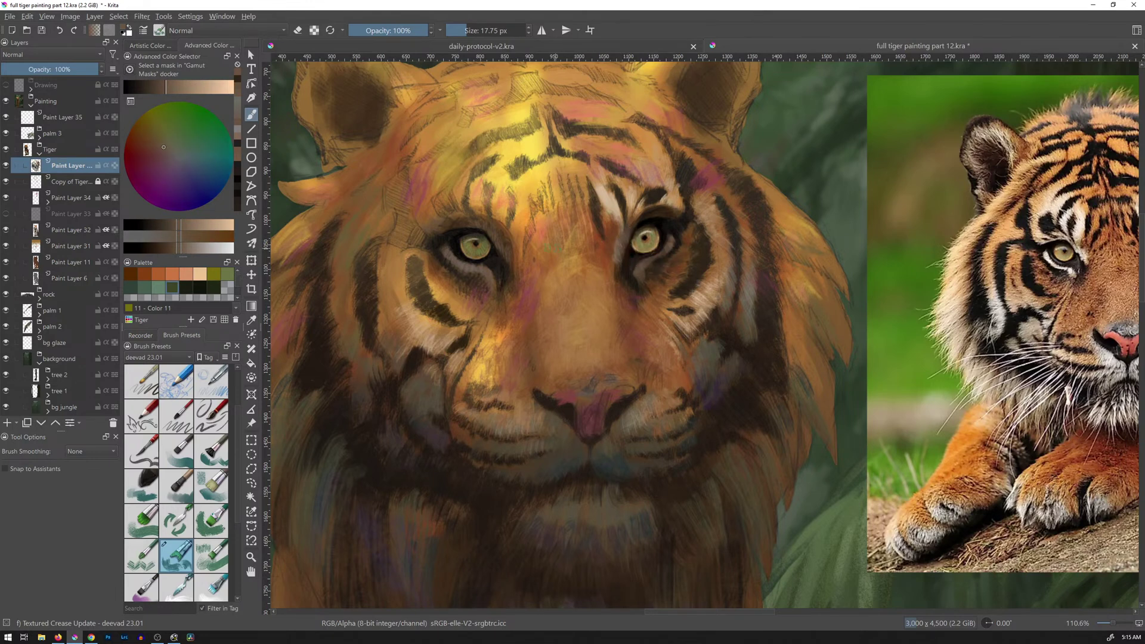
drag(499, 237, 507, 257)
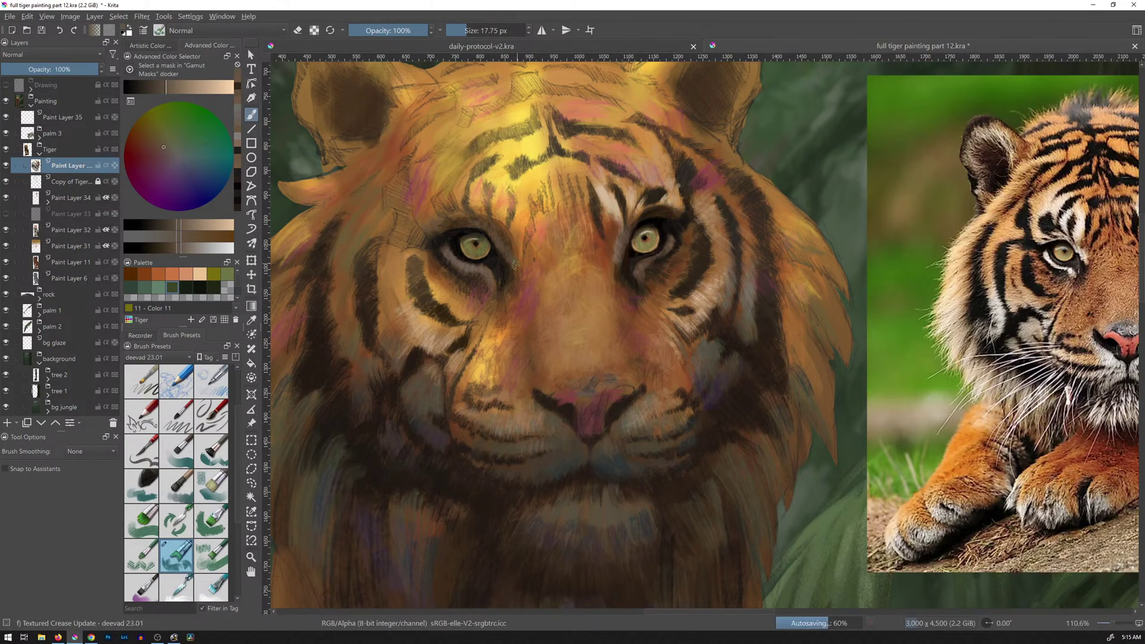
Sample light cream tones above the right-hand eye's inner corner and paint a highlight above the left-hand eye's inner corner.
ctrl+click(613, 210)
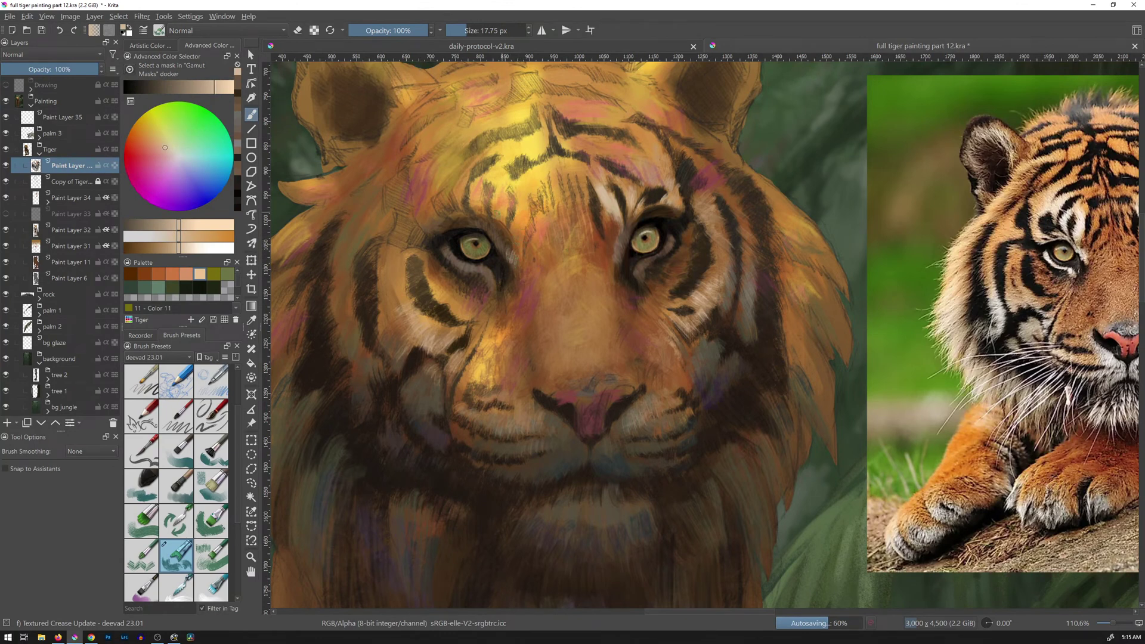
drag(211, 94, 192, 90)
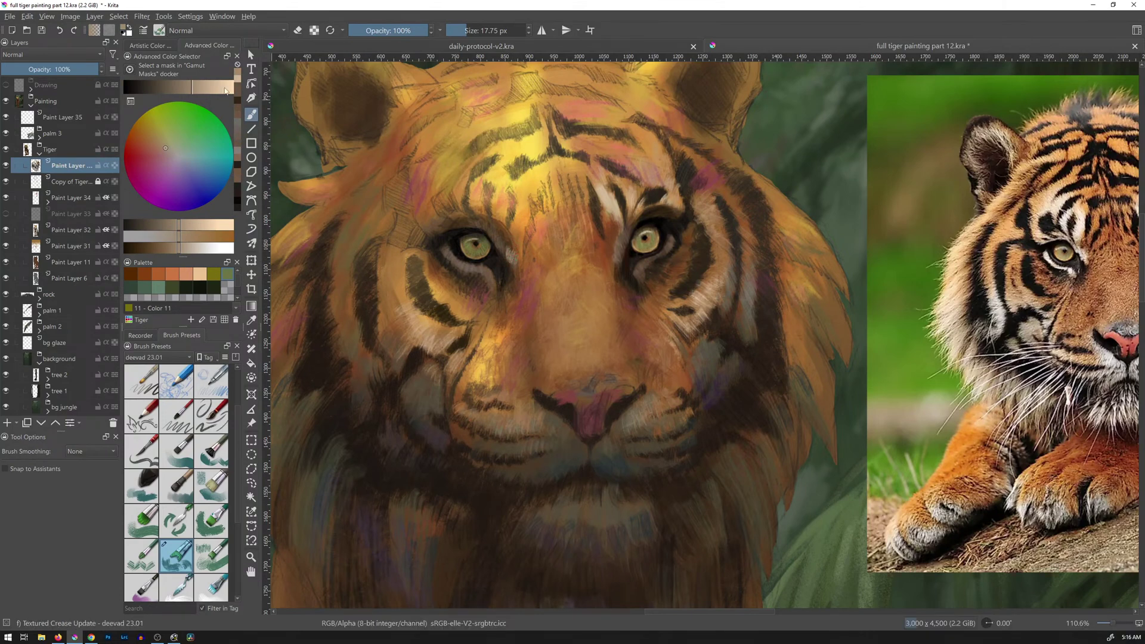
click(170, 88)
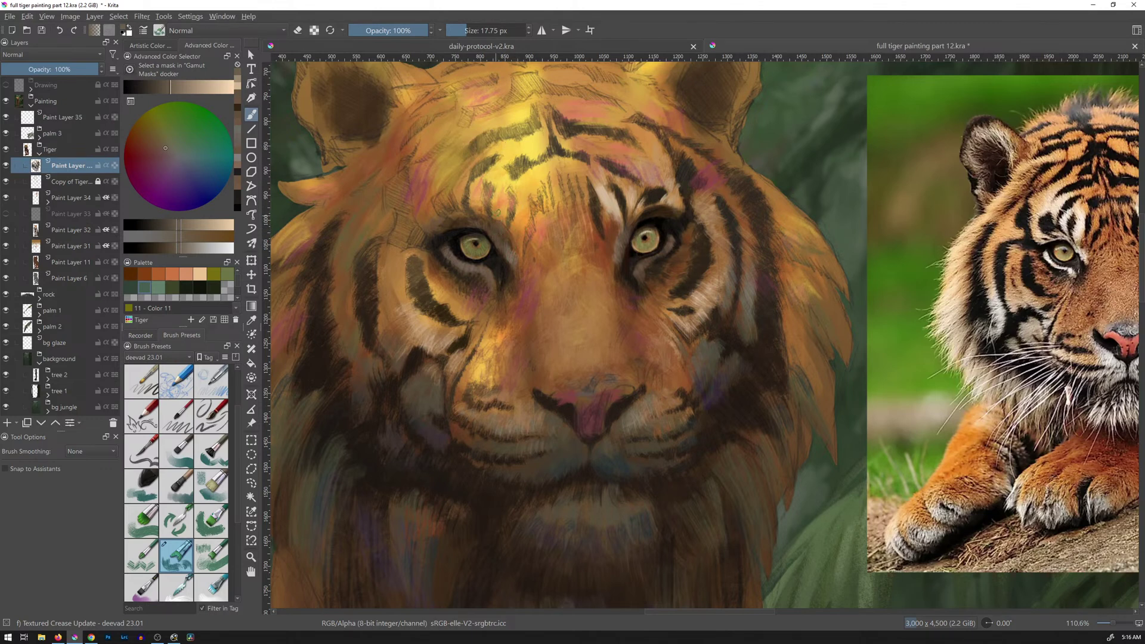
ctrl+click(624, 213)
ctrl+click(607, 210)
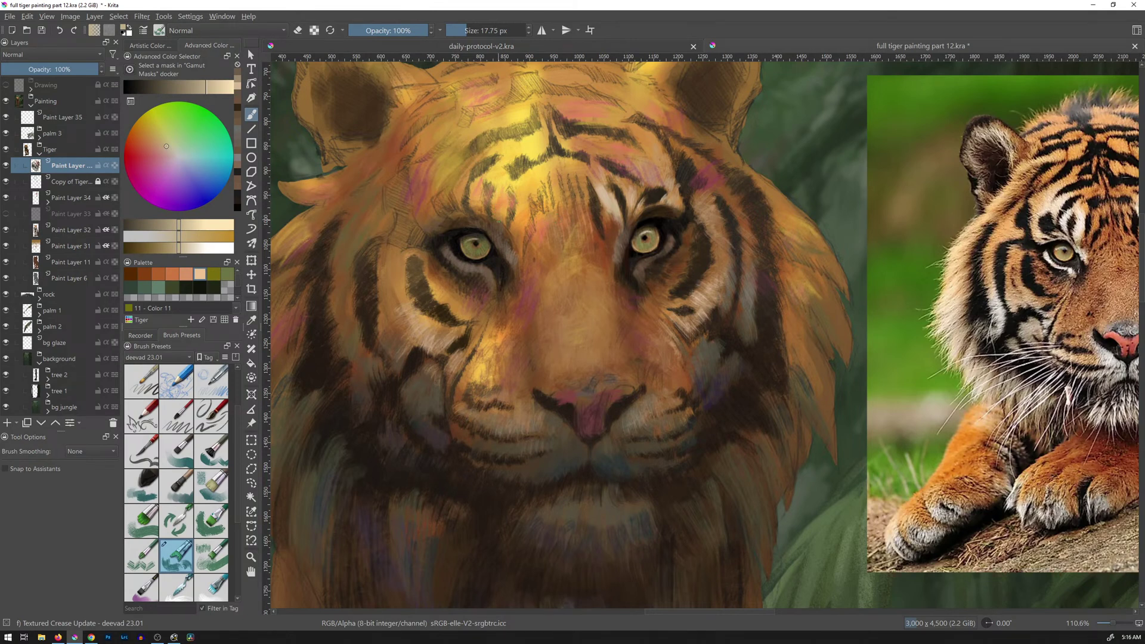
drag(498, 221, 501, 218)
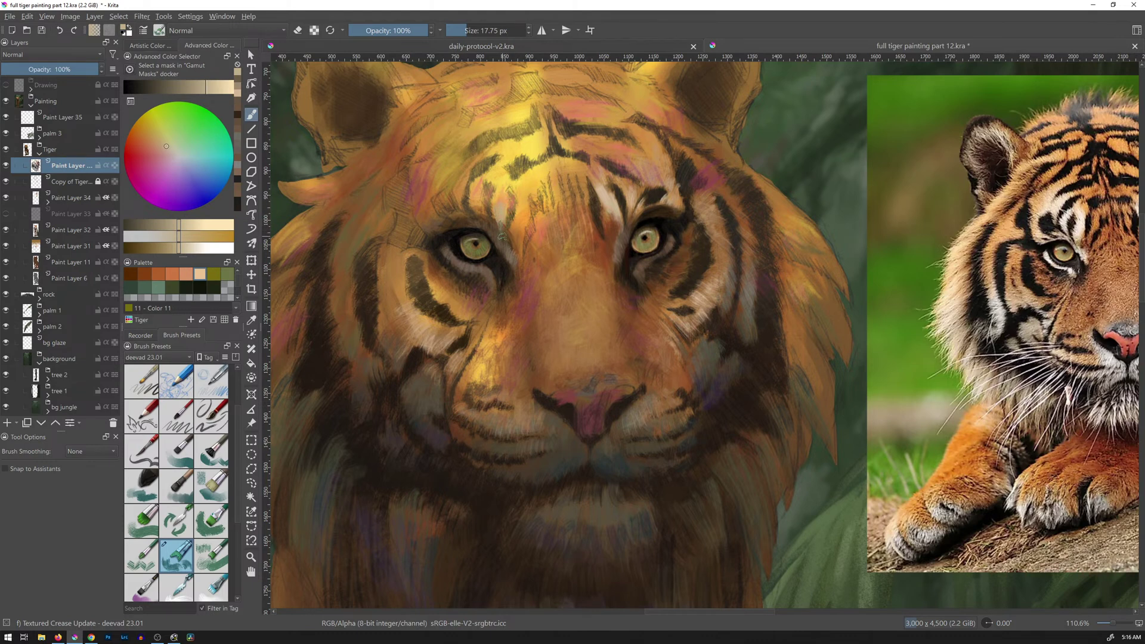
Shade the left-hand eye's inner corner with a sampled brown and touch up the fur above it with a slightly darkened cream.
ctrl+click(501, 233)
drag(501, 233, 505, 240)
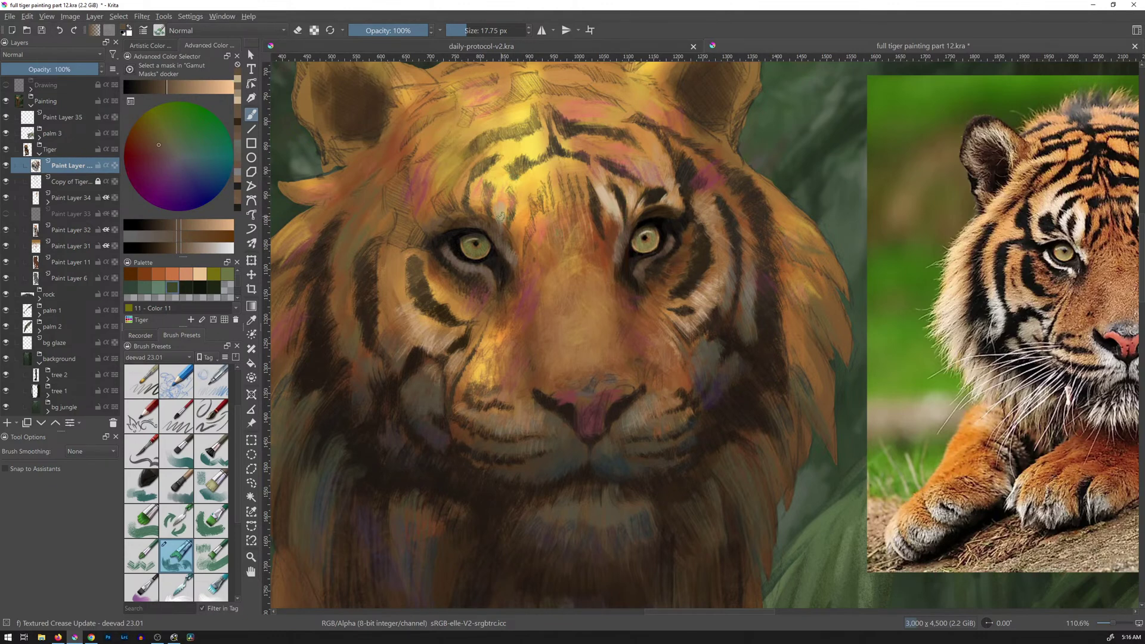
ctrl+click(500, 217)
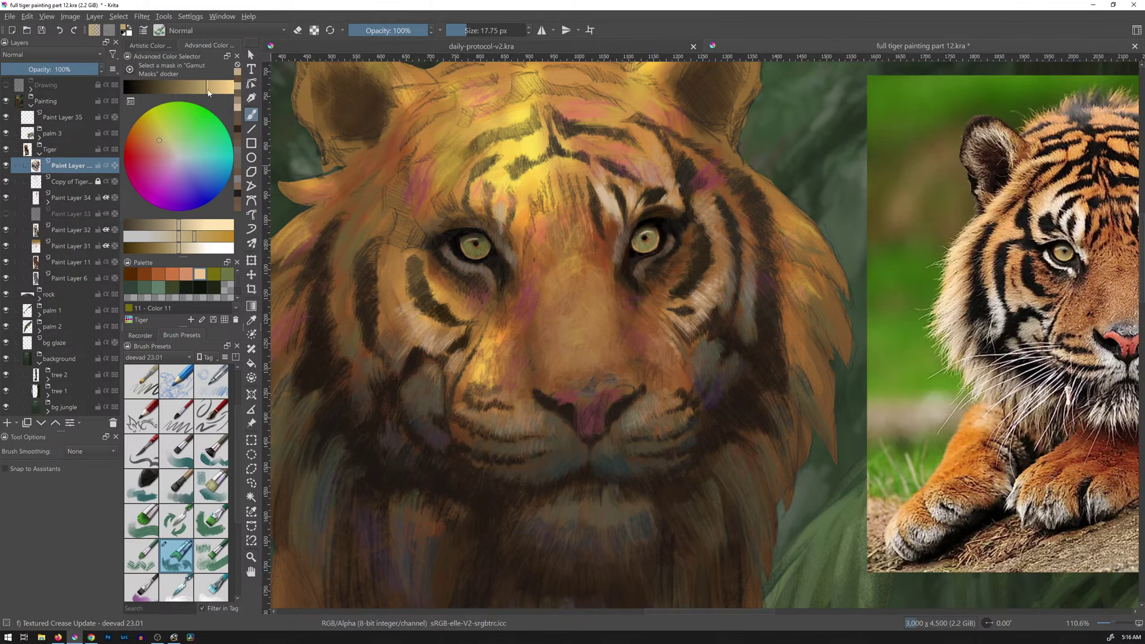
click(202, 85)
drag(501, 221, 505, 220)
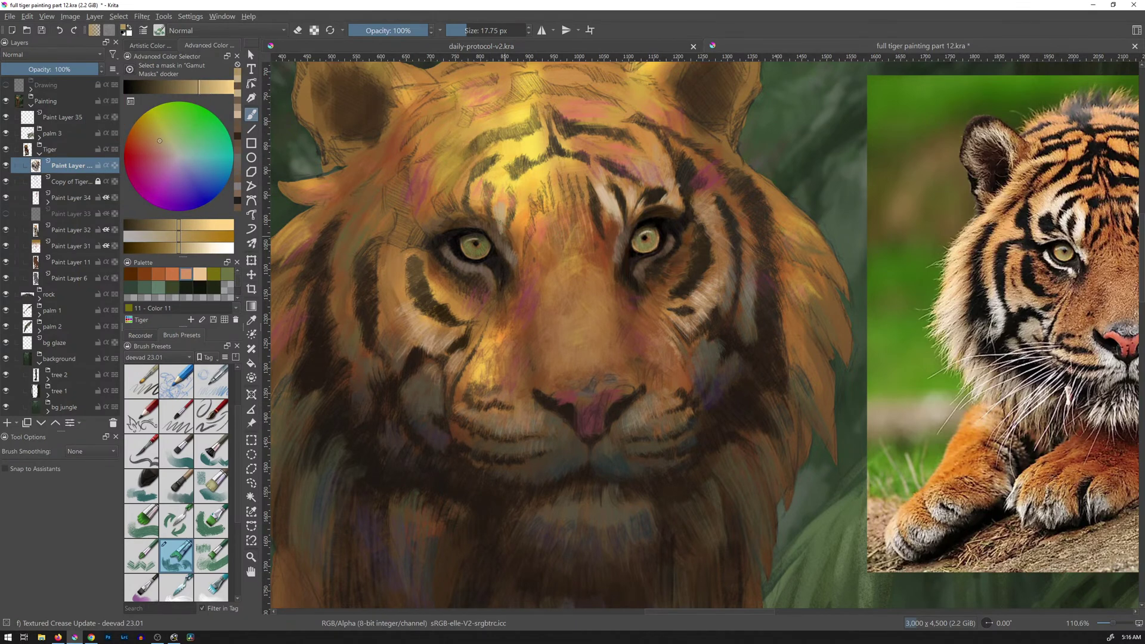
Sample browns around both eyes and blend them into the fur at and above the left-hand eye's inner corner.
ctrl+click(508, 235)
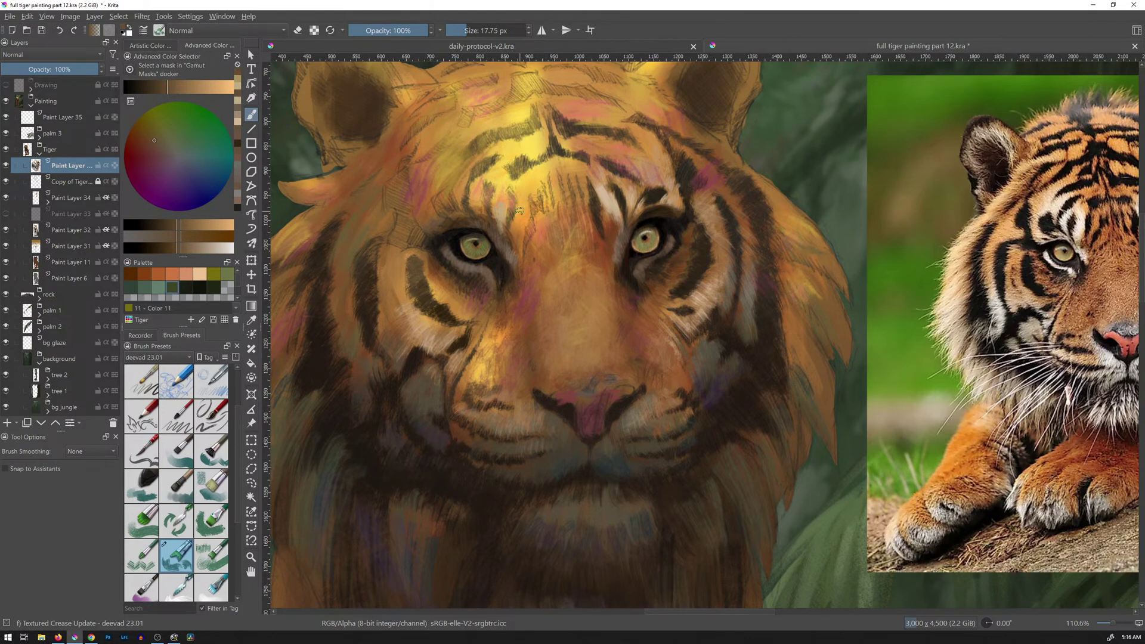
ctrl+click(616, 229)
click(509, 237)
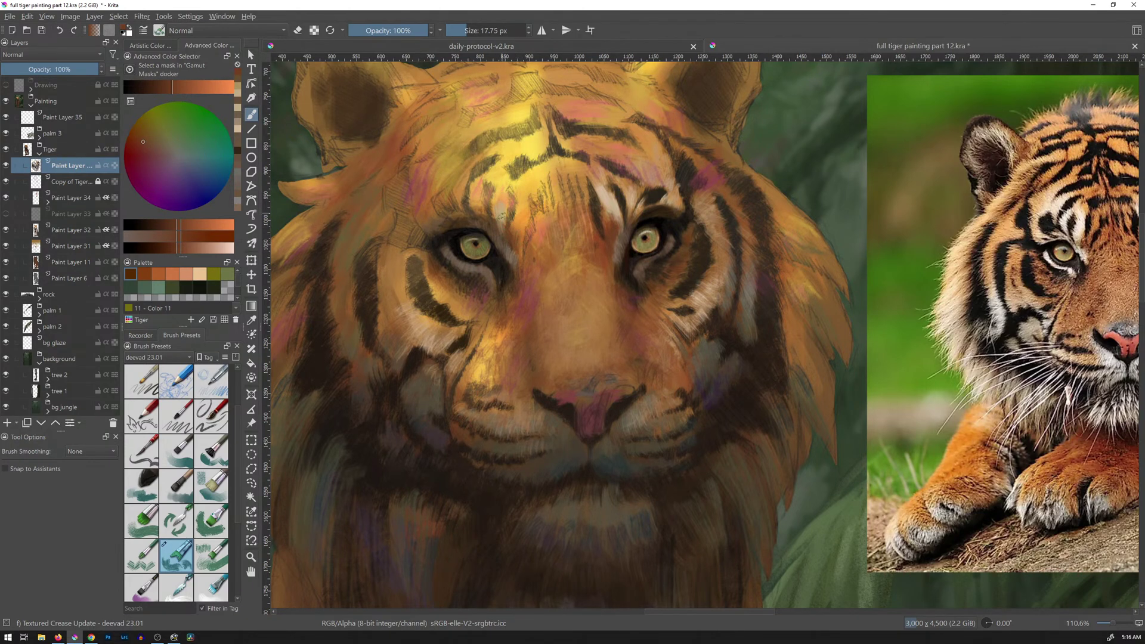
ctrl+click(501, 239)
drag(502, 208, 504, 219)
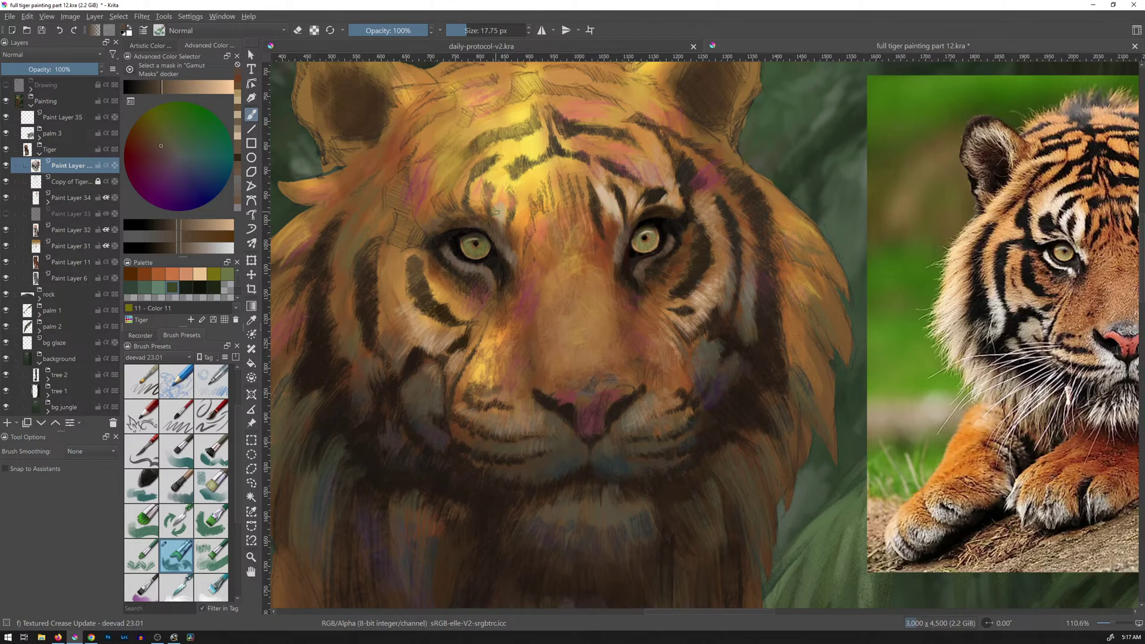
Paint the upper lid of the left-hand eye from its outer corner to the middle with sampled dark and muted browns.
ctrl+click(486, 220)
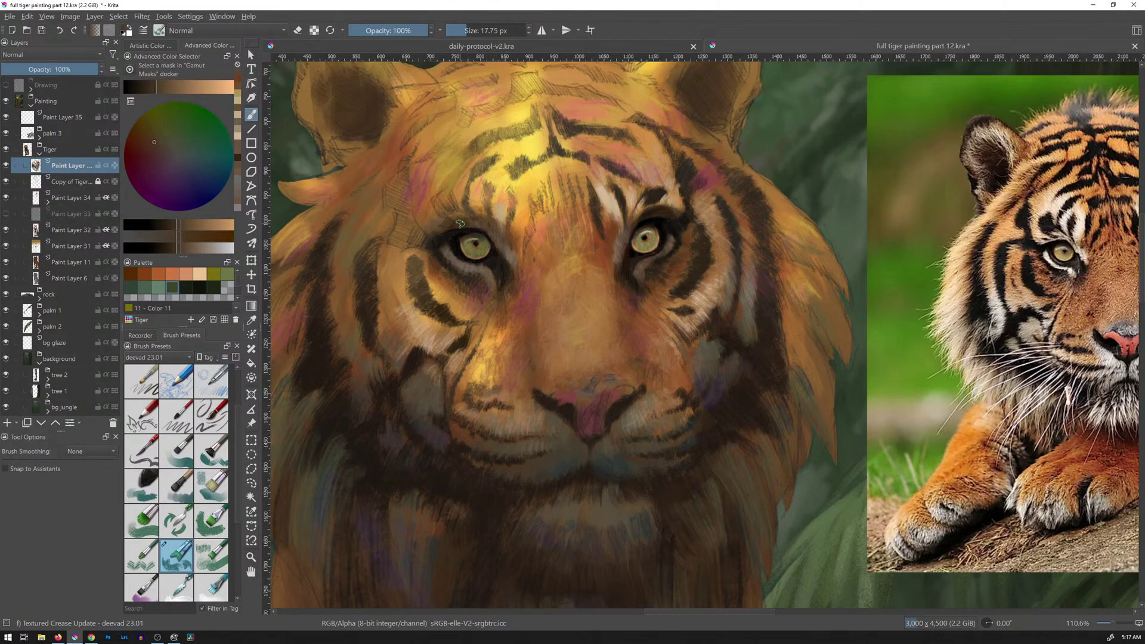
drag(438, 229, 440, 229)
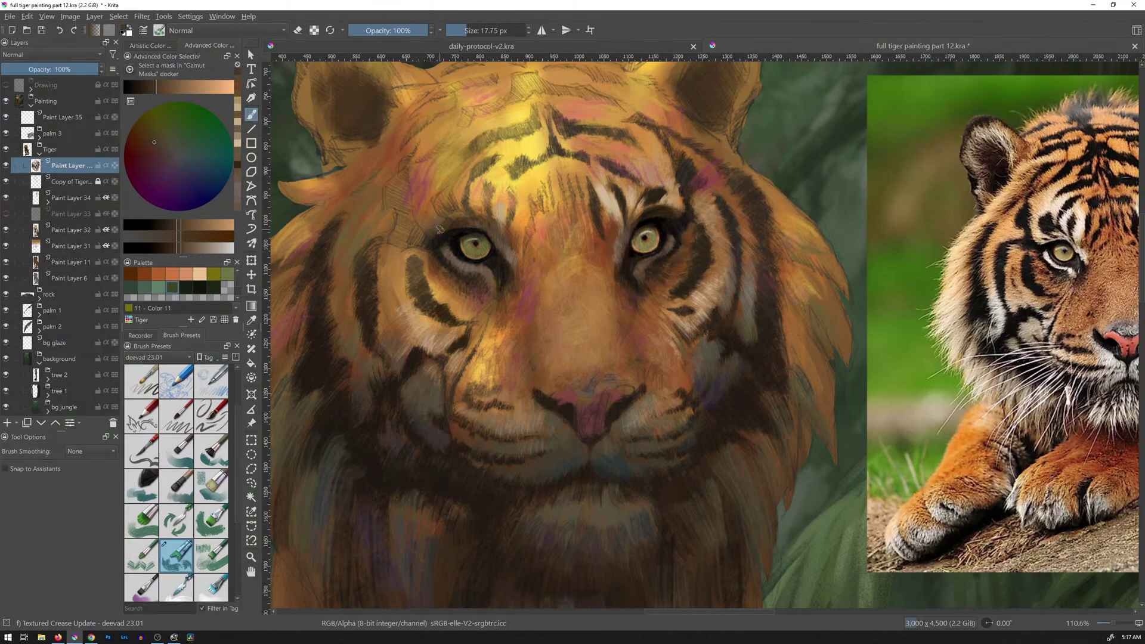
ctrl+click(496, 225)
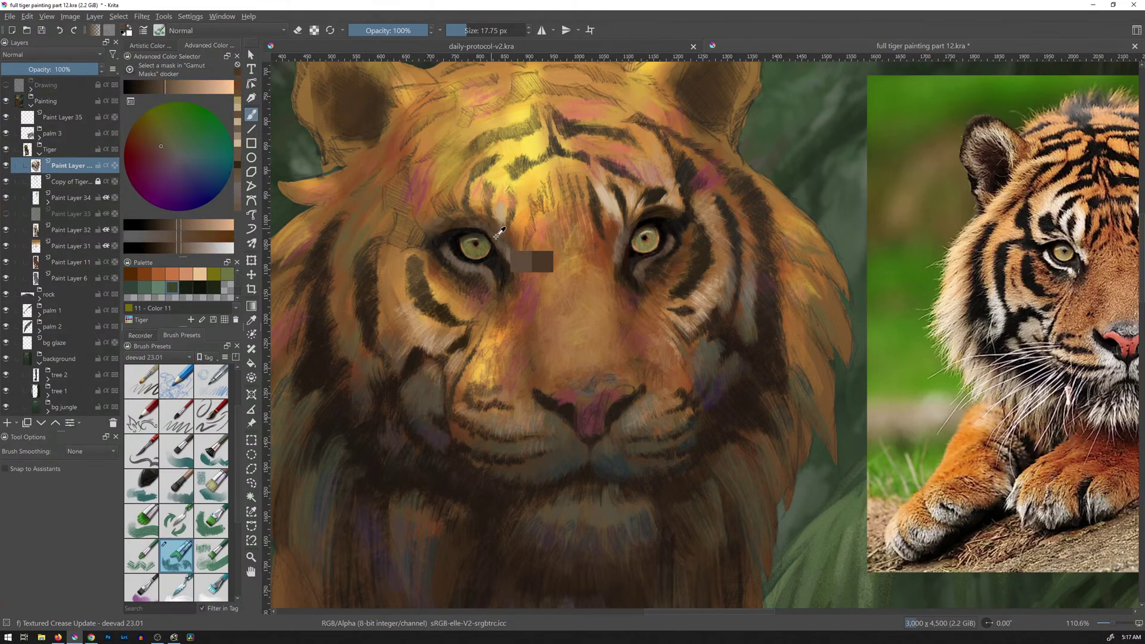
drag(459, 220, 470, 221)
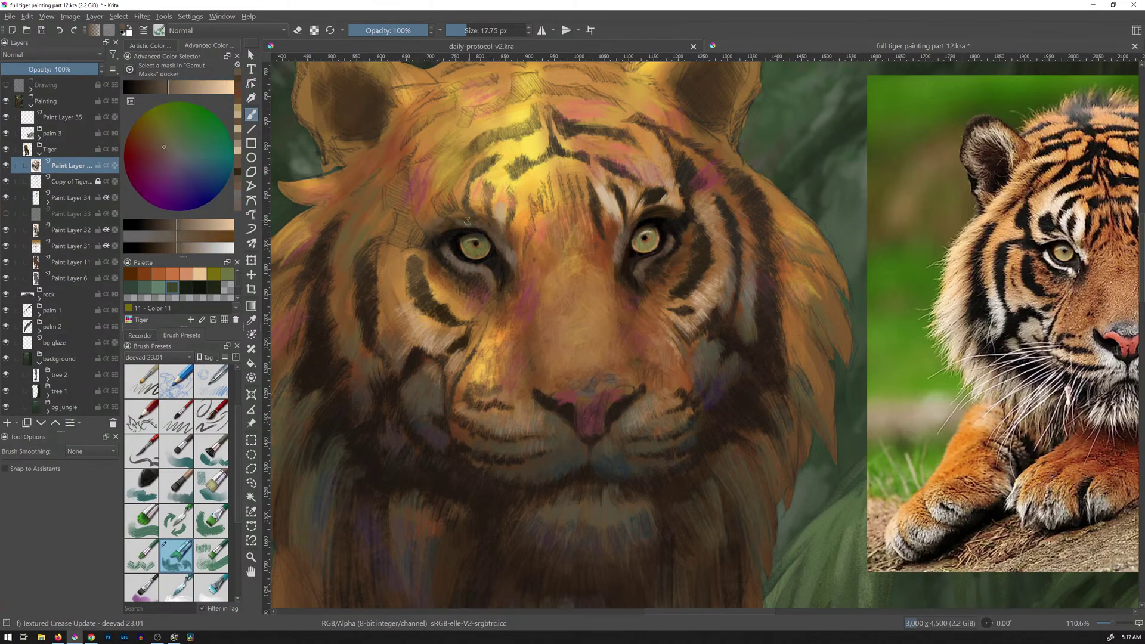
click(163, 88)
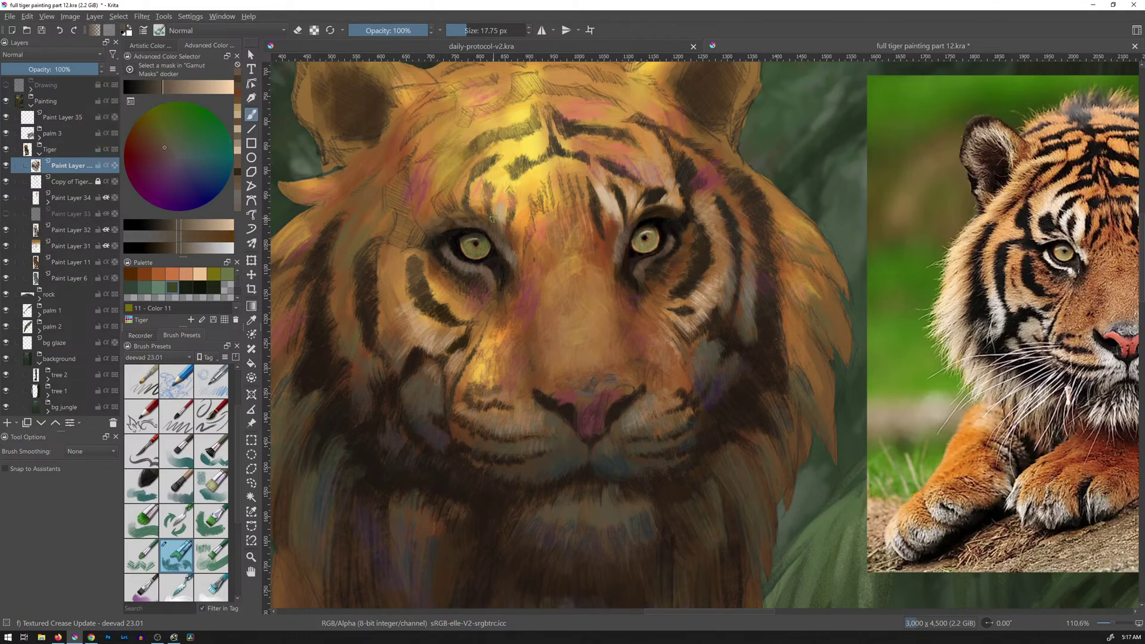
drag(462, 220, 460, 221)
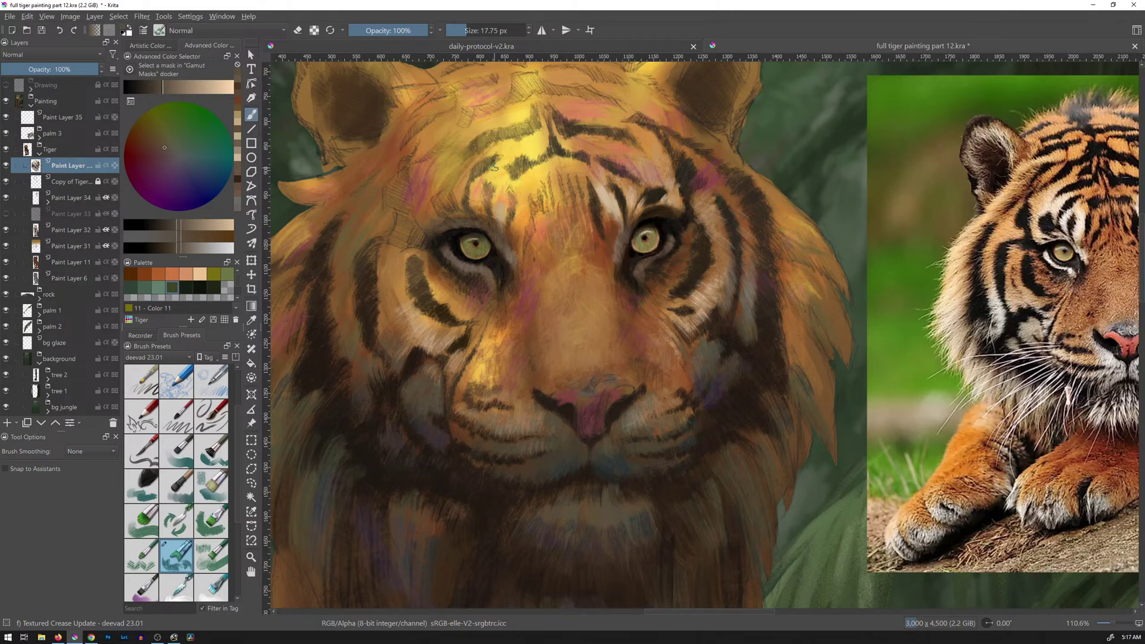
Sample a brown from the left-hand eye's upper lid, make it darker and greyer, and shade the lid's outer end with it.
ctrl+click(456, 226)
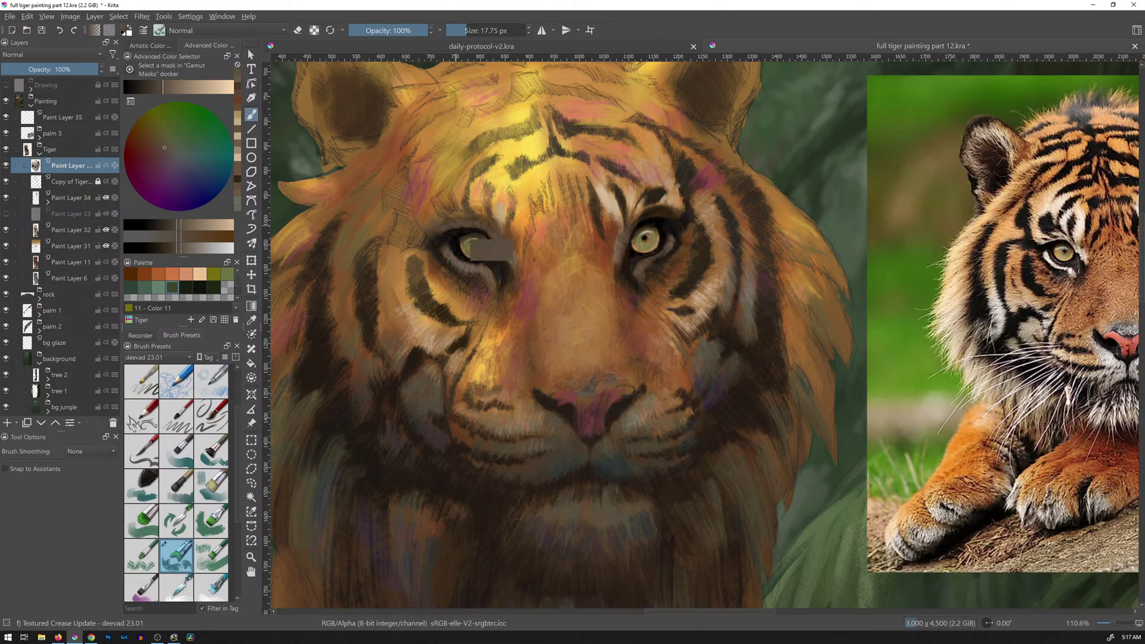
click(161, 90)
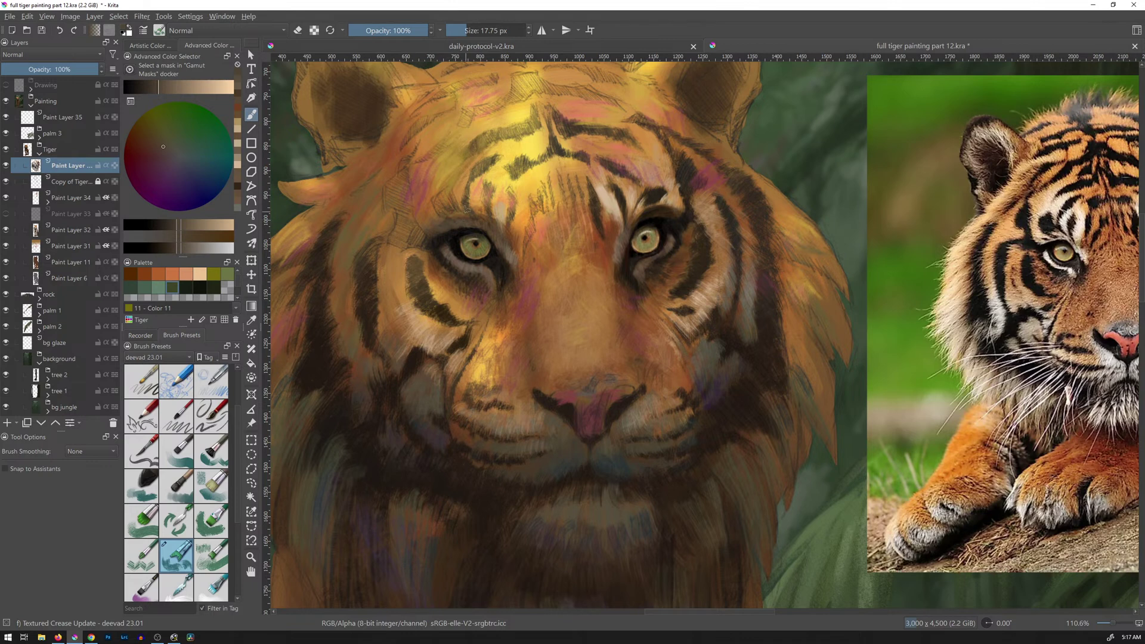
click(155, 89)
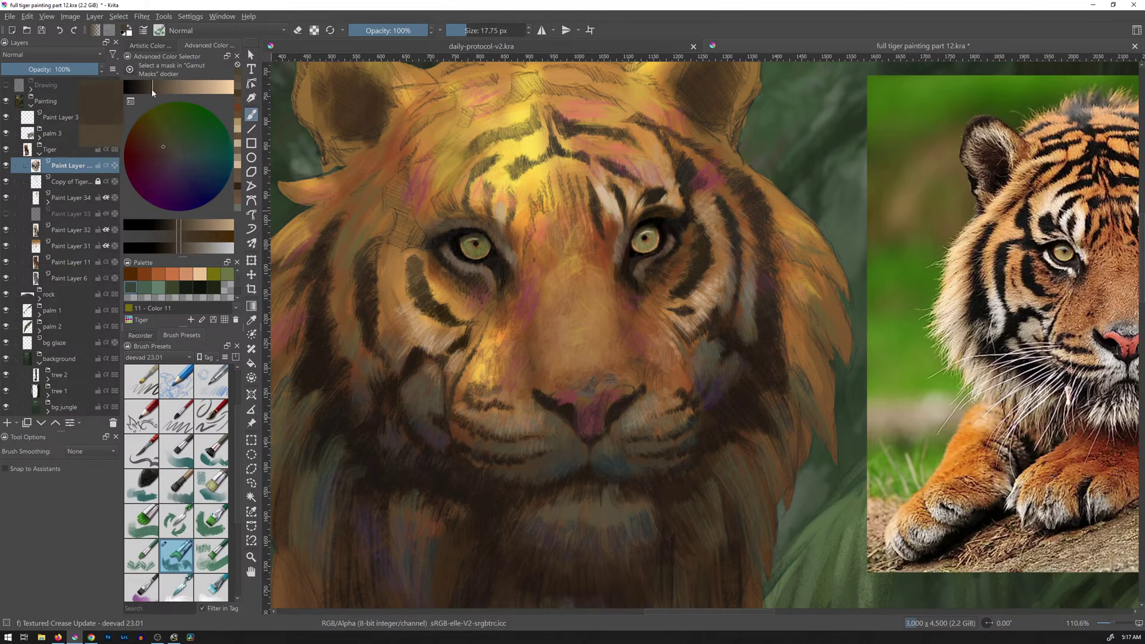
click(176, 239)
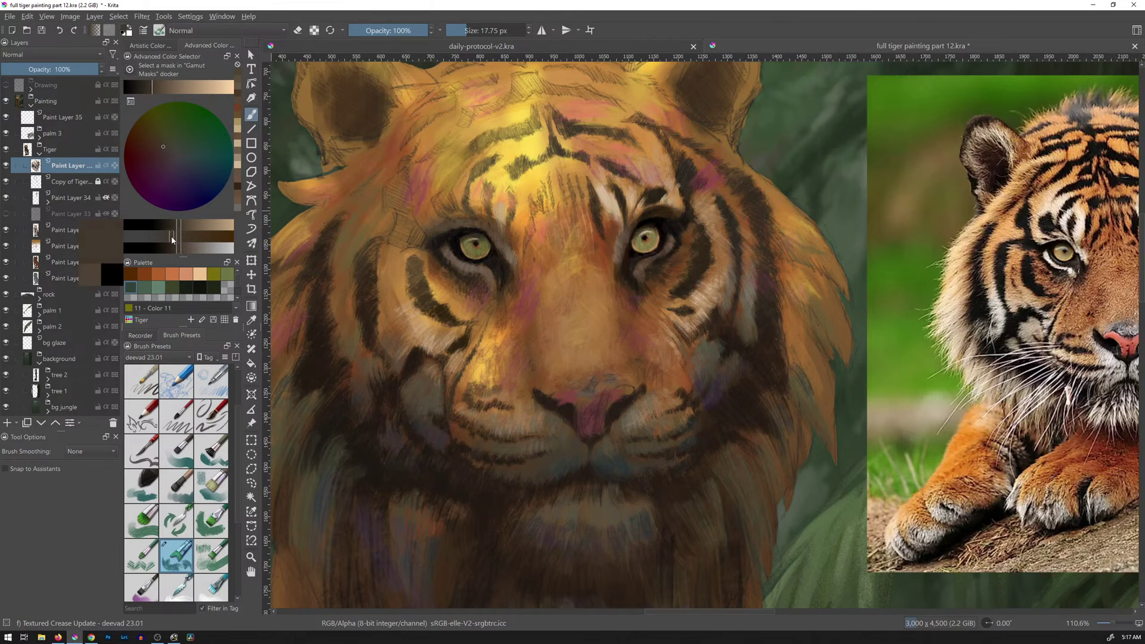
click(171, 242)
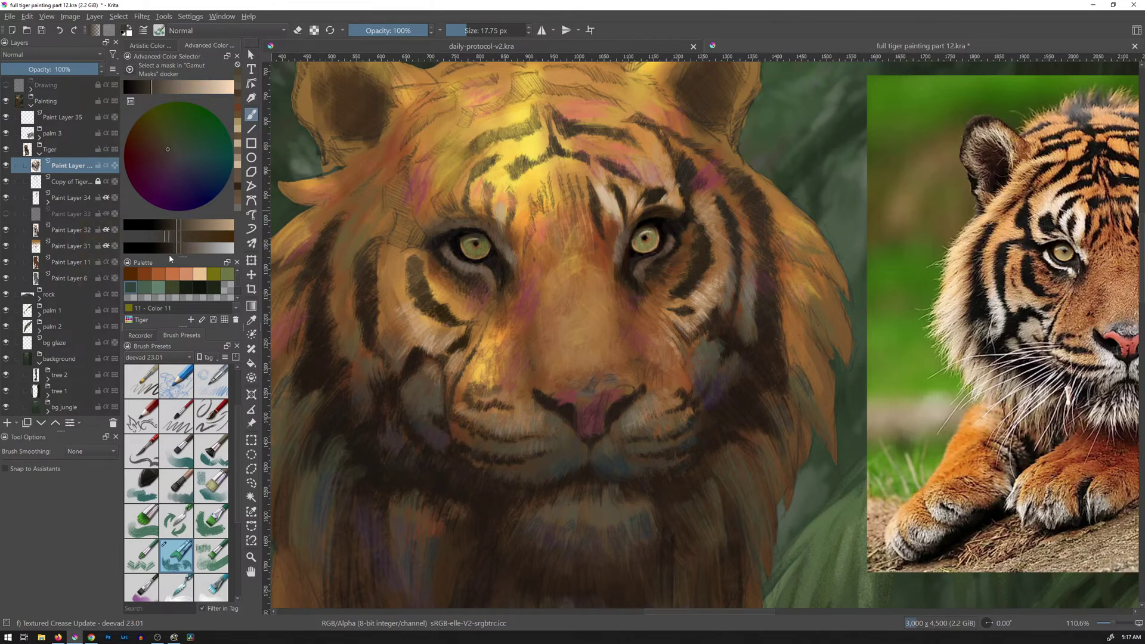
mouse_move(440, 232)
mouse_down()
mouse_move(431, 237)
mouse_move(459, 229)
mouse_up()
Shade the left-hand eye's inner corner and the edge below it with sampled very dark tones and a near-black neutral.
ctrl+click(448, 232)
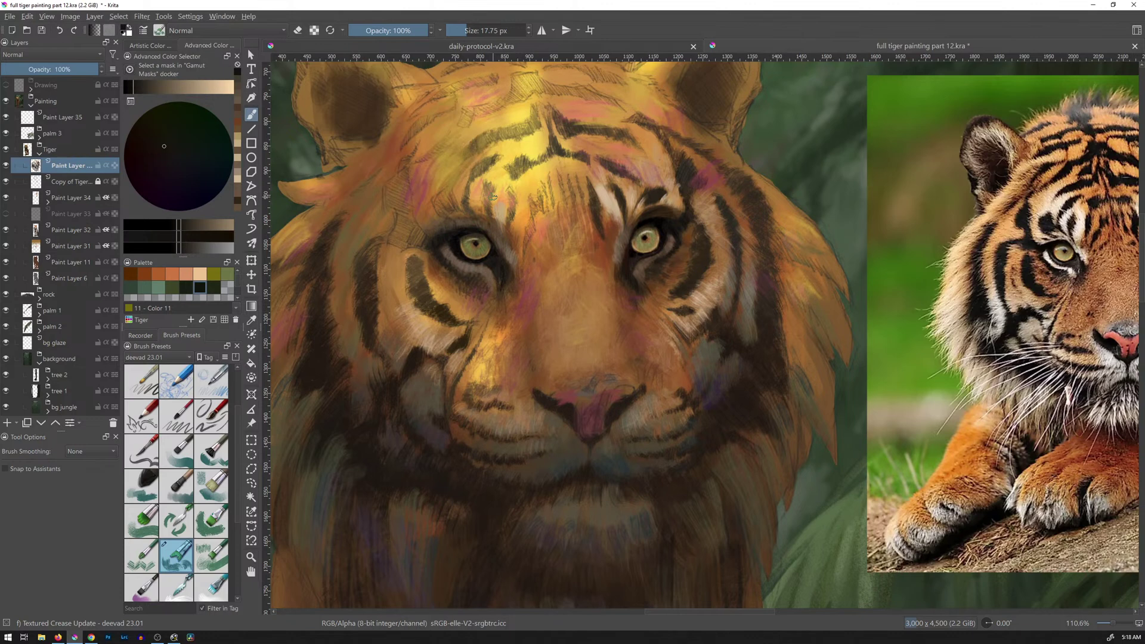
ctrl+click(502, 256)
drag(496, 255, 494, 265)
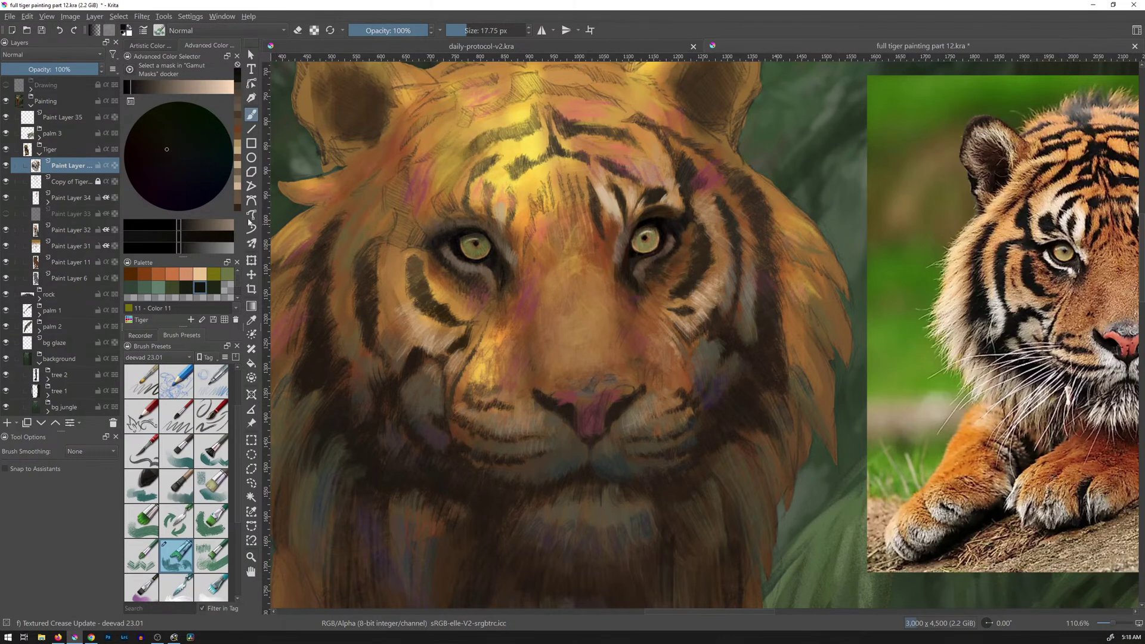
click(174, 153)
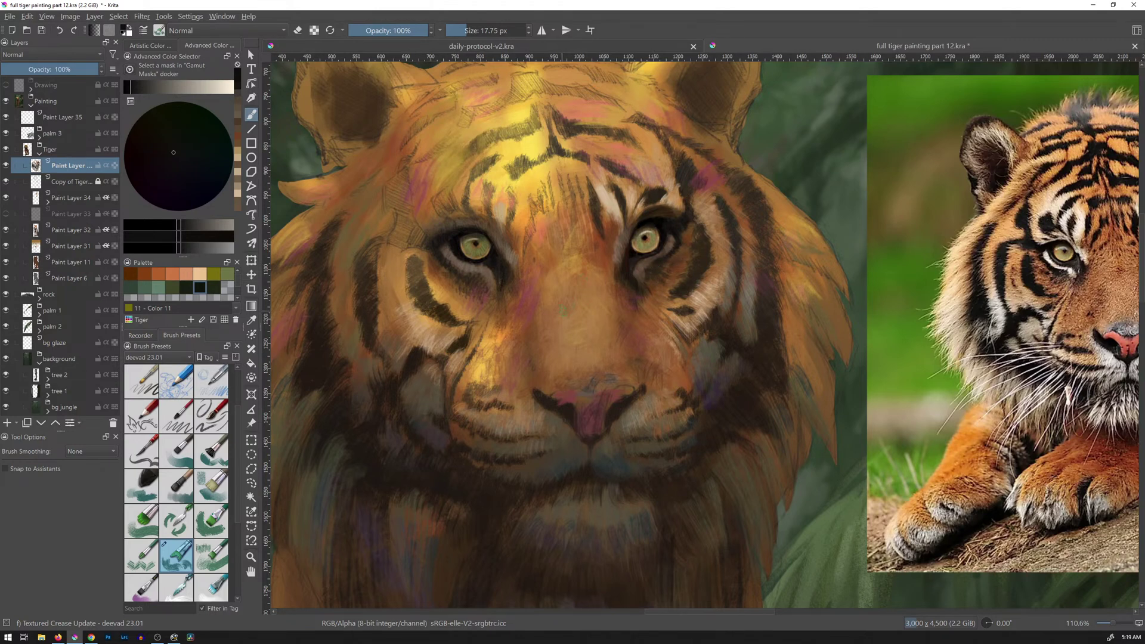
ctrl+click(494, 266)
ctrl+click(499, 276)
Paint a dark stripe mark above the left-hand eye's inner corner with tones sampled from the right-hand brow and forehead stripes.
ctrl+click(656, 197)
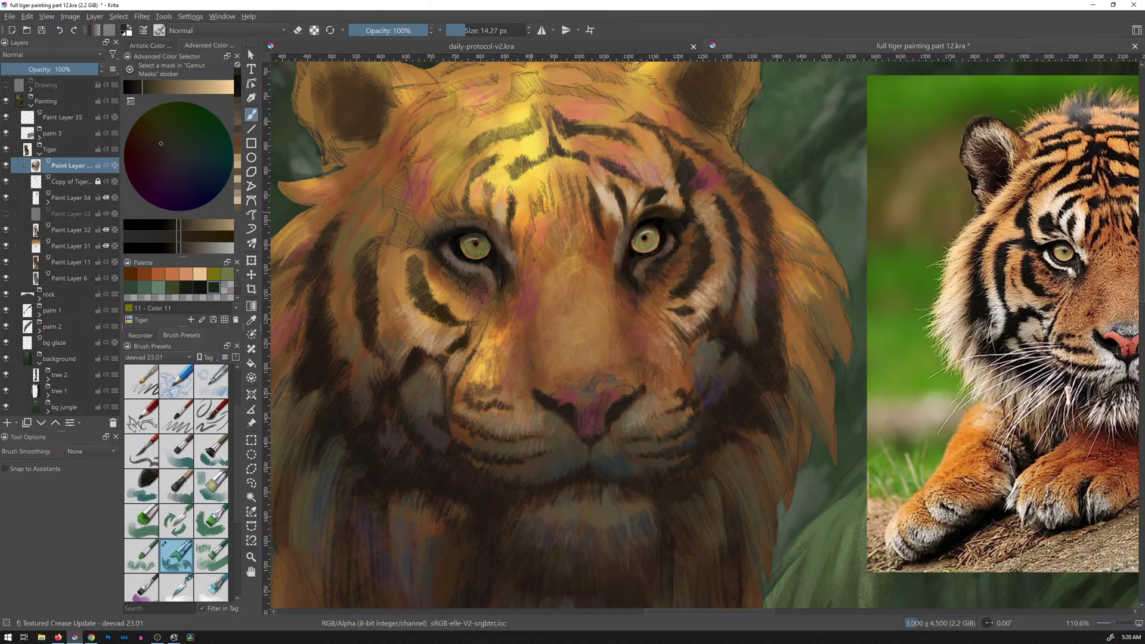
ctrl+click(591, 189)
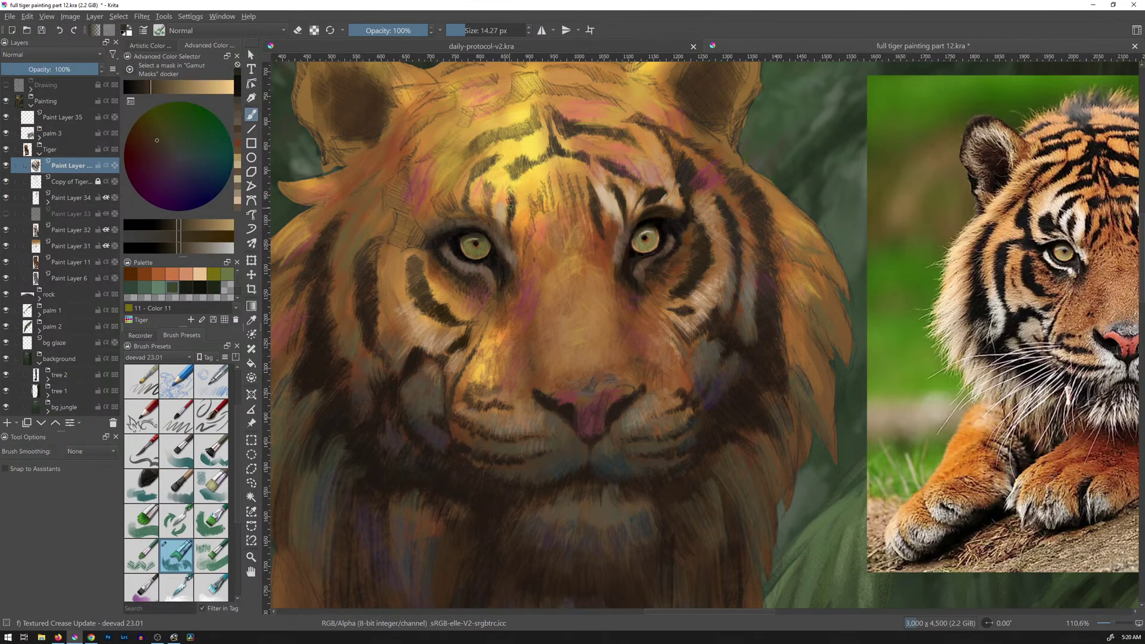
drag(507, 210, 511, 213)
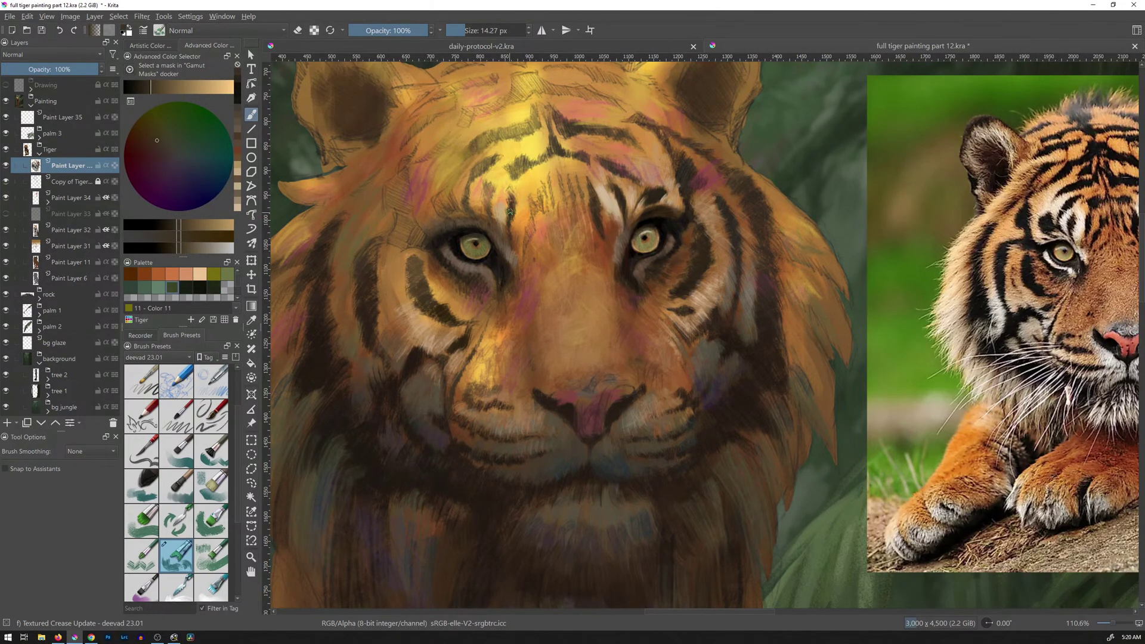
drag(512, 197, 506, 200)
Refine the stripe marks and fur above the left-hand eye with sampled dark, brown and cream tones, using a 10.35 px brush.
ctrl+click(658, 190)
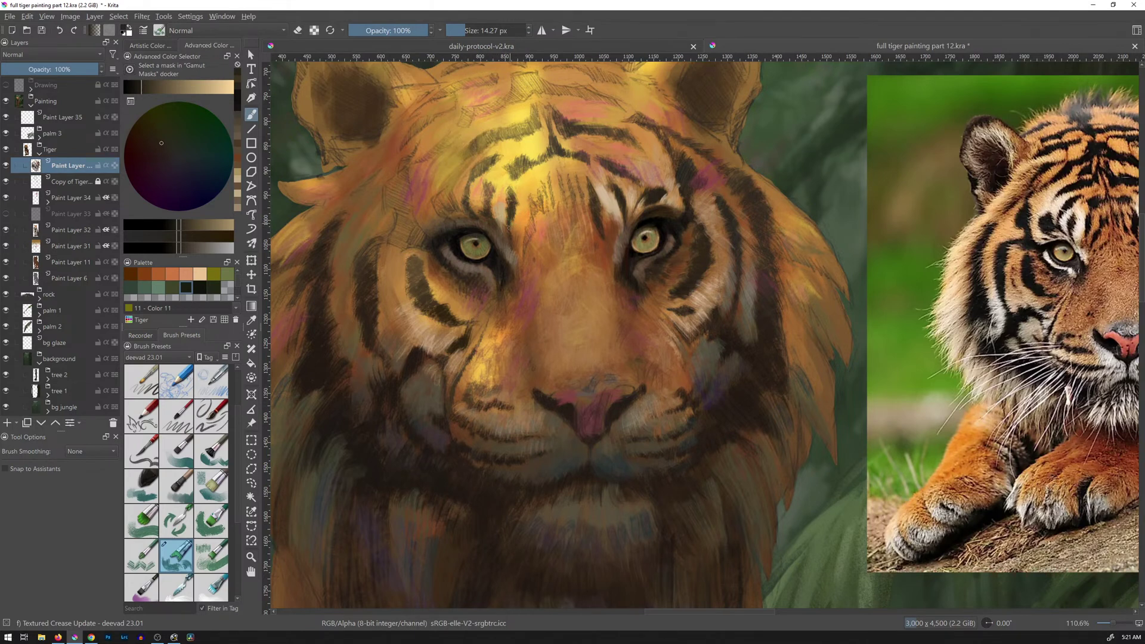
key(bracketleft)
ctrl+click(489, 204)
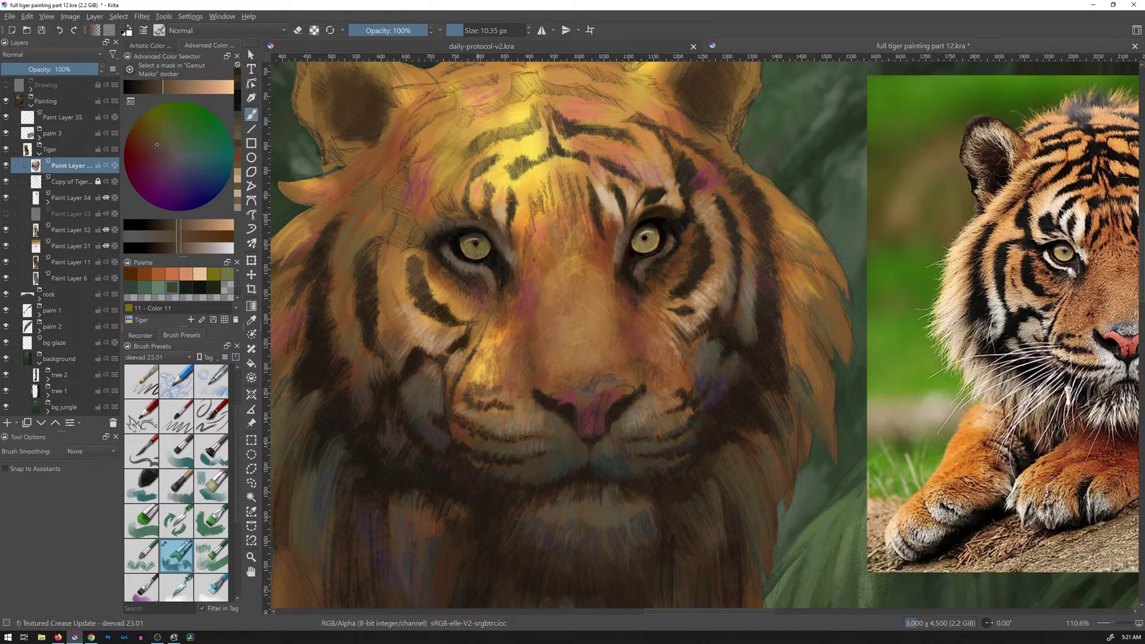
ctrl+click(508, 207)
drag(475, 214, 480, 203)
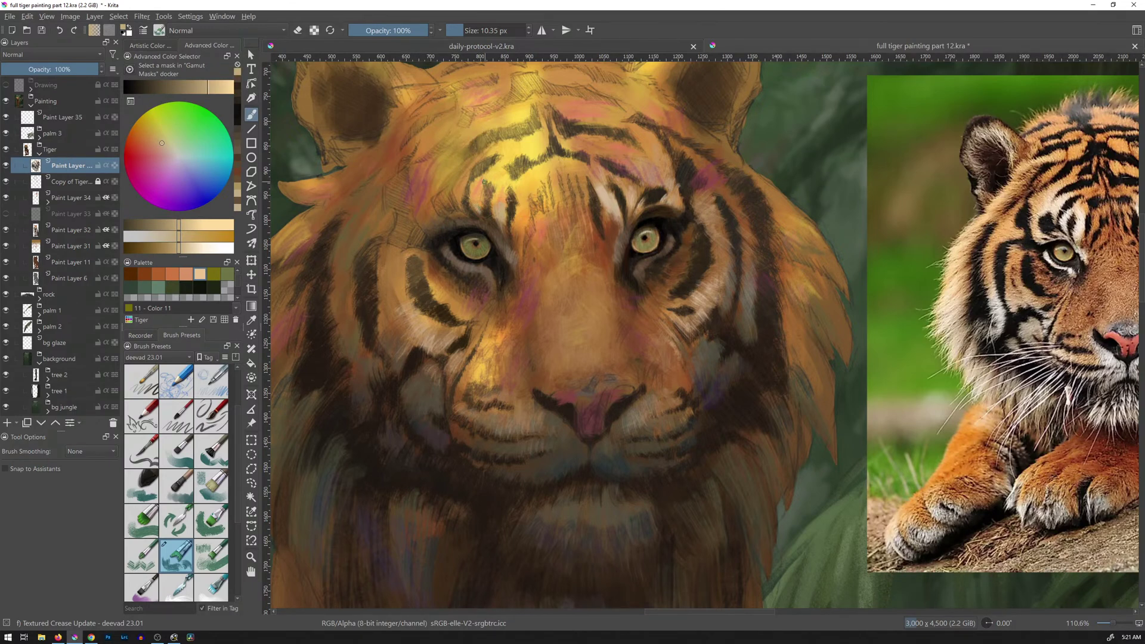
Add light cream fur strokes beside the upper nose bridge and above the left-hand eye.
drag(540, 242, 544, 240)
ctrl+click(510, 213)
ctrl+click(498, 205)
drag(477, 204, 476, 213)
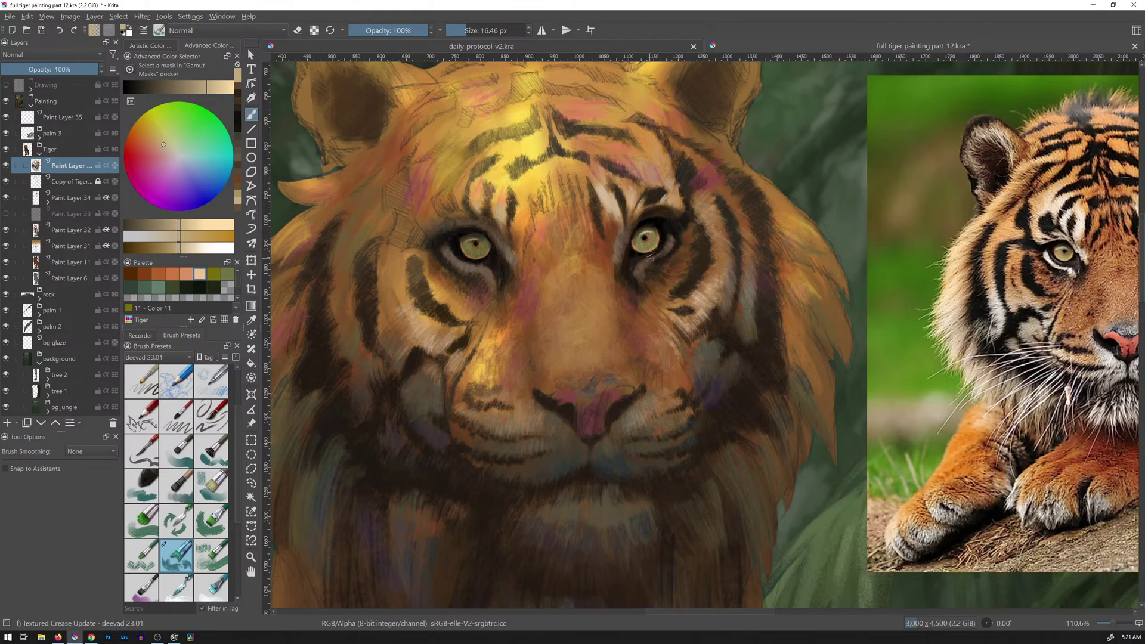
Paint a dark stripe mark above the left-hand eye's outer corner with a tone sampled from the stripe above the right-hand eye.
scroll(653, 254, down, 2)
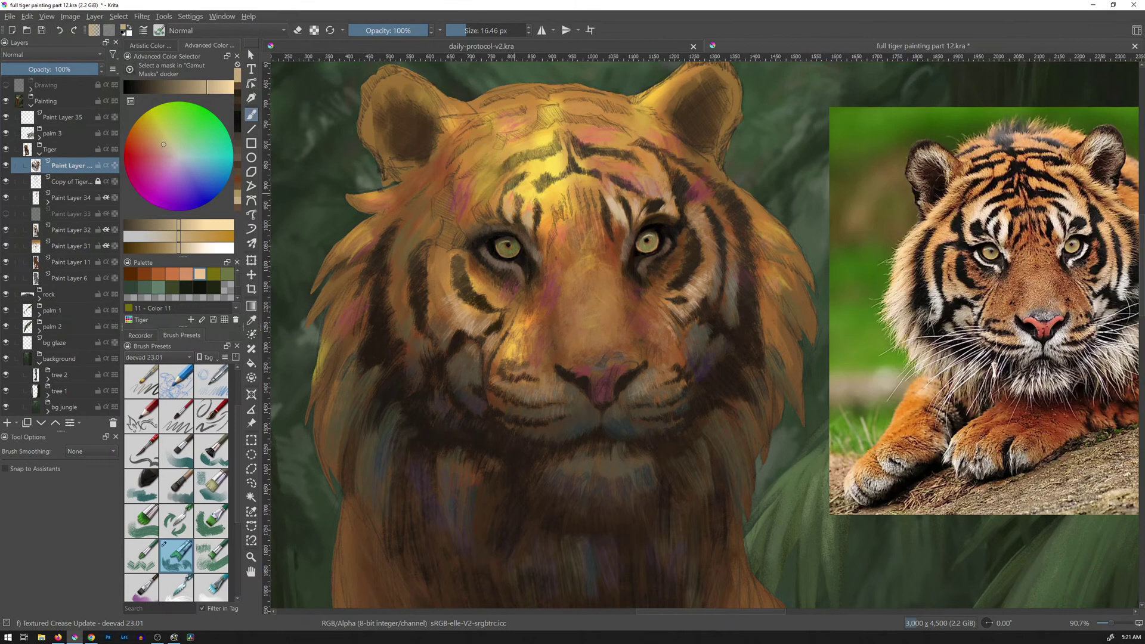
ctrl+click(518, 224)
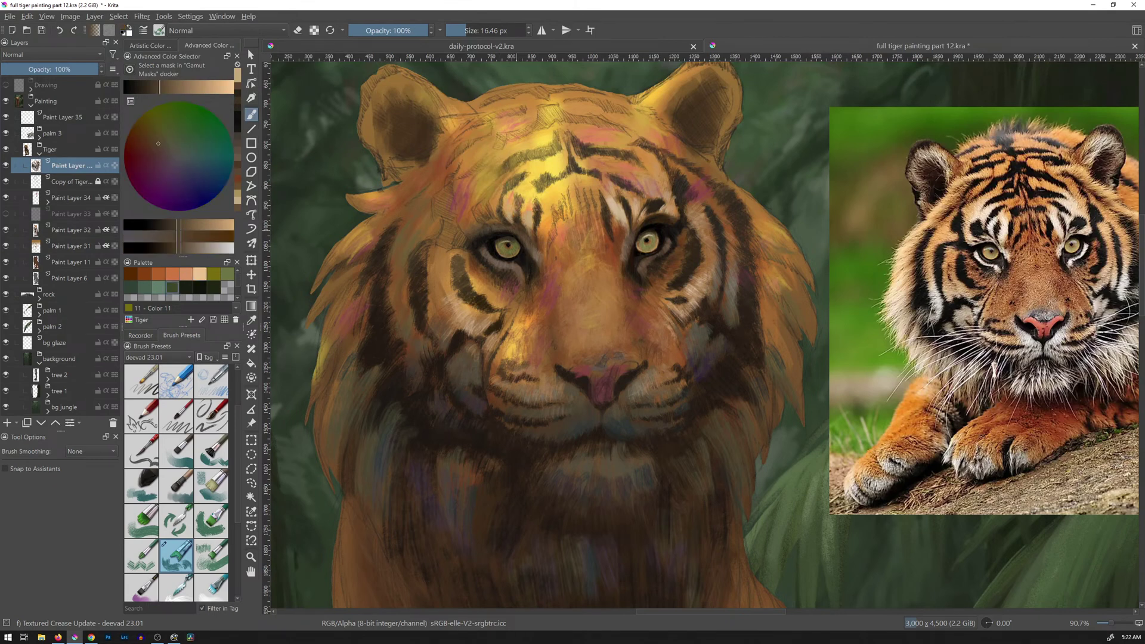
ctrl+click(522, 228)
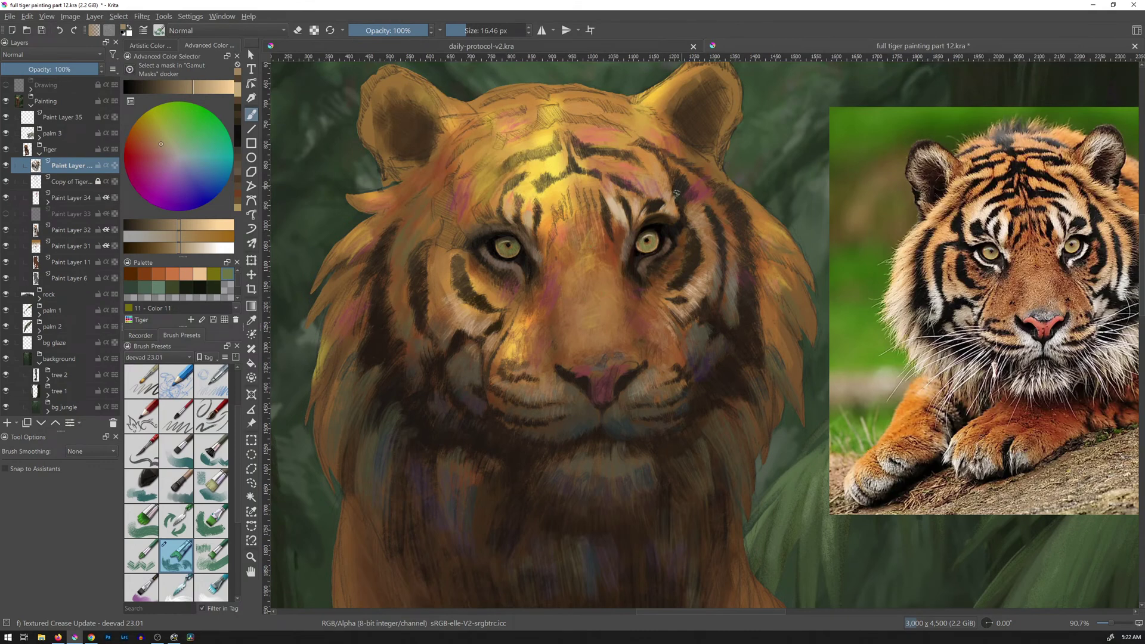
ctrl+click(658, 203)
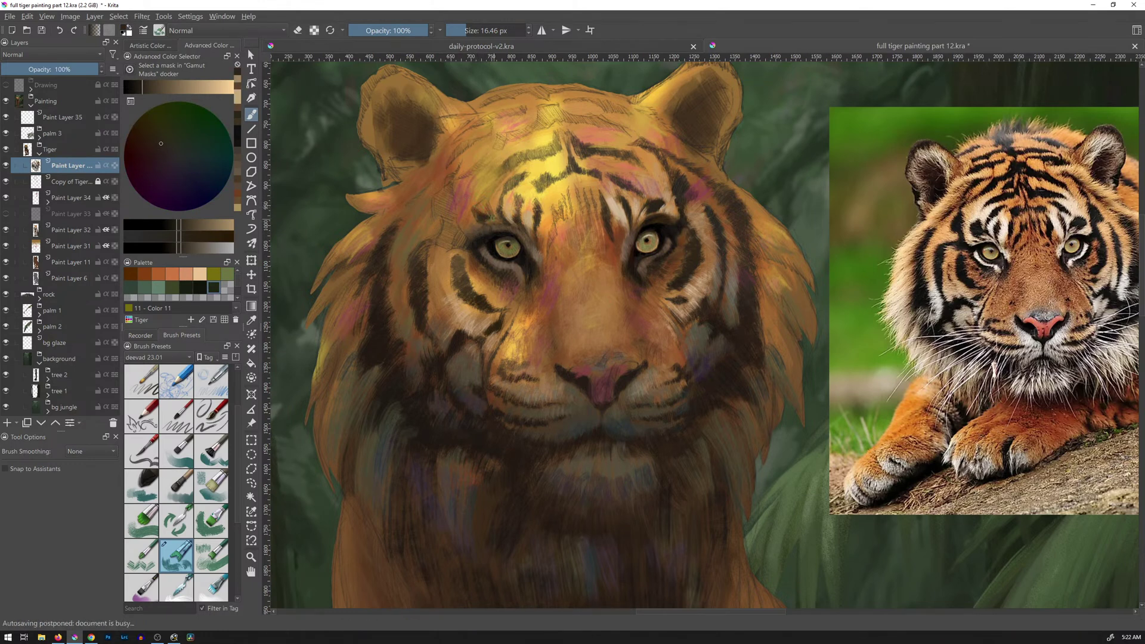
drag(482, 203, 489, 213)
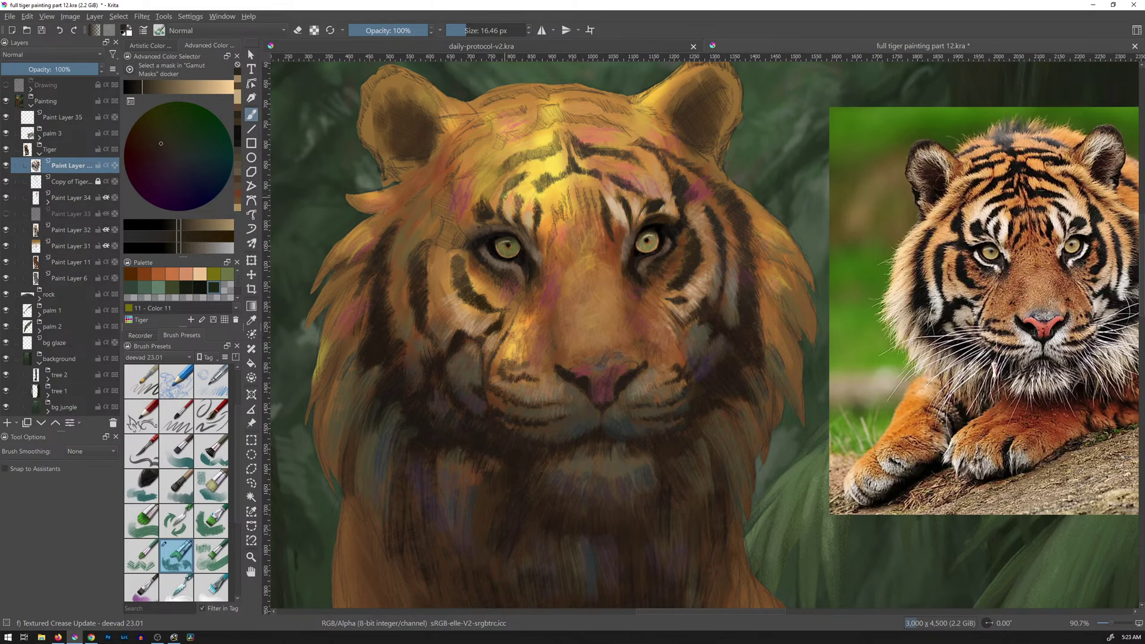
Sample the dark brown of the stripe above the left-hand eye, lighten it slightly, and strengthen the curved forehead stripe above that eye.
key(ctrl)
key(ctrl)
ctrl+click(539, 208)
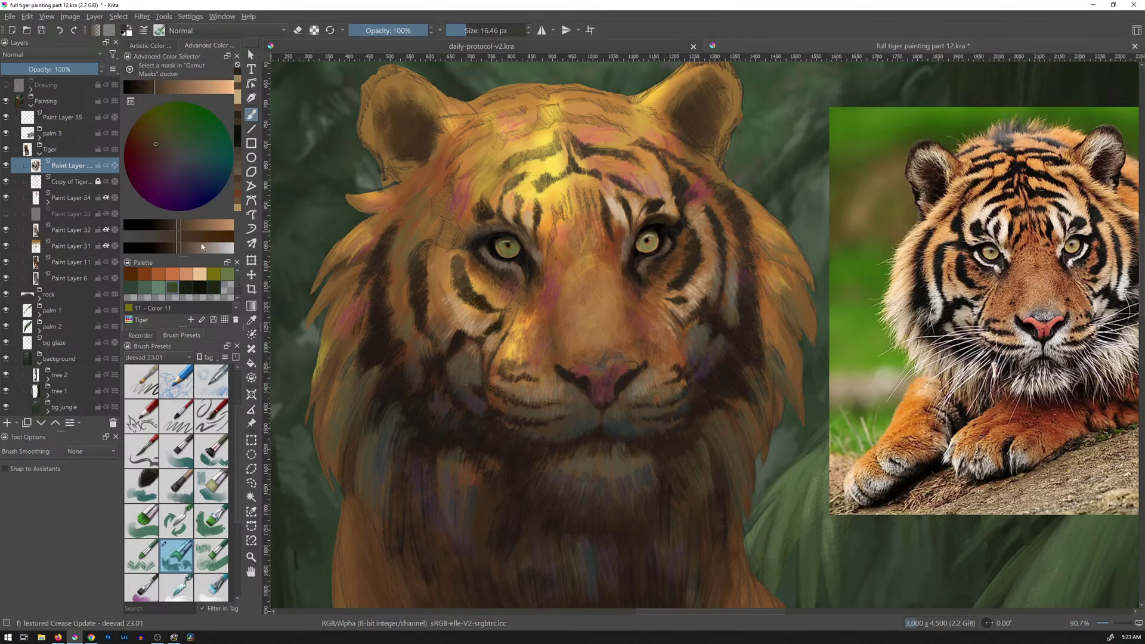
click(159, 87)
drag(506, 191, 507, 179)
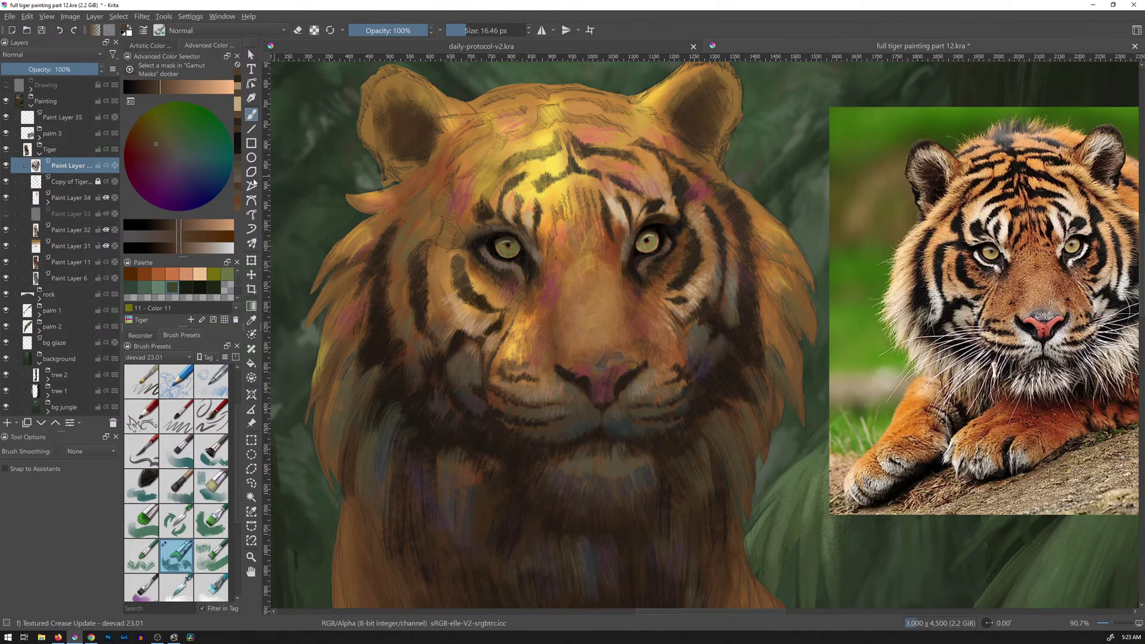
Set the opacity of the Copy of Tiger layer to 46% and paint short dark stripes on the central forehead on Paint Layer 30.
click(71, 181)
drag(93, 70, 46, 74)
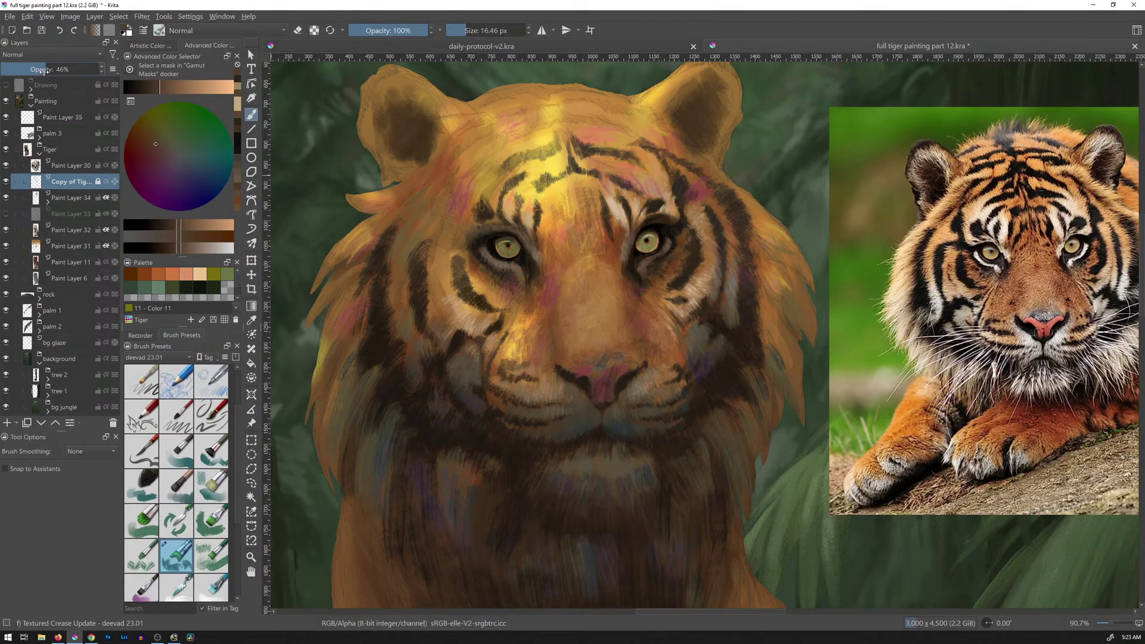
click(70, 165)
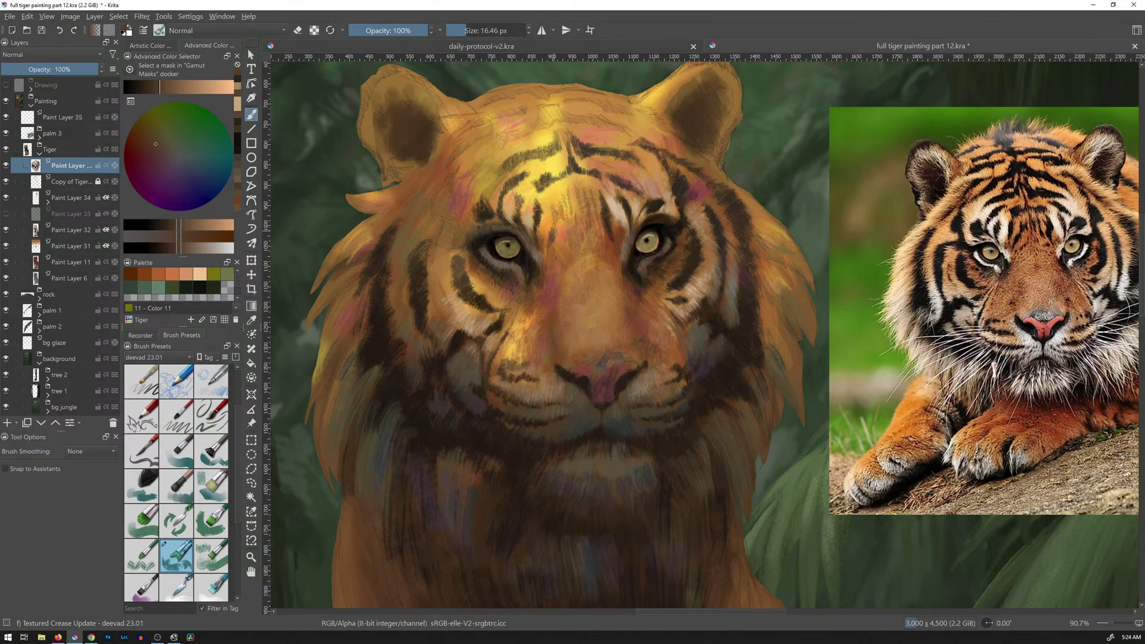
drag(554, 209, 556, 223)
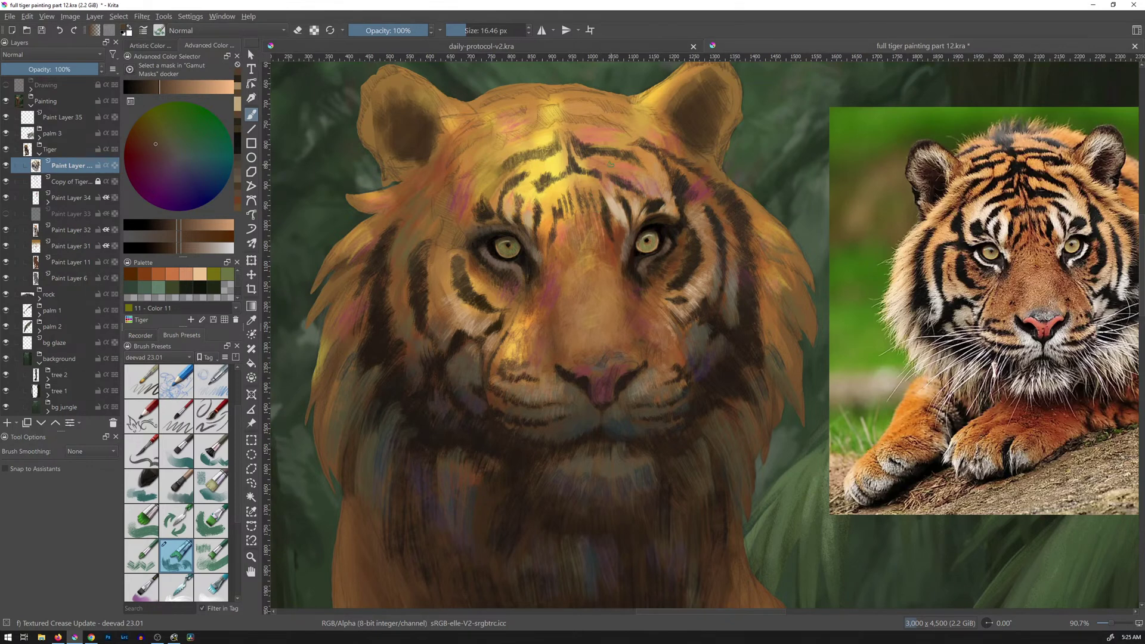
Paint muted orange and dark brown fur strokes above and beside the right-hand eye's inner corner with sampled colours.
ctrl+click(615, 242)
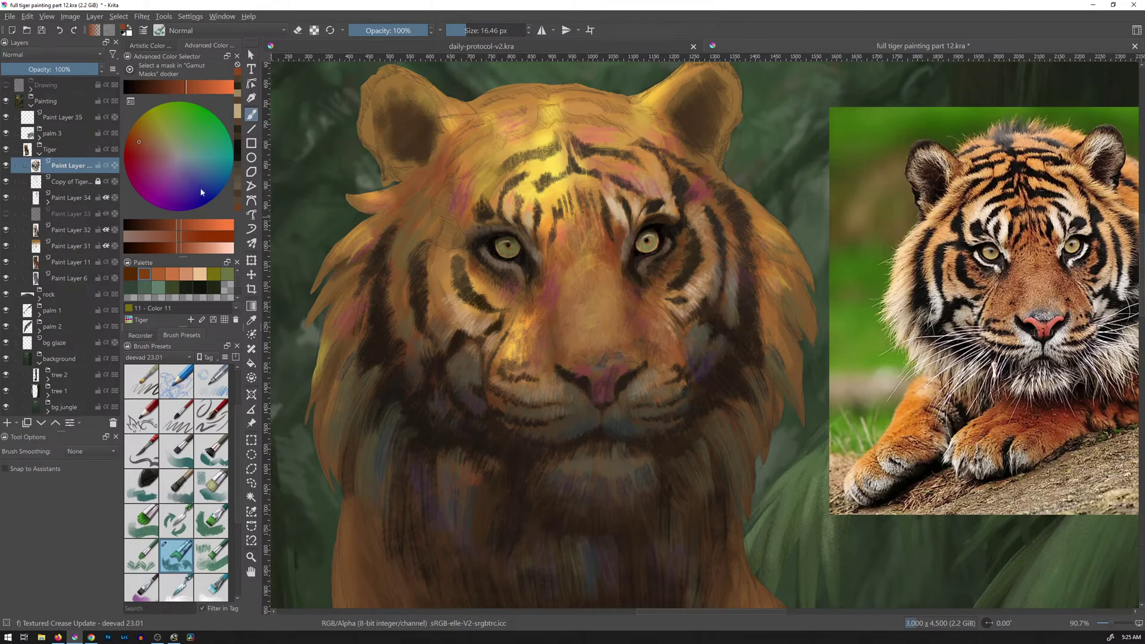
click(166, 237)
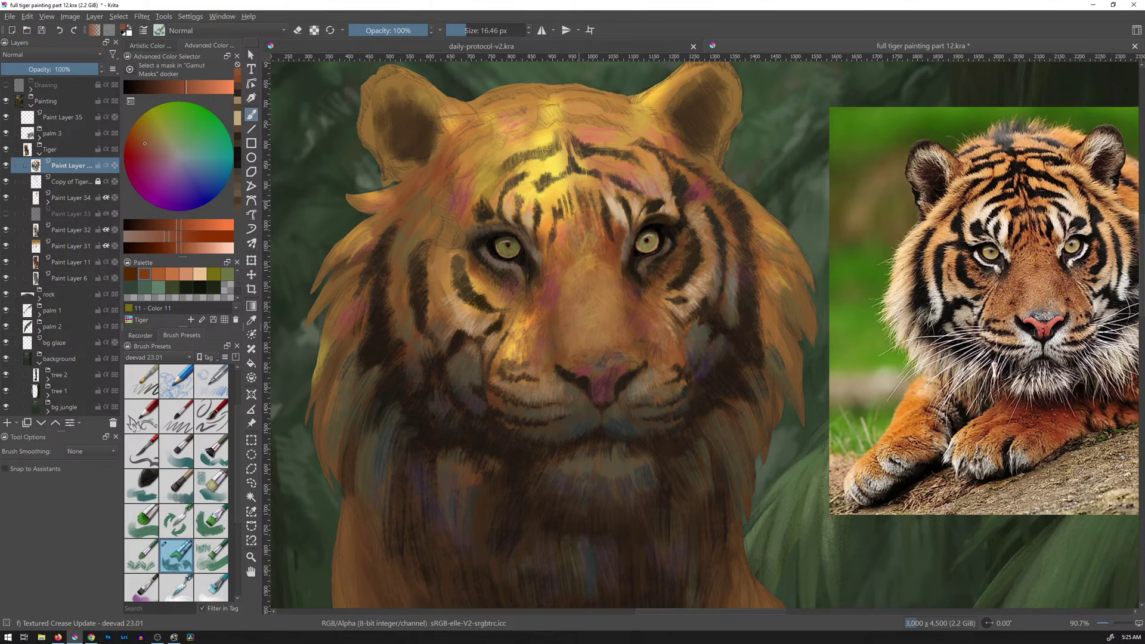
drag(621, 206, 626, 206)
drag(621, 245, 611, 248)
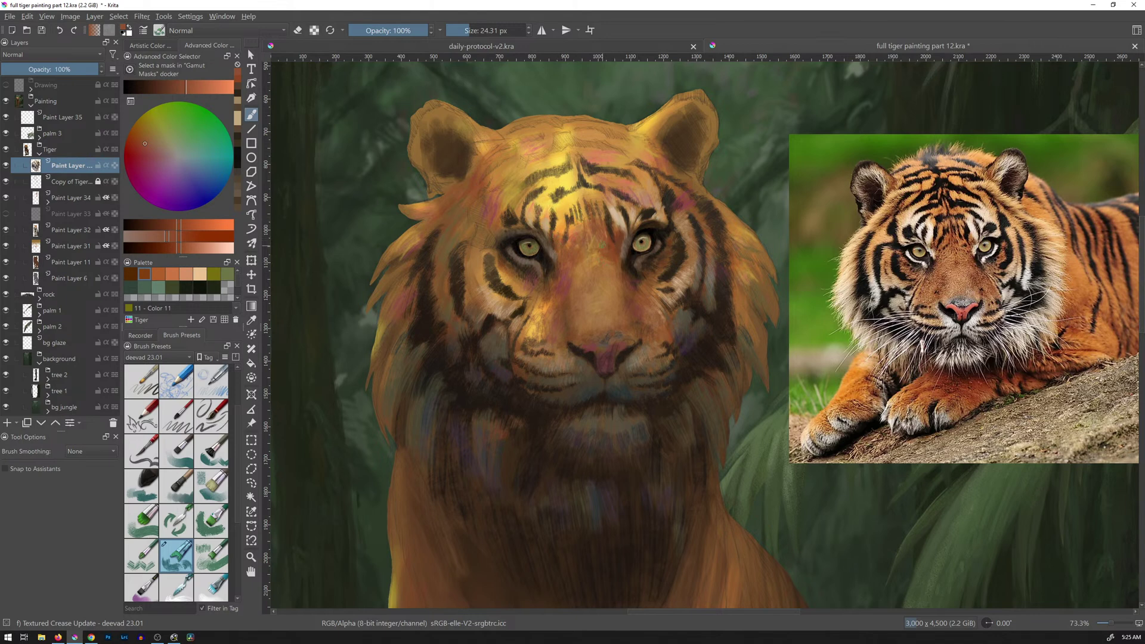
ctrl+click(613, 234)
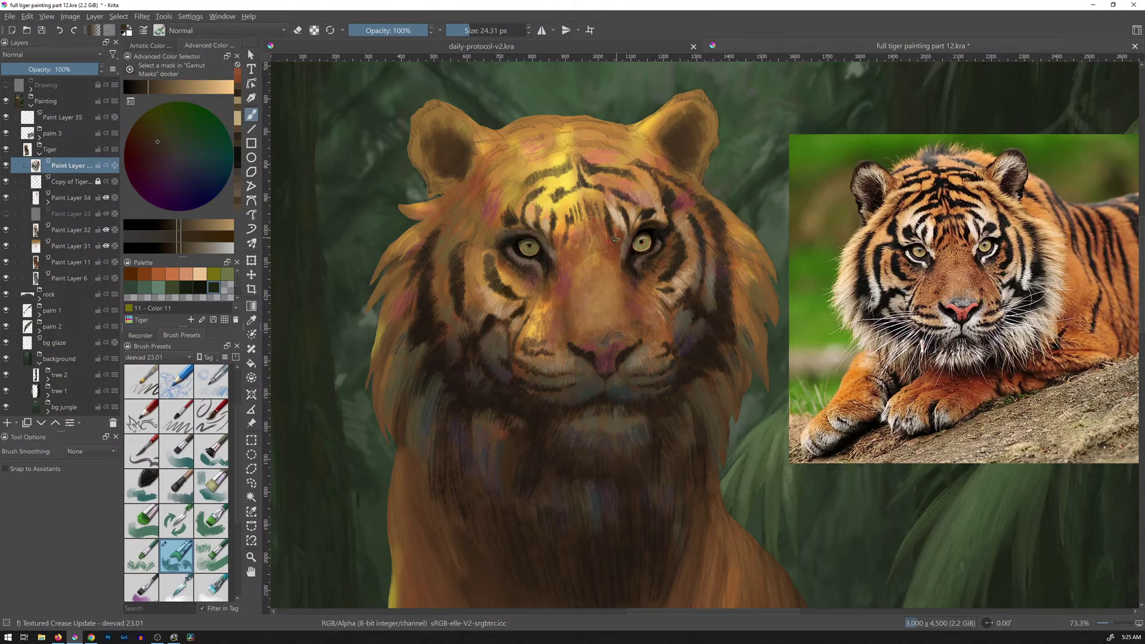
drag(608, 232, 611, 240)
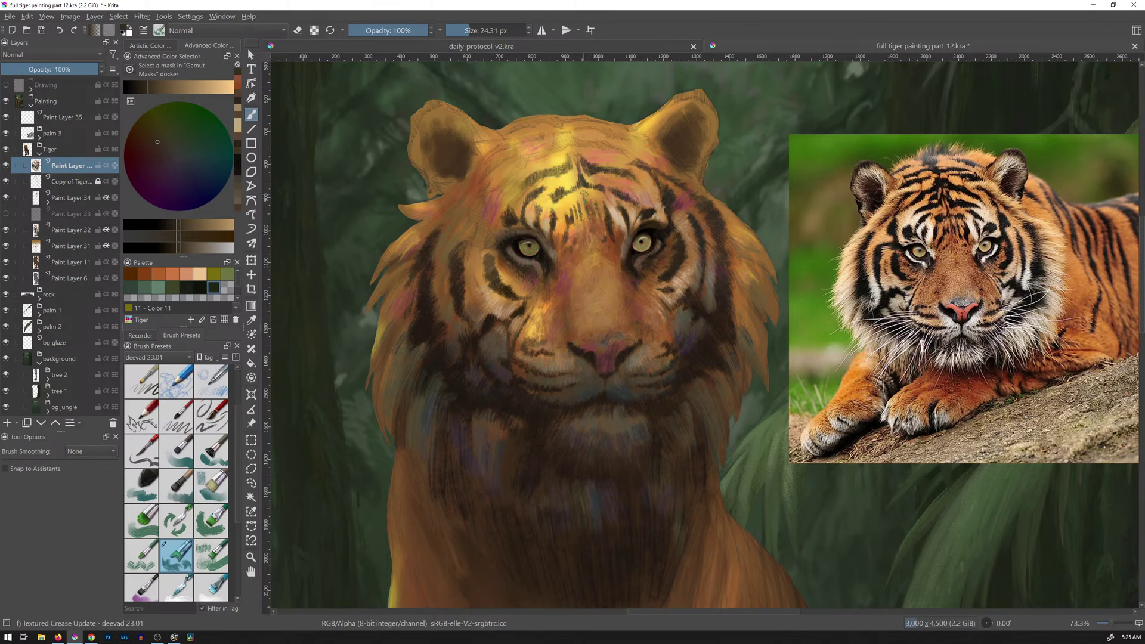
Sample a reddish brown beside the right-hand eye, vary its brightness, and paint fur strokes at the left-hand eye's inner corner.
ctrl+click(643, 279)
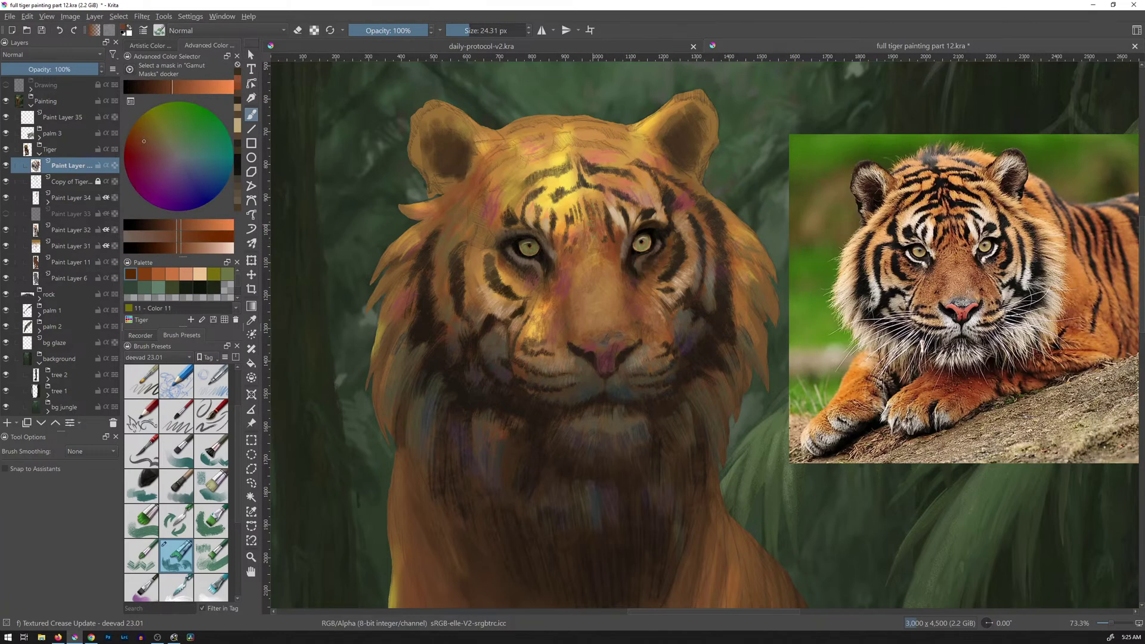
drag(567, 229, 565, 235)
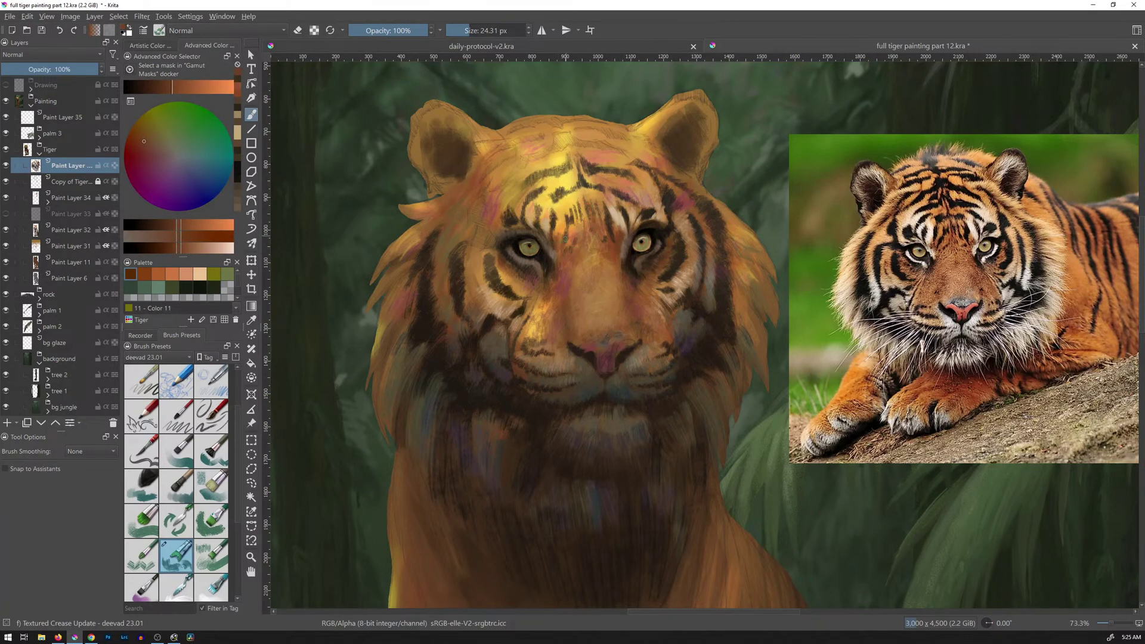
click(166, 84)
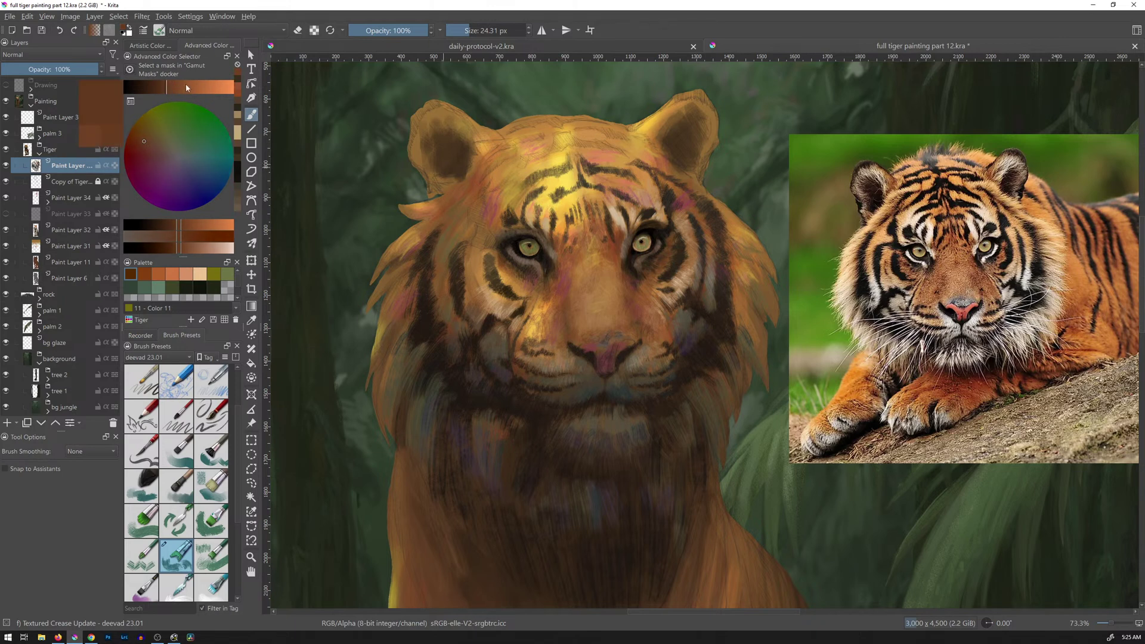
drag(552, 242, 564, 255)
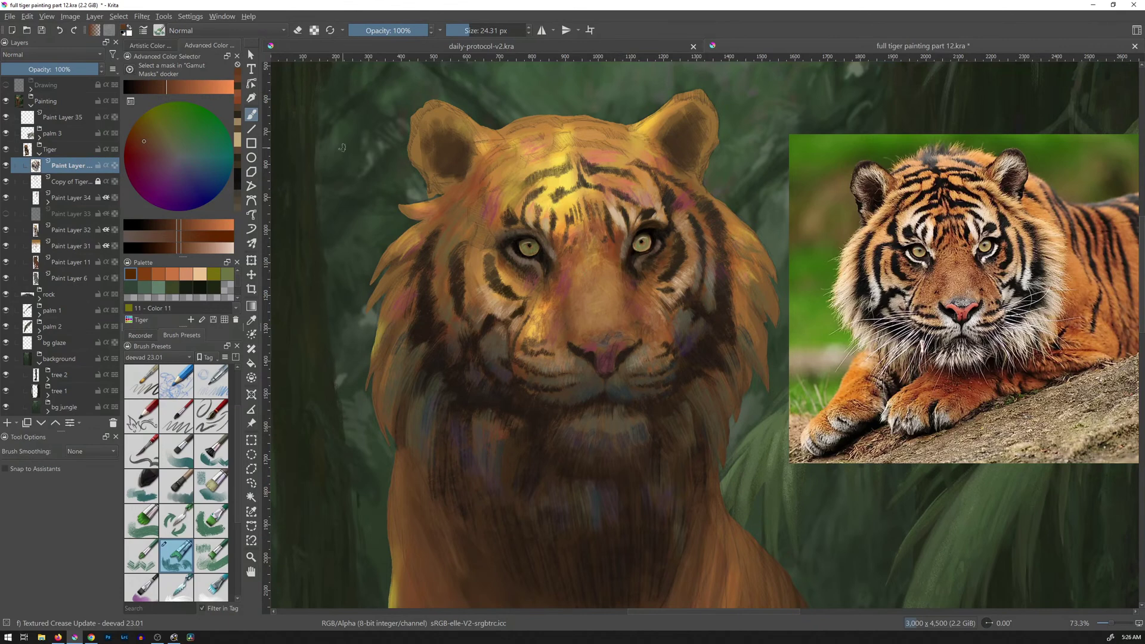
click(164, 88)
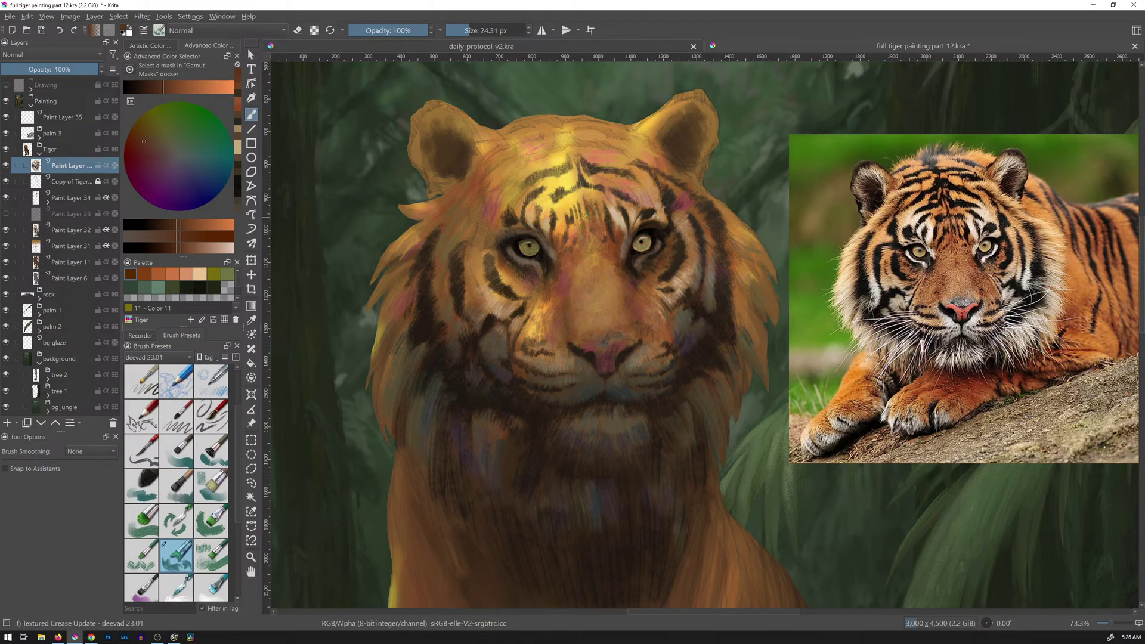
click(180, 85)
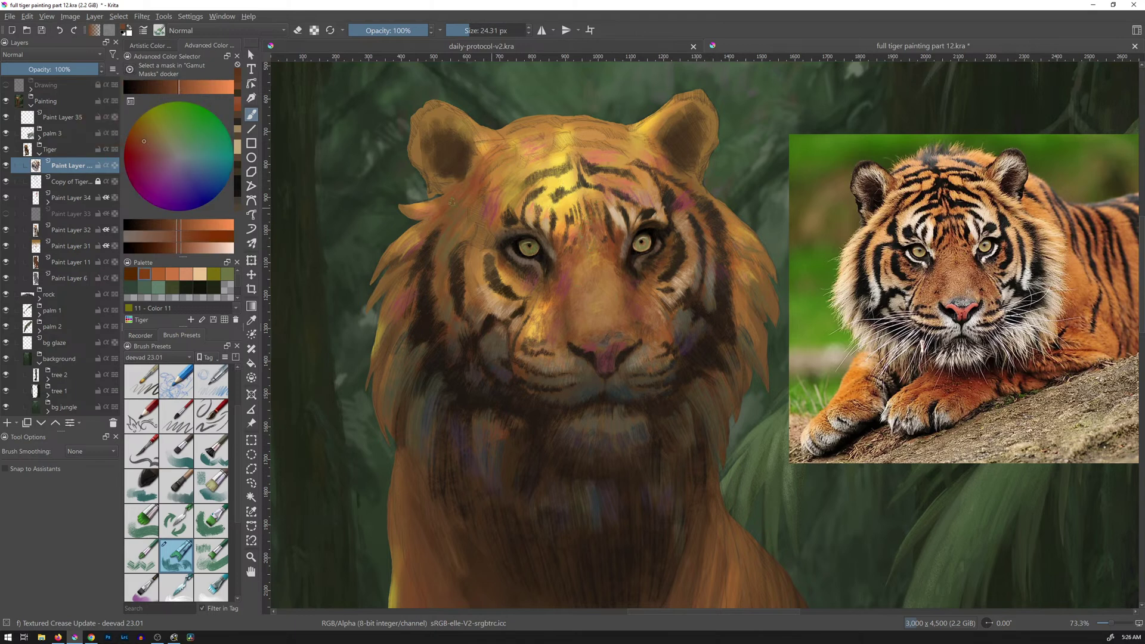
Shift the colour to a golden orange, brighten it, and paint short fur strokes just above the left-hand eye's inner corner.
click(185, 237)
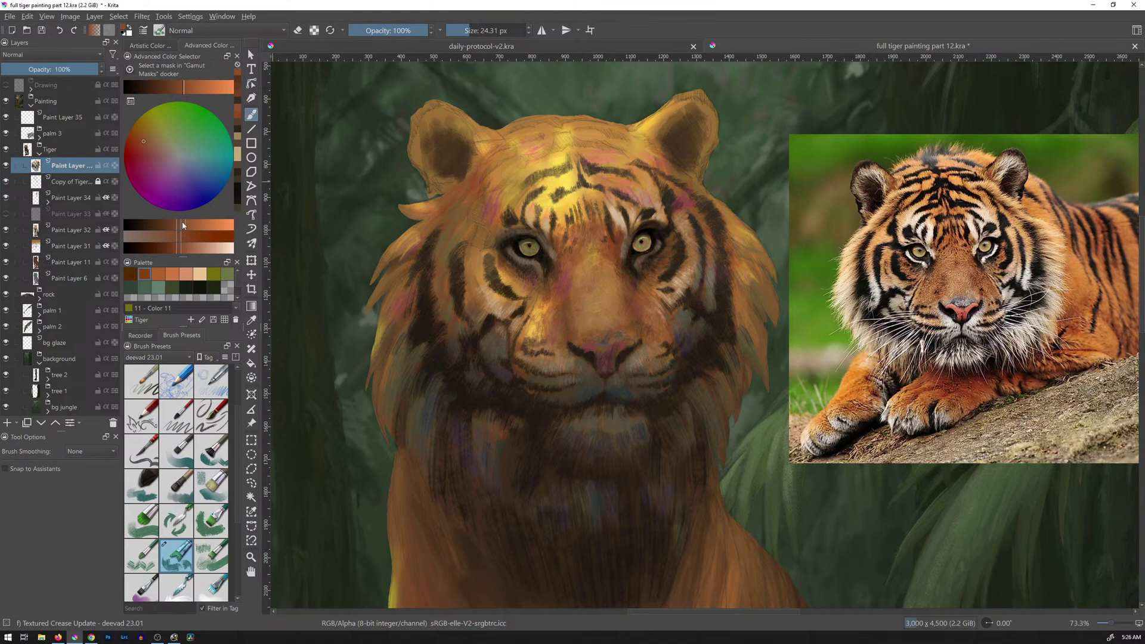
click(195, 224)
click(147, 135)
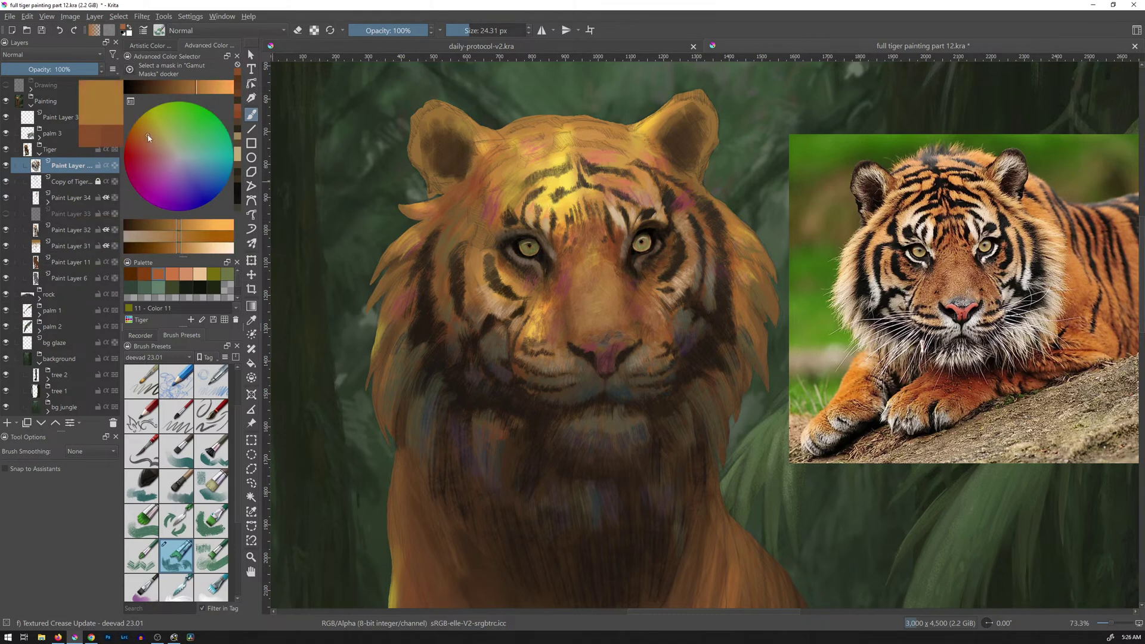
drag(559, 229, 563, 232)
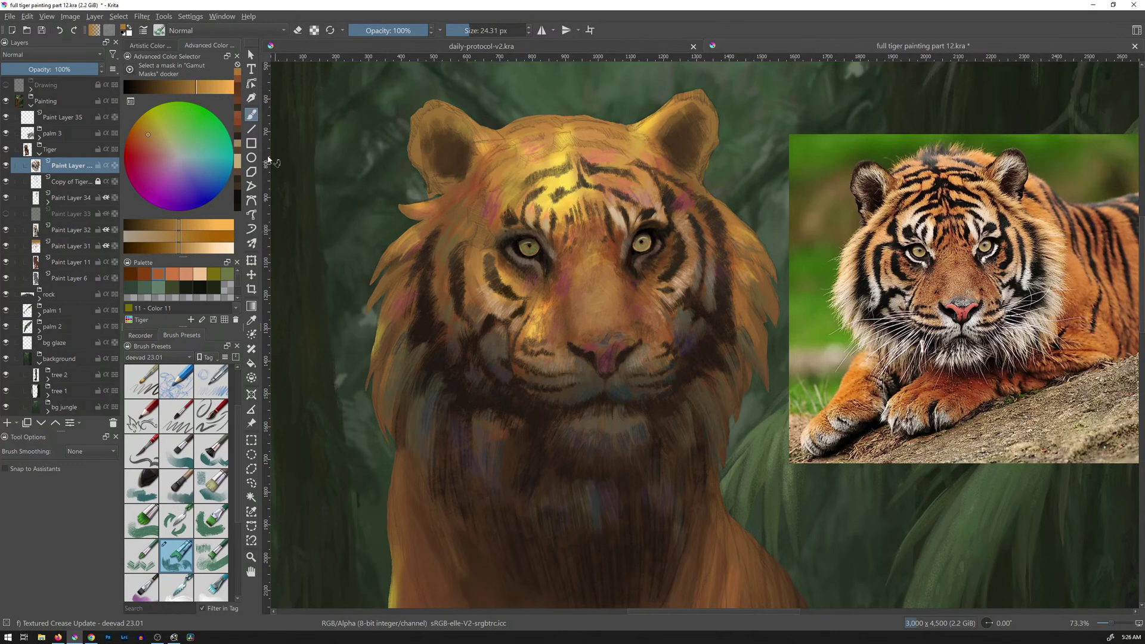
click(205, 88)
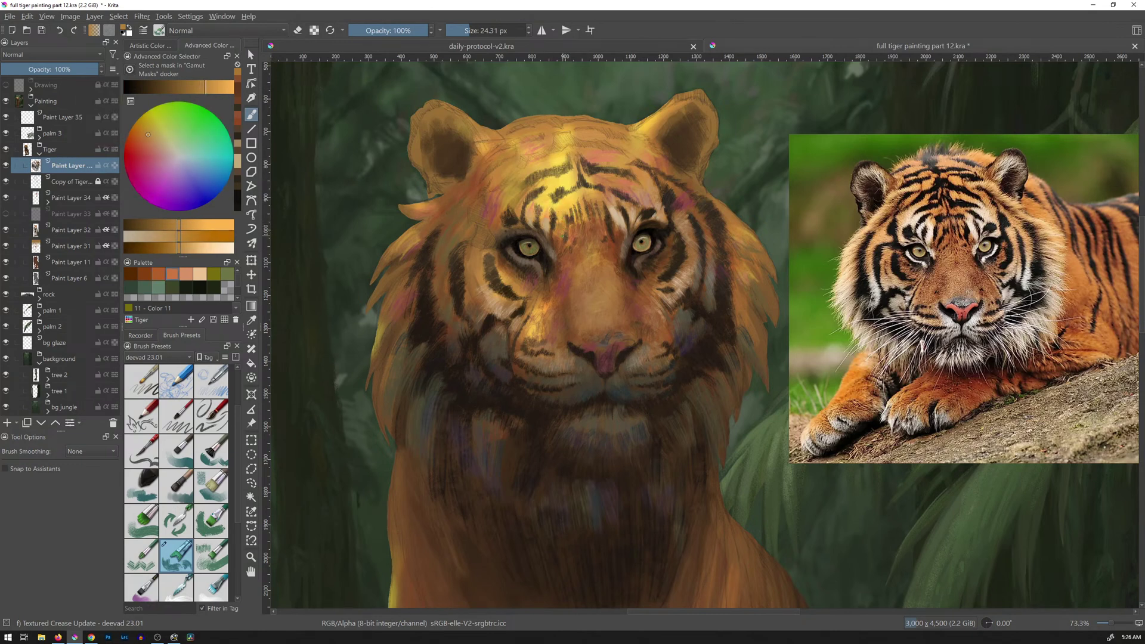
drag(563, 224, 565, 230)
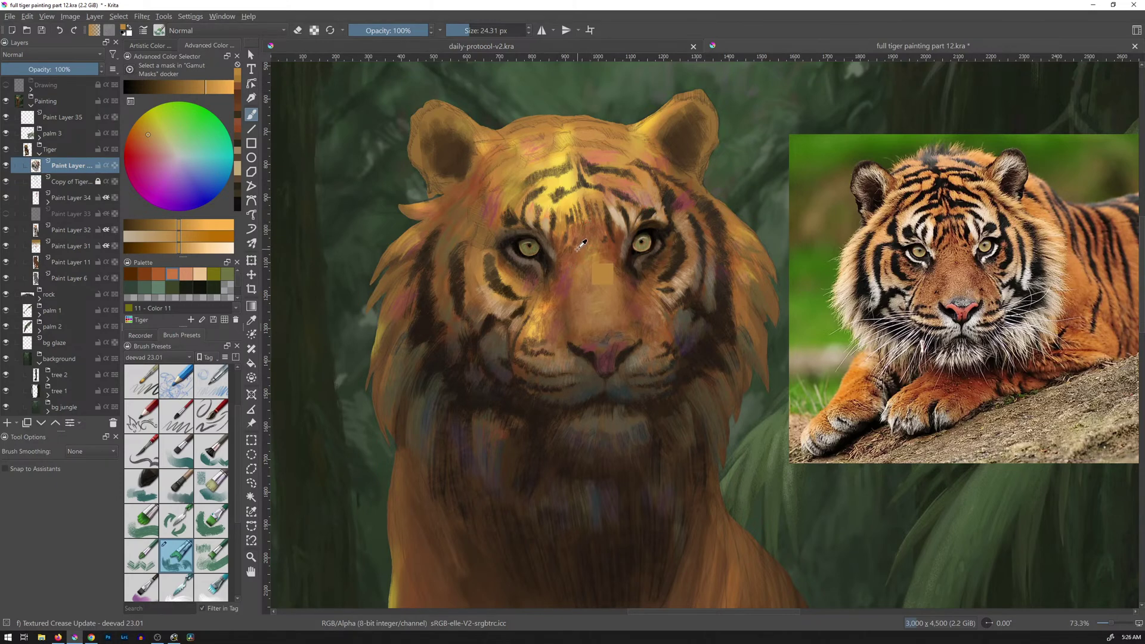
Sample the orange of the nose bridge, make it more saturated, and add fur strokes on the lower forehead between the eyes.
ctrl+click(602, 260)
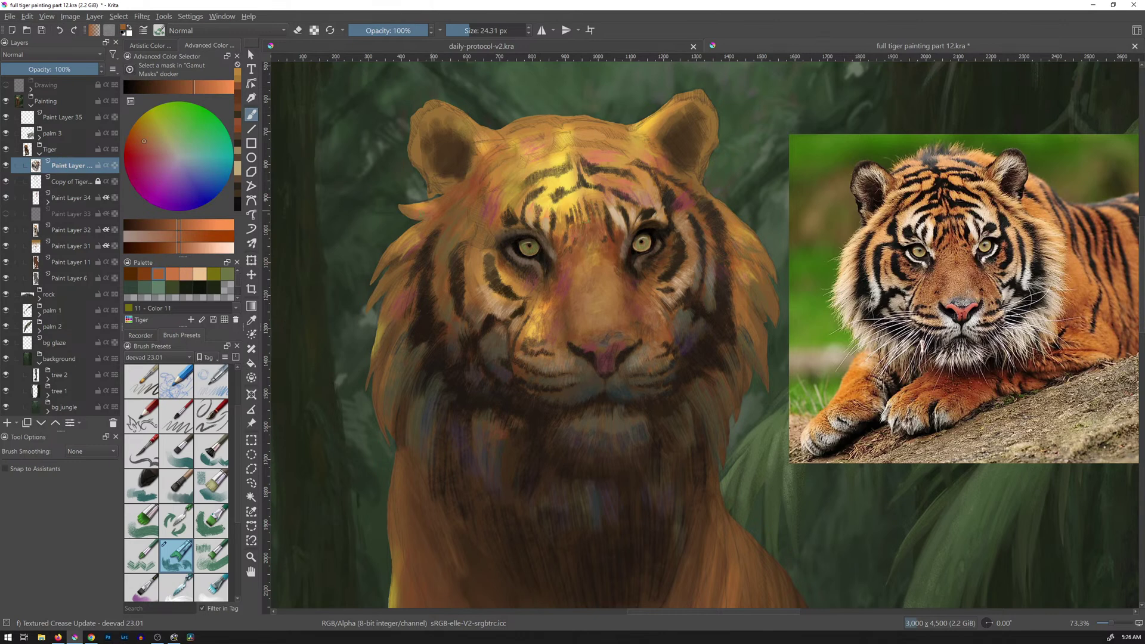
drag(179, 234, 206, 239)
drag(571, 224, 570, 220)
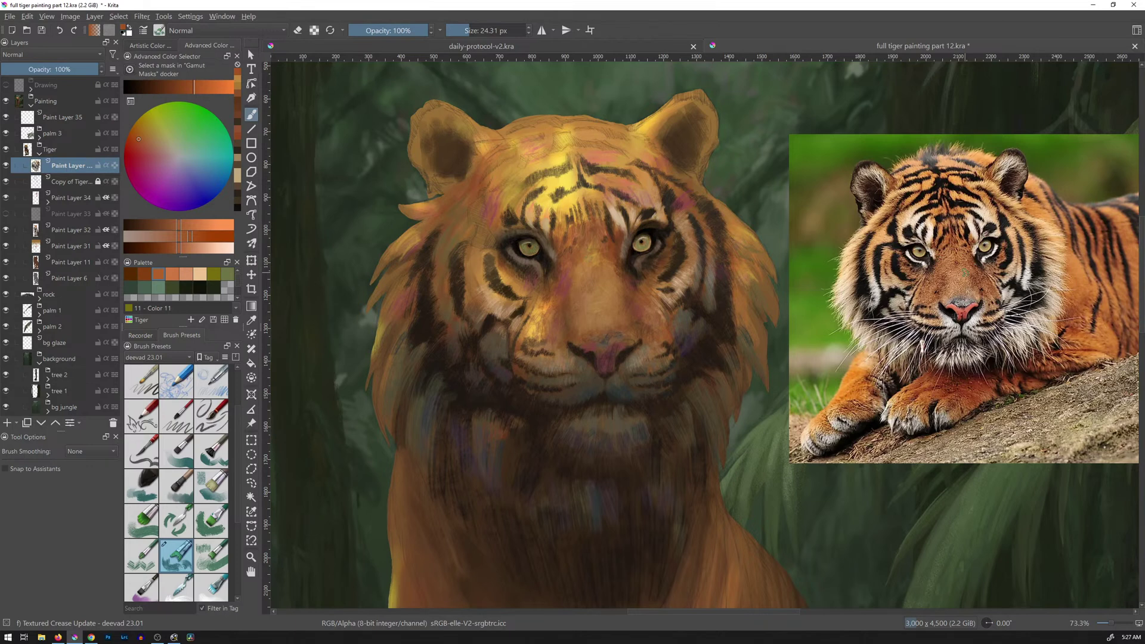
Sample the pale fur tones around the left-hand eye of the reclining tiger reference photo.
ctrl+click(915, 251)
ctrl+click(908, 254)
ctrl+click(910, 254)
drag(910, 254, 910, 255)
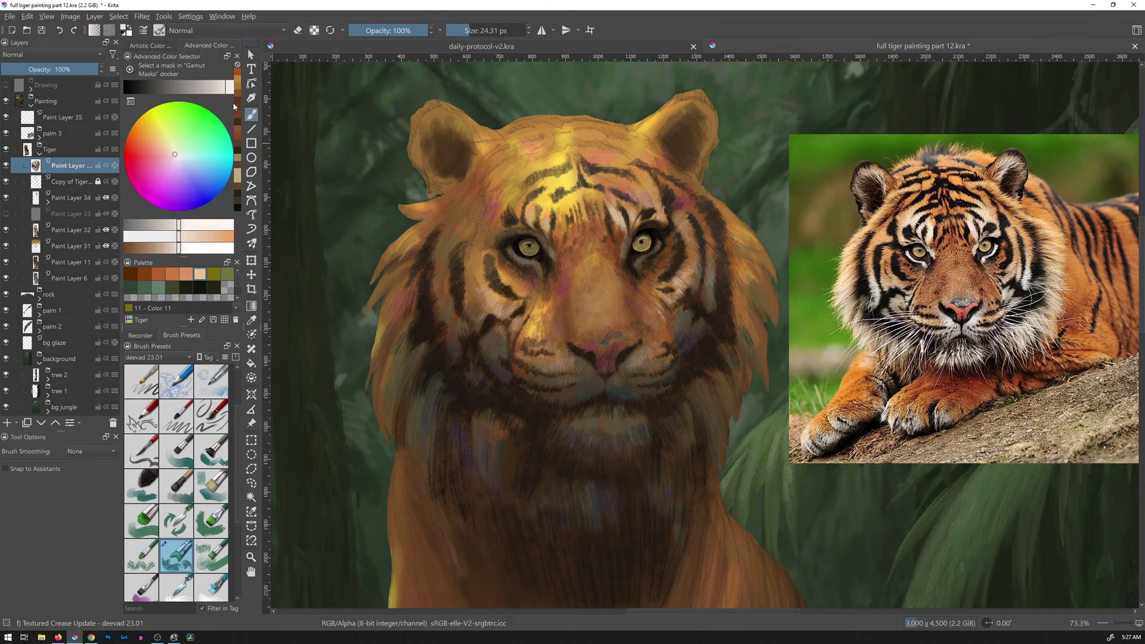
drag(932, 233, 975, 225)
Compare the white and shaded fur tones around the right-hand eye in the tiger reference photo with the black background.
scroll(748, 283, down, 4)
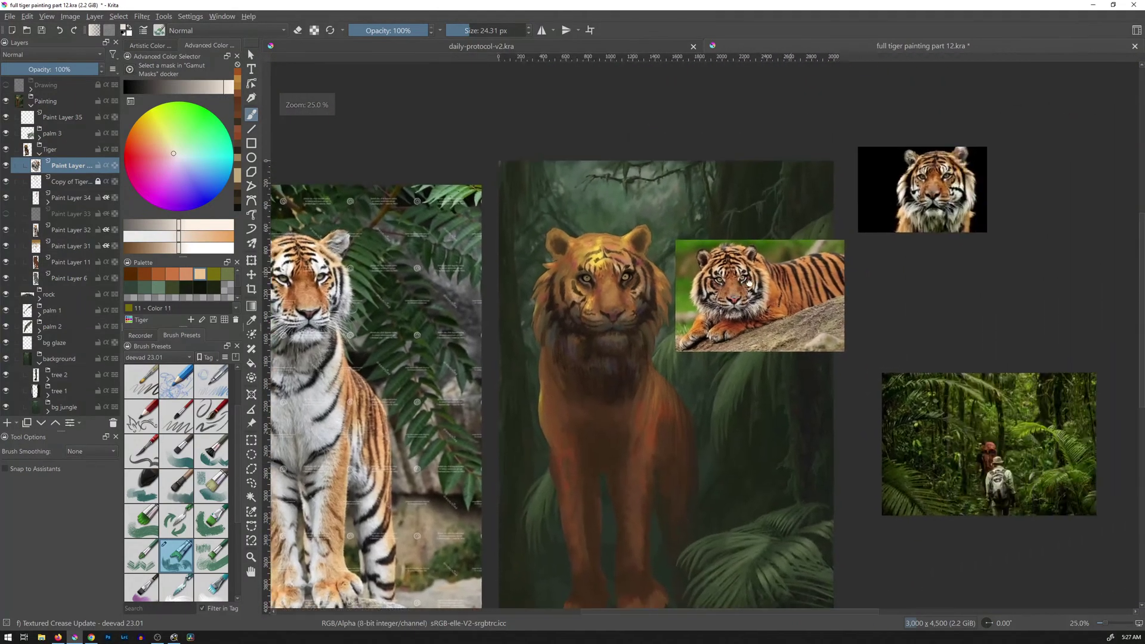
drag(749, 283, 481, 344)
drag(659, 271, 706, 244)
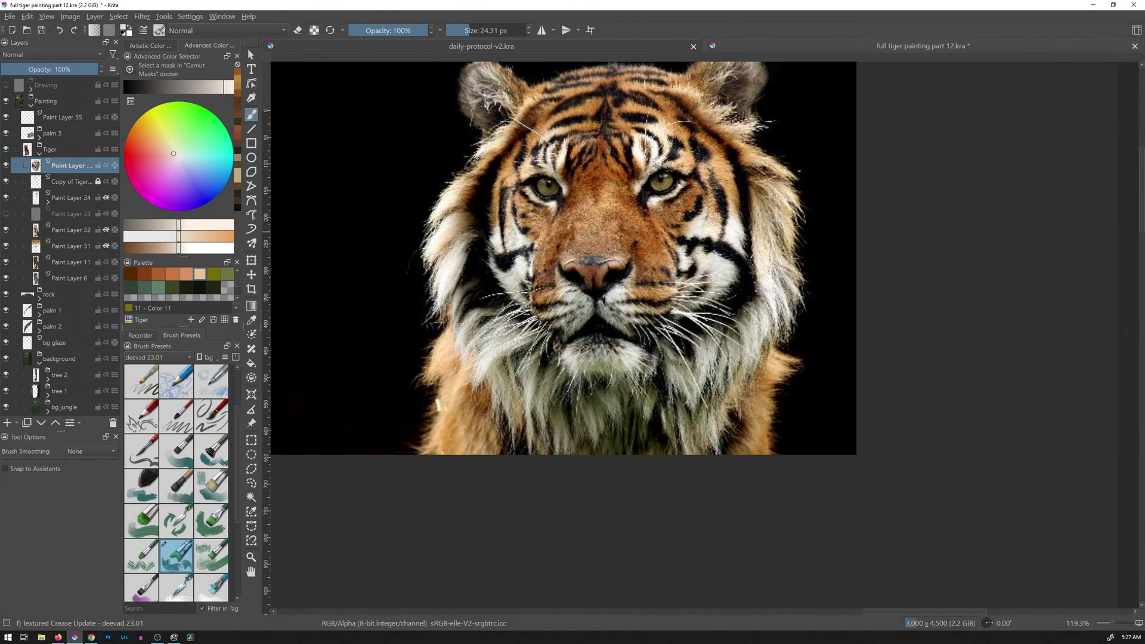
ctrl+click(666, 198)
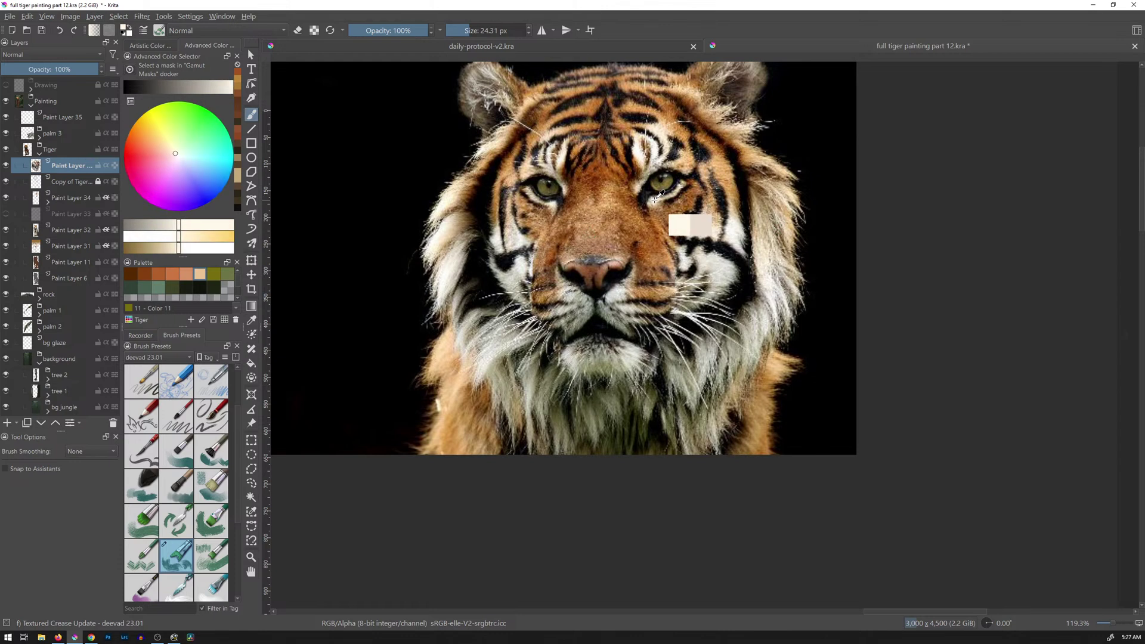
ctrl+click(678, 189)
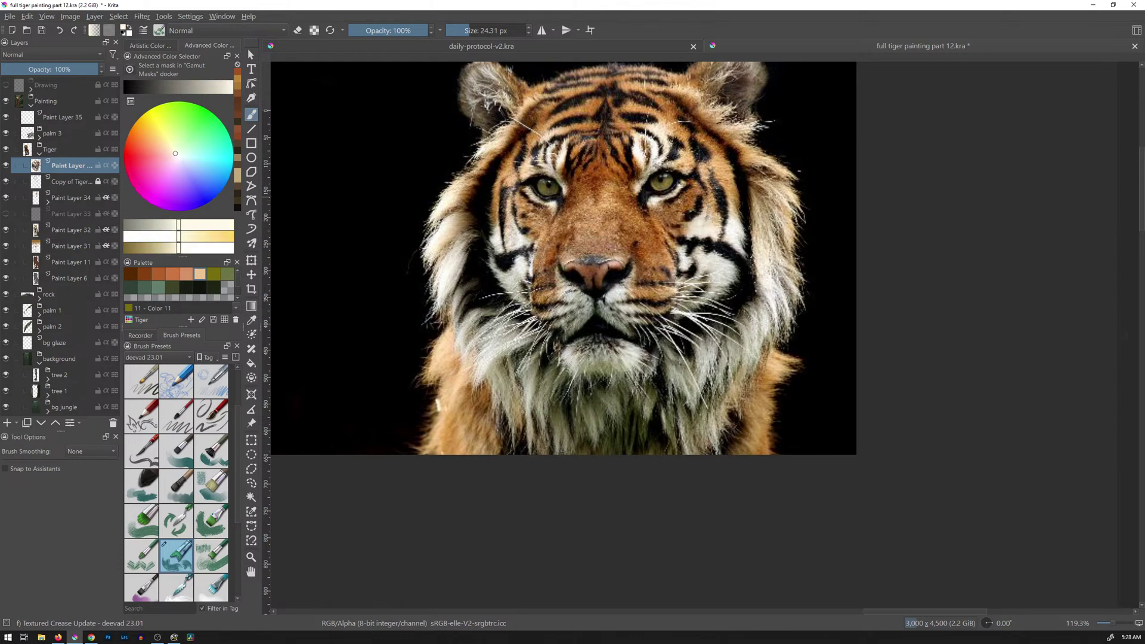
ctrl+click(676, 191)
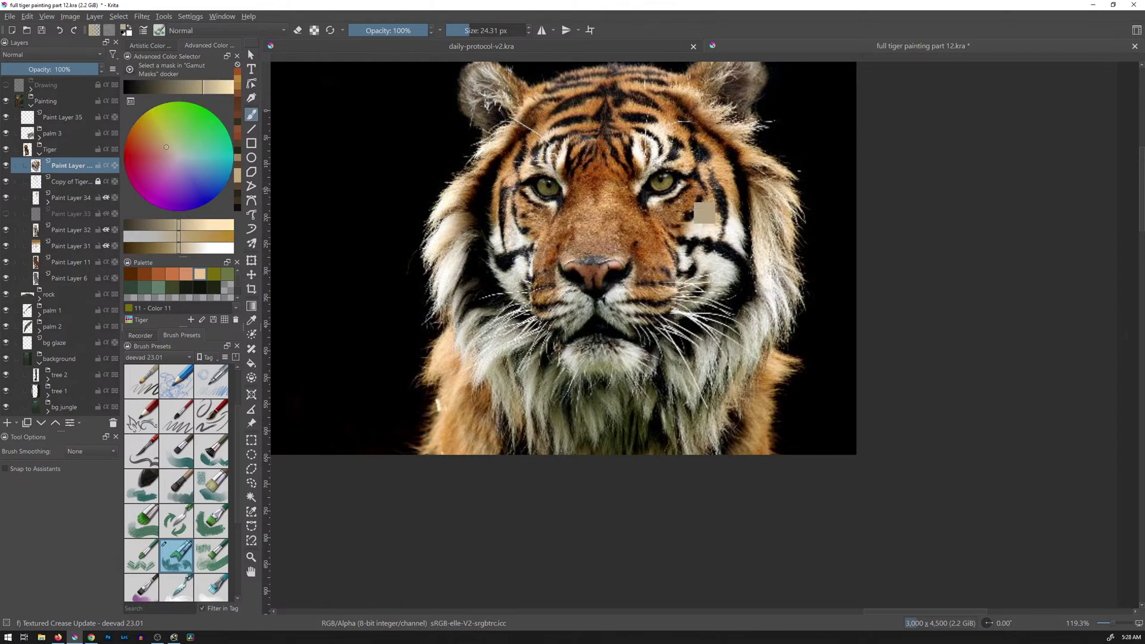
ctrl+click(639, 154)
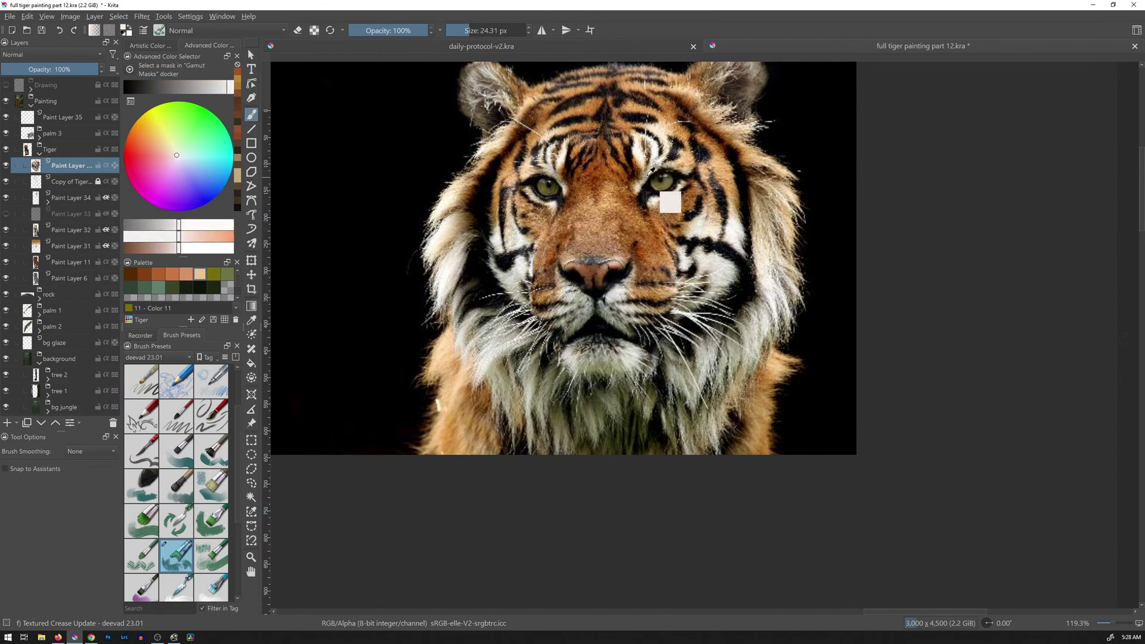
ctrl+click(647, 176)
ctrl+click(647, 177)
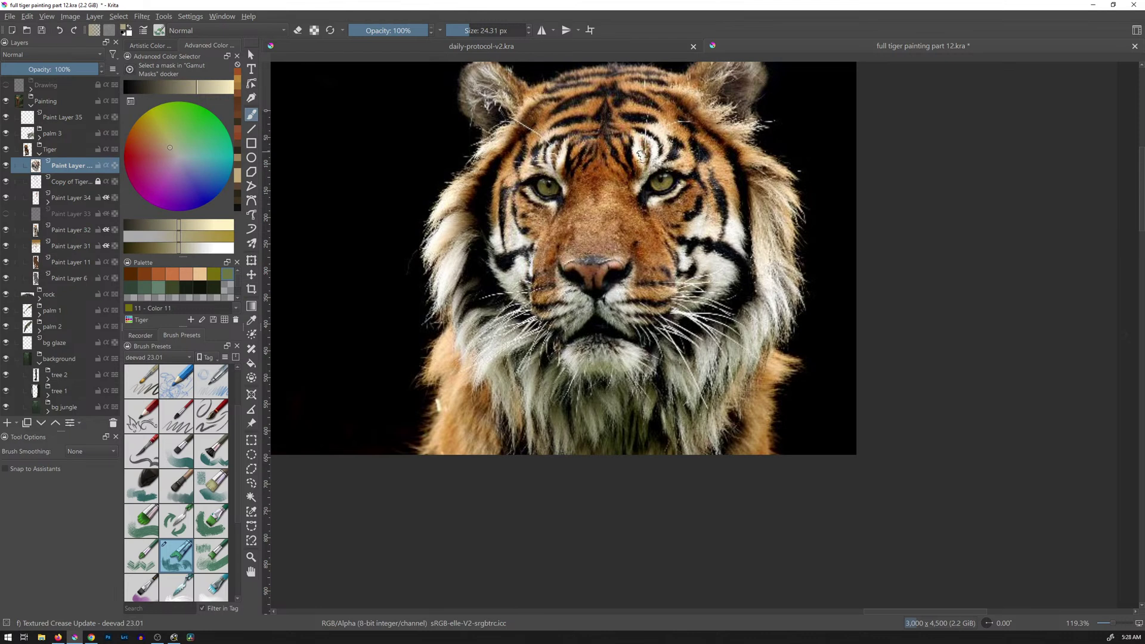
ctrl+click(639, 151)
ctrl+click(641, 150)
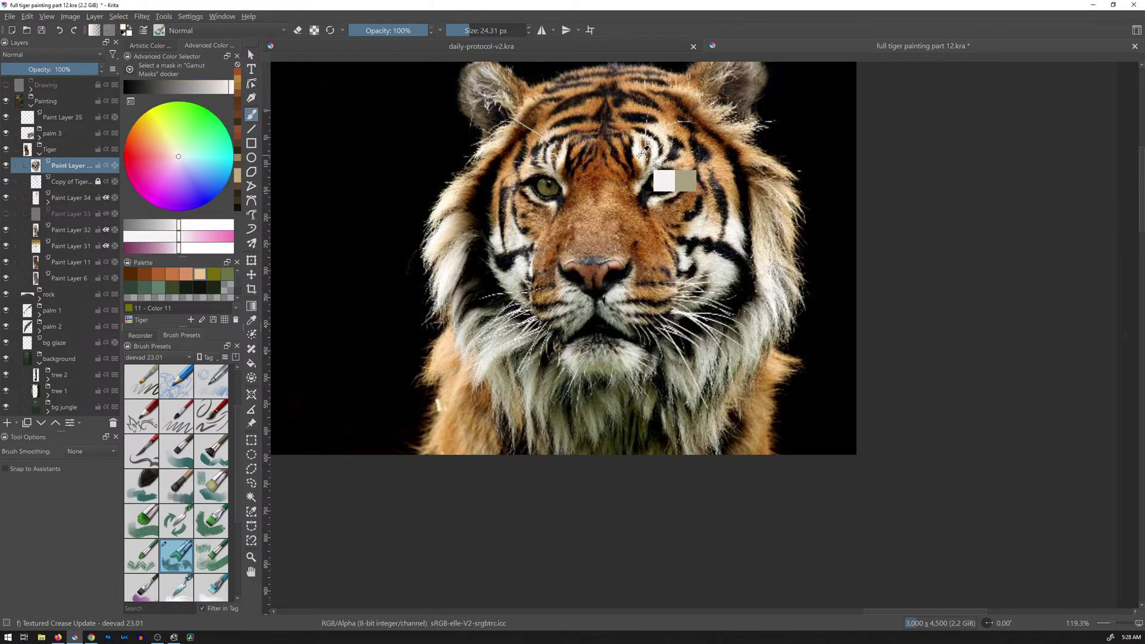
ctrl+click(647, 175)
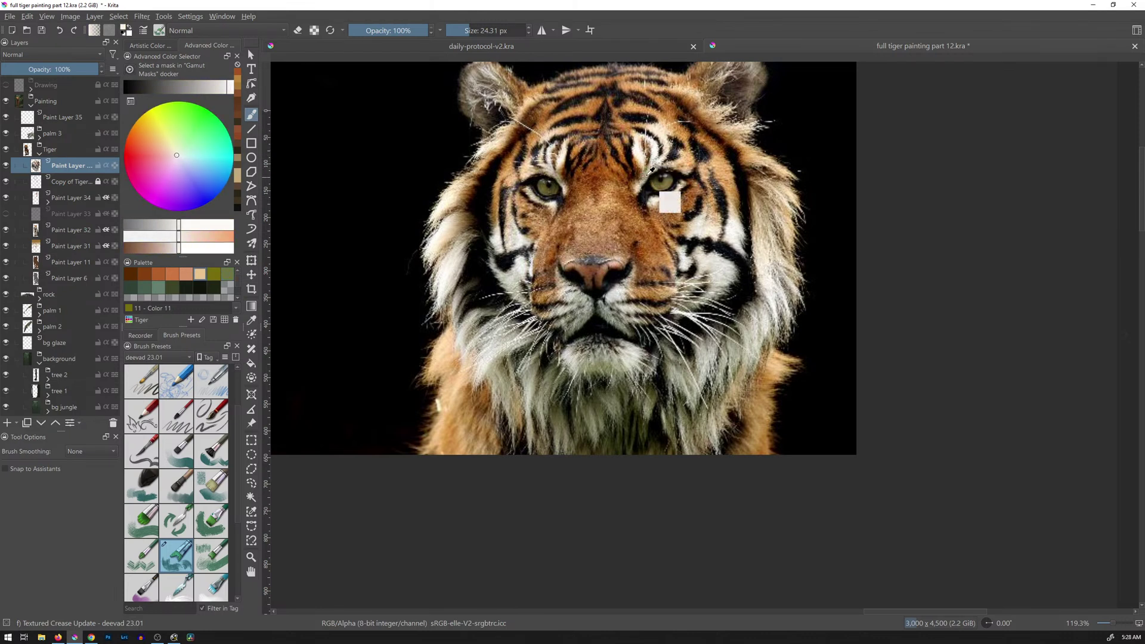
ctrl+click(647, 174)
ctrl+click(647, 175)
ctrl+click(647, 175)
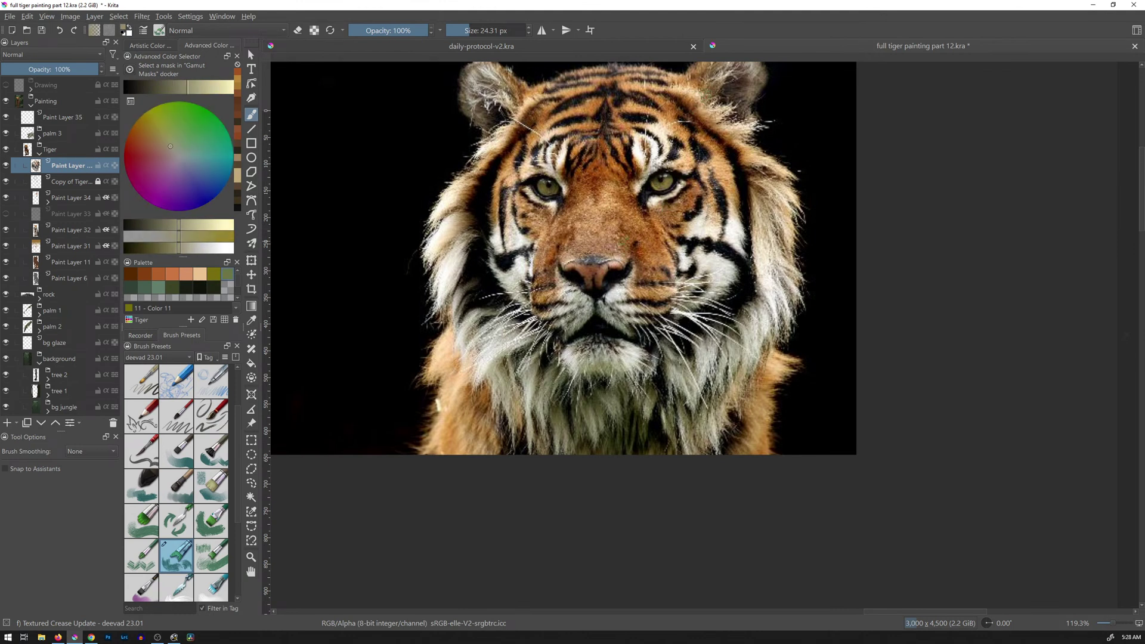
Sample a muted beige beside the reference tiger's left-hand eye and paint it into the pale lower-lid fur of the painted eyes.
ctrl+click(566, 176)
drag(562, 181, 563, 177)
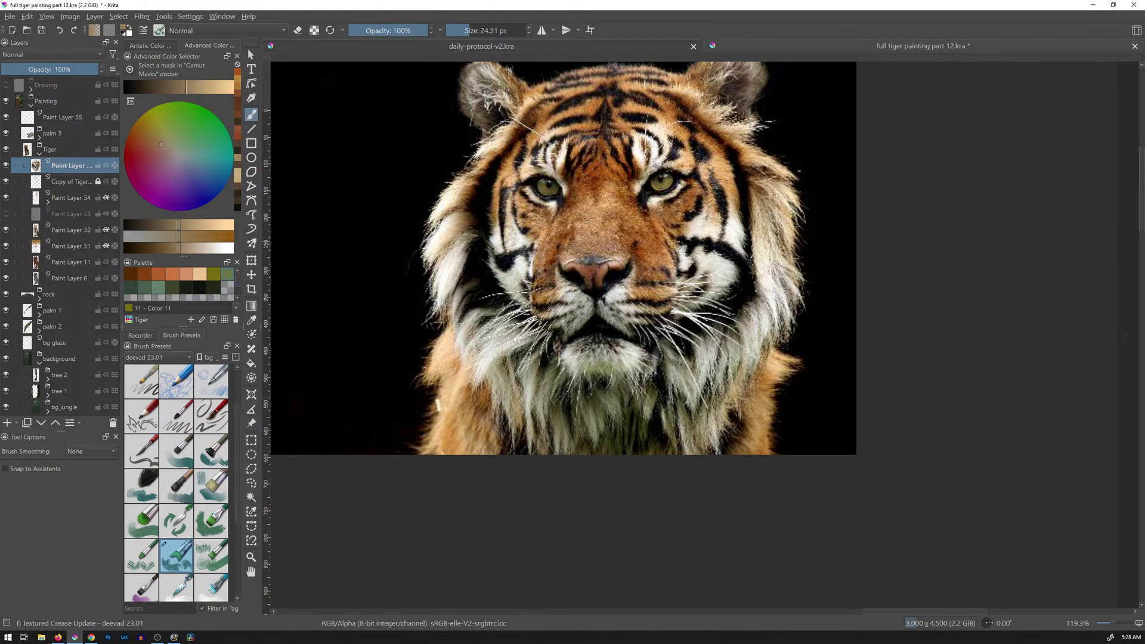
mouse_move(619, 298)
mouse_down()
mouse_move(646, 297)
mouse_move(670, 337)
mouse_move(943, 223)
mouse_move(627, 395)
mouse_move(823, 288)
mouse_move(703, 322)
mouse_up()
drag(529, 219, 554, 226)
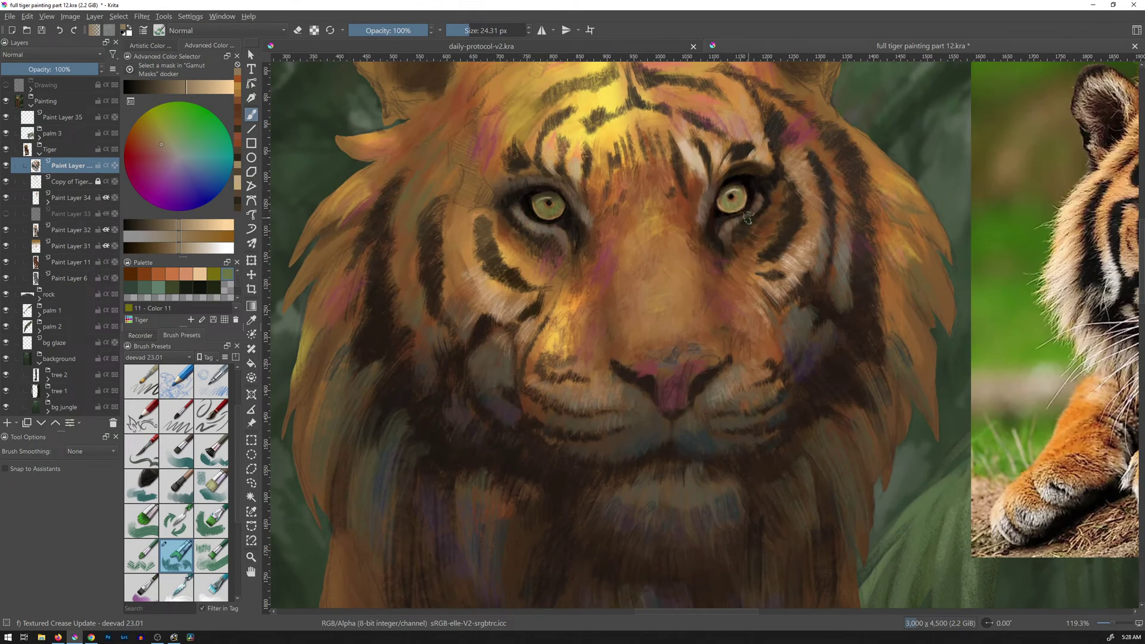
ctrl+click(793, 223)
drag(786, 230, 769, 299)
drag(850, 245, 688, 310)
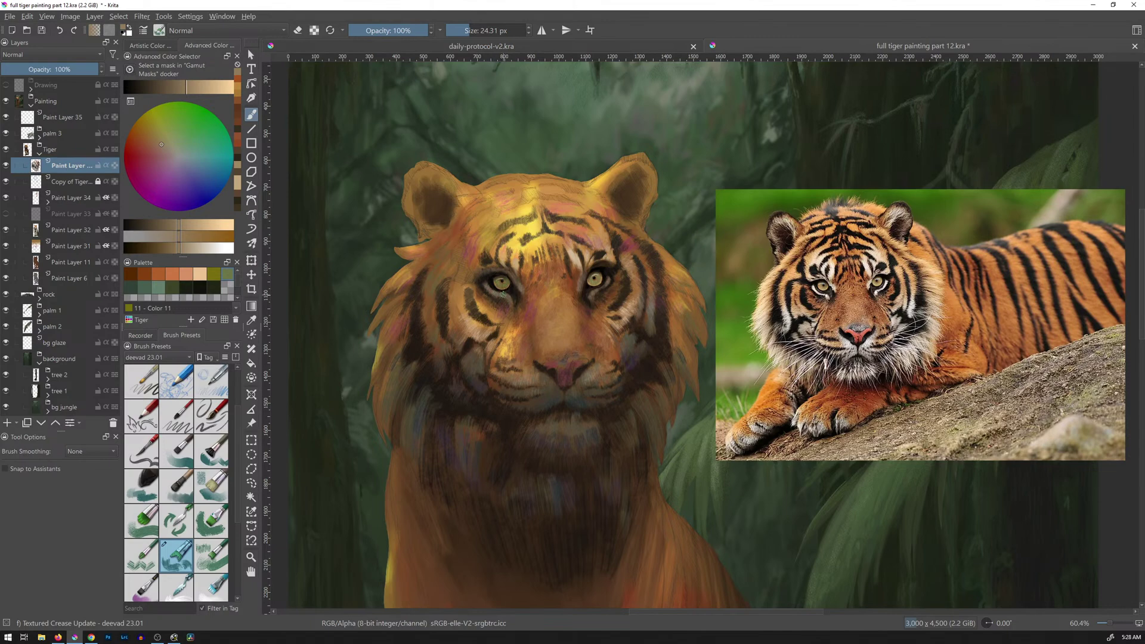
Refine the dark lid rims around the painted tiger's eyes with a sampled dark brown.
ctrl+click(506, 298)
drag(507, 310, 538, 244)
ctrl+click(456, 235)
drag(456, 236, 498, 260)
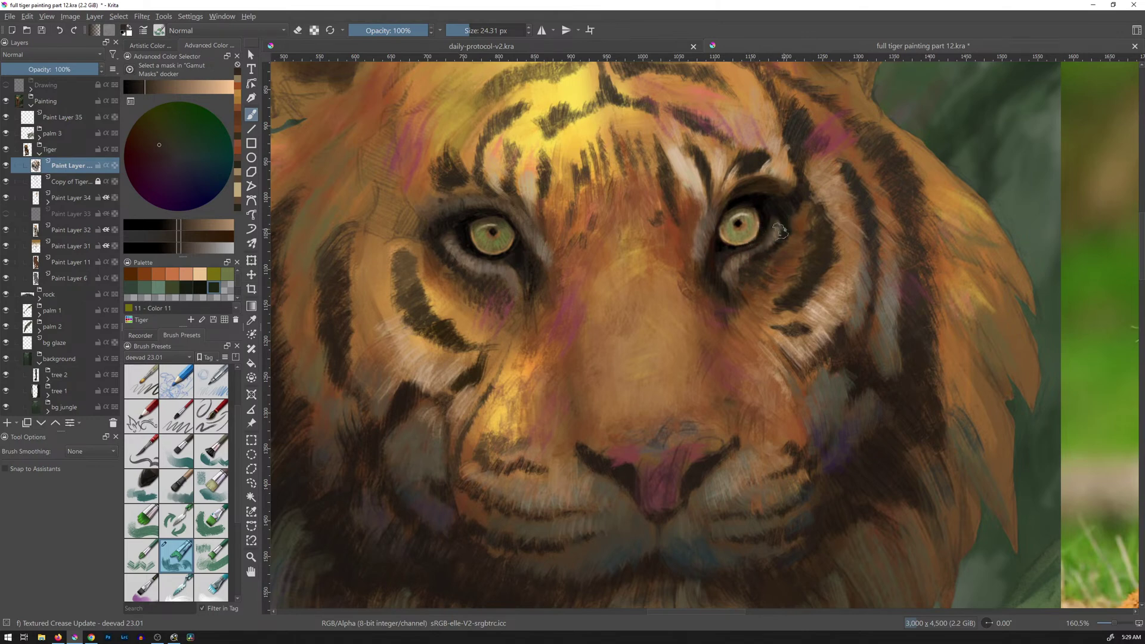
drag(658, 204, 629, 255)
drag(713, 241, 608, 336)
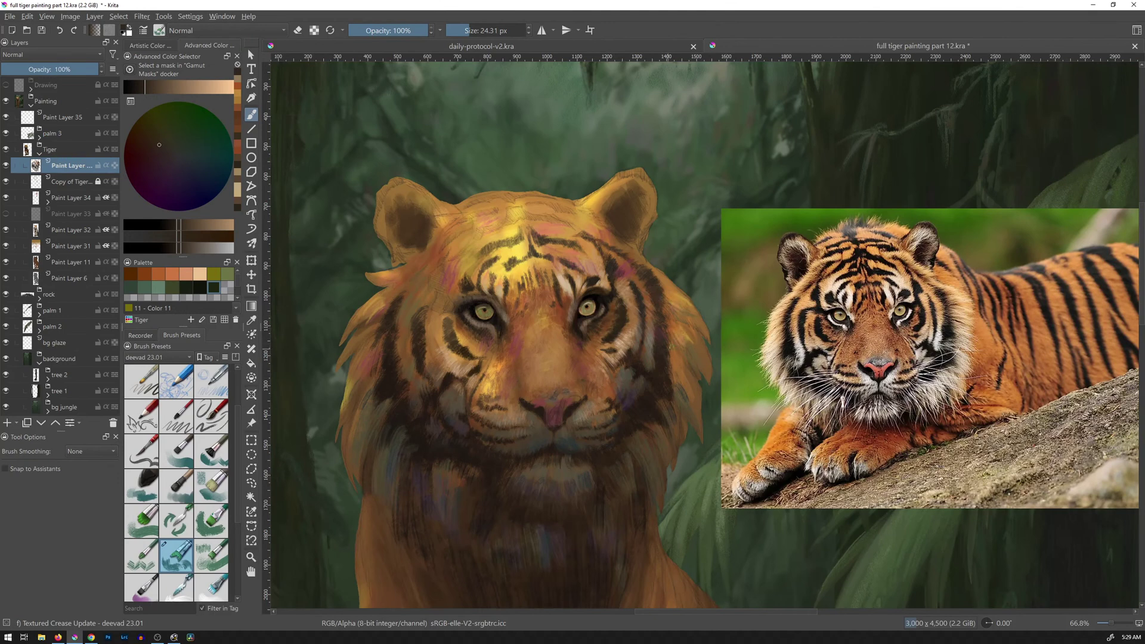
Sample a light cream from the reclining tiger reference and paint pale fur strokes above the left-hand eye.
ctrl+click(919, 294)
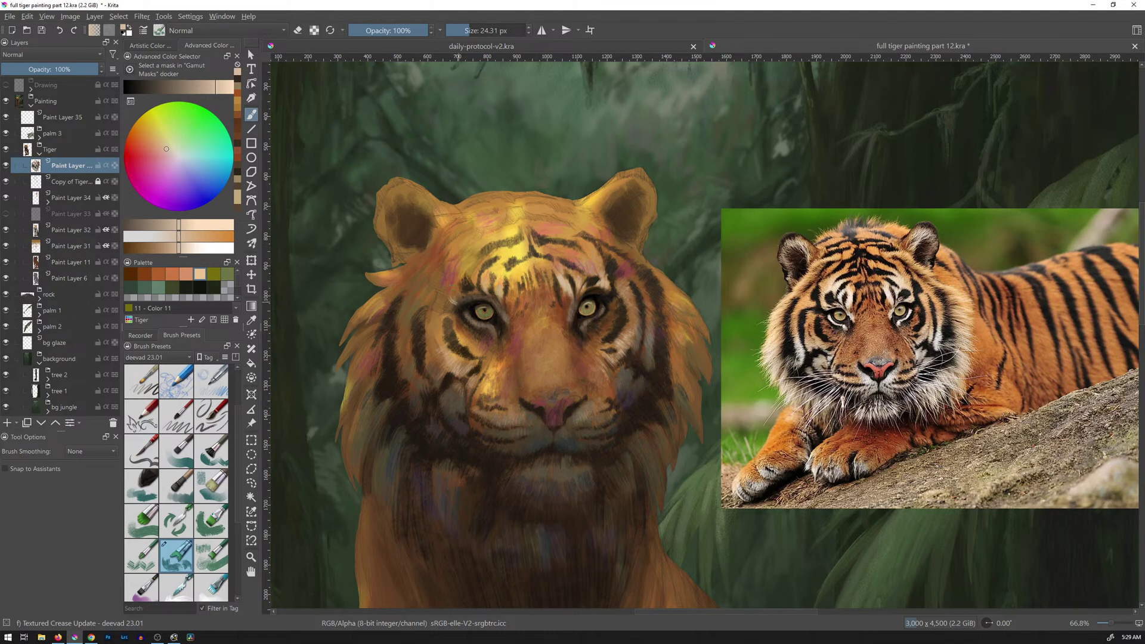
ctrl+click(489, 292)
drag(216, 90, 182, 89)
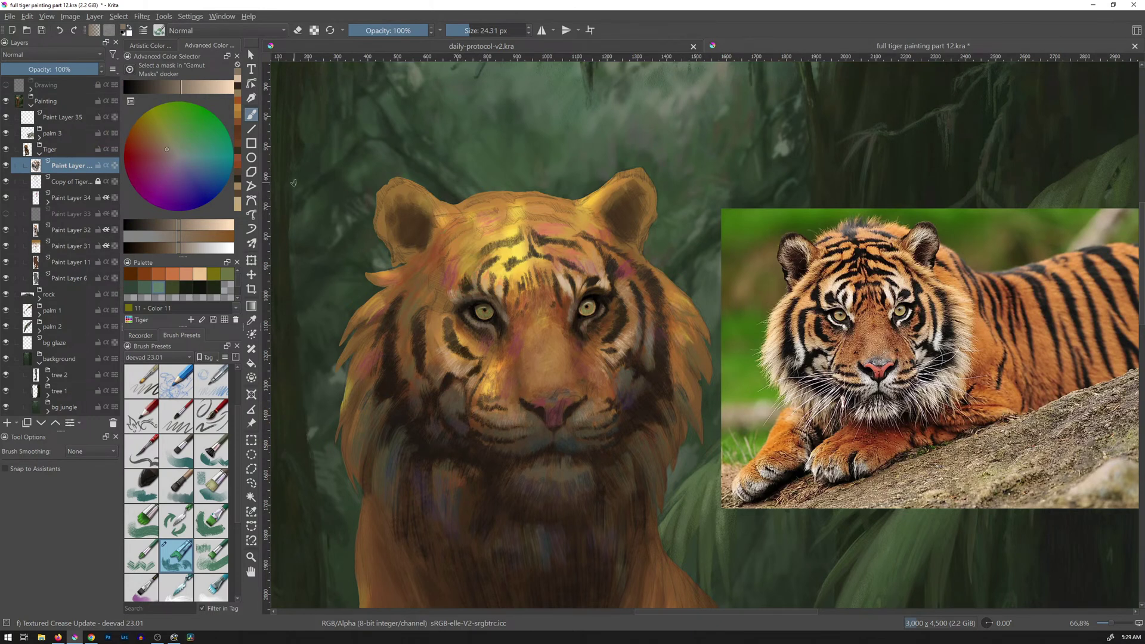
drag(186, 90, 199, 90)
ctrl+click(840, 283)
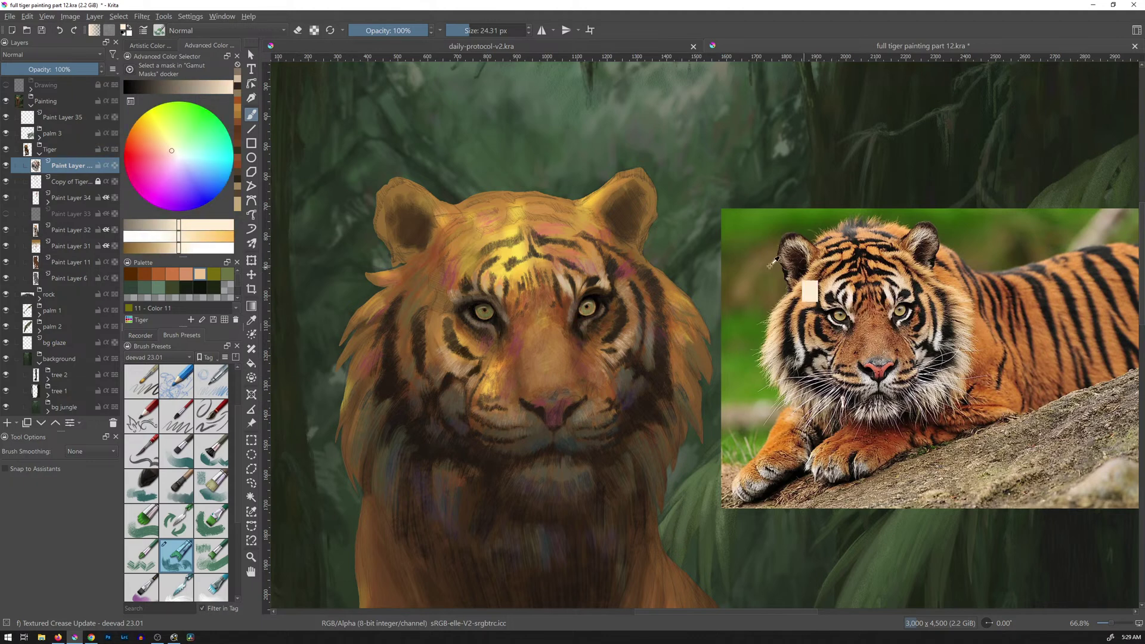
mouse_move(472, 272)
mouse_down()
mouse_move(494, 253)
mouse_move(492, 274)
mouse_move(487, 236)
mouse_move(489, 271)
mouse_up()
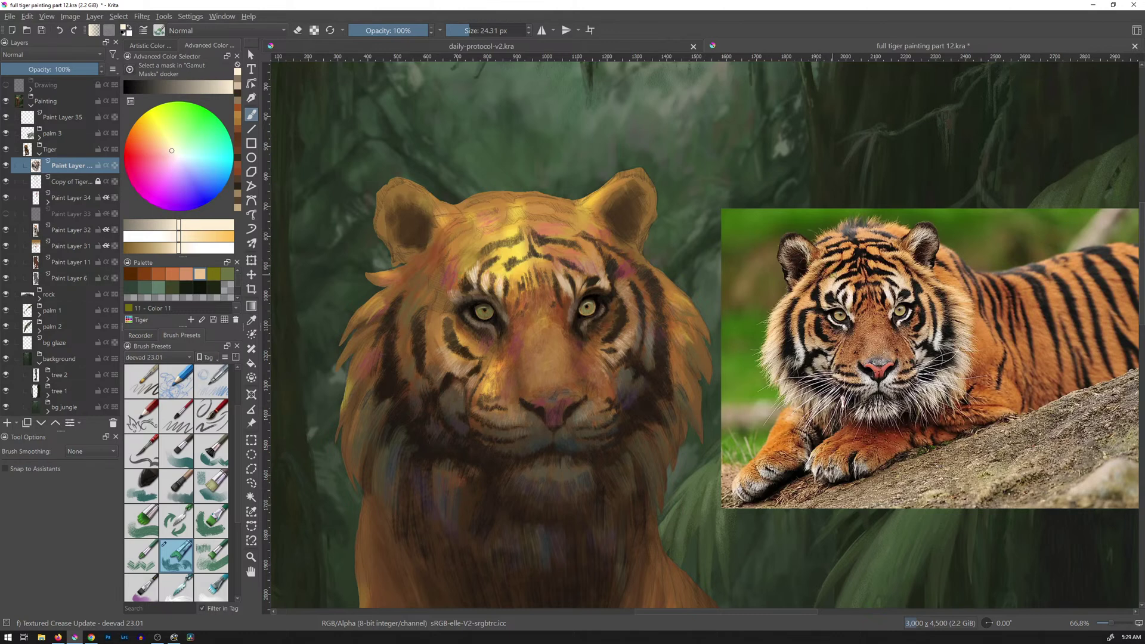
Sample the near-black of a painted forehead stripe and paint dark stripe marks beside the left-hand eye.
ctrl+click(855, 311)
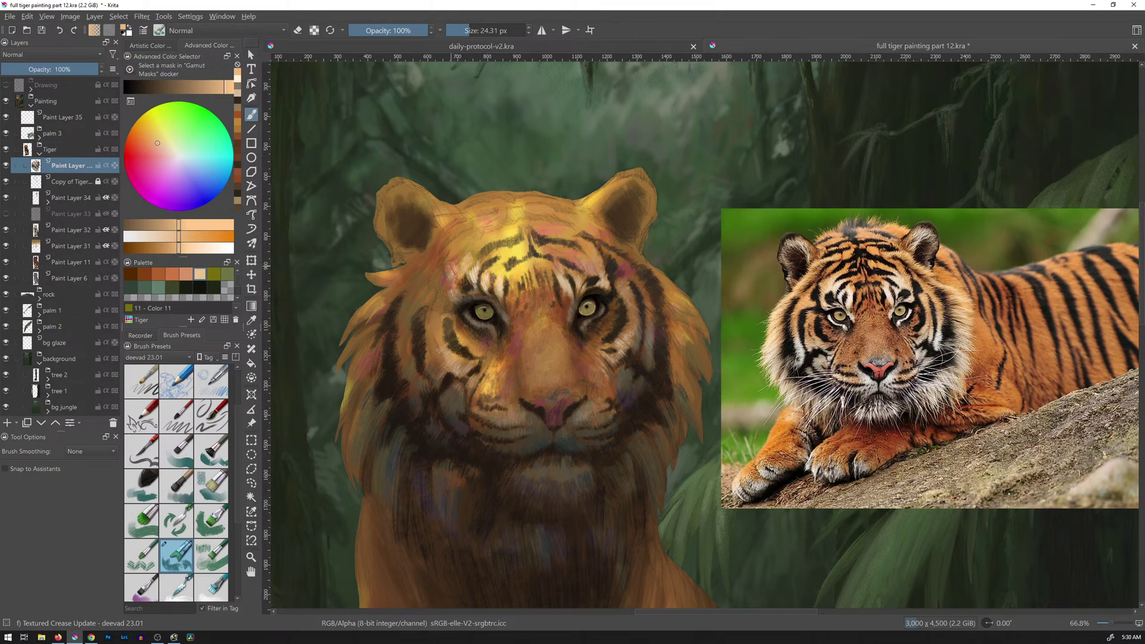
ctrl+click(480, 256)
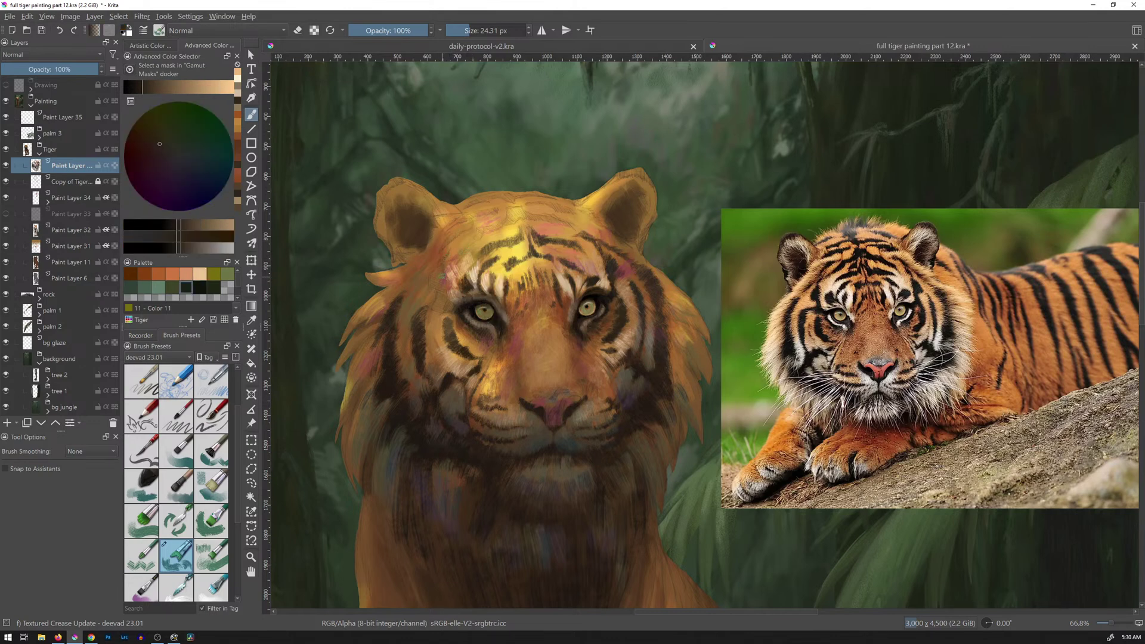
mouse_move(435, 288)
mouse_down()
mouse_move(442, 264)
mouse_move(443, 309)
mouse_move(430, 307)
mouse_move(450, 309)
mouse_up()
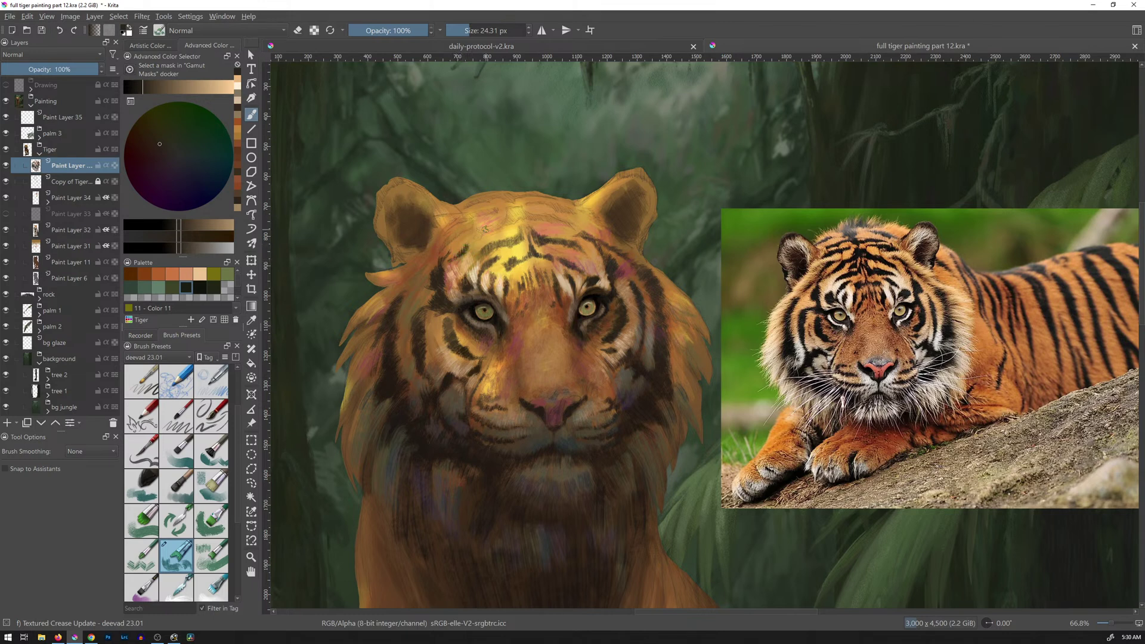
Lighten the sampled colour to a muted dark brown and paint curved stripes across the tiger's forehead and crown.
click(157, 87)
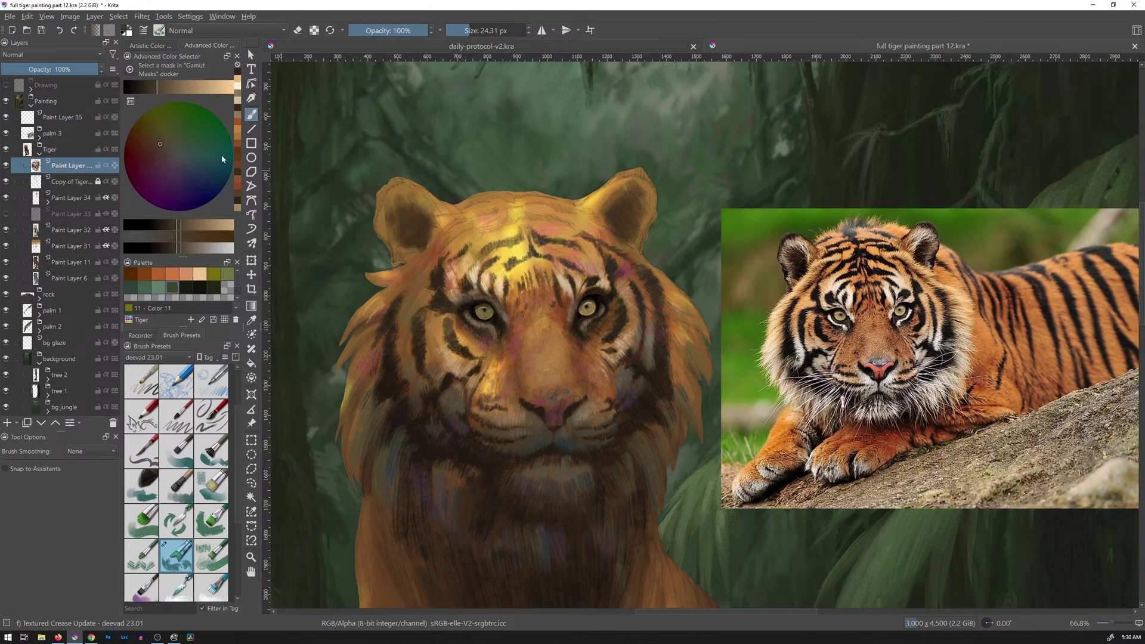
click(181, 238)
mouse_move(471, 250)
mouse_down()
mouse_move(513, 221)
mouse_move(556, 227)
mouse_up()
drag(573, 221, 564, 230)
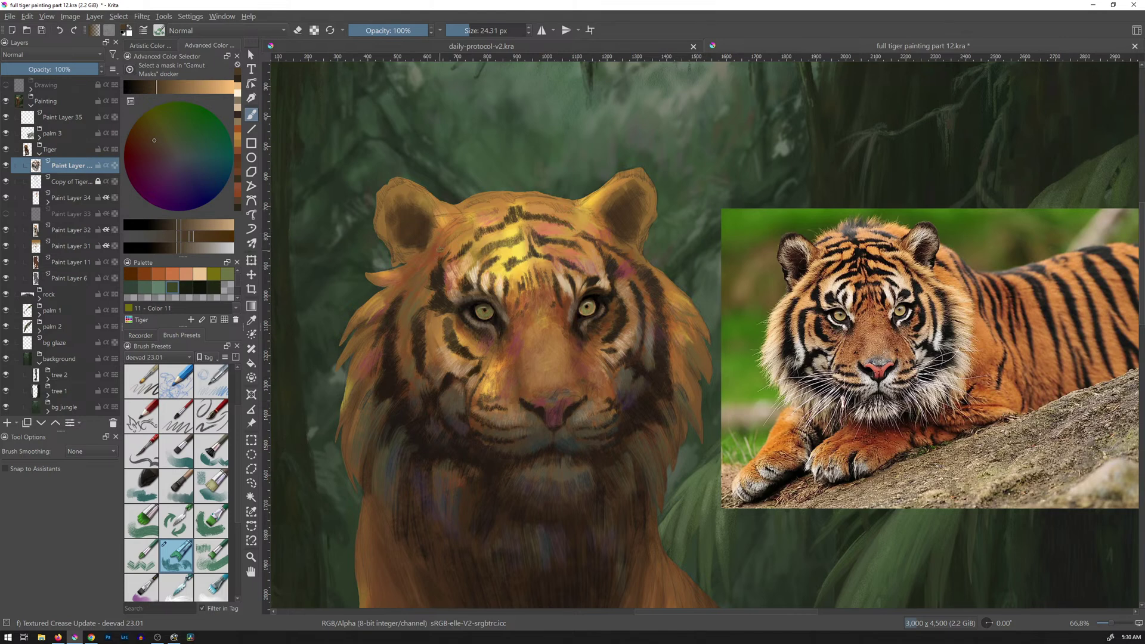
drag(451, 242, 471, 228)
drag(463, 219, 496, 207)
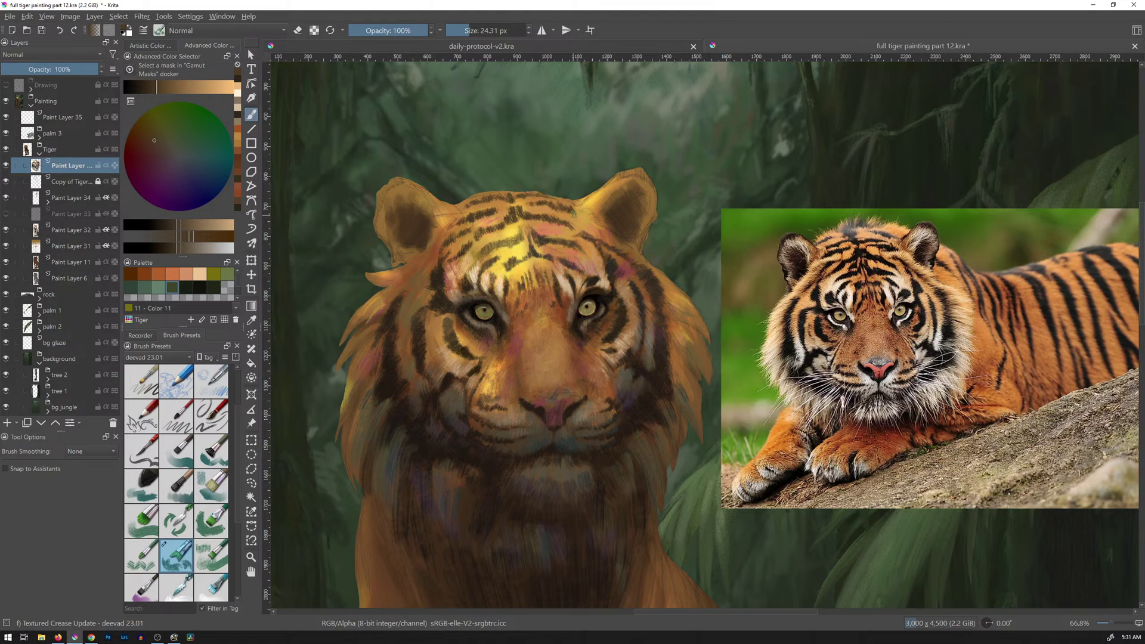
Sample reddish browns from the painted nose bridge and paint them into the fur at the inner base of both ears.
ctrl+click(572, 308)
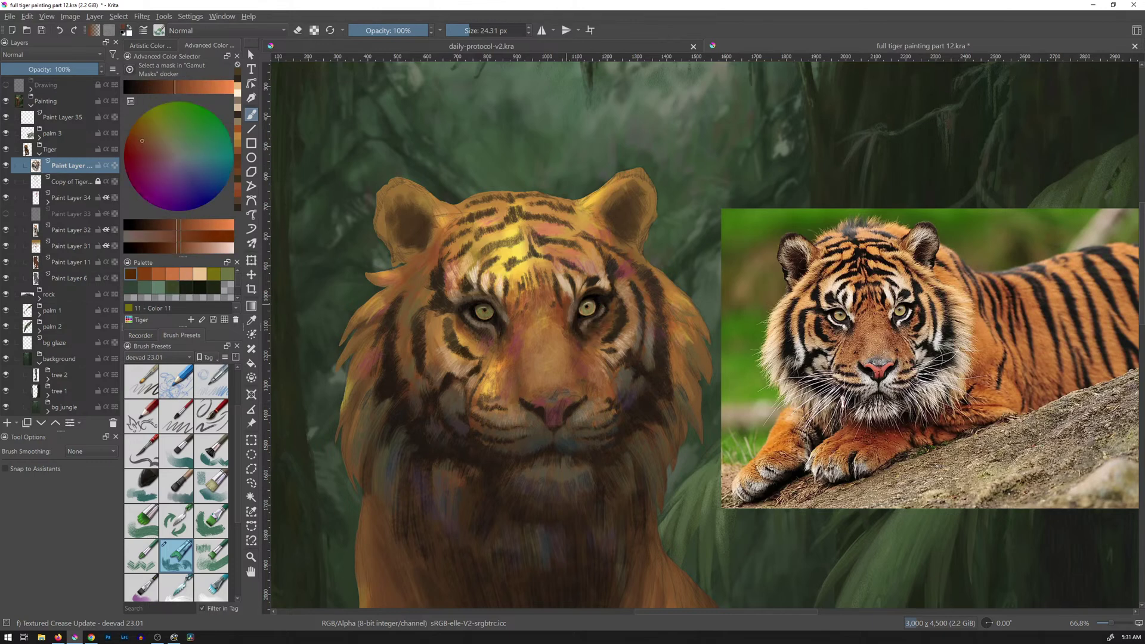
mouse_move(589, 200)
mouse_down()
mouse_move(563, 316)
mouse_move(601, 237)
mouse_move(590, 214)
mouse_up()
ctrl+click(564, 318)
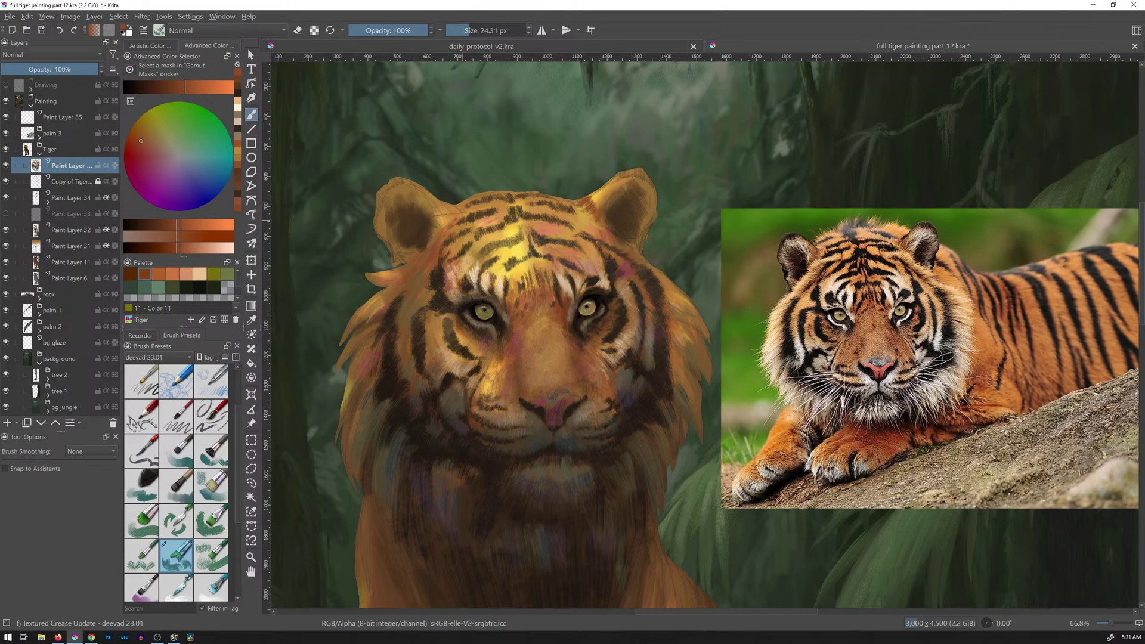
mouse_move(438, 217)
mouse_down()
mouse_move(441, 227)
mouse_move(449, 220)
mouse_move(420, 246)
mouse_up()
Sample an orange-brown from the reclining tiger reference, darken it, and paint it along the upper rim of the left-hand ear.
ctrl+click(800, 278)
ctrl+click(796, 282)
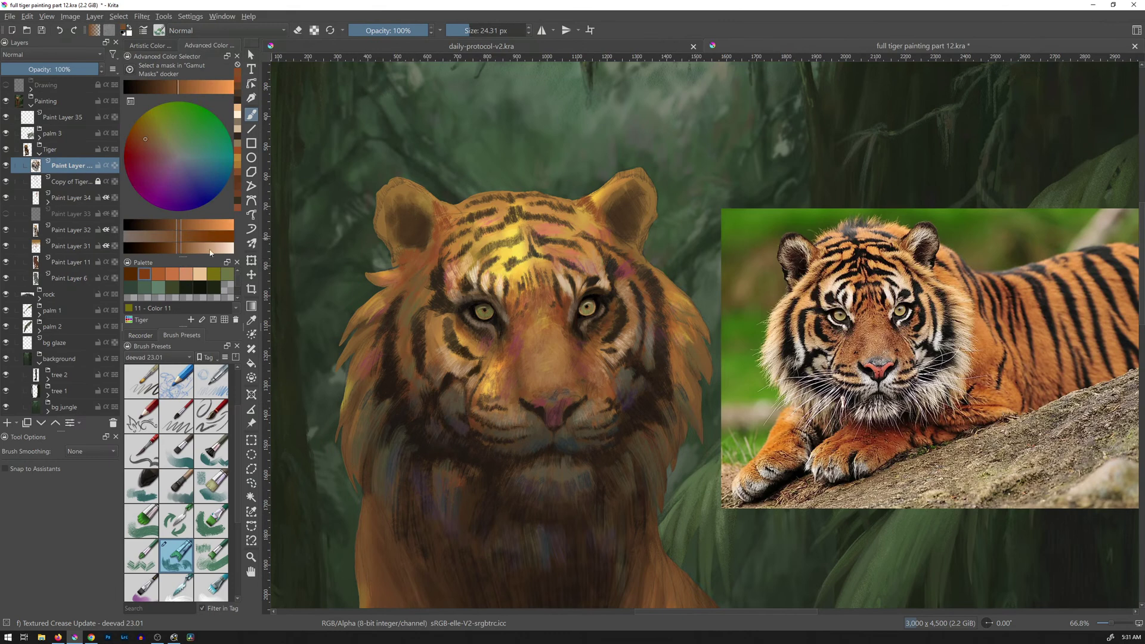
click(157, 87)
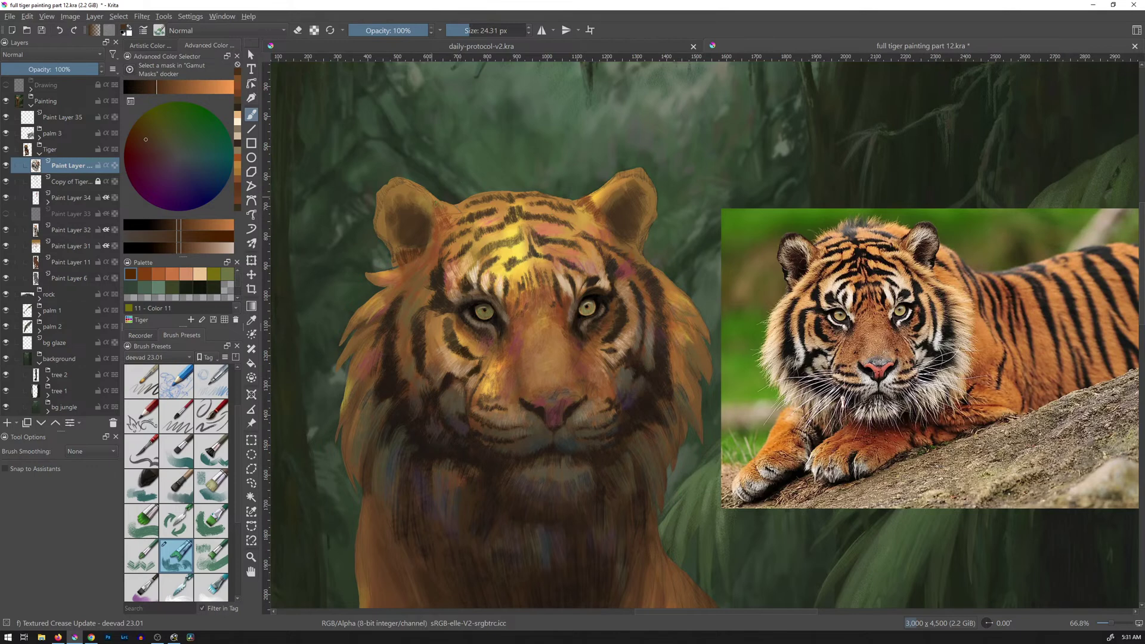
mouse_move(432, 193)
mouse_down()
mouse_move(443, 206)
mouse_move(391, 183)
mouse_up()
Mix a muted dark brown from the reference tiger's dark ear and try it on the left-hand ear's outer rim.
ctrl+click(793, 234)
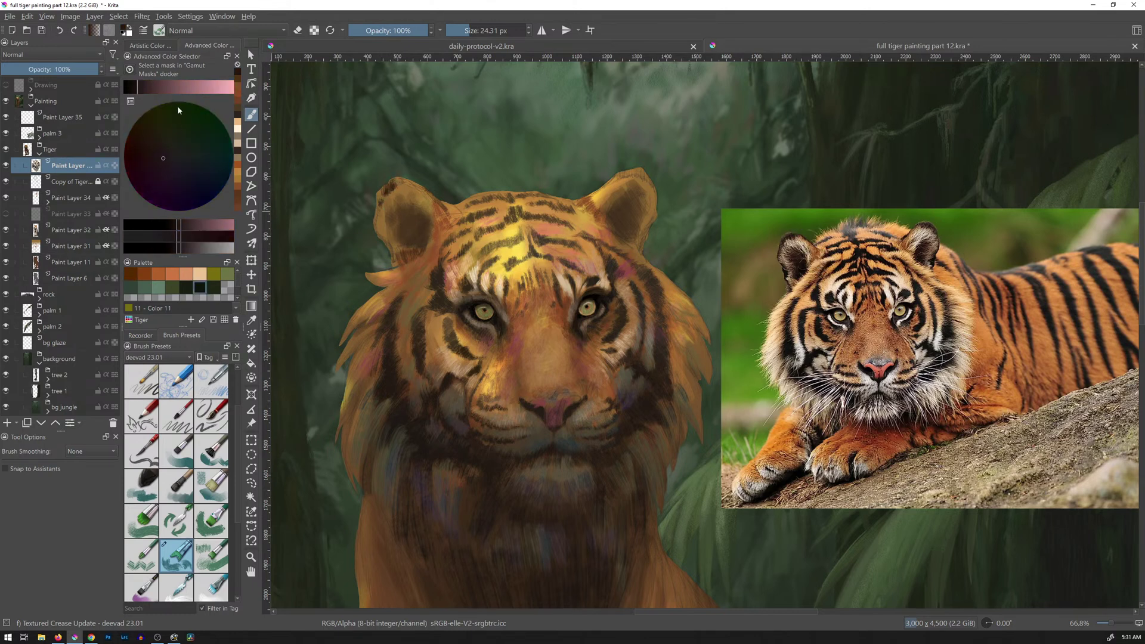
ctrl+click(798, 232)
click(163, 142)
click(164, 144)
click(159, 89)
click(158, 145)
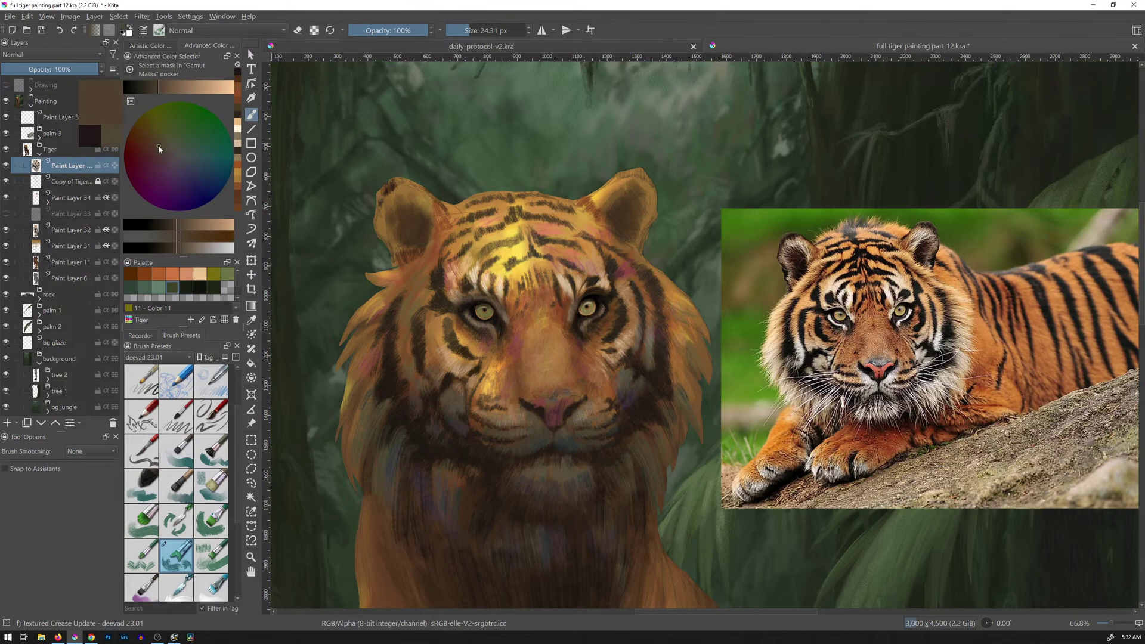
click(150, 89)
mouse_move(384, 190)
mouse_down()
mouse_move(374, 221)
mouse_move(391, 186)
mouse_move(382, 167)
mouse_move(395, 176)
mouse_up()
key(ctrl+z)
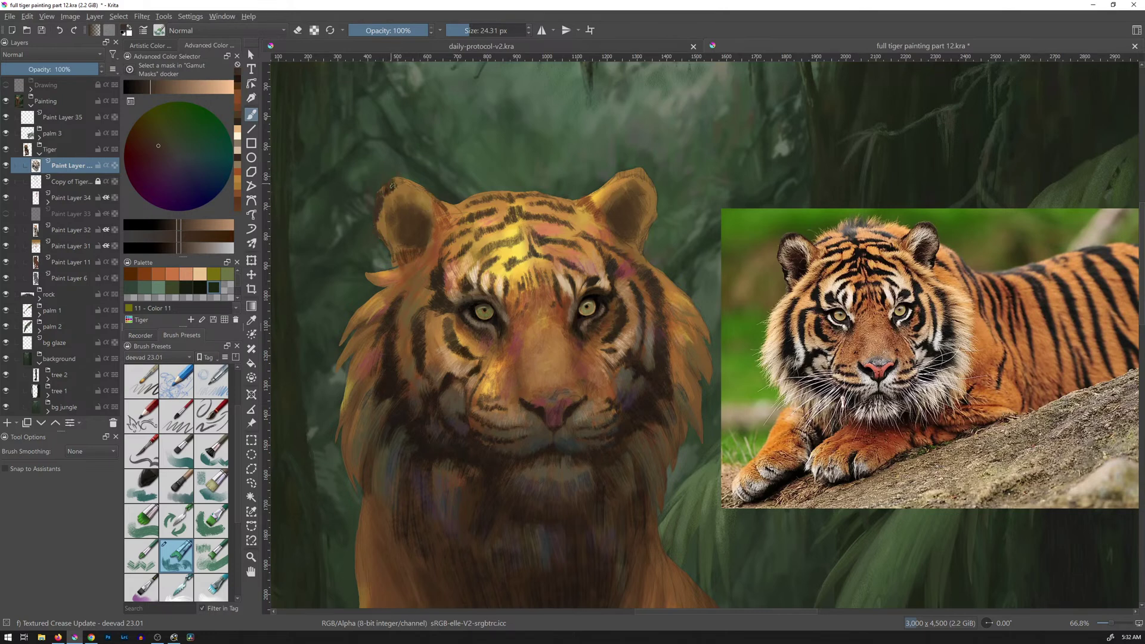
Darken the brown and paint the left-hand ear's outer rim and the shadowed hollows inside both ears.
drag(183, 231, 167, 225)
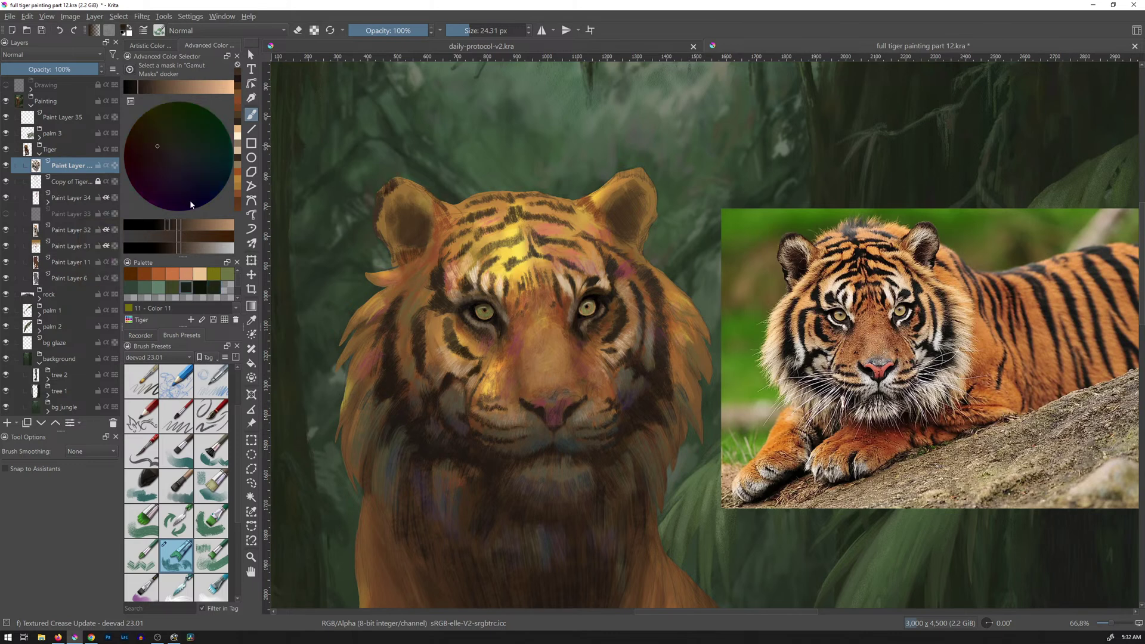
drag(392, 182, 379, 203)
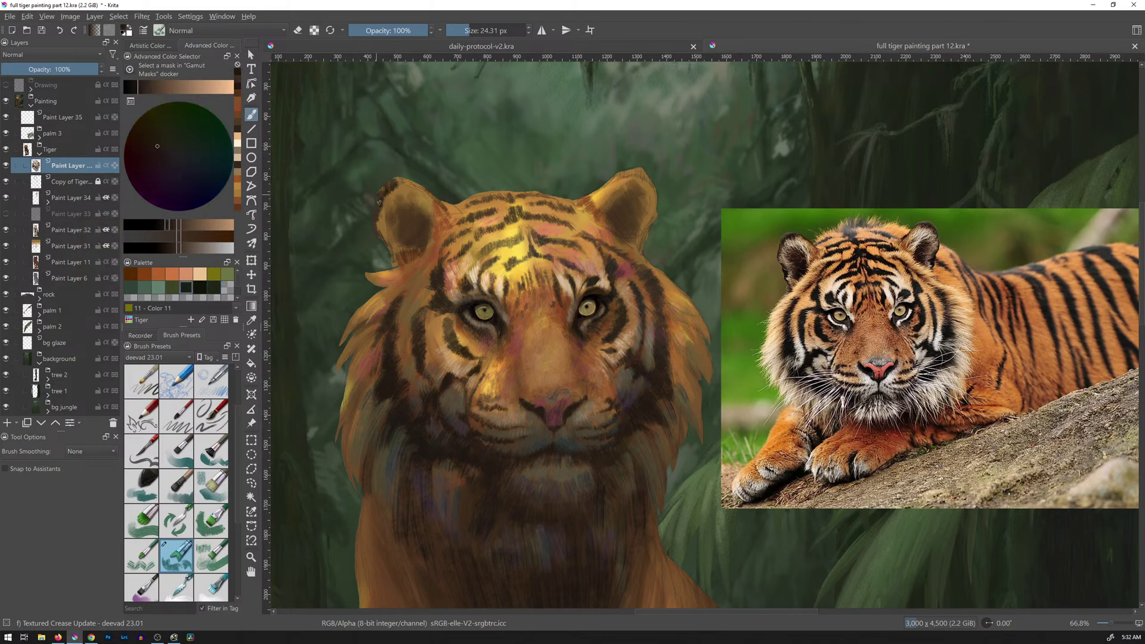
mouse_move(404, 245)
mouse_down()
mouse_move(413, 230)
mouse_move(427, 243)
mouse_move(415, 229)
mouse_move(420, 214)
mouse_up()
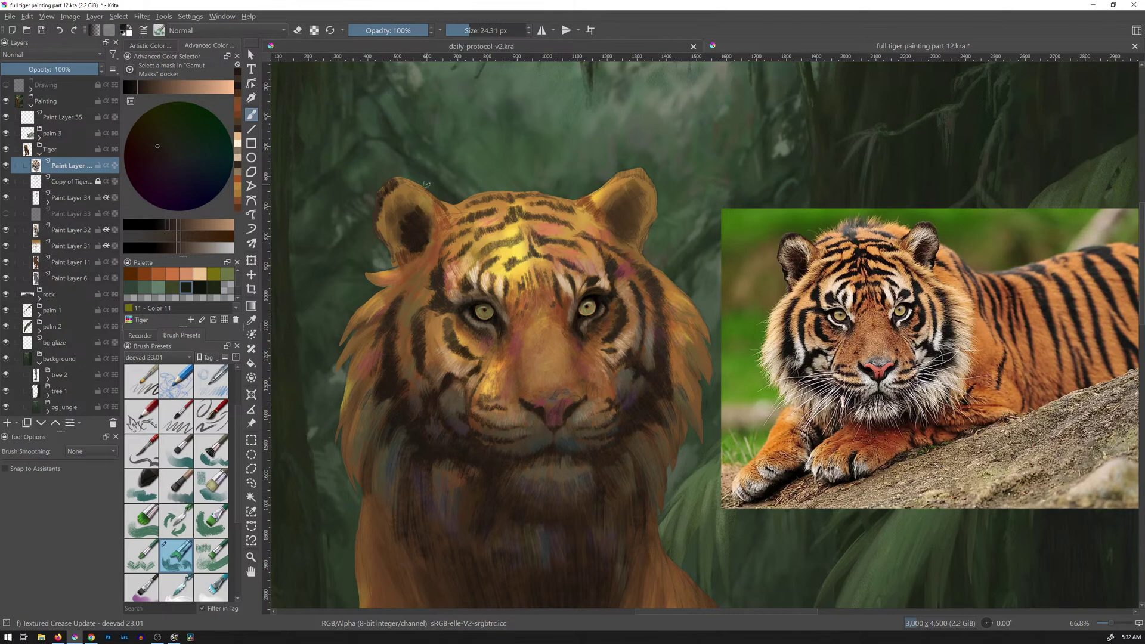
mouse_move(620, 225)
mouse_down()
mouse_move(623, 237)
mouse_move(636, 204)
mouse_up()
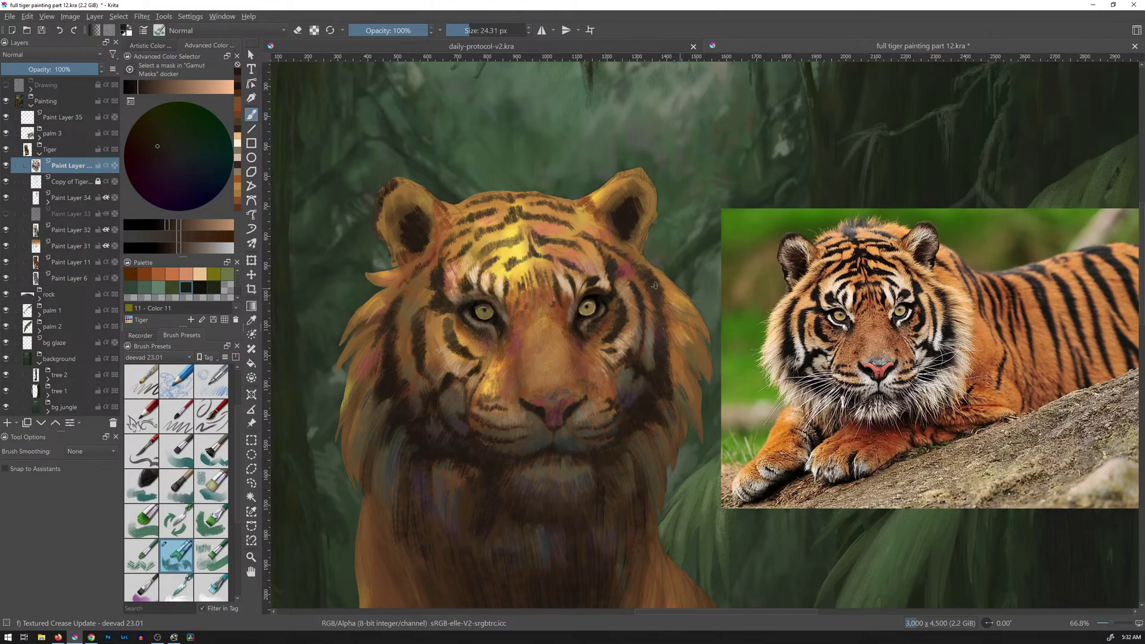
Sample a cream from the forehead fur, saturate it slightly, and paint pale fur strokes between the left-hand brow and ear.
ctrl+click(483, 272)
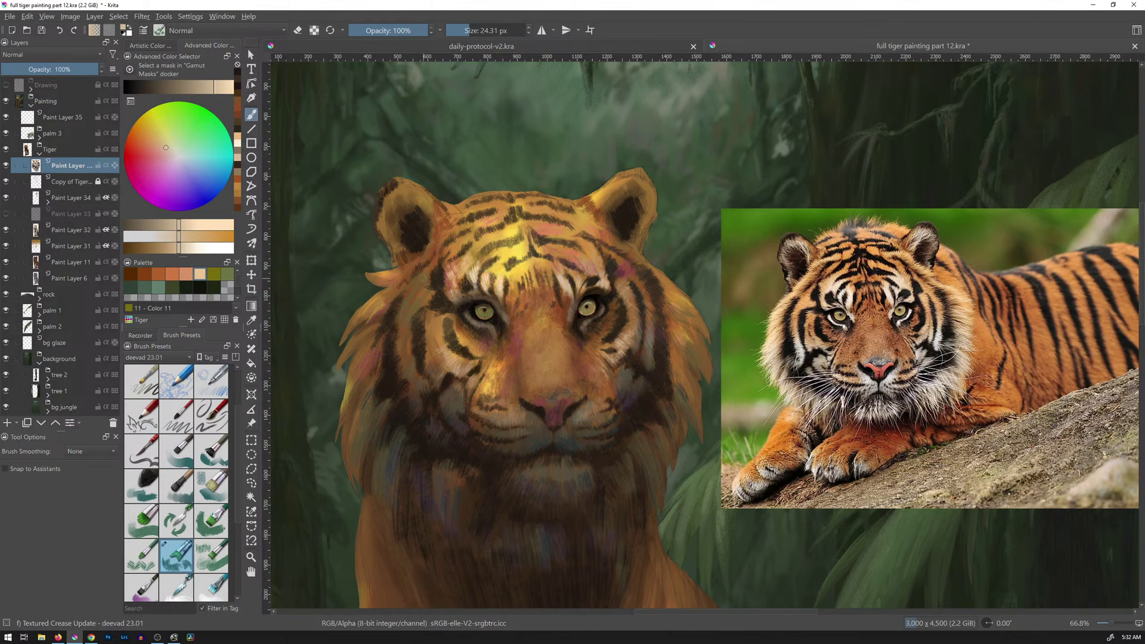
click(201, 240)
drag(455, 272, 480, 245)
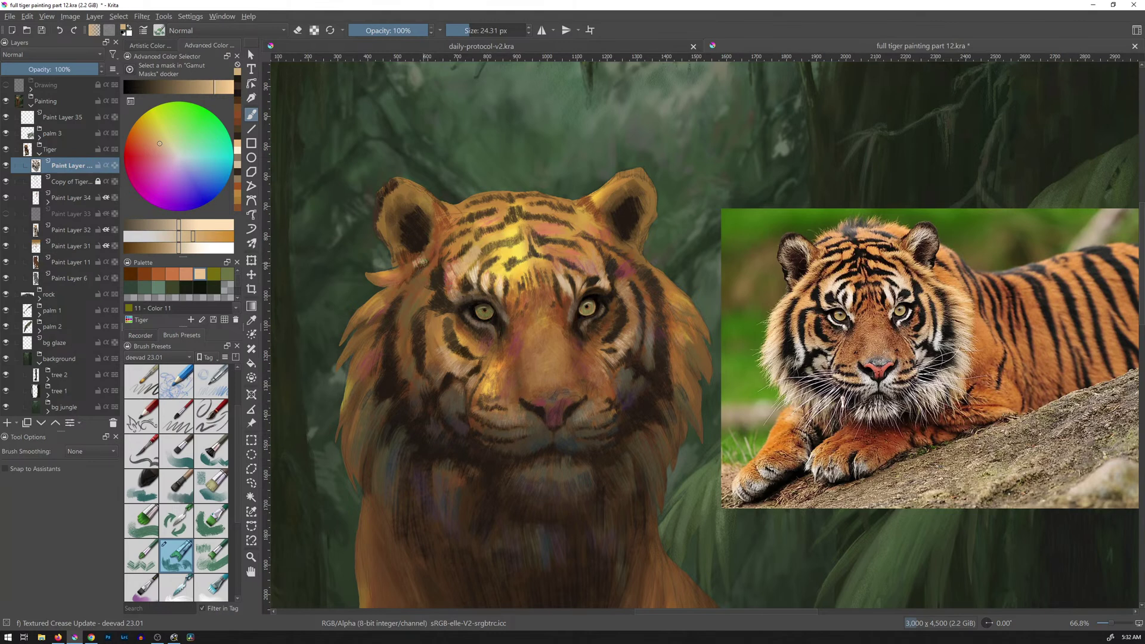
Shift the cream to a warmer, darker tan and paint fur strokes over the tuft below the left-hand ear.
click(192, 230)
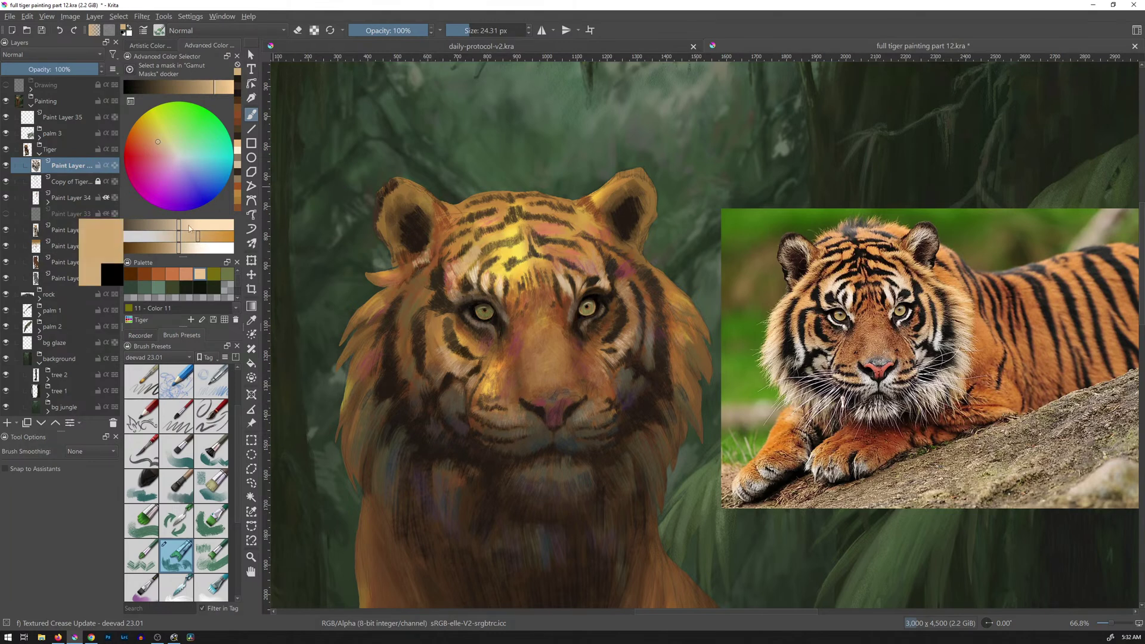
click(201, 237)
click(207, 88)
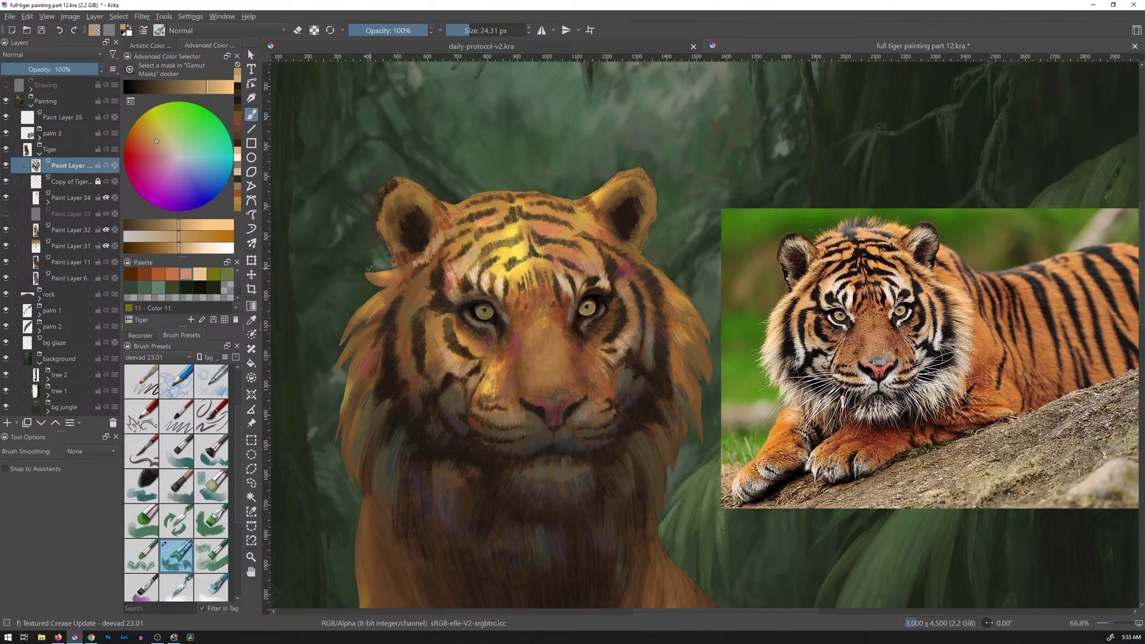
mouse_move(391, 288)
mouse_down()
mouse_move(369, 278)
mouse_move(396, 270)
mouse_up()
drag(408, 272, 402, 261)
Move the black-background tiger reference beside the painted head, above the reclining tiger photo, and return to the brush.
drag(973, 174, 893, 258)
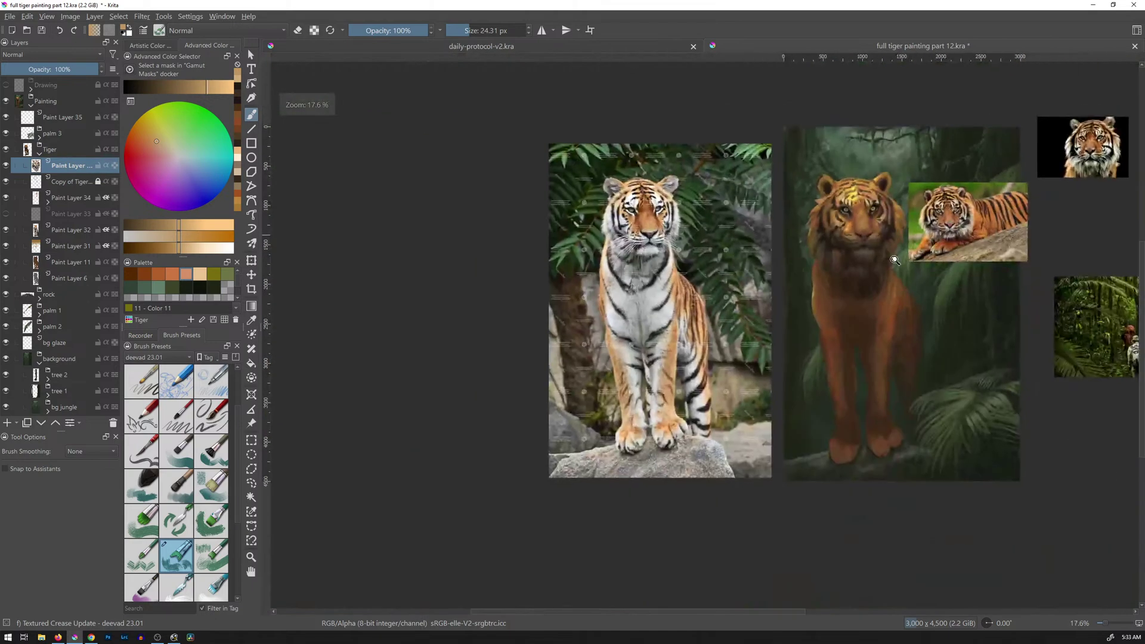
key(r)
click(1078, 152)
mouse_move(1086, 150)
mouse_down()
mouse_move(930, 162)
mouse_move(953, 164)
mouse_up()
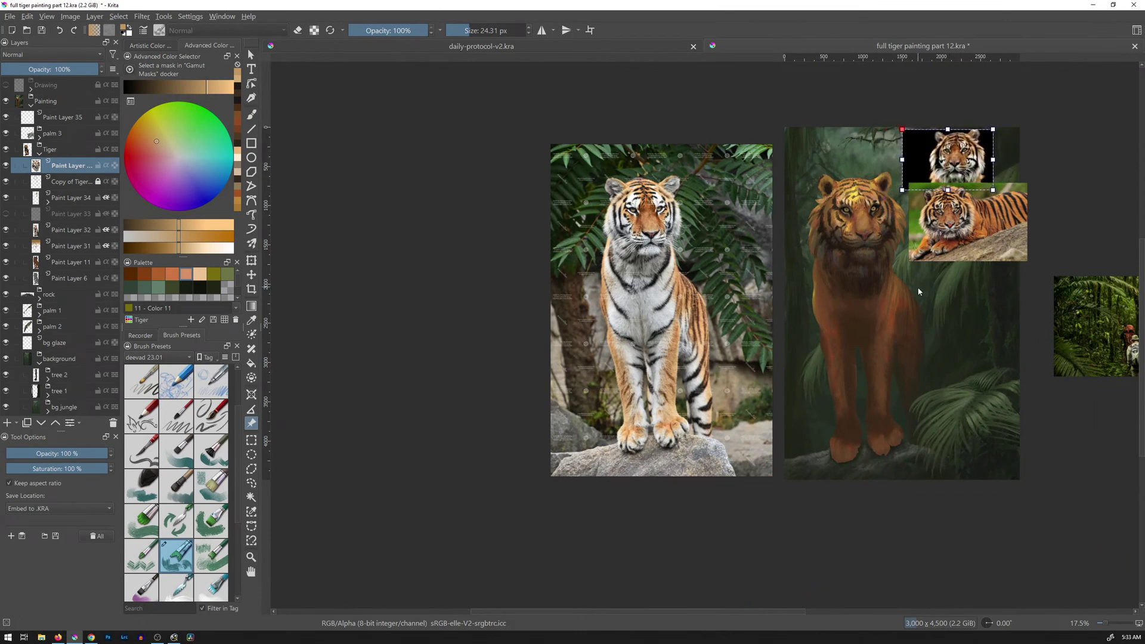
key(1)
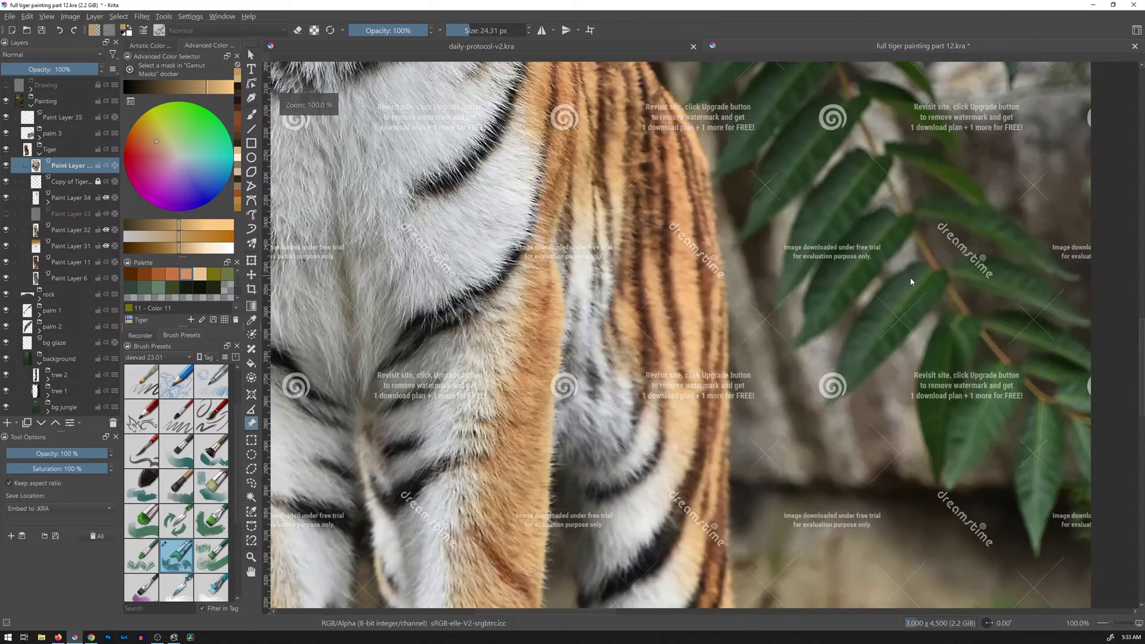
drag(815, 203, 760, 315)
drag(956, 173, 716, 314)
drag(712, 263, 741, 507)
key(b)
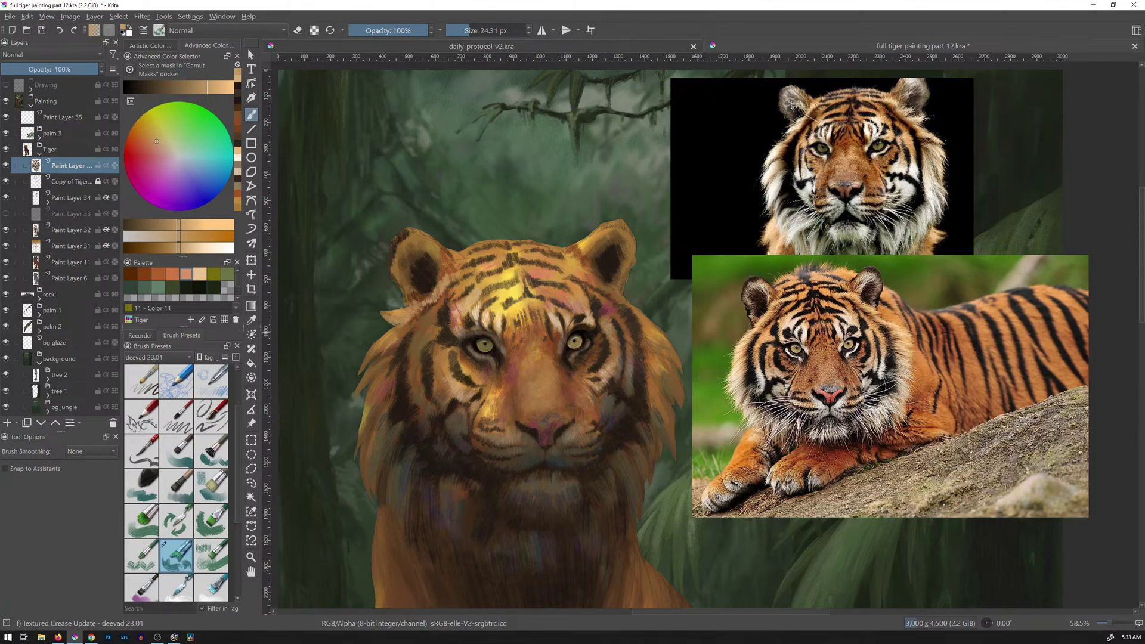
Sample light creams from the painted brow and the reclining tiger reference and refine the pale fur above the eyes.
scroll(653, 353, up, 1)
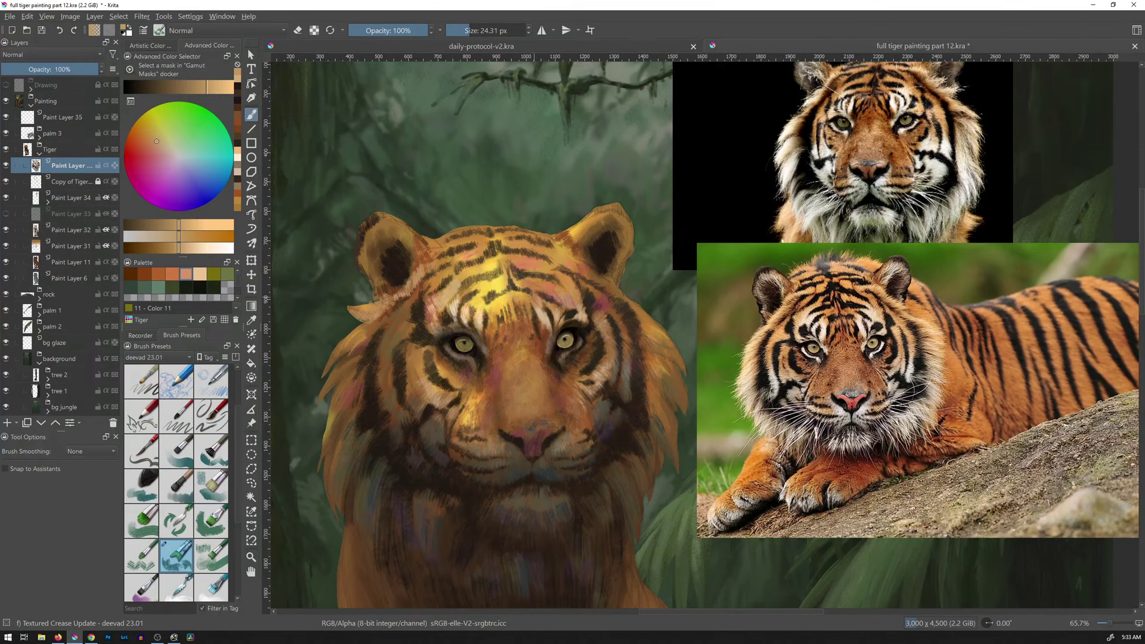
ctrl+click(457, 298)
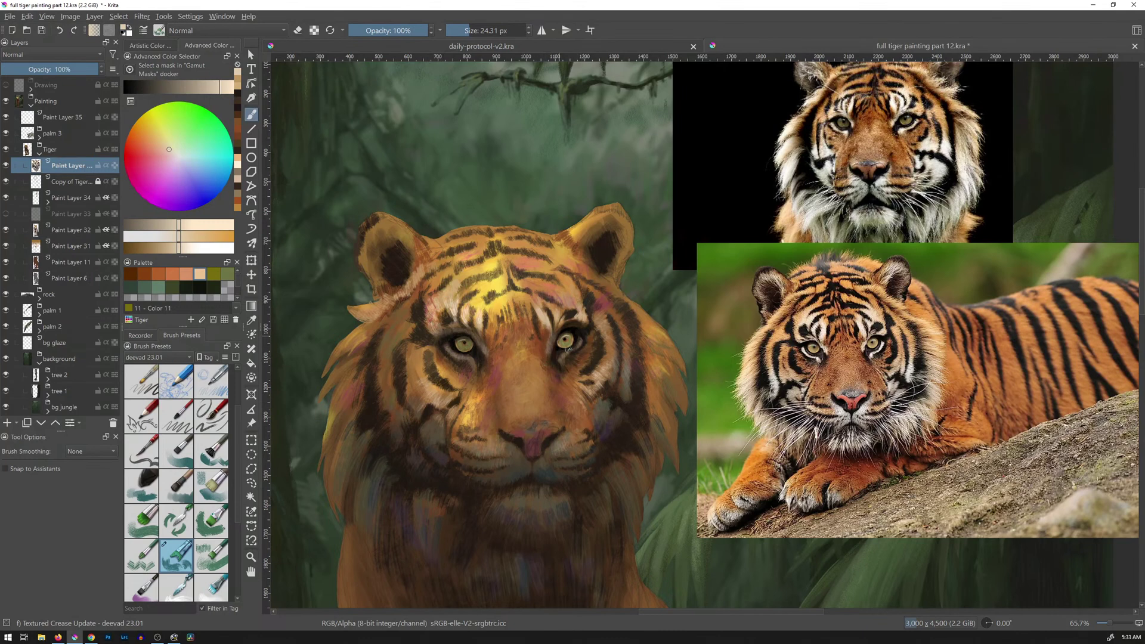
ctrl+click(797, 300)
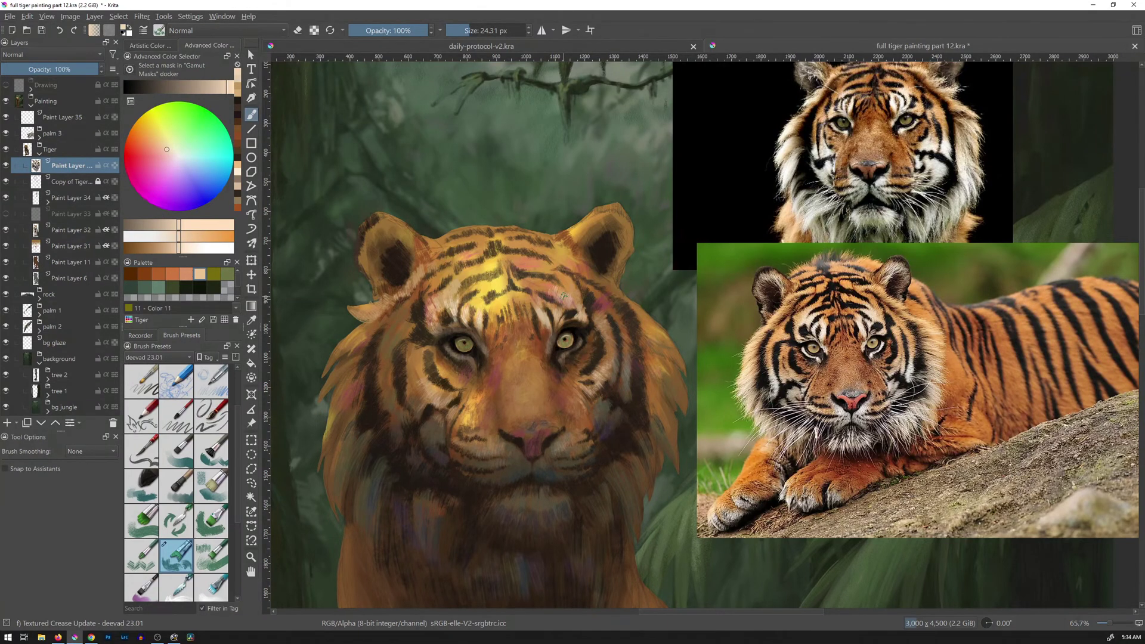
Mix a mid-tone tan from the reference forehead and painted brow, and paint it into the fur above the right-hand eye.
ctrl+click(856, 314)
ctrl+click(856, 314)
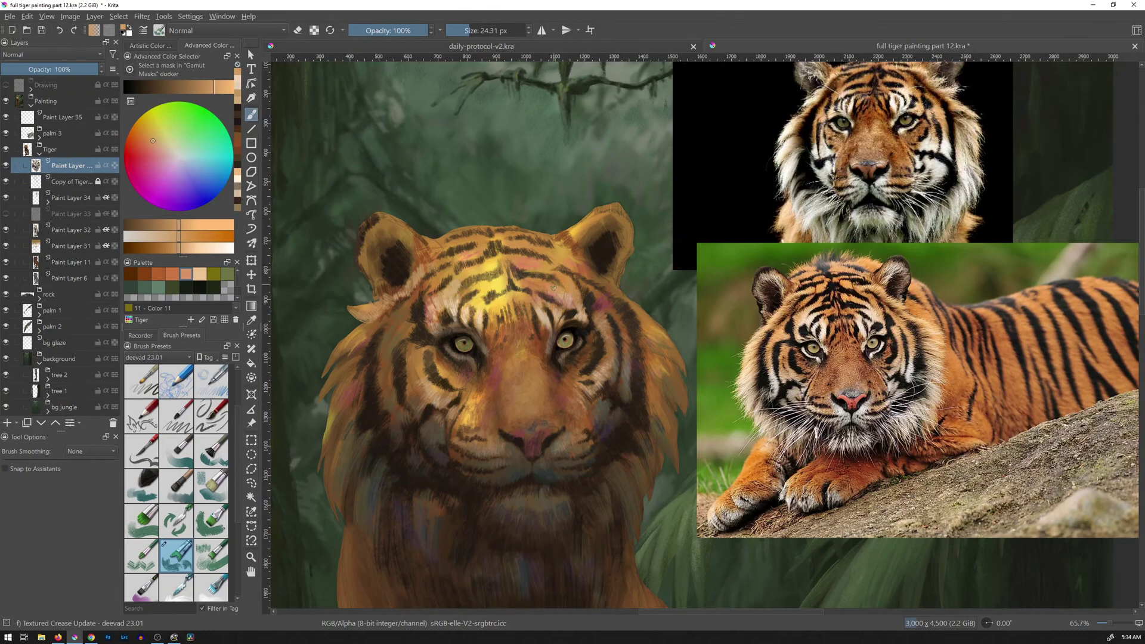
ctrl+click(544, 301)
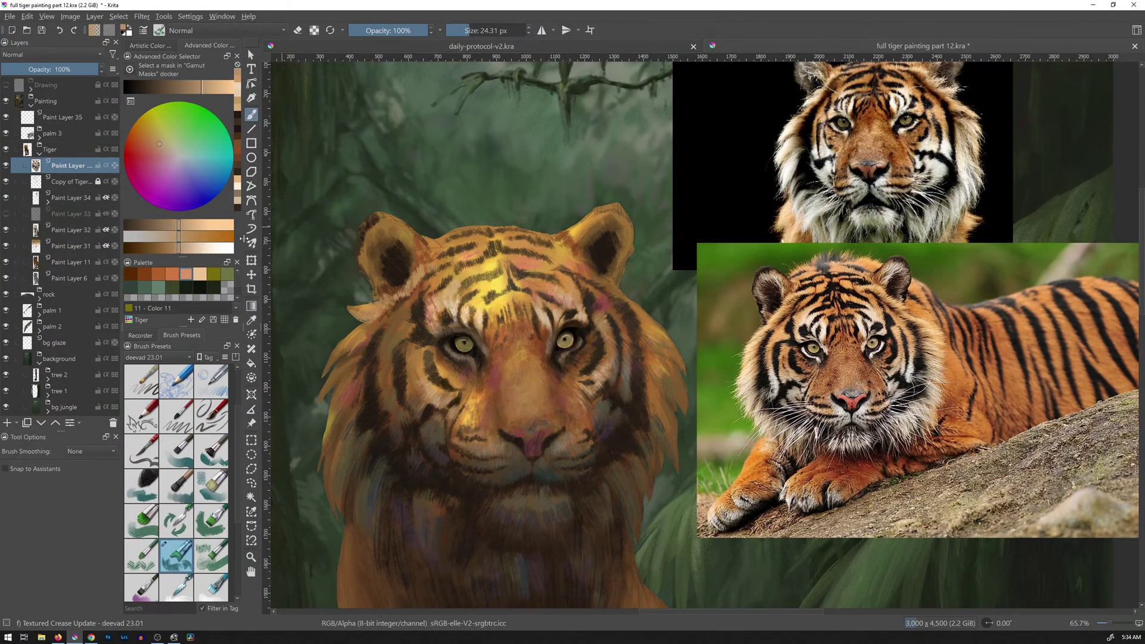
click(206, 88)
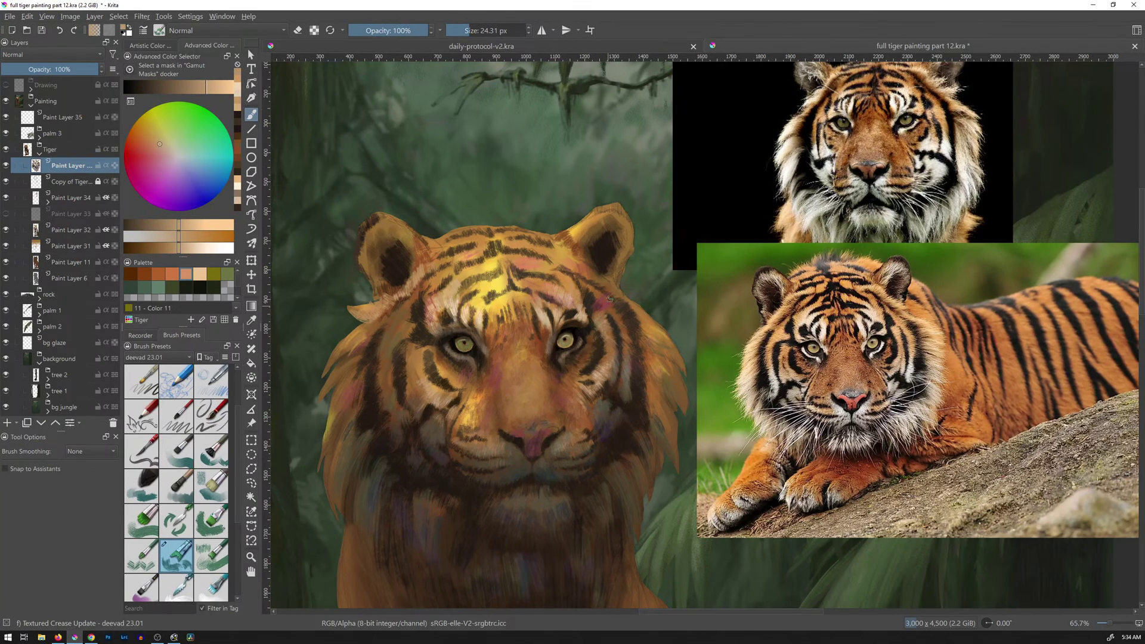
drag(574, 293, 573, 295)
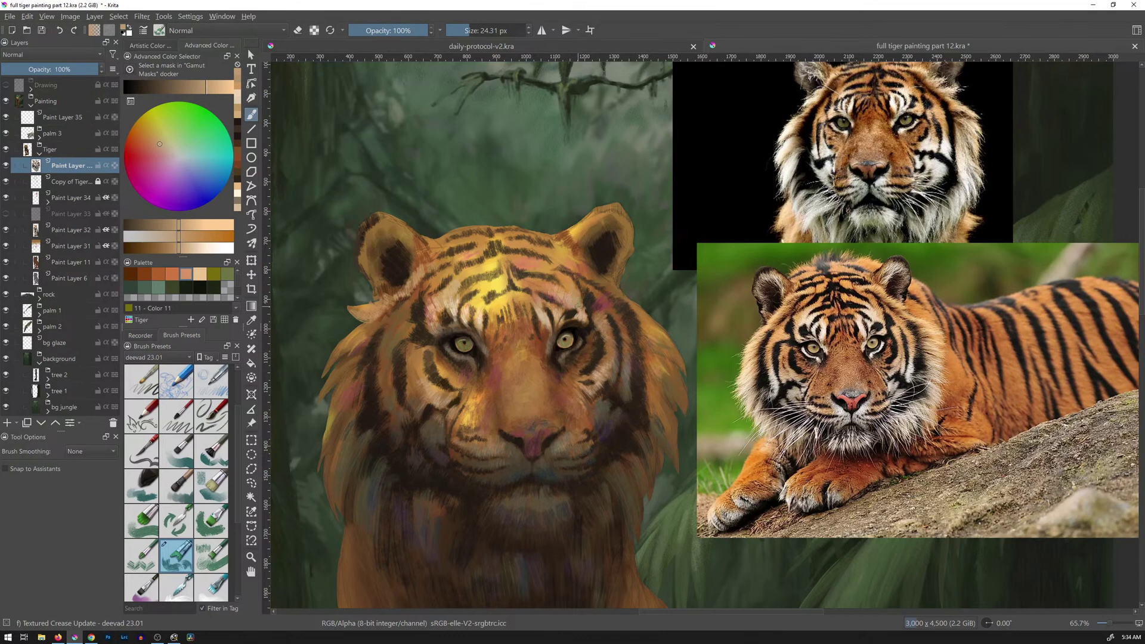
Sample pale fur tones above the reference tiger's right-hand eye and paint light strokes along the painted inner right-hand brow.
ctrl+click(890, 331)
mouse_move(551, 281)
mouse_down()
mouse_move(563, 313)
mouse_move(580, 313)
mouse_move(577, 285)
mouse_move(551, 296)
mouse_up()
ctrl+click(885, 331)
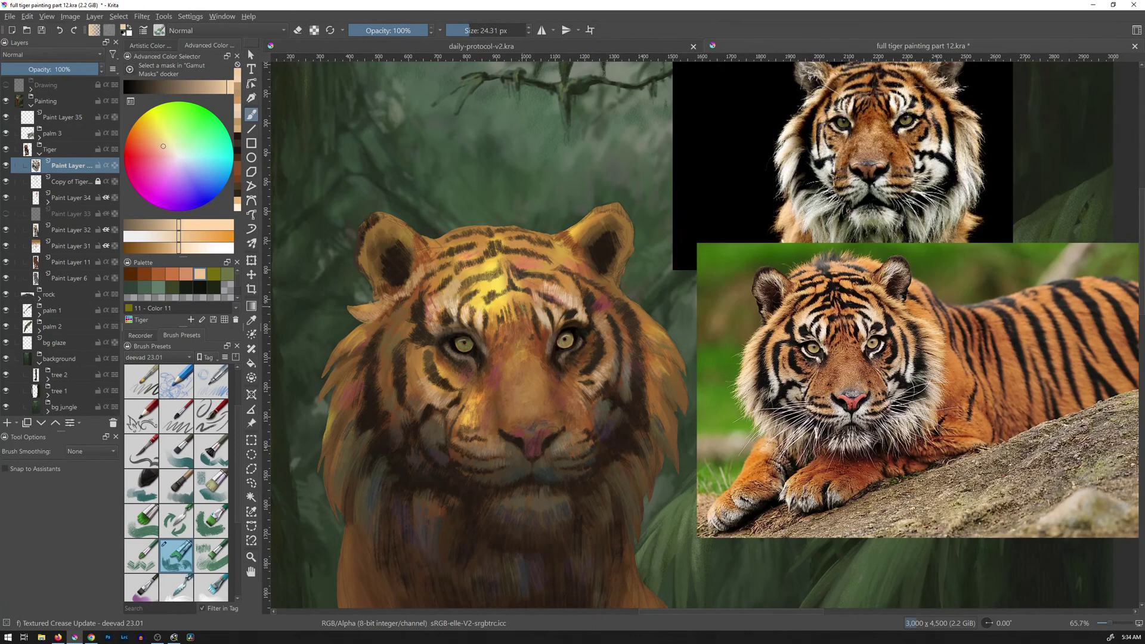
drag(531, 295, 536, 306)
Sample the painted right-hand brow, adjust it to tan and pale peach tones, and paint them into the fur above the right-hand eye.
ctrl+click(571, 291)
click(191, 236)
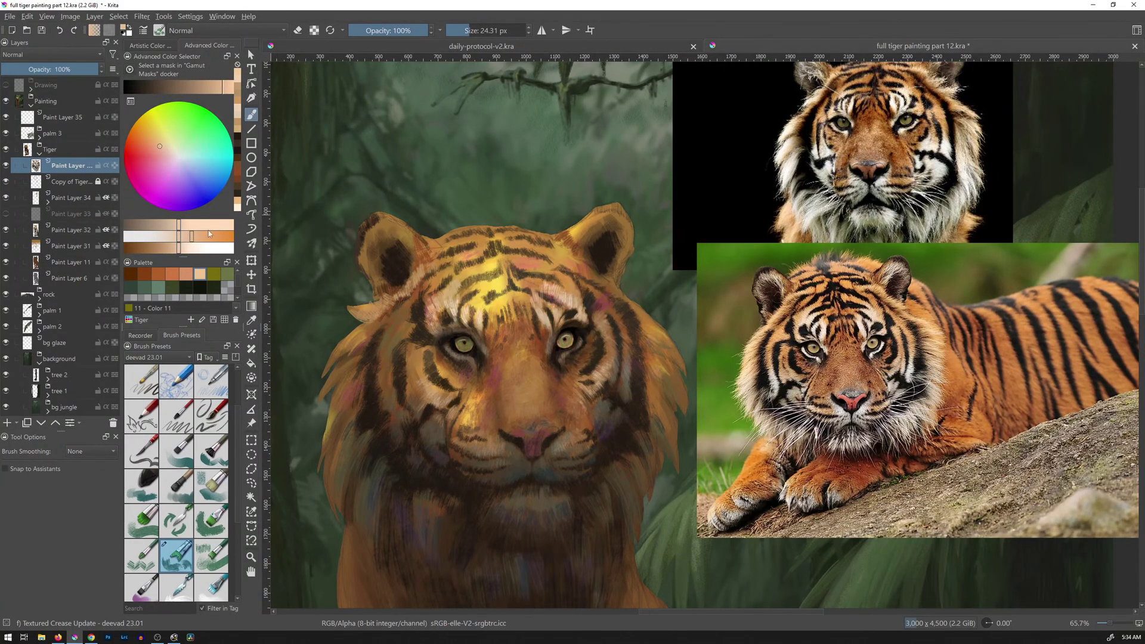
click(221, 90)
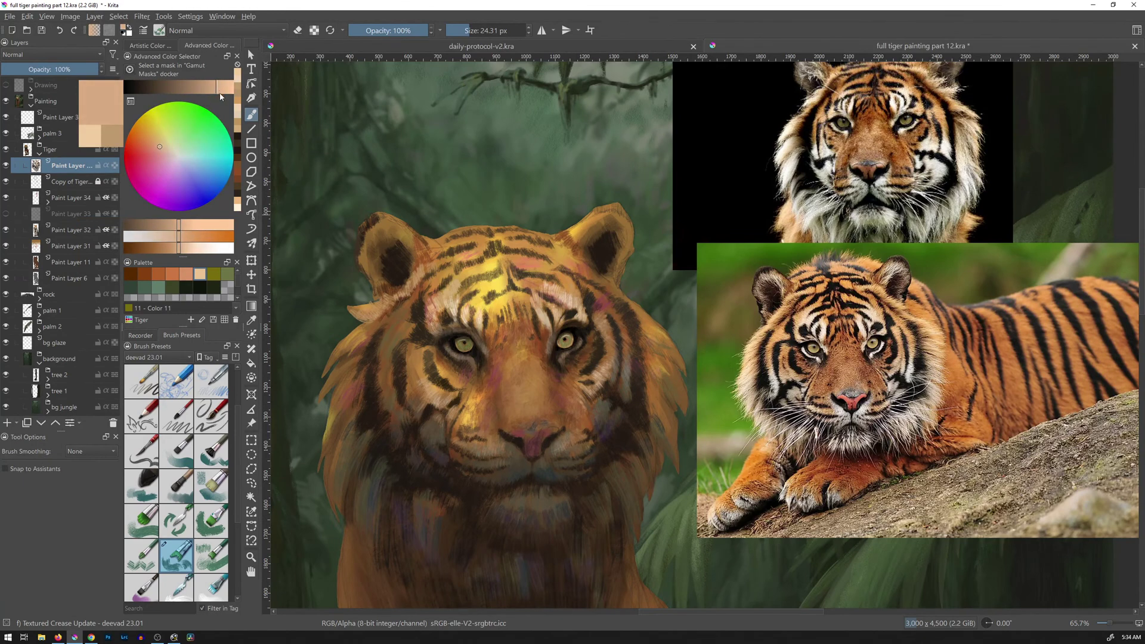
click(210, 90)
click(190, 237)
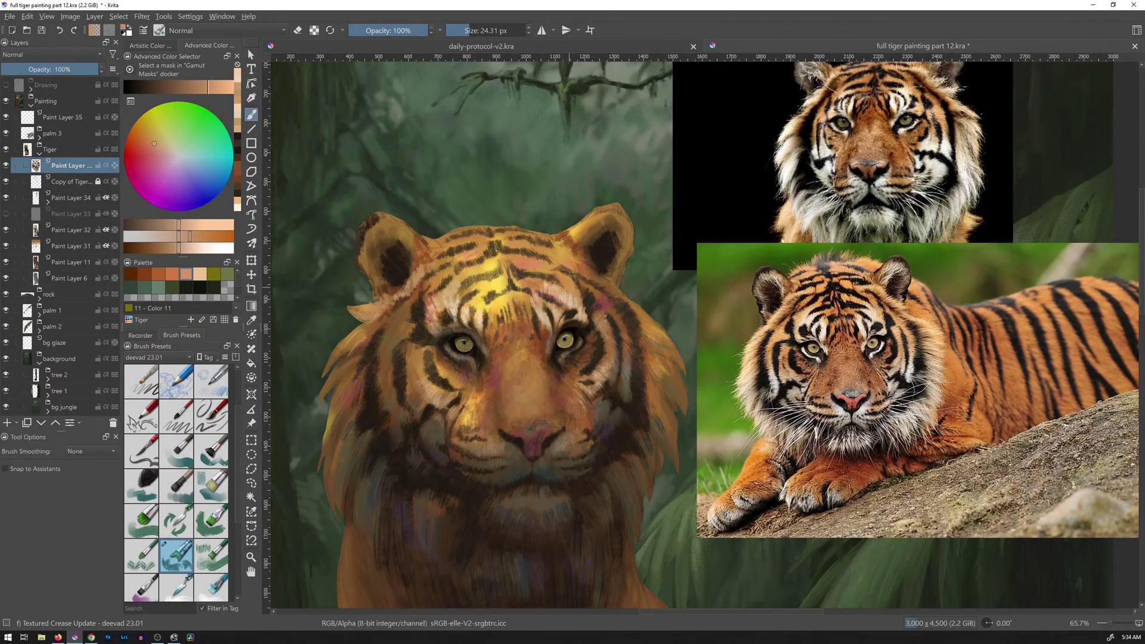
drag(567, 277, 565, 288)
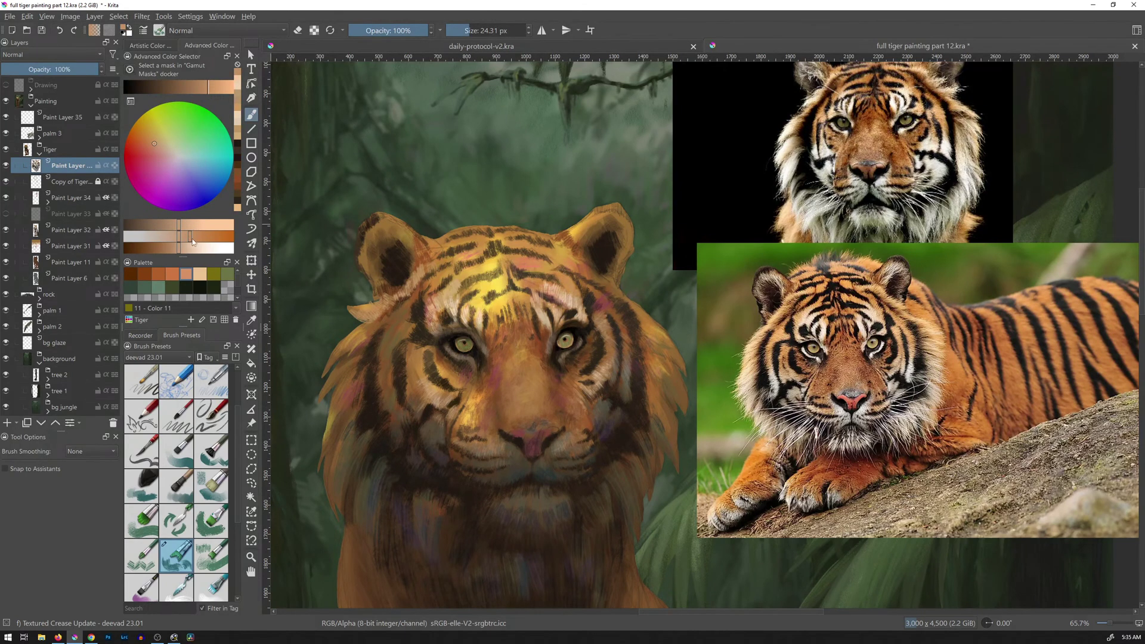
click(200, 273)
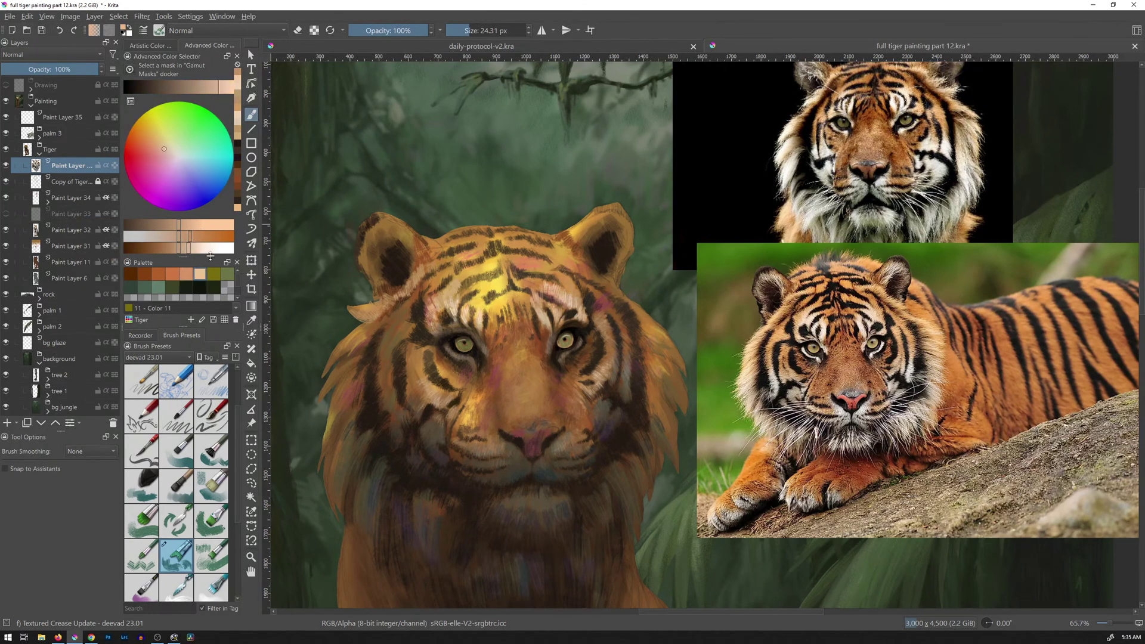
drag(565, 290, 559, 283)
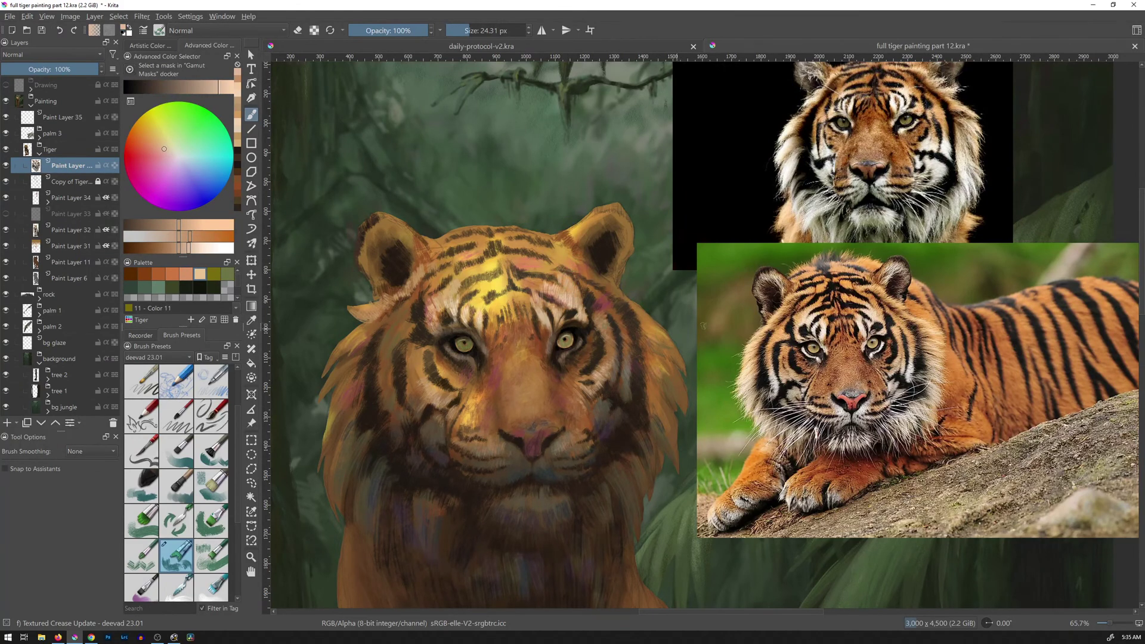
Paint reference orange above the right-hand brow, and blend light peach sampled from the painted fur along its inner end.
ctrl+click(874, 301)
click(185, 227)
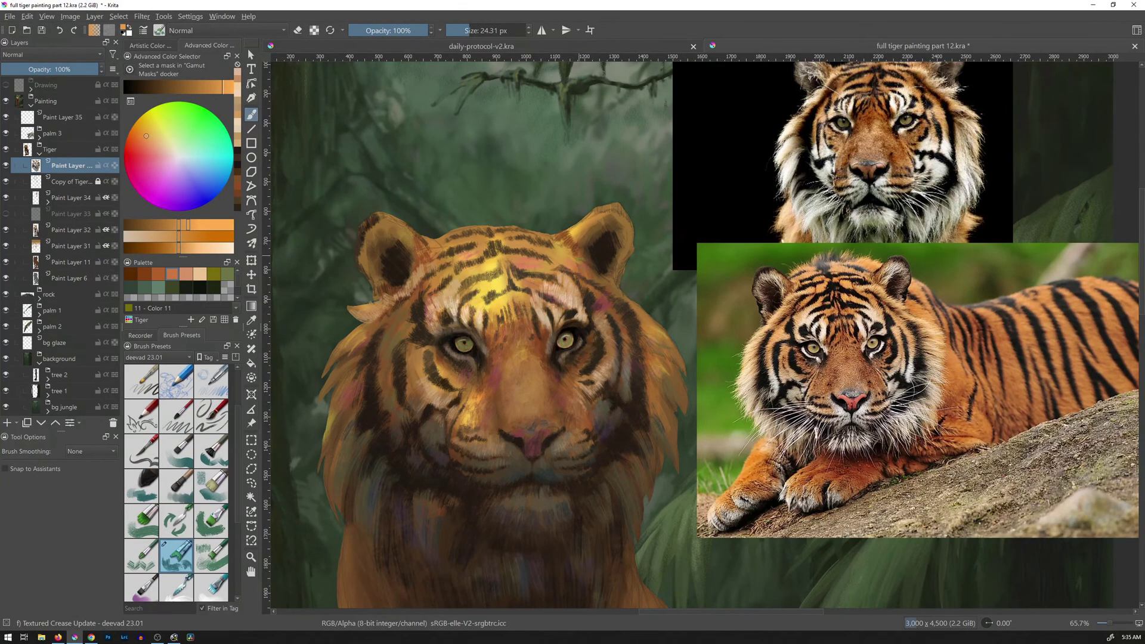
drag(561, 275, 563, 284)
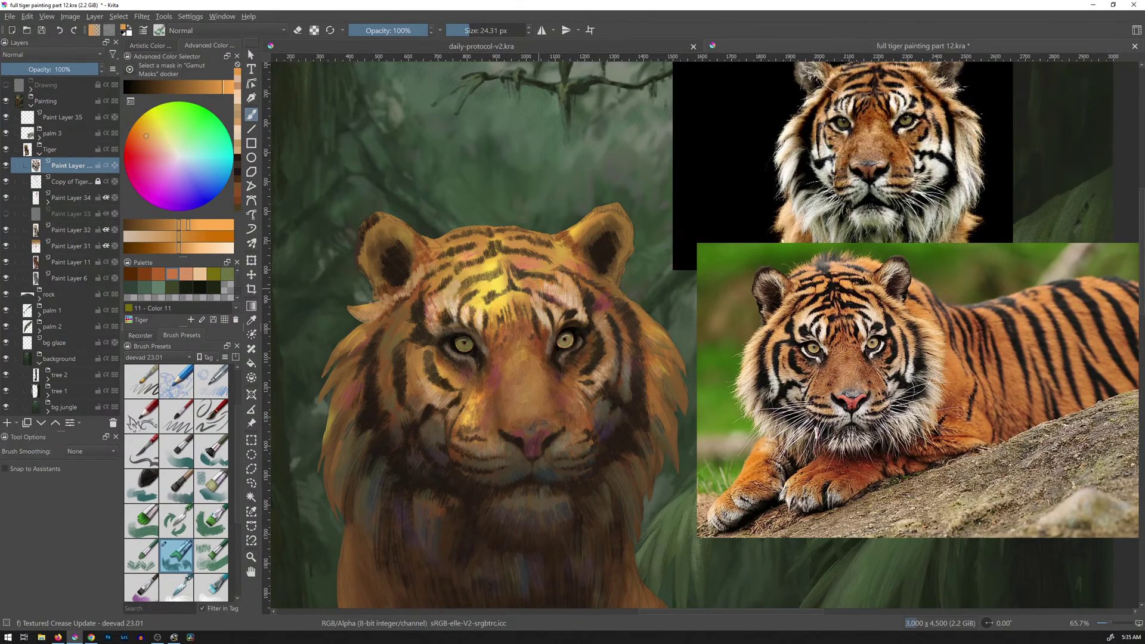
ctrl+click(556, 290)
drag(543, 285, 537, 289)
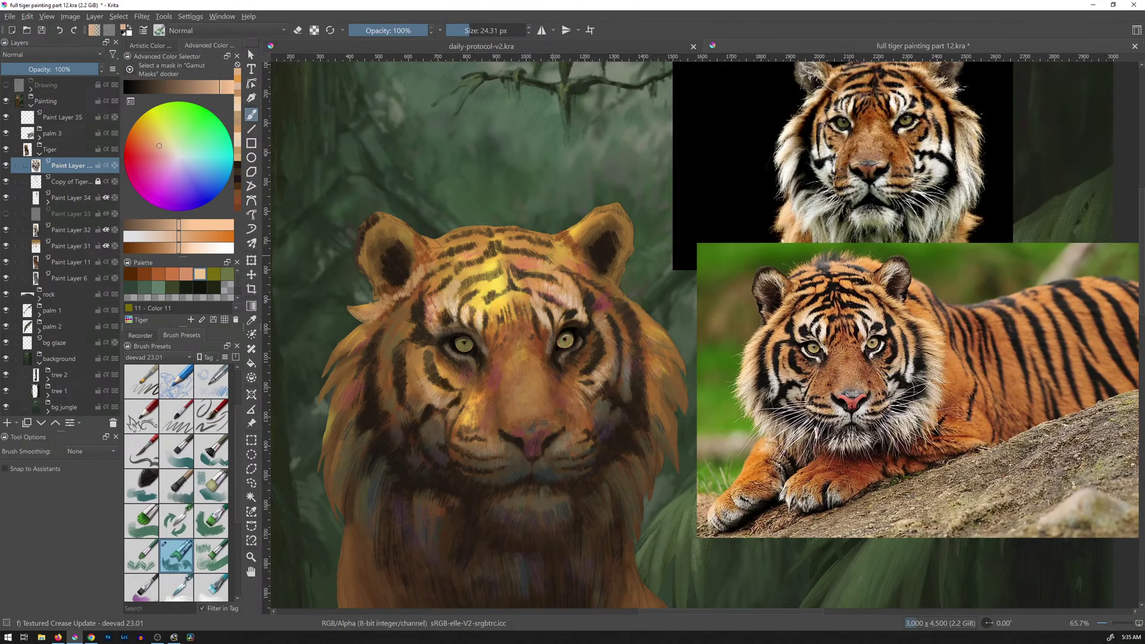
ctrl+click(551, 307)
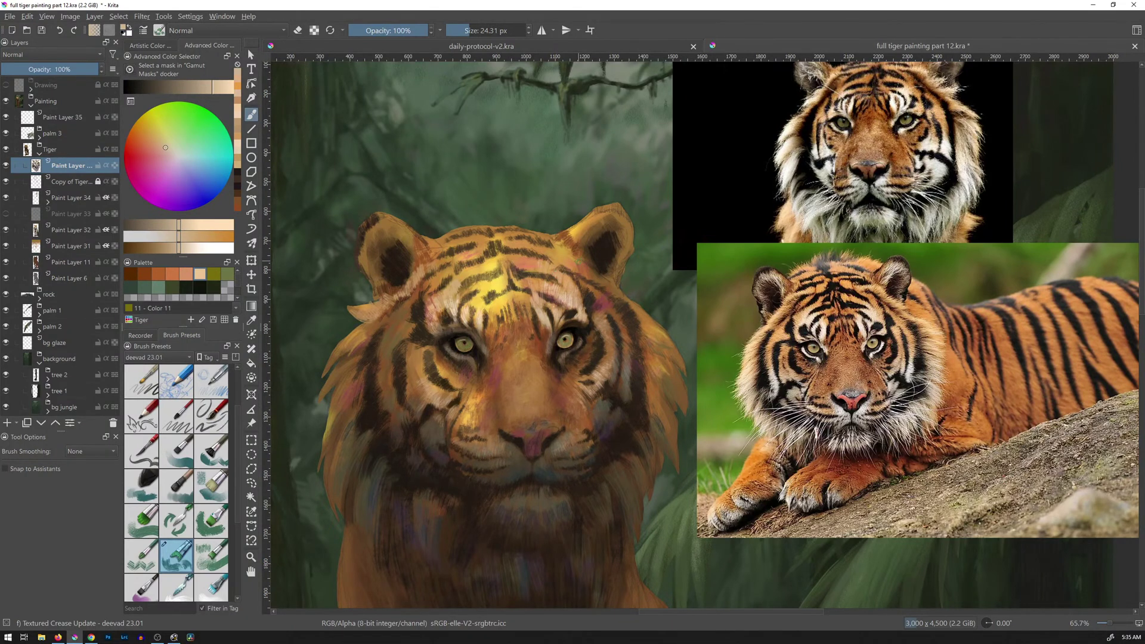
Sample orange and peach from the reclining tiger and reddish brown from the painted face, and paint them across the right-hand side of the forehead.
ctrl+click(899, 323)
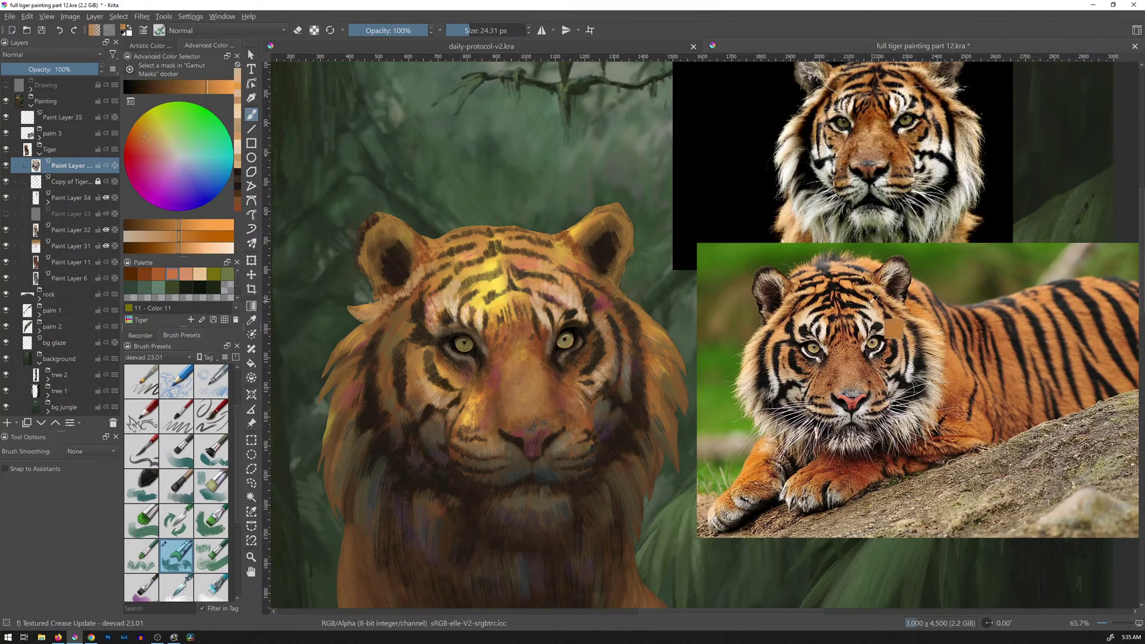
drag(568, 264, 567, 268)
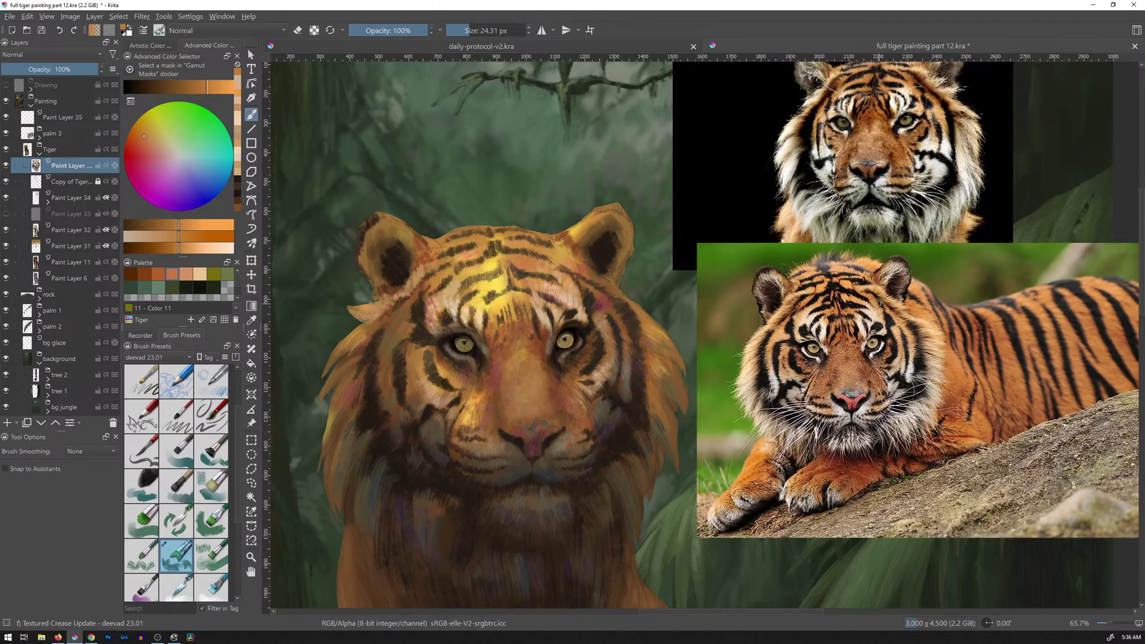
ctrl+click(921, 326)
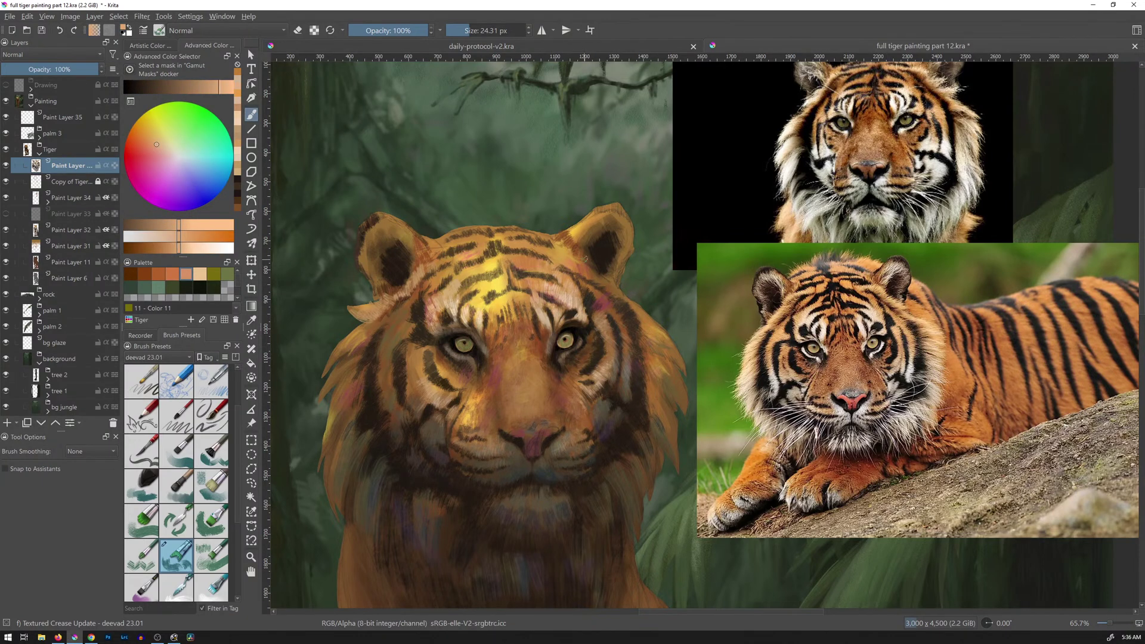
drag(568, 264, 589, 272)
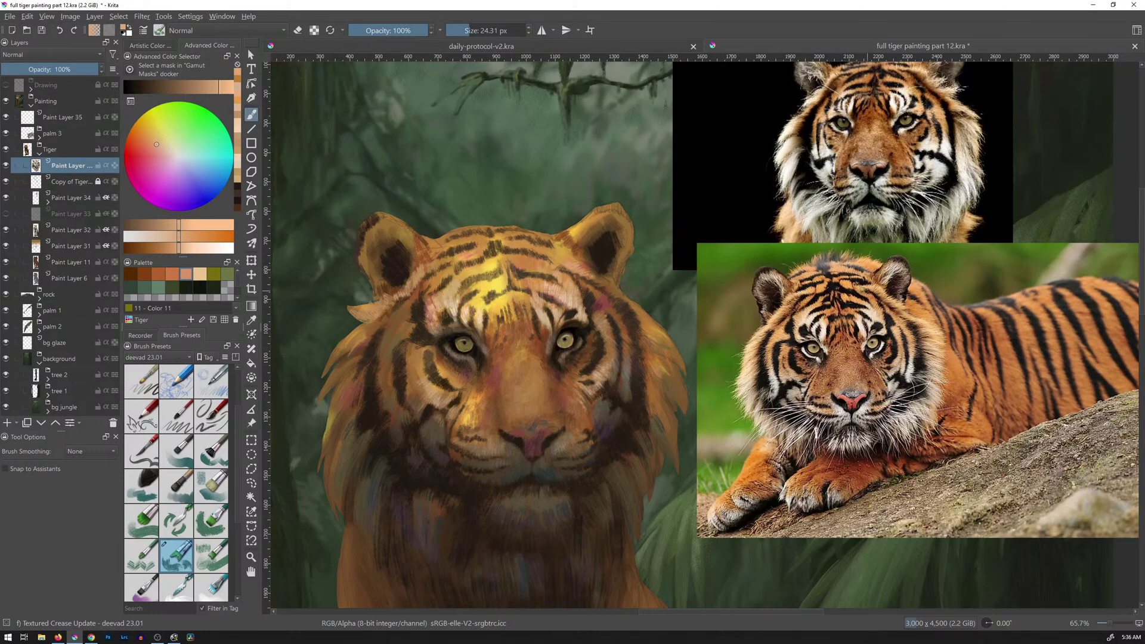
ctrl+click(817, 293)
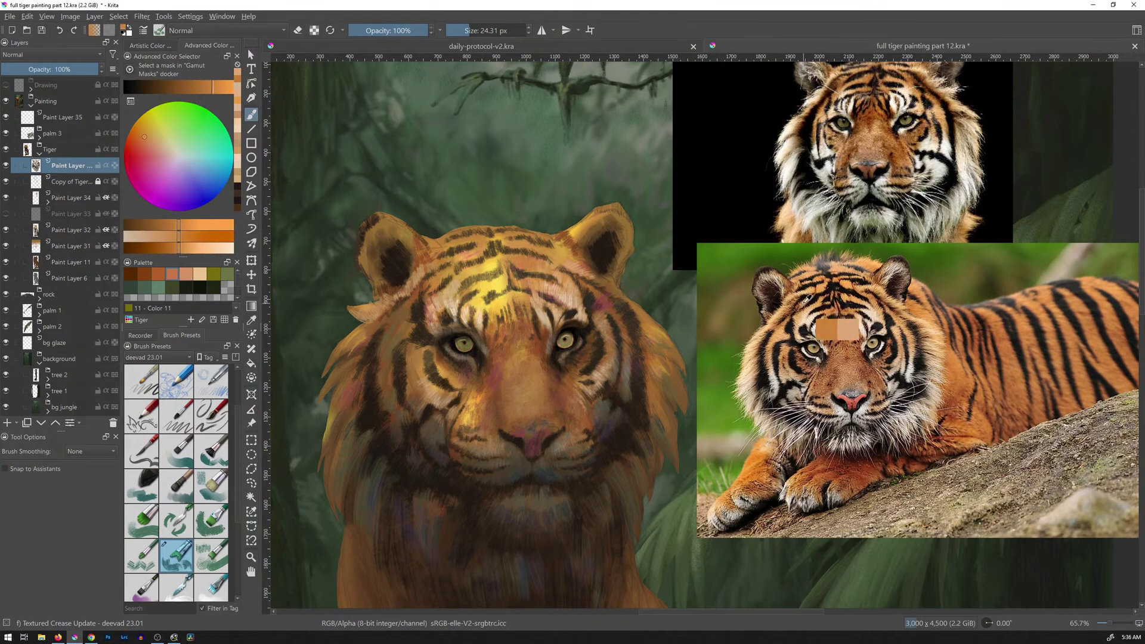
drag(565, 267, 602, 277)
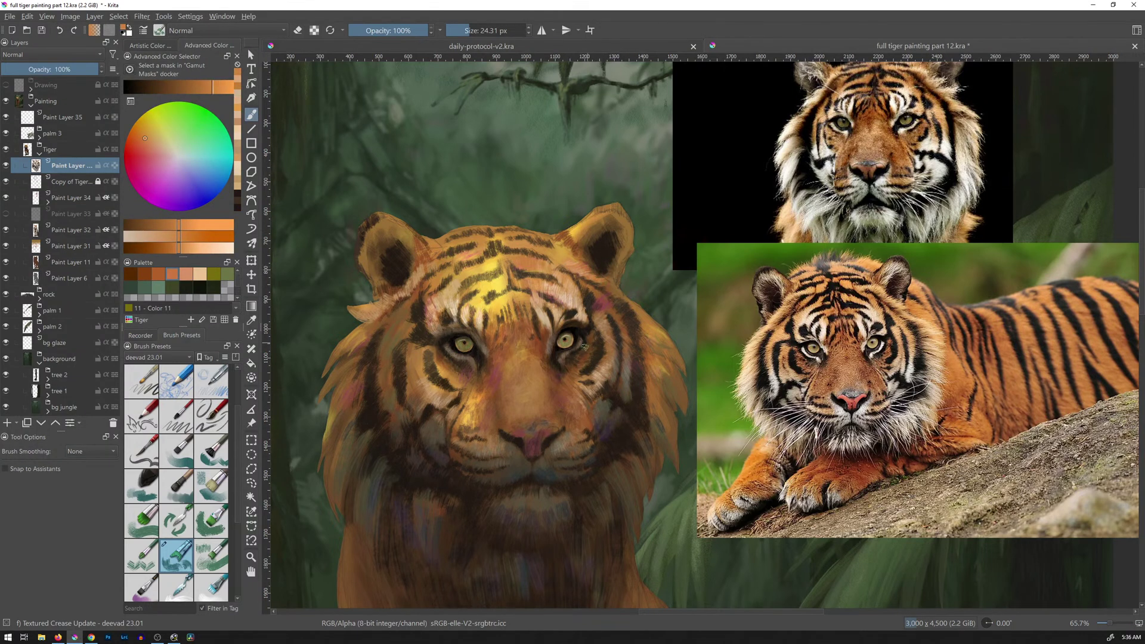
ctrl+click(558, 368)
drag(576, 268, 585, 272)
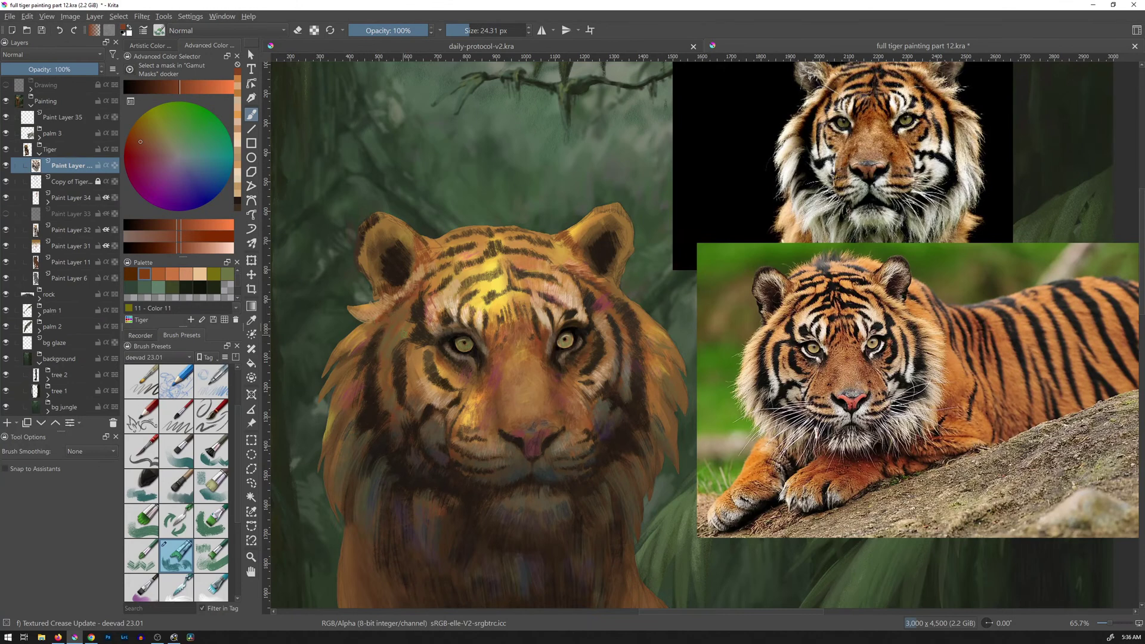
Choose a near-black palette colour and darken the stripe at the left-hand temple, below the ear.
click(213, 287)
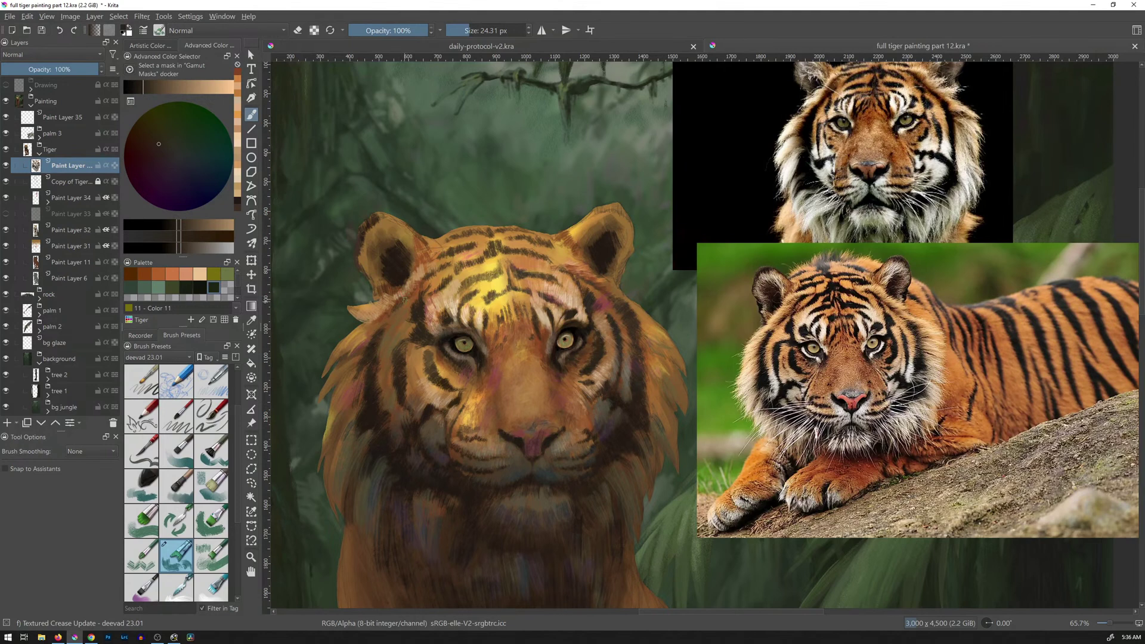
drag(403, 302, 399, 305)
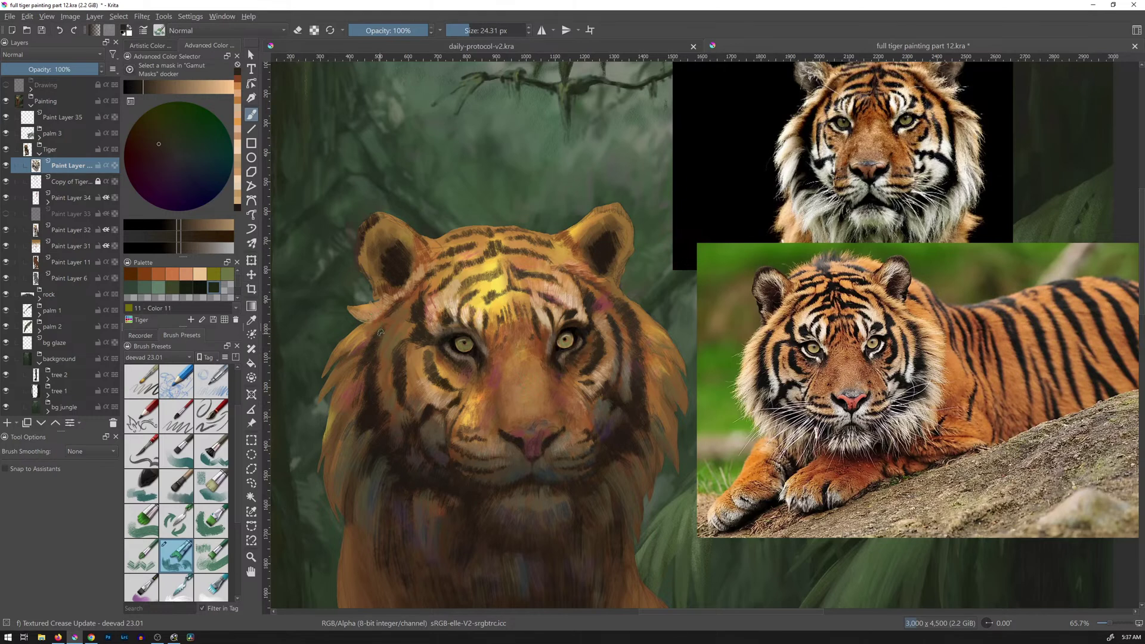
Erase the fur tuft sticking out below the left-hand ear, checking Paint Layer 32 and working on Paint Layers 30, 11 and 6.
key(e)
drag(356, 310, 357, 314)
click(68, 231)
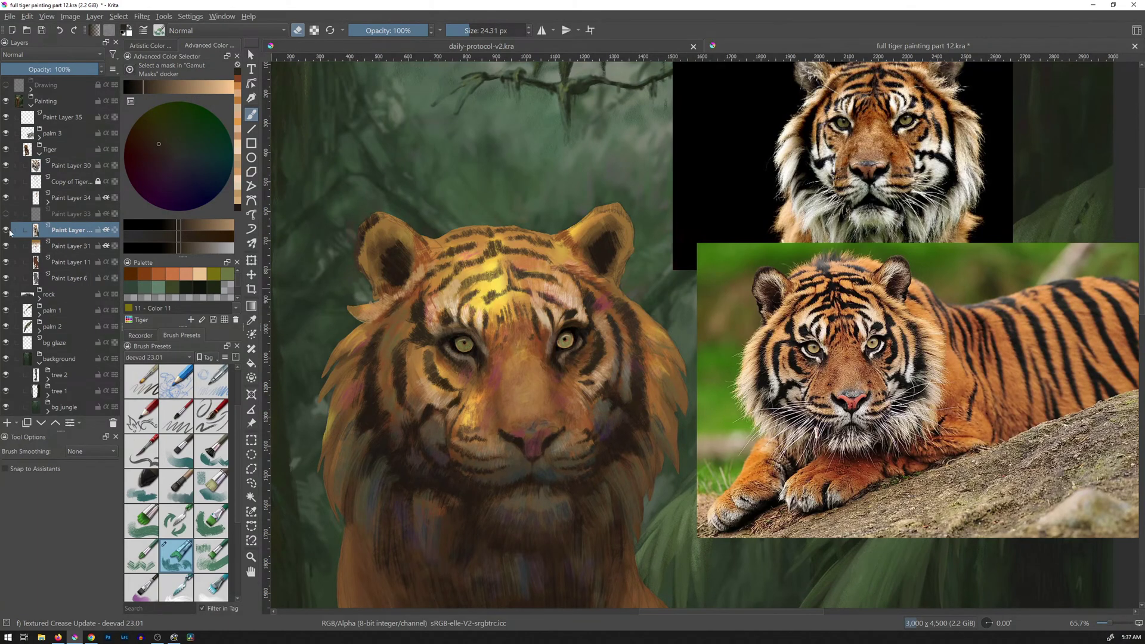
click(6, 231)
click(5, 231)
click(5, 263)
click(6, 263)
click(73, 278)
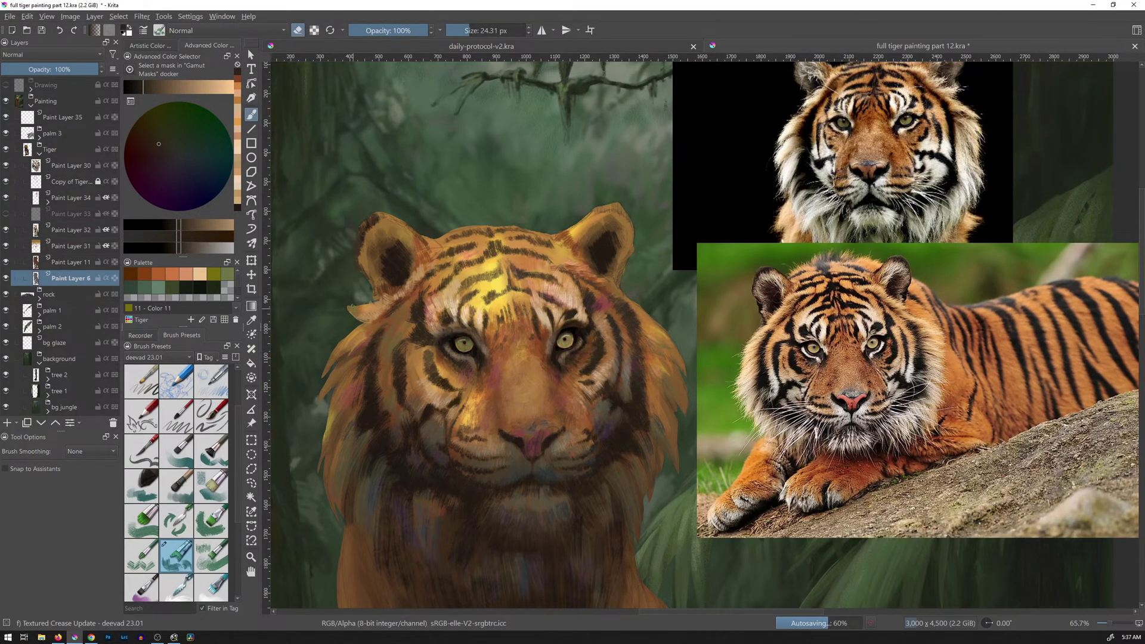
click(82, 263)
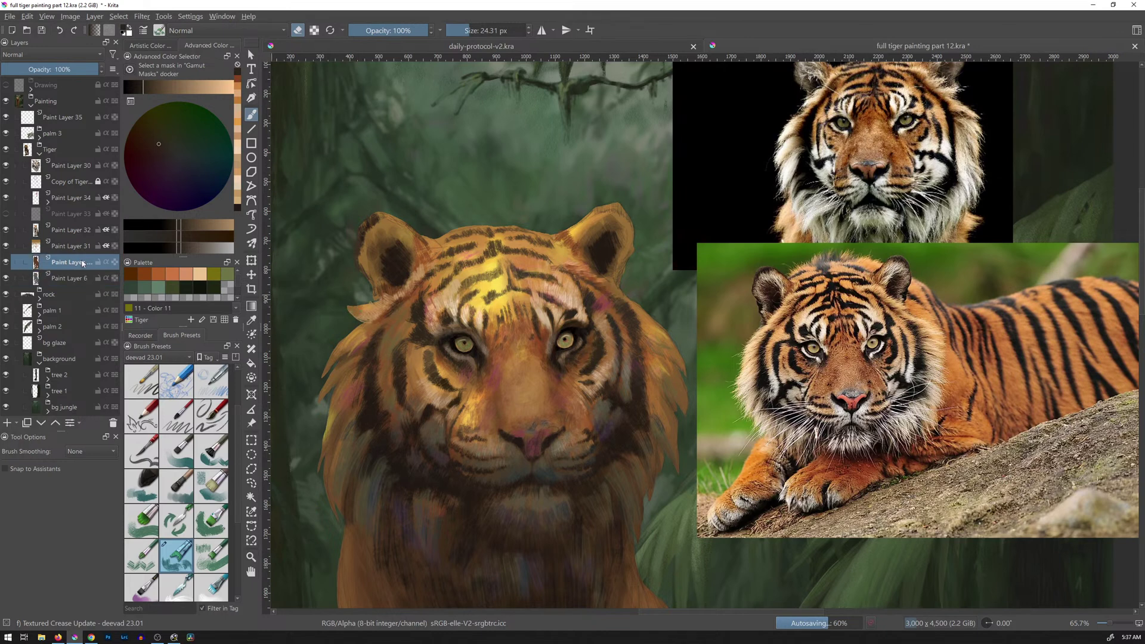
drag(354, 310, 357, 305)
click(80, 278)
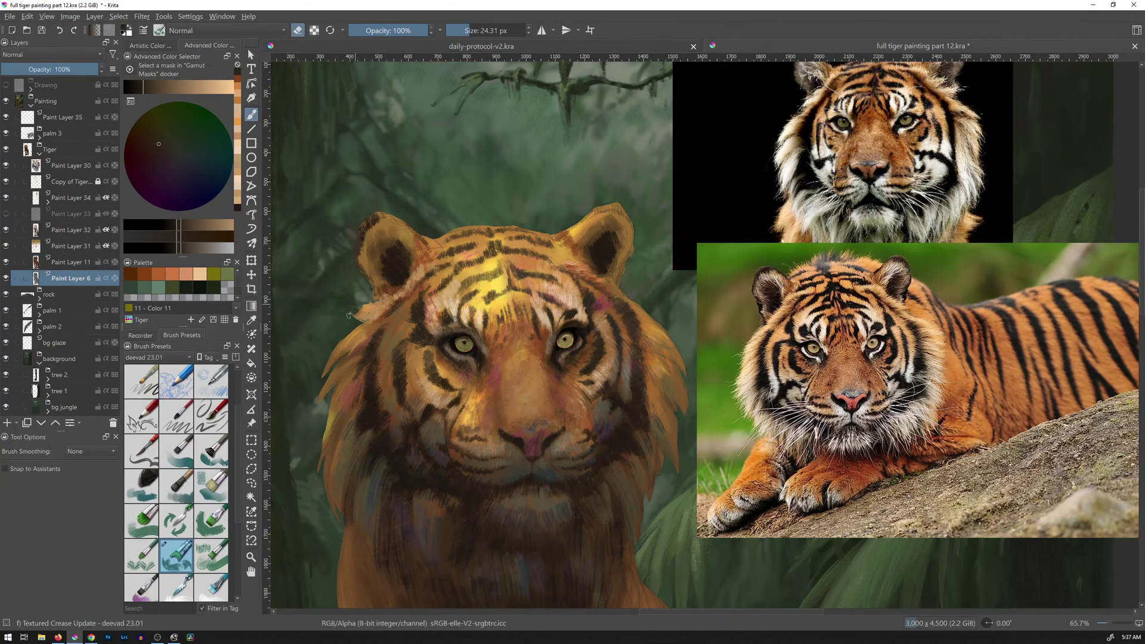
key(Page_Up)
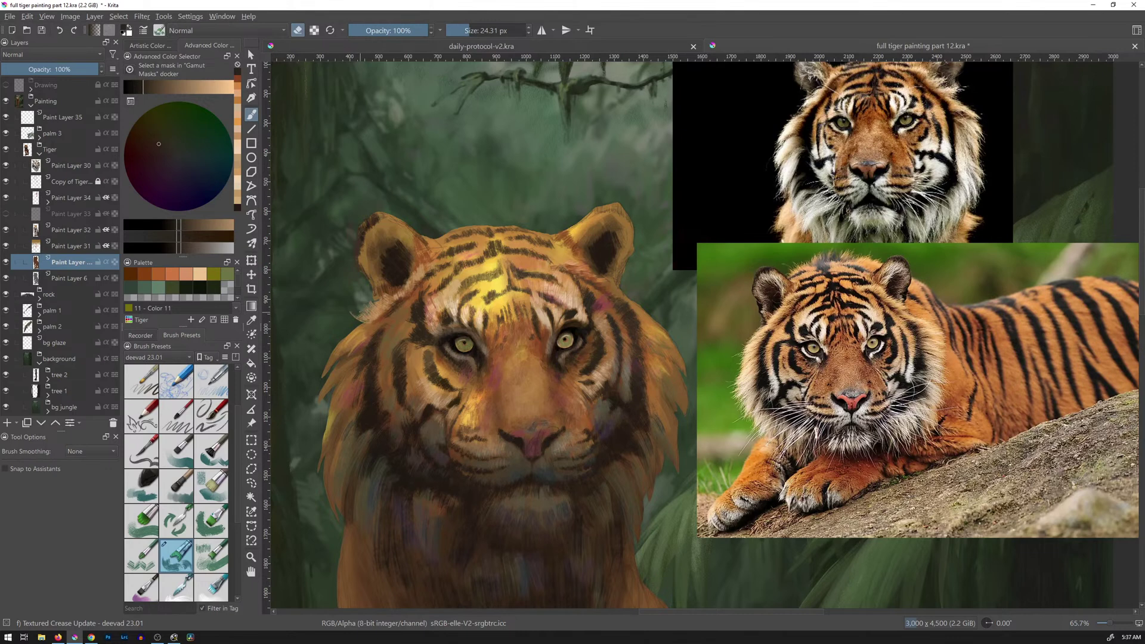
Return to painting on Paint Layer 30 and build up fur strokes below the left-hand ear with tan and brown sampled from the nearby fur.
click(62, 170)
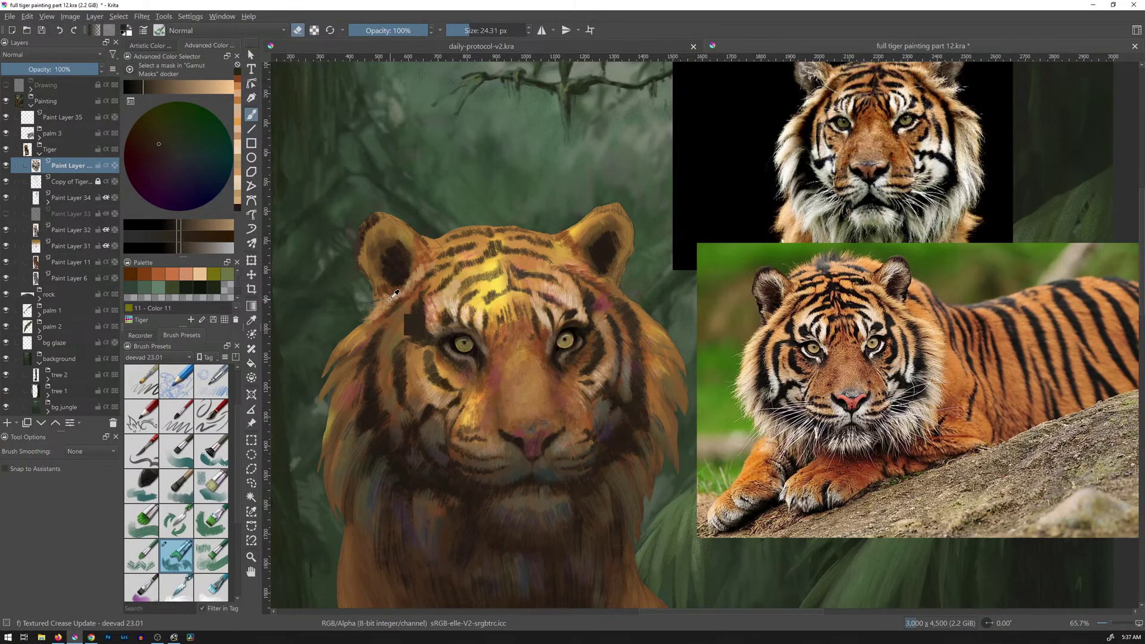
key(e)
ctrl+click(391, 294)
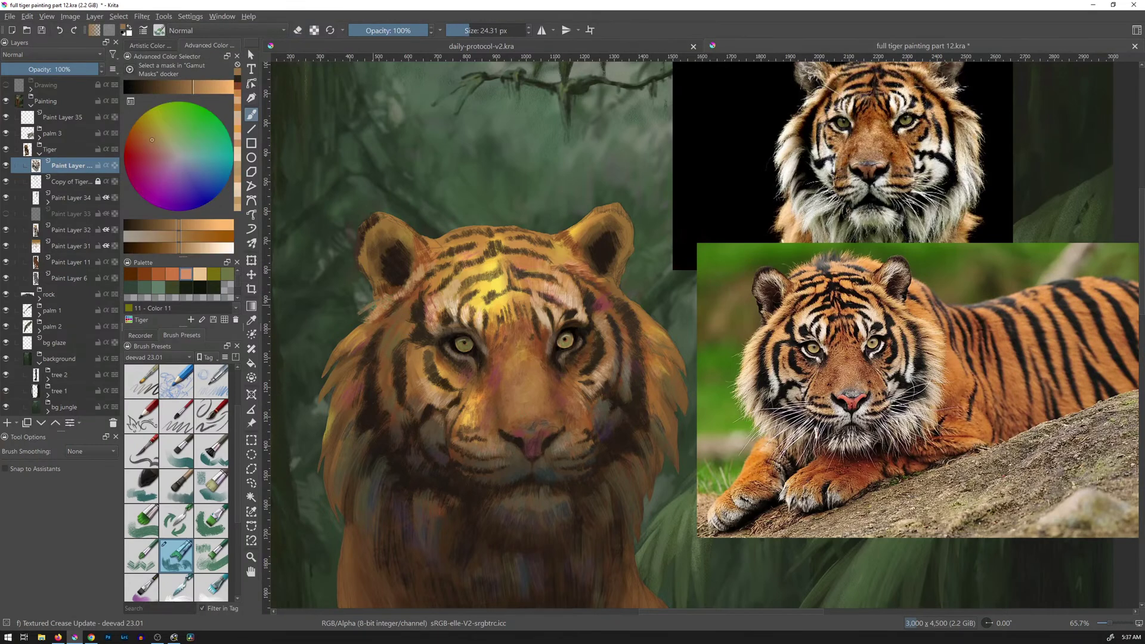
drag(375, 306, 351, 328)
ctrl+click(393, 302)
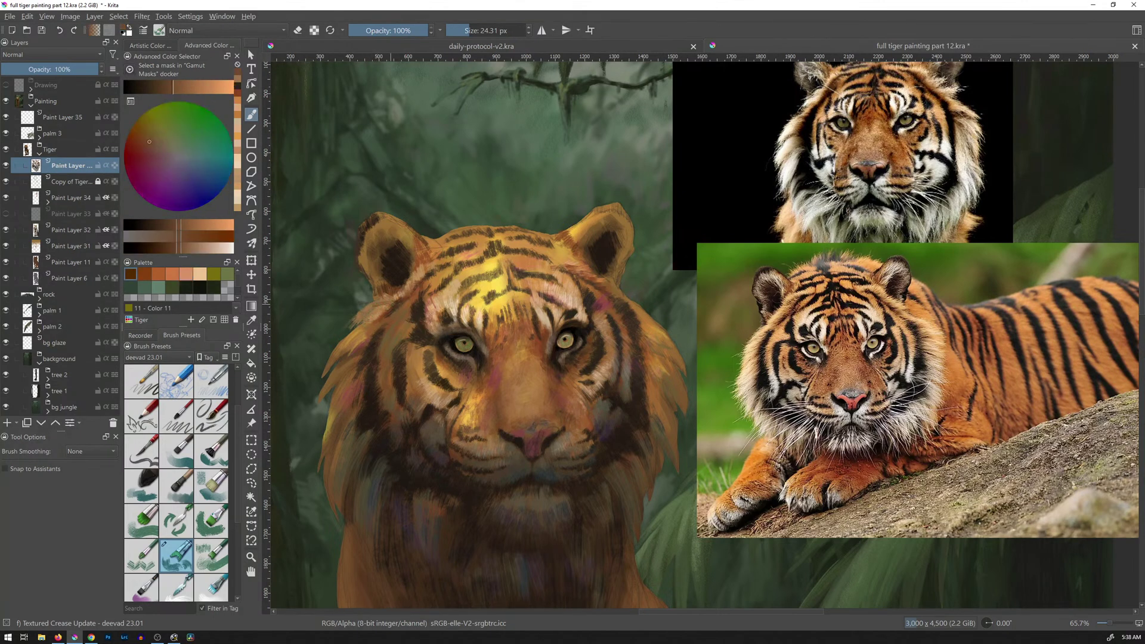
drag(380, 310, 368, 319)
mouse_move(378, 316)
mouse_down()
mouse_move(363, 327)
mouse_move(370, 304)
mouse_move(350, 325)
mouse_up()
ctrl+click(367, 310)
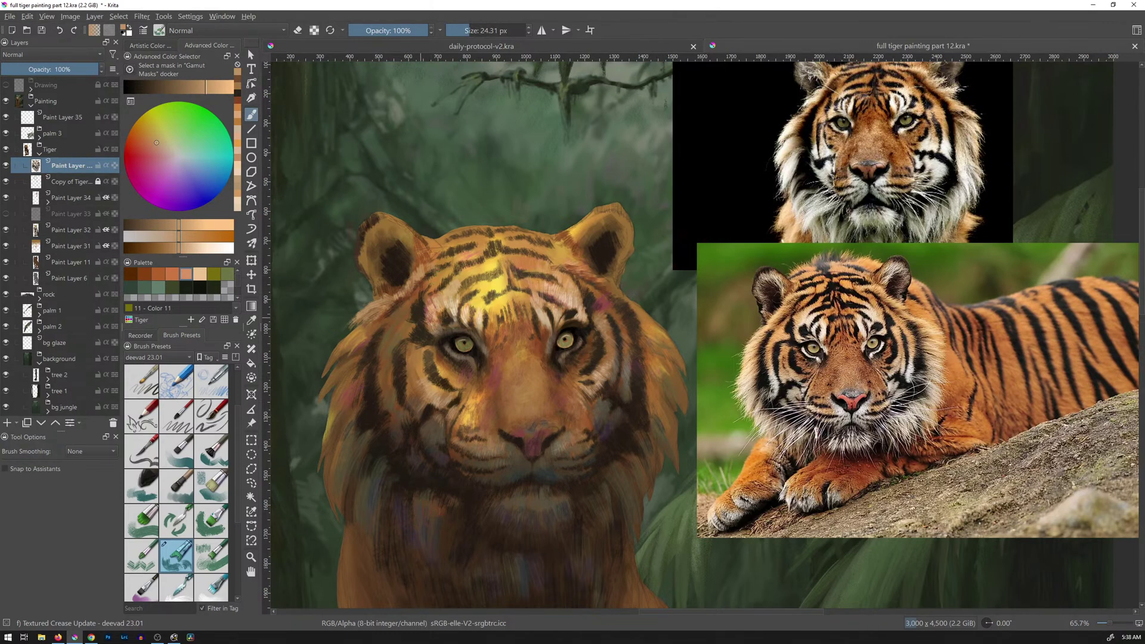
Sample orange tones beside the painted ears and paint them into the right-hand temple below the ear.
ctrl+click(412, 288)
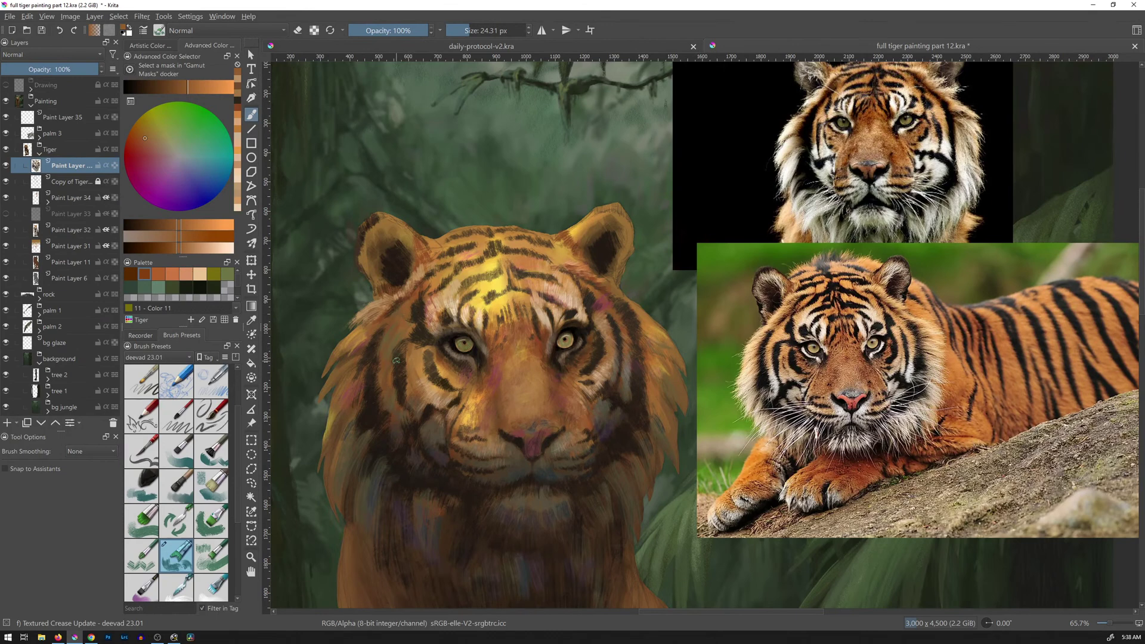
ctrl+click(599, 290)
drag(598, 288, 600, 297)
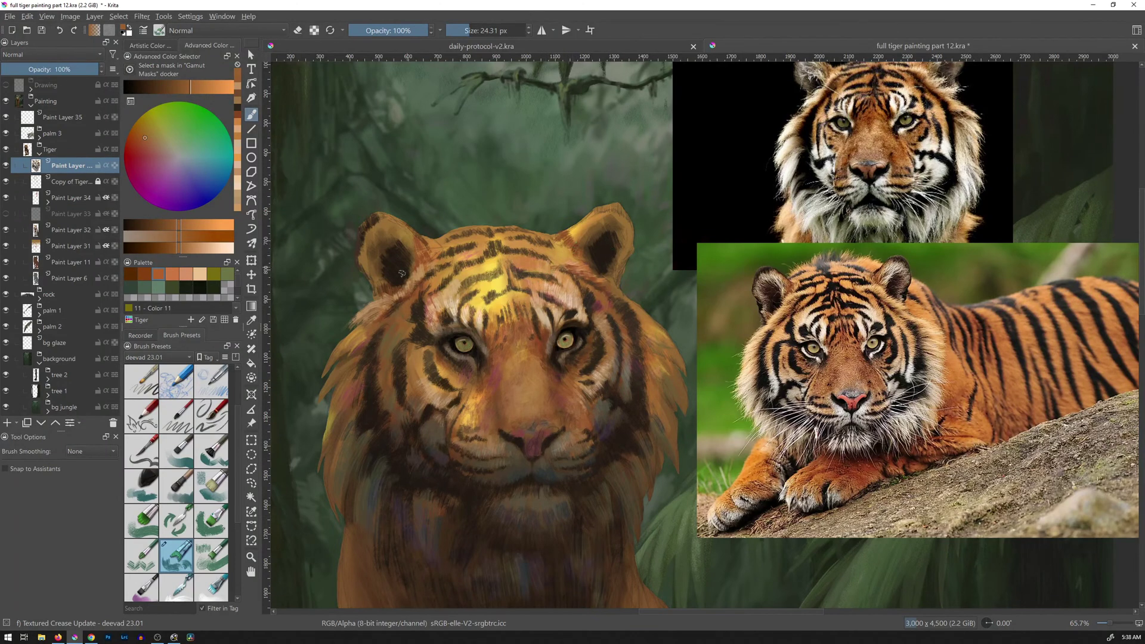
Paint tan and brown-orange fur strokes along the outer left-hand cheek ruff, enlarging the brush to 43.01 px.
ctrl+click(421, 270)
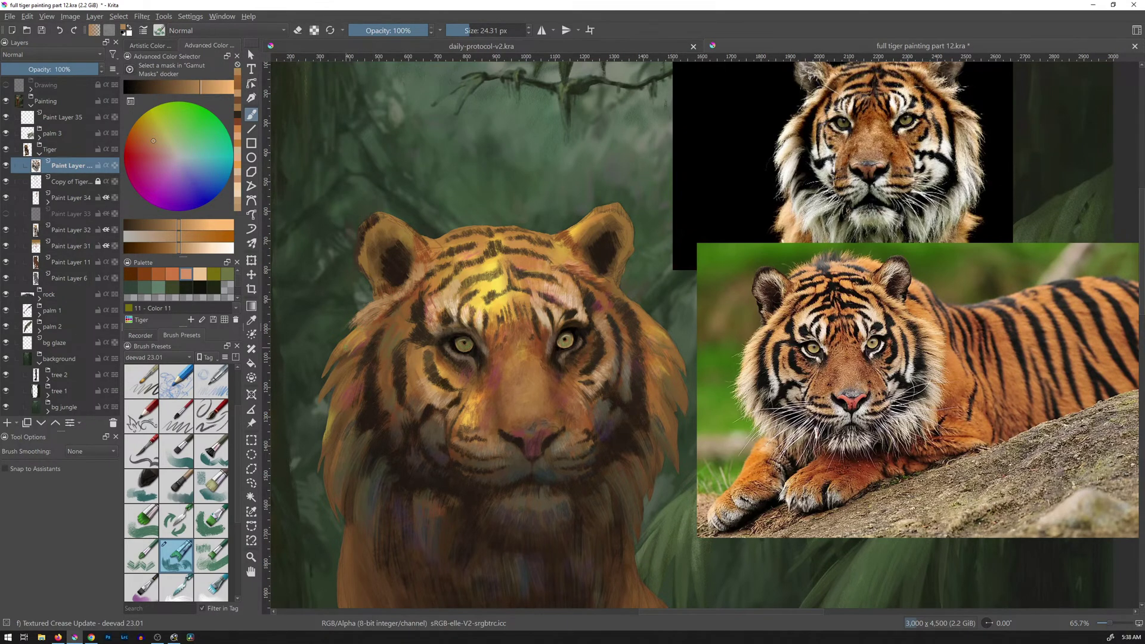
mouse_move(326, 378)
mouse_down()
mouse_move(356, 348)
mouse_move(347, 357)
mouse_up()
drag(323, 398, 369, 346)
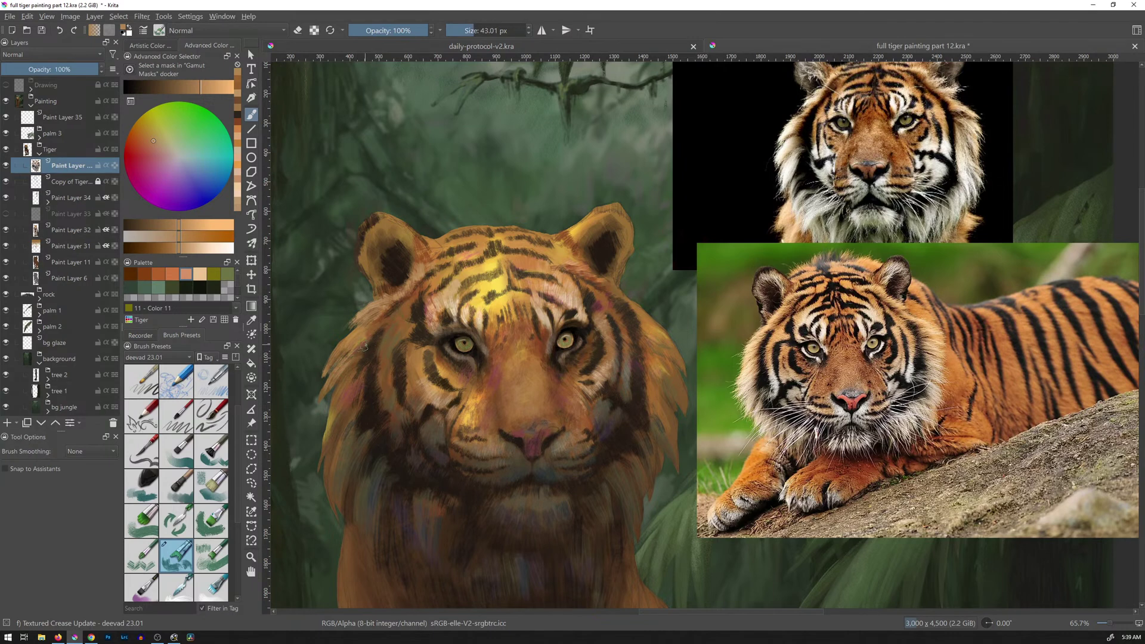
drag(322, 399, 348, 371)
click(145, 273)
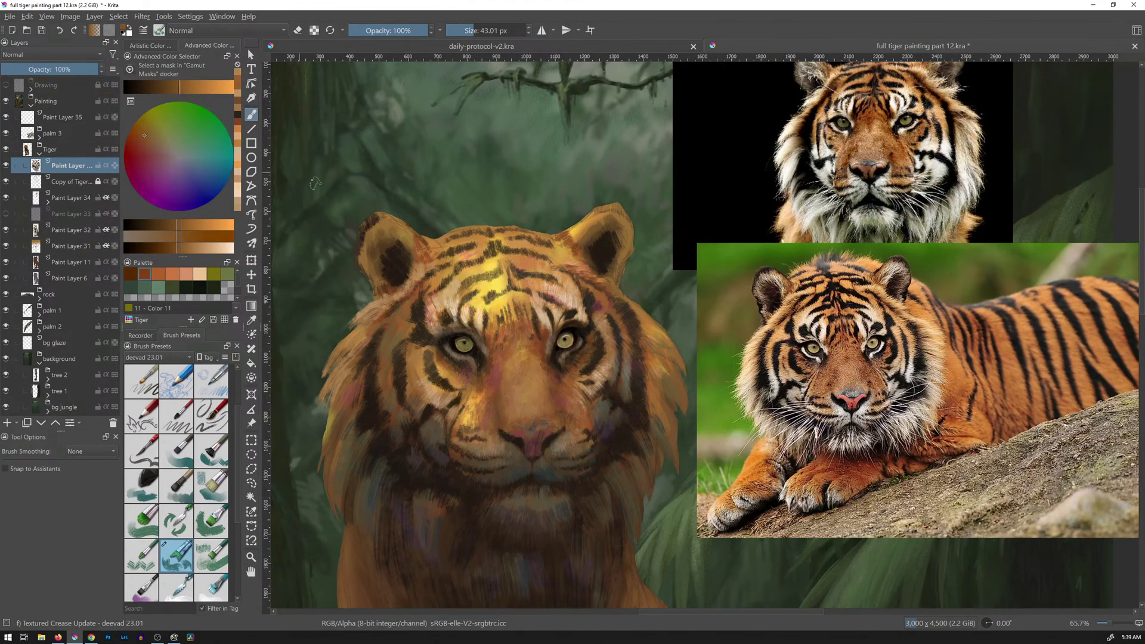
drag(342, 374, 325, 392)
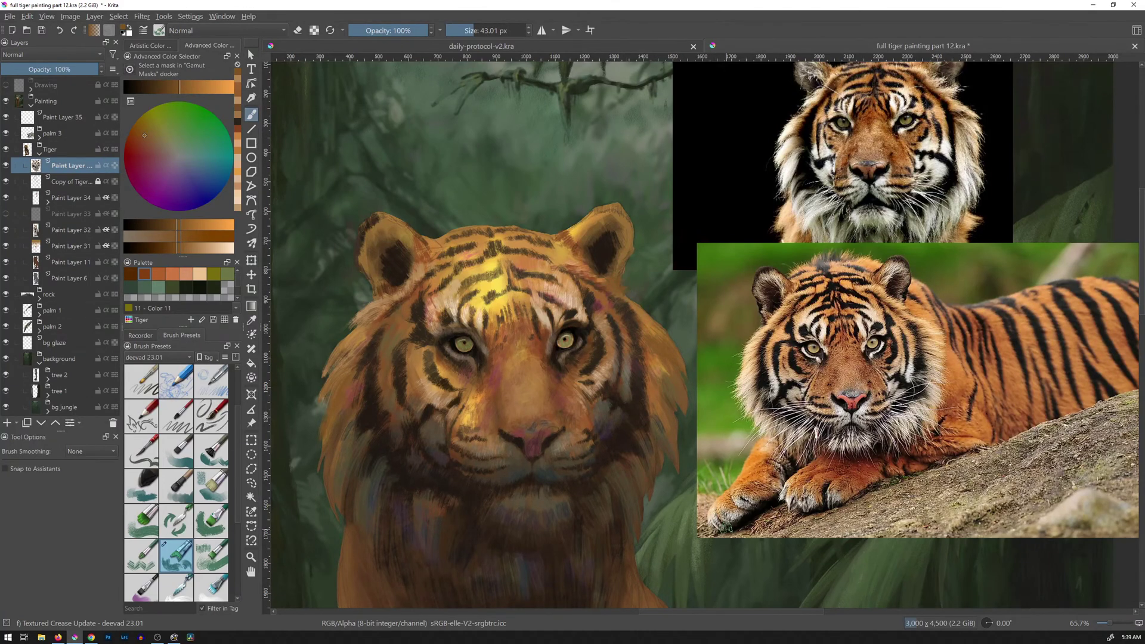
ctrl+click(764, 270)
drag(787, 266, 774, 298)
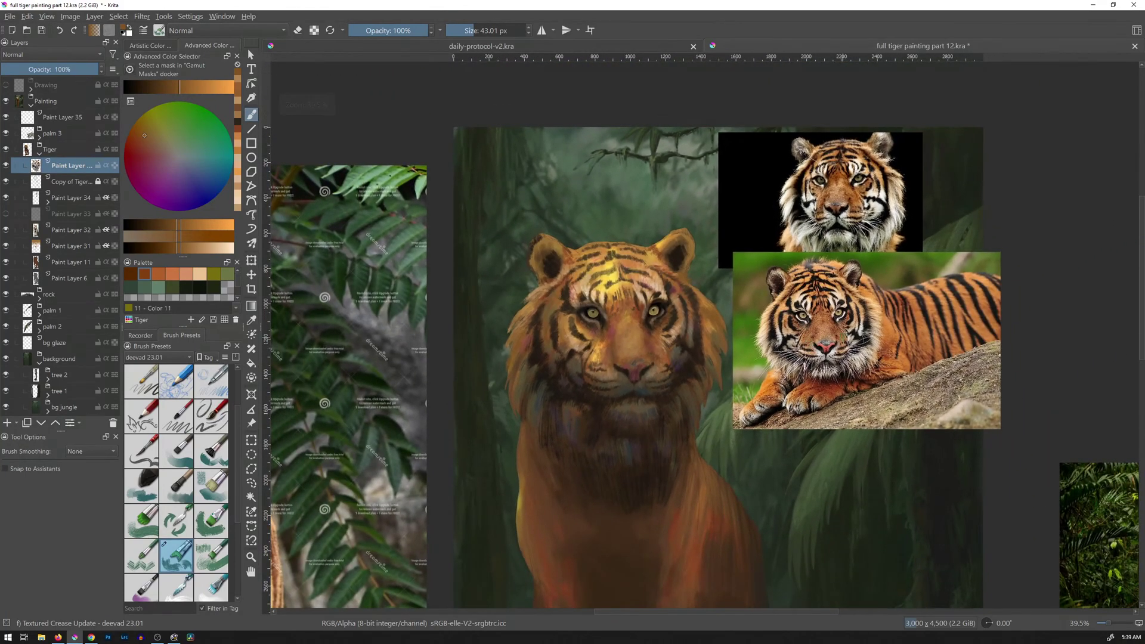
Check the tiger's head against the reference photos and save the painting.
drag(842, 336, 747, 303)
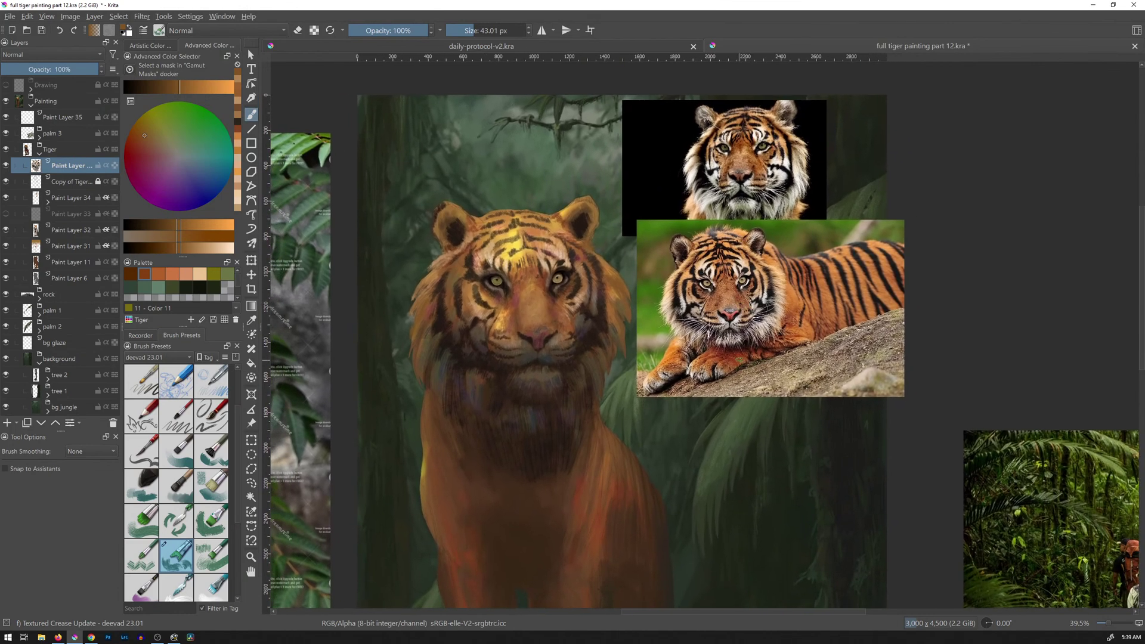
key(1)
drag(602, 302, 910, 337)
mouse_move(846, 315)
mouse_down()
mouse_move(879, 299)
mouse_move(835, 319)
mouse_up()
key(ctrl+s)
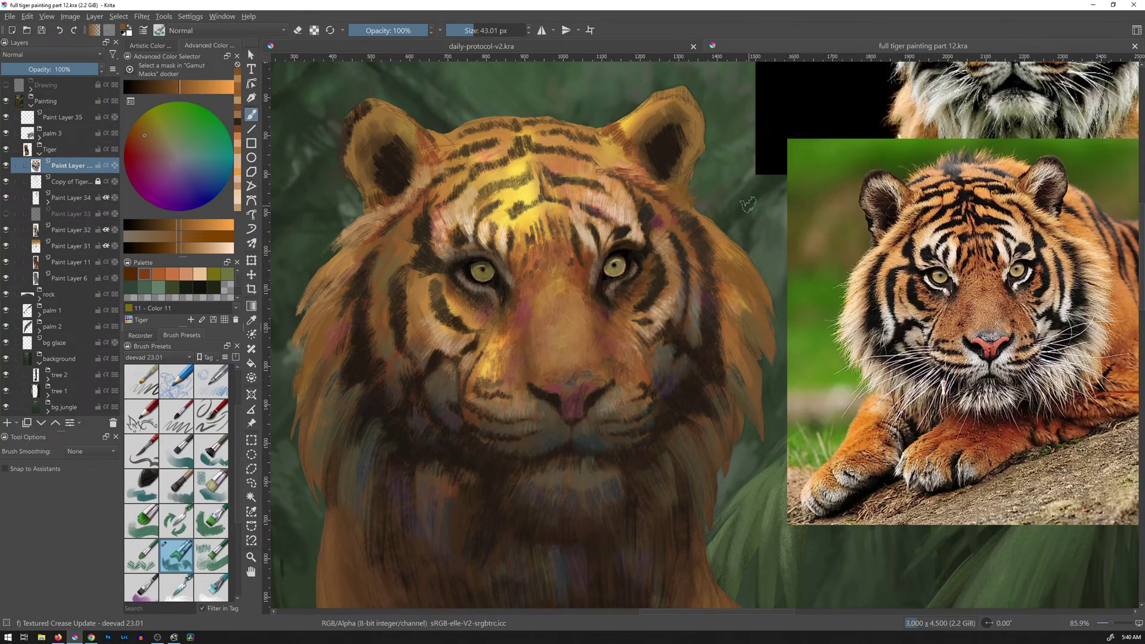
Examine the whole tiger and its head beside the reference photos to judge the overall likeness.
ctrl+click(769, 212)
scroll(769, 212, down, 3)
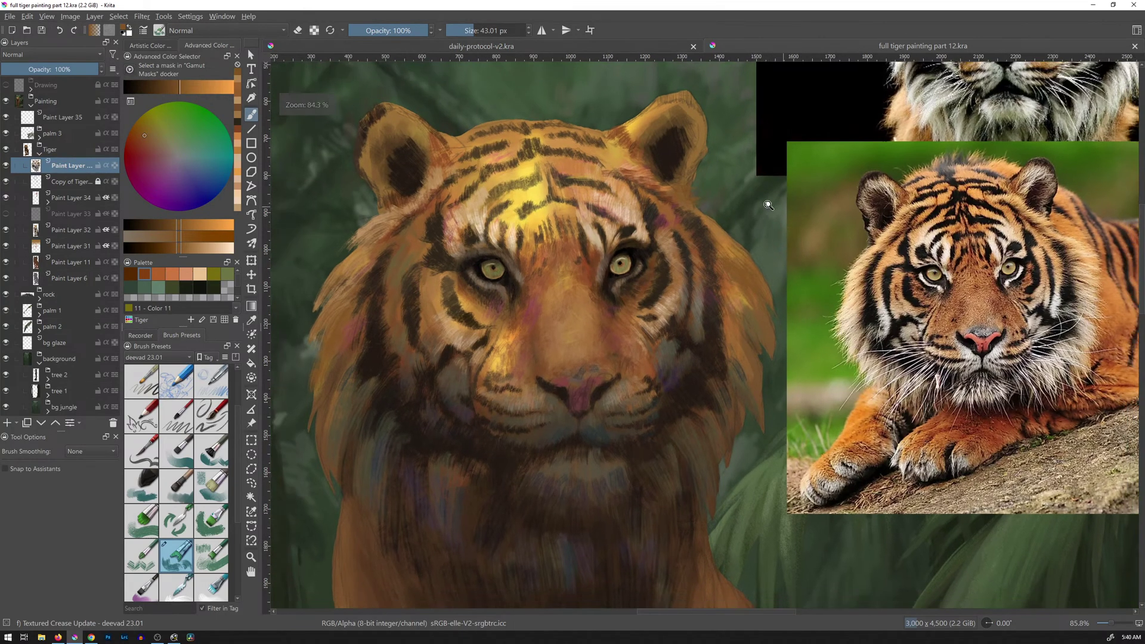
scroll(779, 222, down, 4)
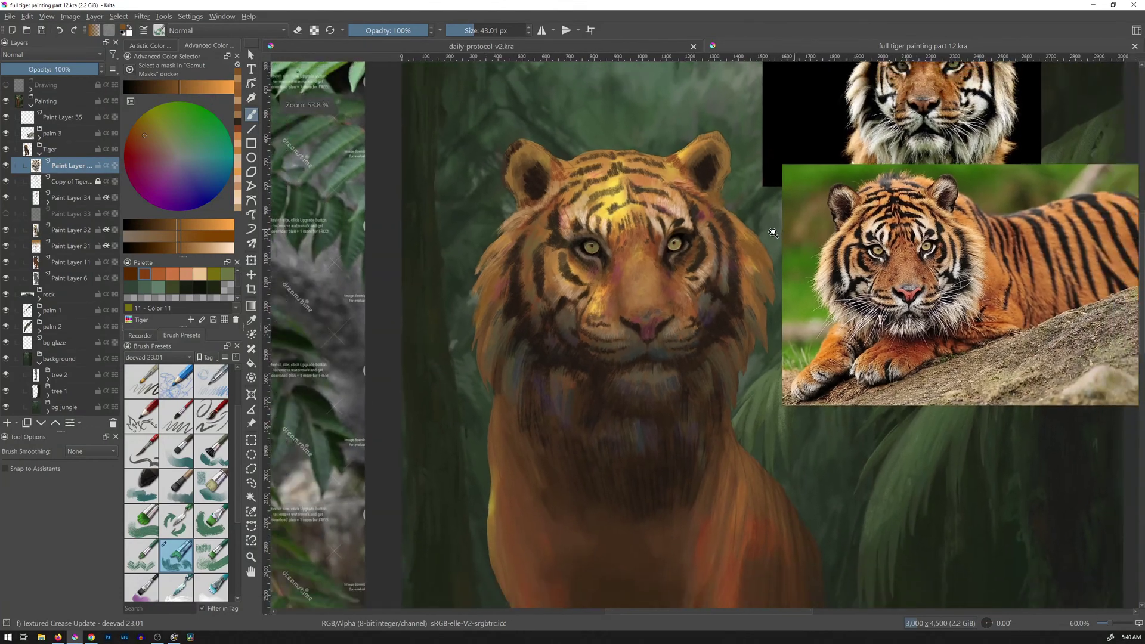
drag(819, 259, 751, 242)
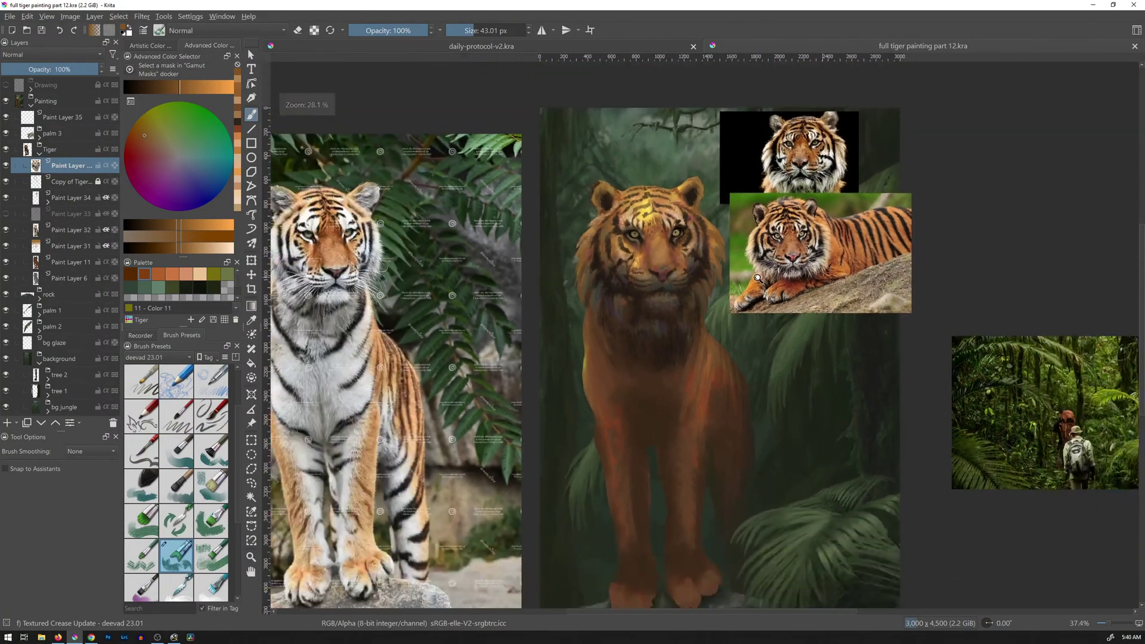
scroll(775, 251, down, 2)
drag(772, 308, 769, 281)
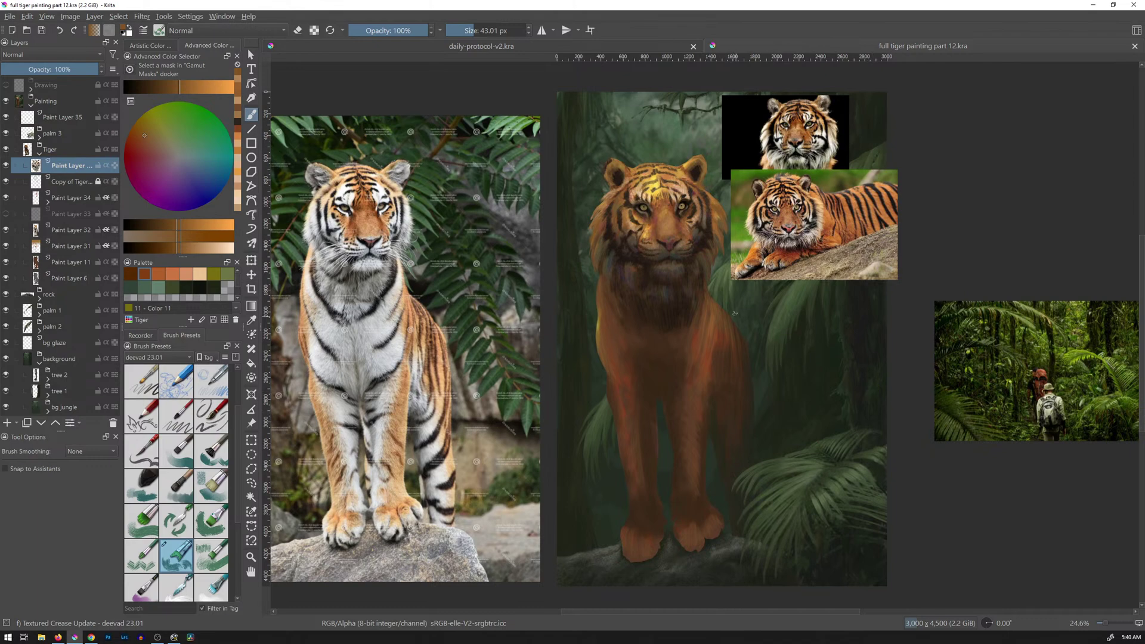
scroll(701, 256, up, 4)
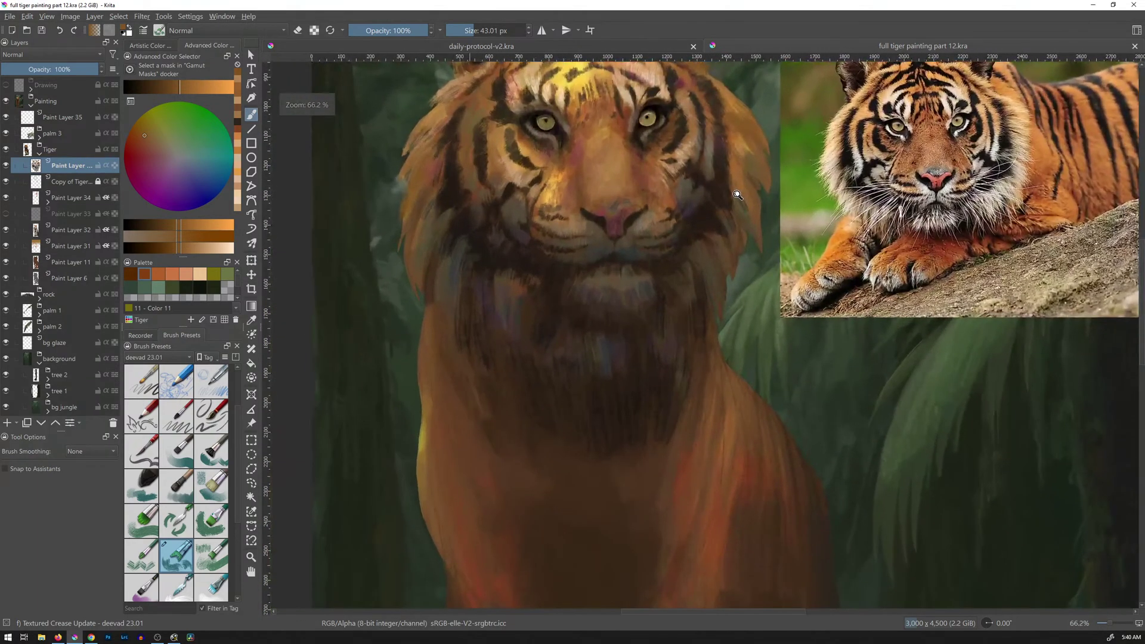
drag(793, 167, 761, 308)
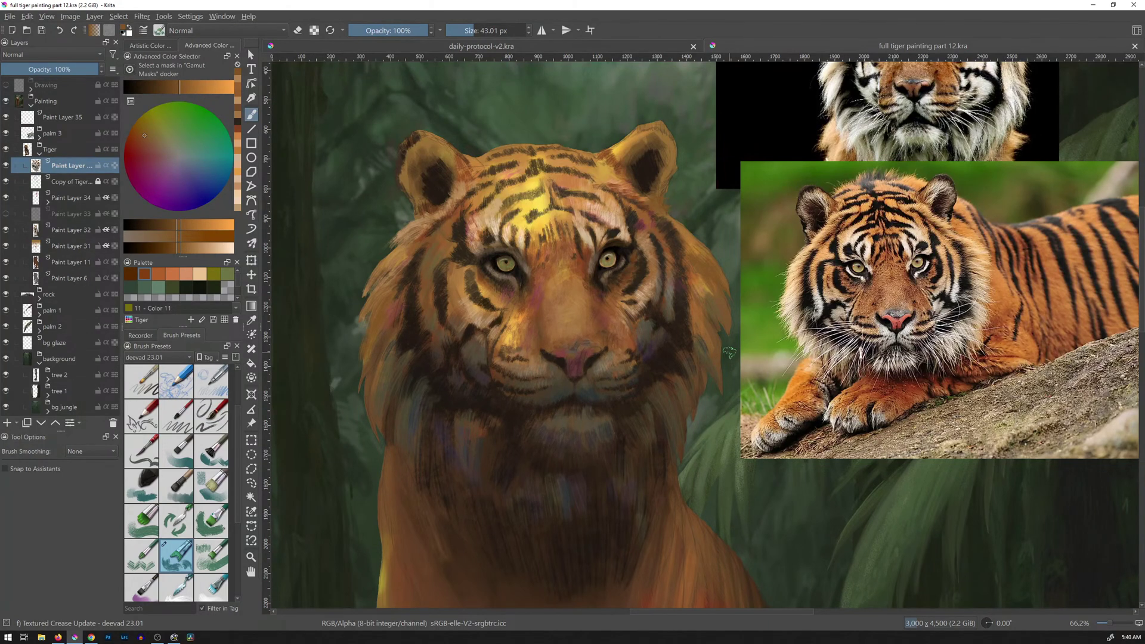
Paint dark stripe strokes below the right-hand eye with near-black brown sampled there, and sample orange from the adjacent cheek fur.
ctrl+click(637, 278)
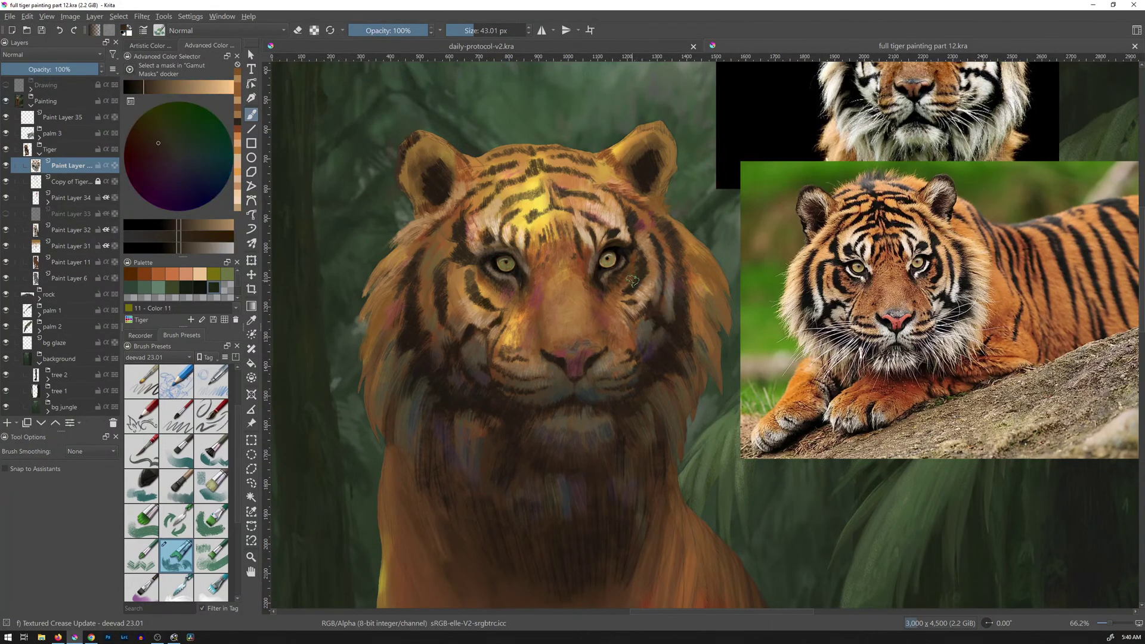
drag(630, 283, 641, 270)
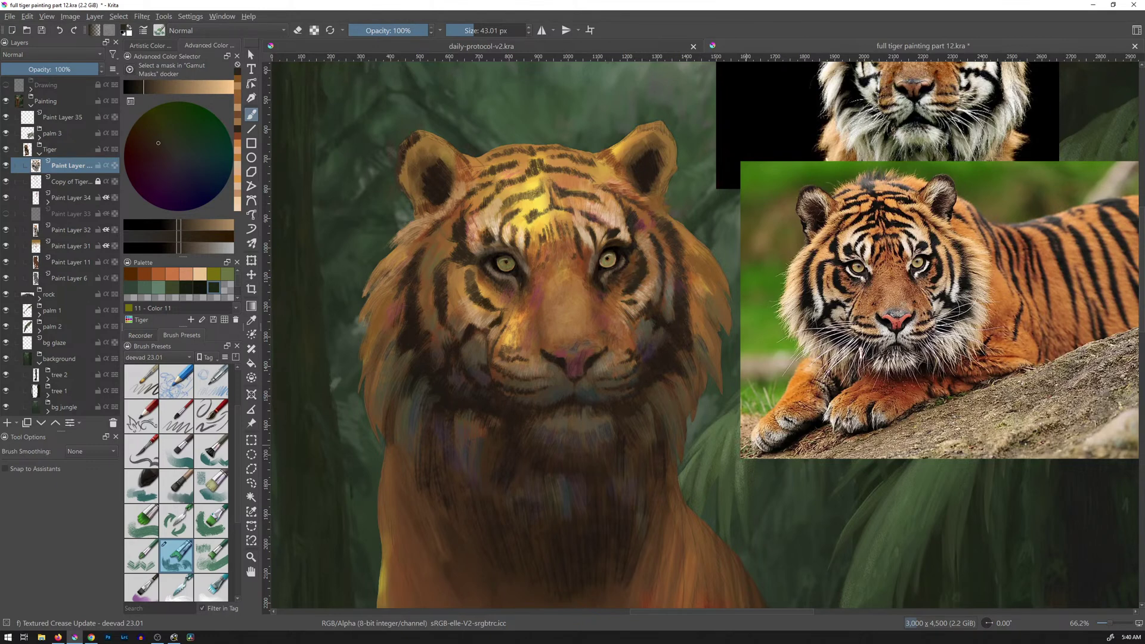
ctrl+click(660, 261)
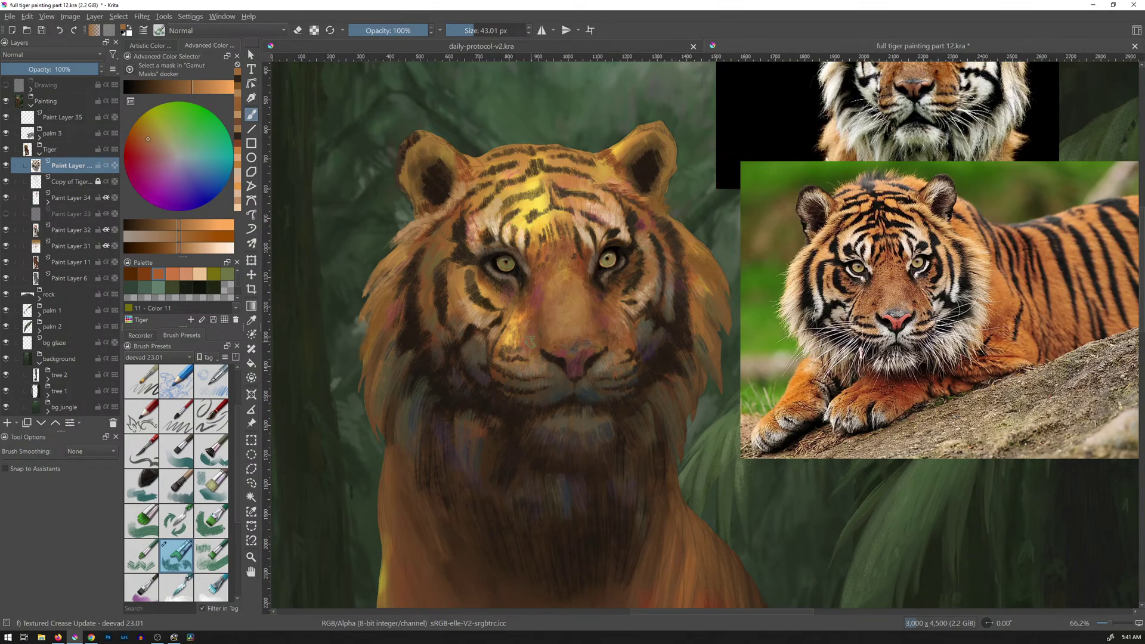
Paint sampled orange and brown over the yellowish patches among the stripes below the left-hand eye.
ctrl+click(506, 334)
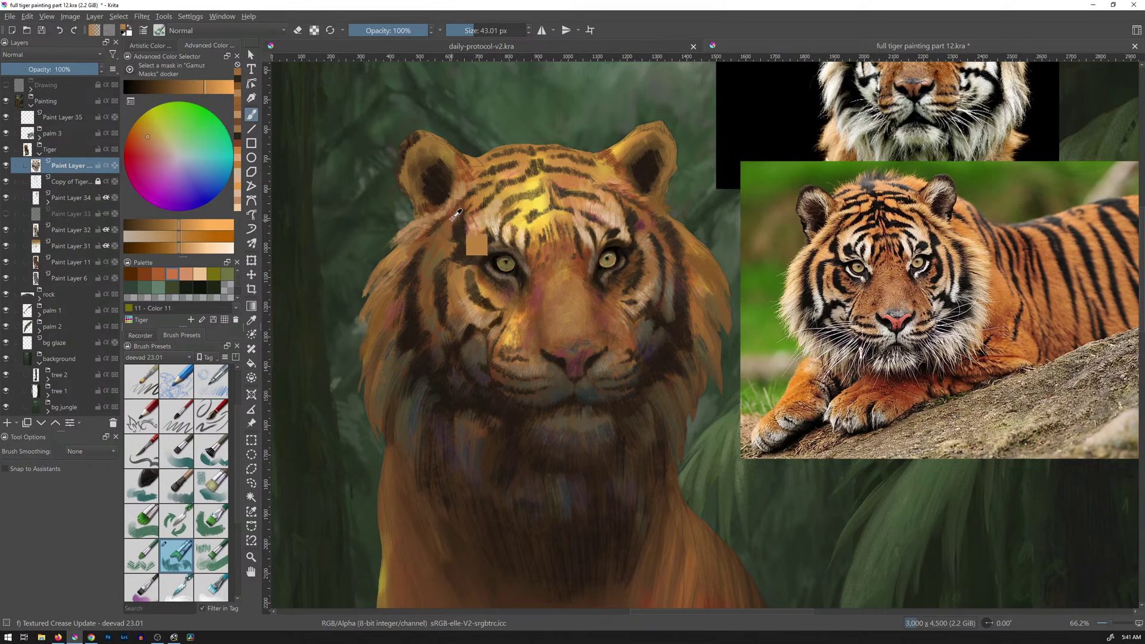
ctrl+click(462, 204)
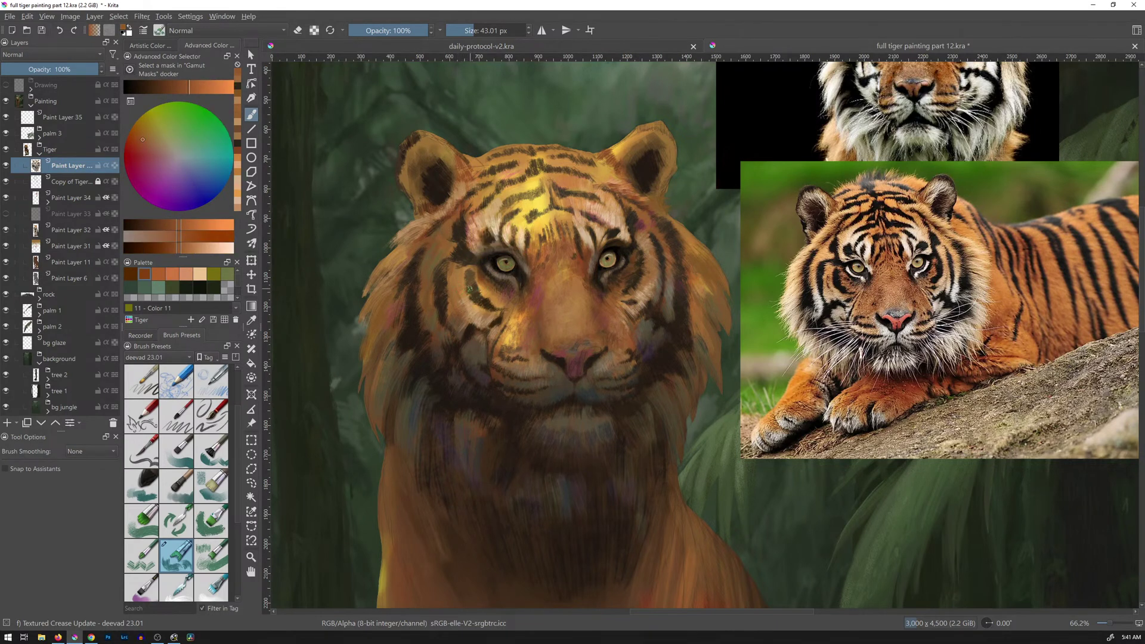
drag(467, 298, 480, 319)
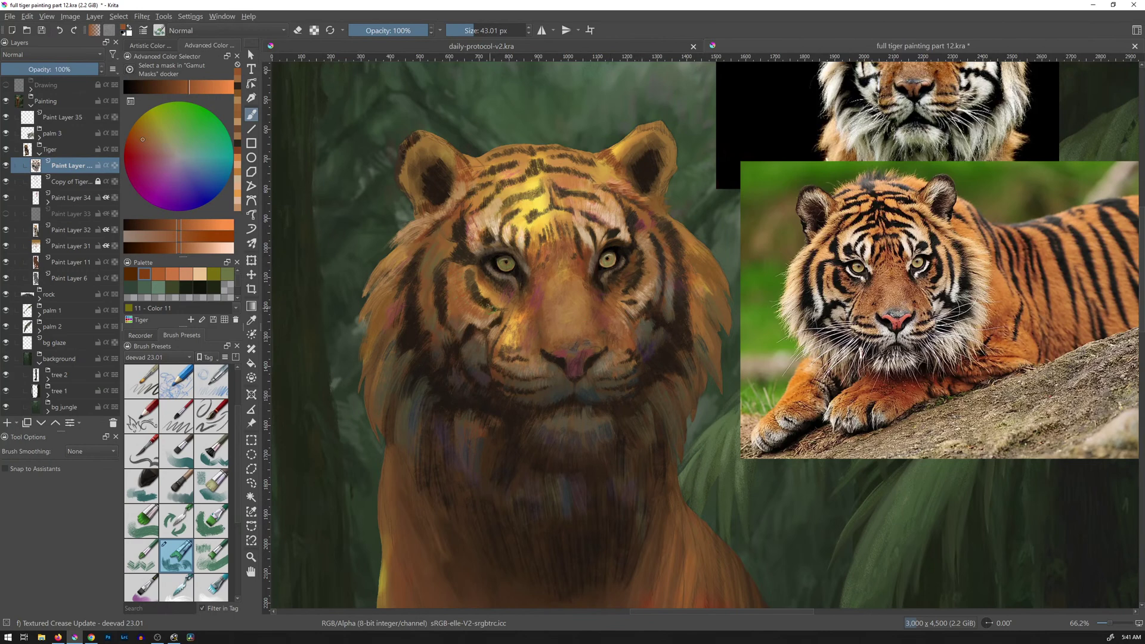
drag(480, 296, 486, 304)
ctrl+click(635, 269)
mouse_move(486, 271)
mouse_down()
mouse_move(482, 291)
mouse_move(500, 305)
mouse_up()
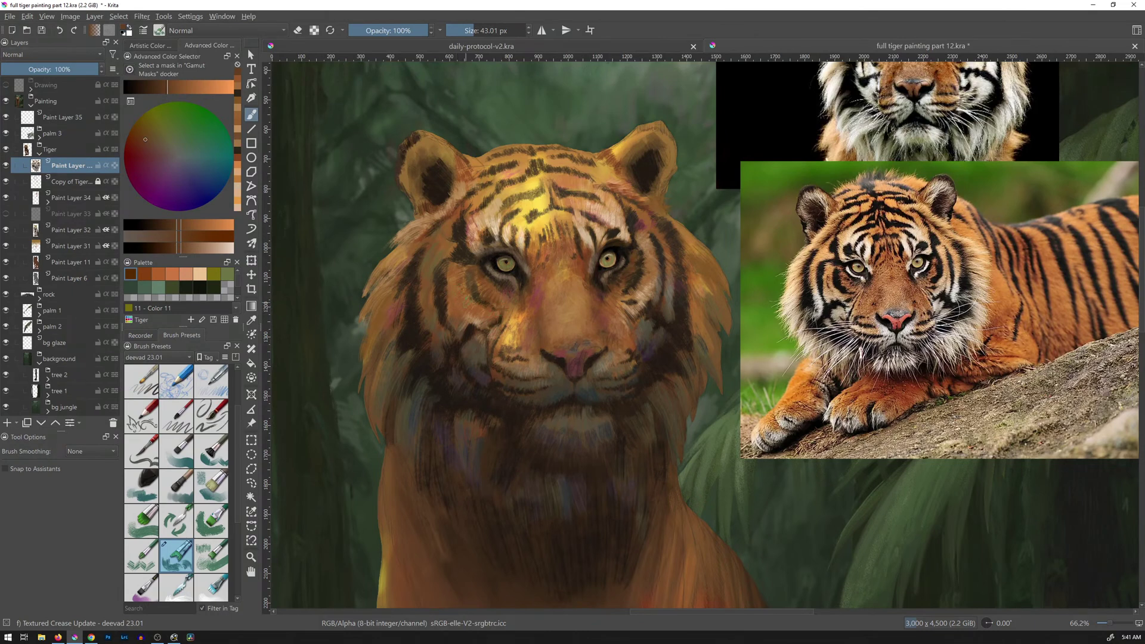
Redefine the dark stripe below the left-hand eye with sampled near-black brown, and paint sampled orange fur beside it.
ctrl+click(477, 280)
drag(473, 277, 469, 286)
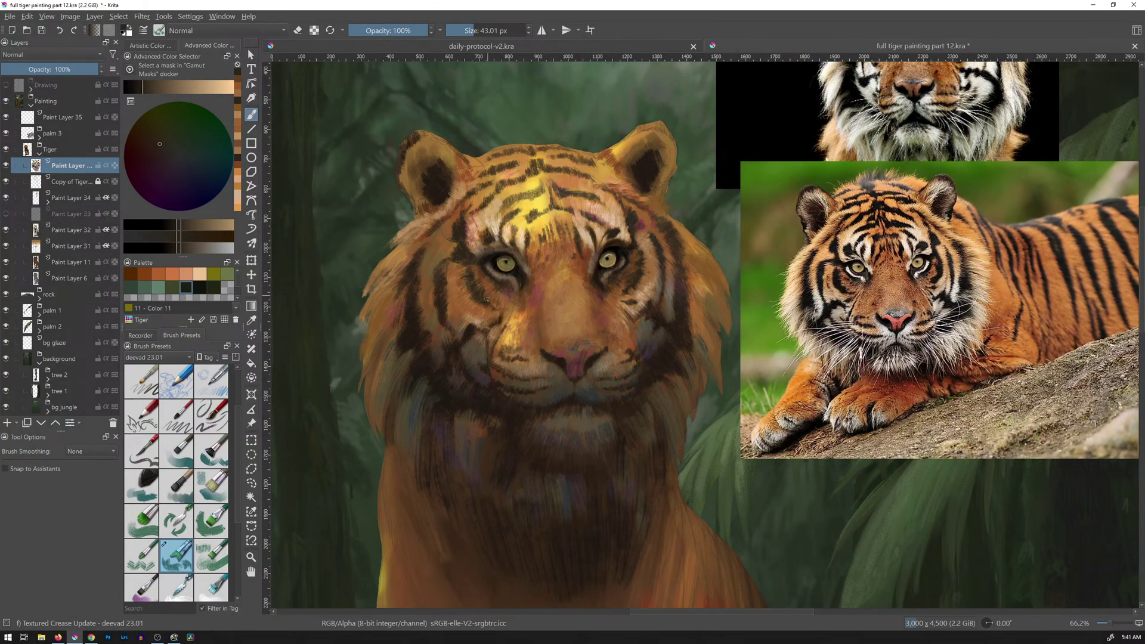
ctrl+click(475, 305)
drag(478, 294, 490, 305)
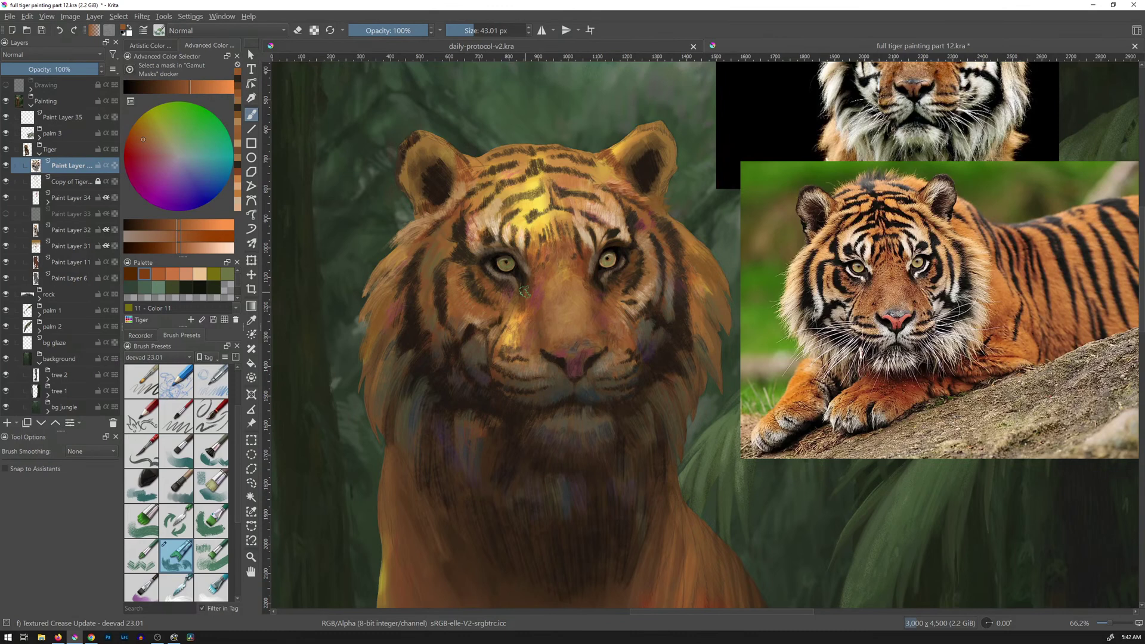
Paint brown-orange fur strokes below the right-hand eye with tones sampled from the surrounding cheek fur.
ctrl+click(637, 267)
mouse_move(620, 289)
mouse_down()
mouse_move(635, 289)
mouse_move(641, 272)
mouse_up()
ctrl+click(655, 272)
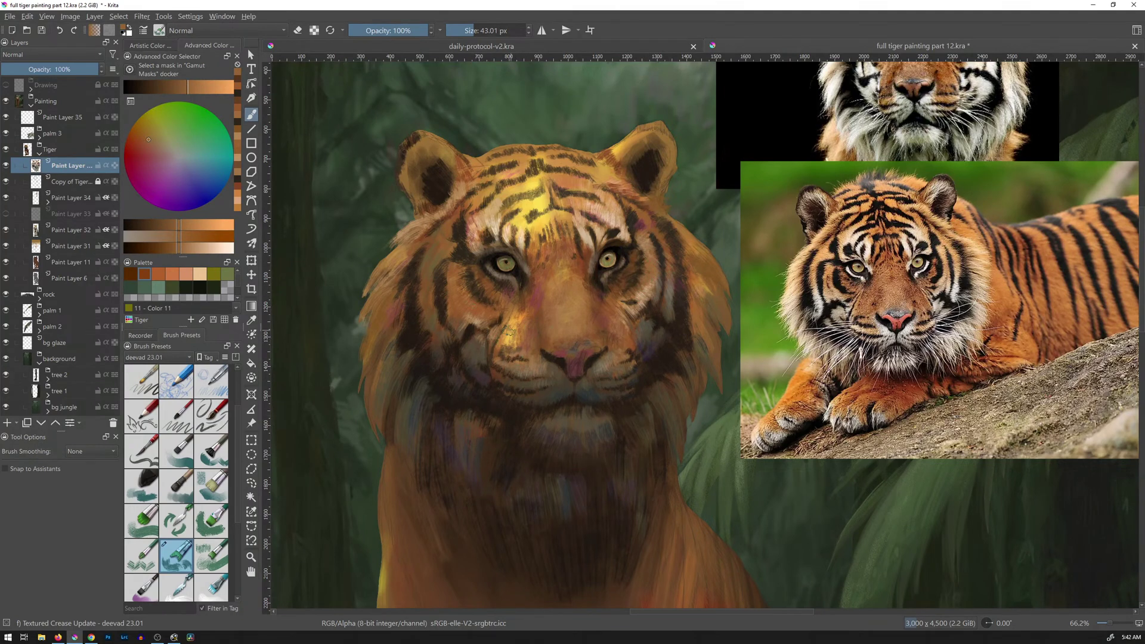
Build up the fur between the left-hand cheek stripes with sampled tan and brown tones, and sample orange from the right-hand ruff.
ctrl+click(454, 319)
drag(453, 292, 460, 299)
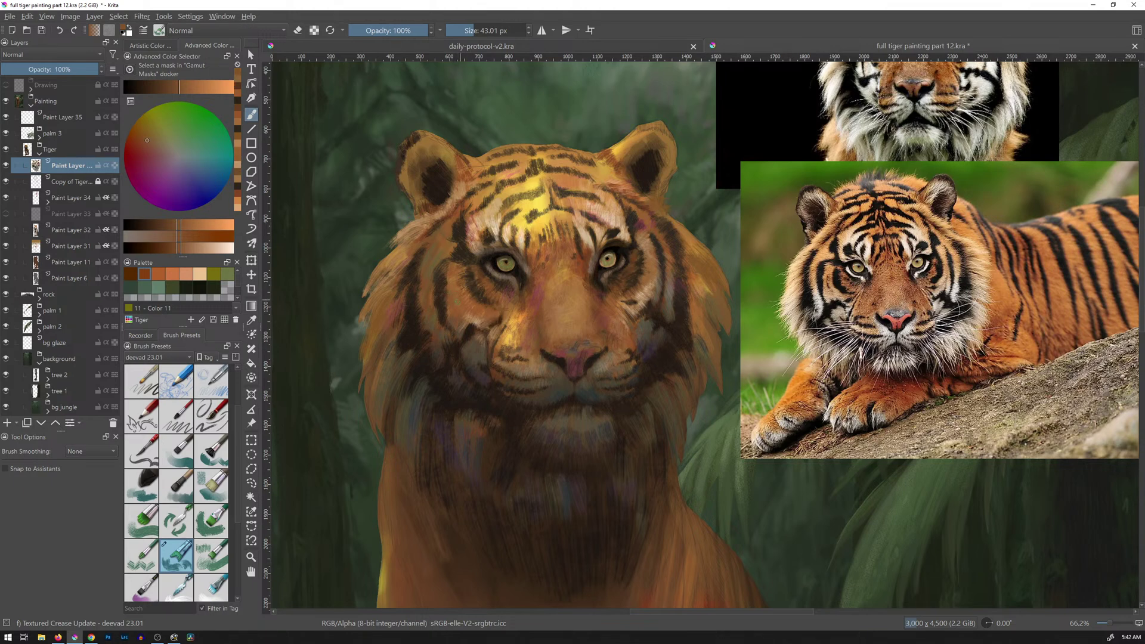
ctrl+click(465, 325)
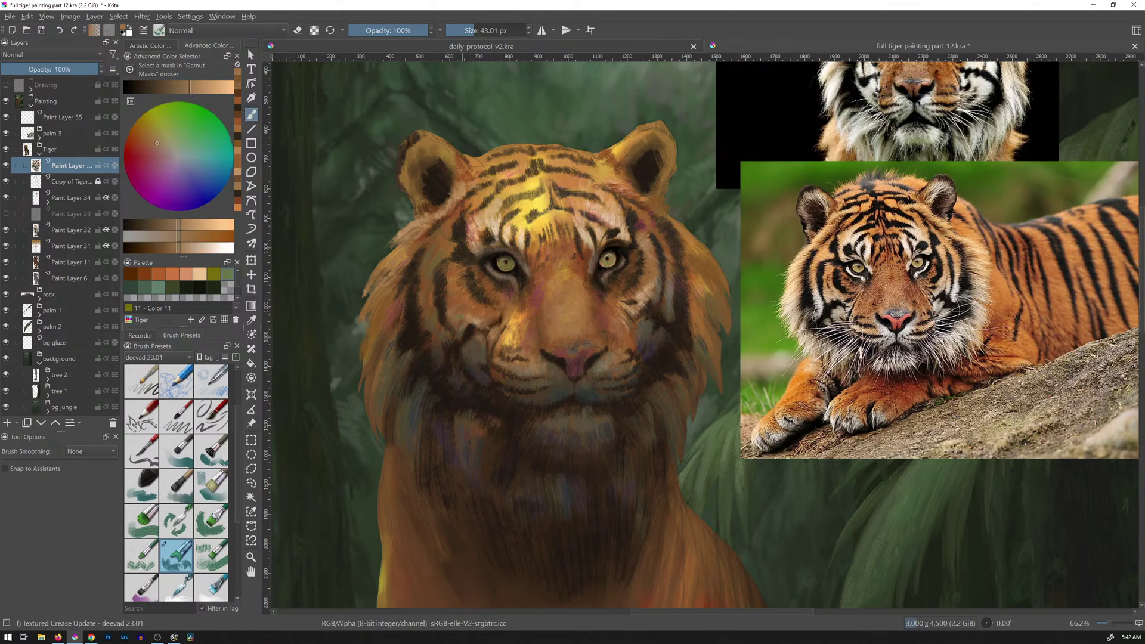
ctrl+click(477, 338)
drag(453, 316, 462, 328)
ctrl+click(714, 267)
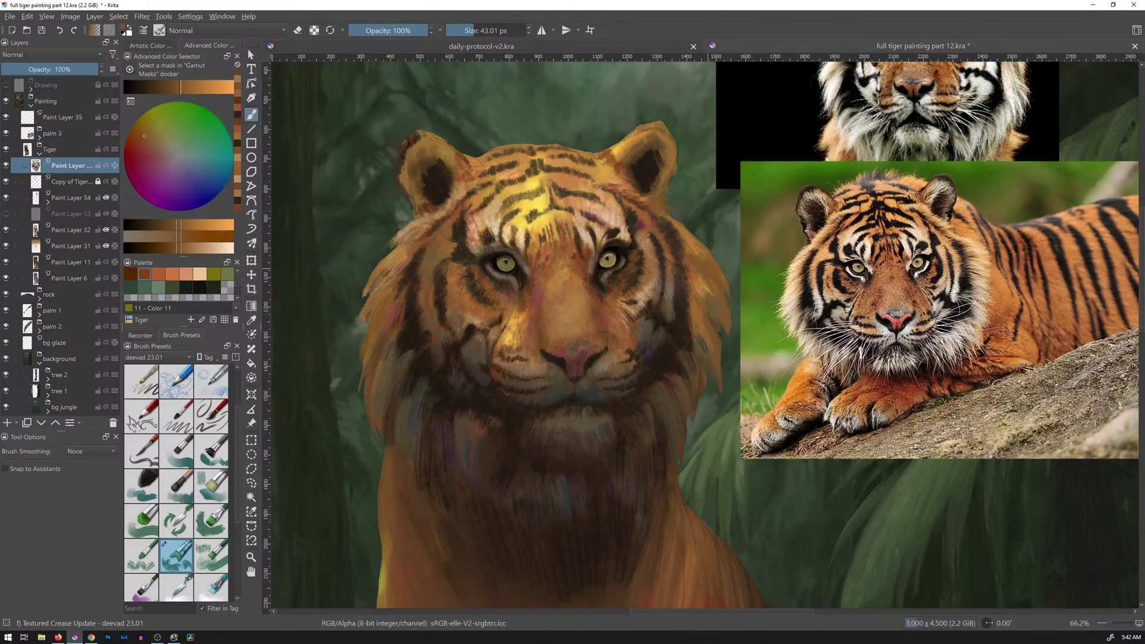
Adjust the brush color to a darker, more saturated brown and save the painting.
click(162, 226)
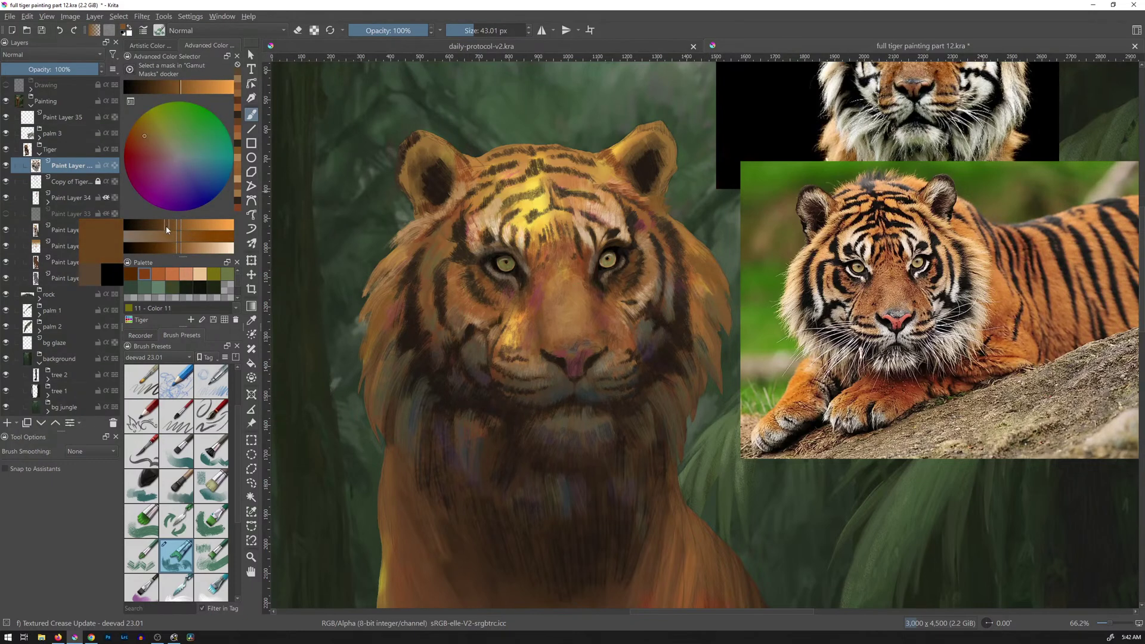
click(198, 238)
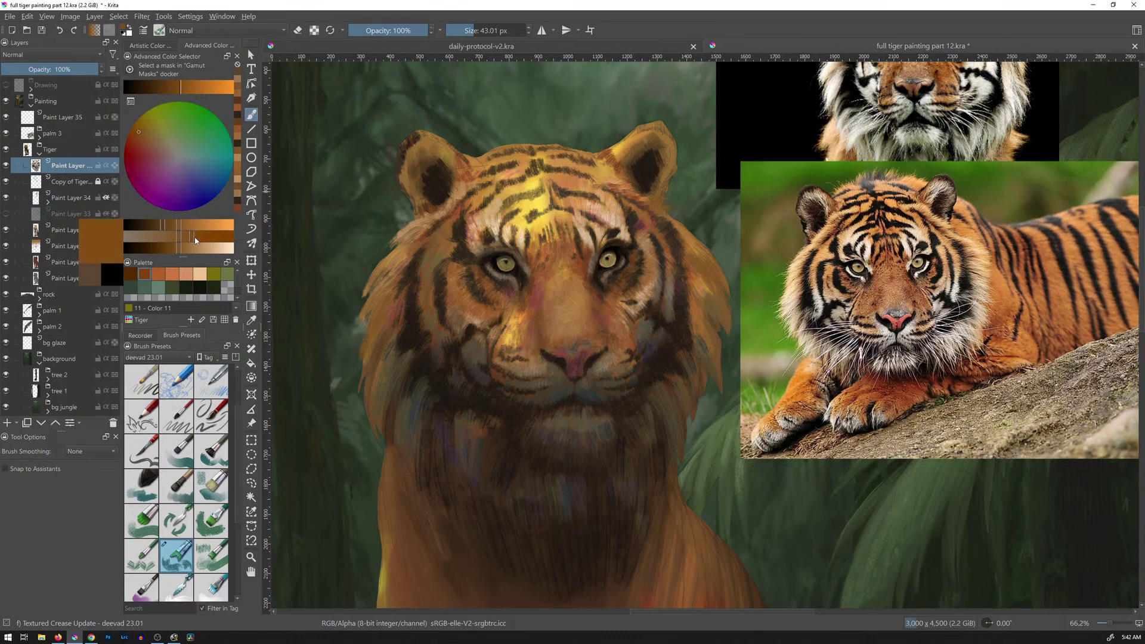
click(171, 89)
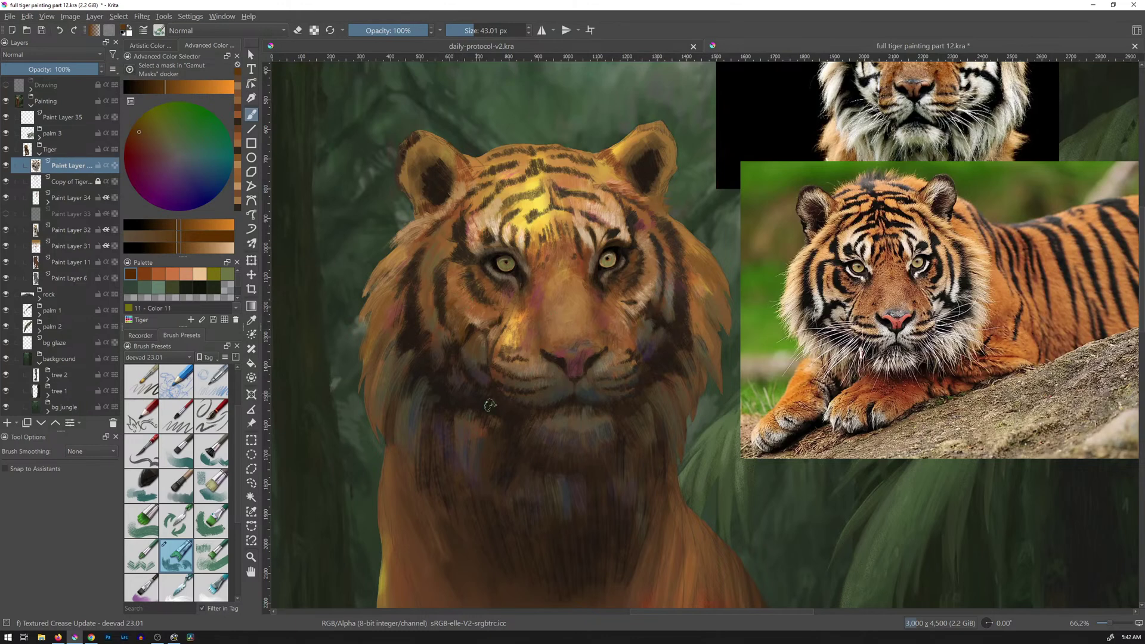
ctrl+click(663, 339)
key(ctrl+s)
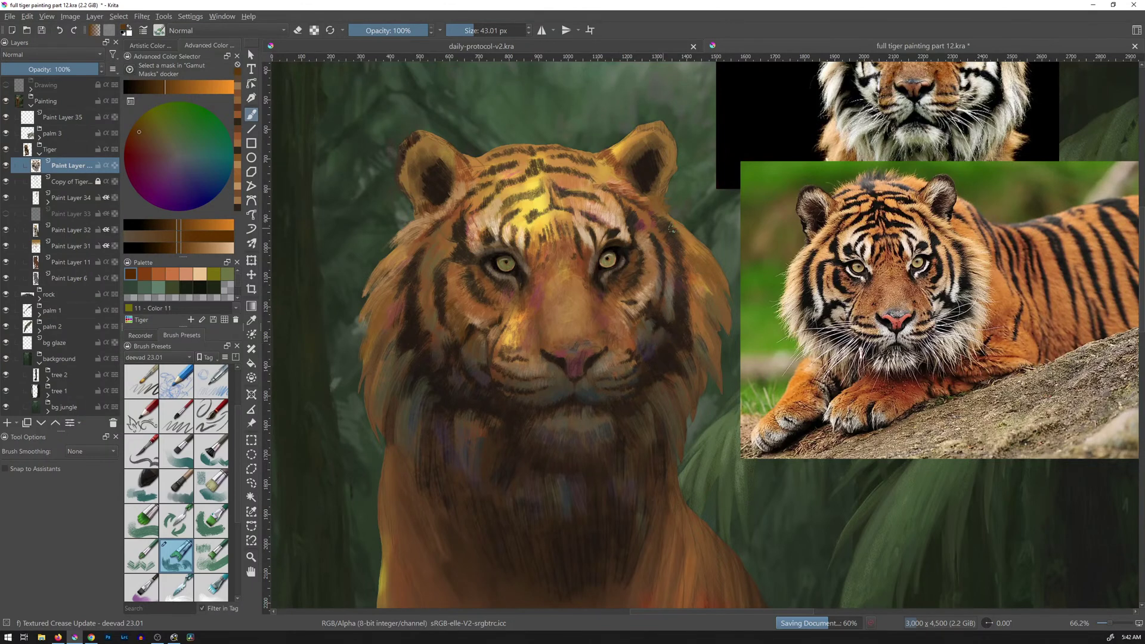
Move both tiger head reference photos off the canvas, stacking them above the jungle photo.
drag(825, 232, 799, 343)
drag(869, 278, 737, 263)
click(251, 423)
drag(742, 157, 936, 140)
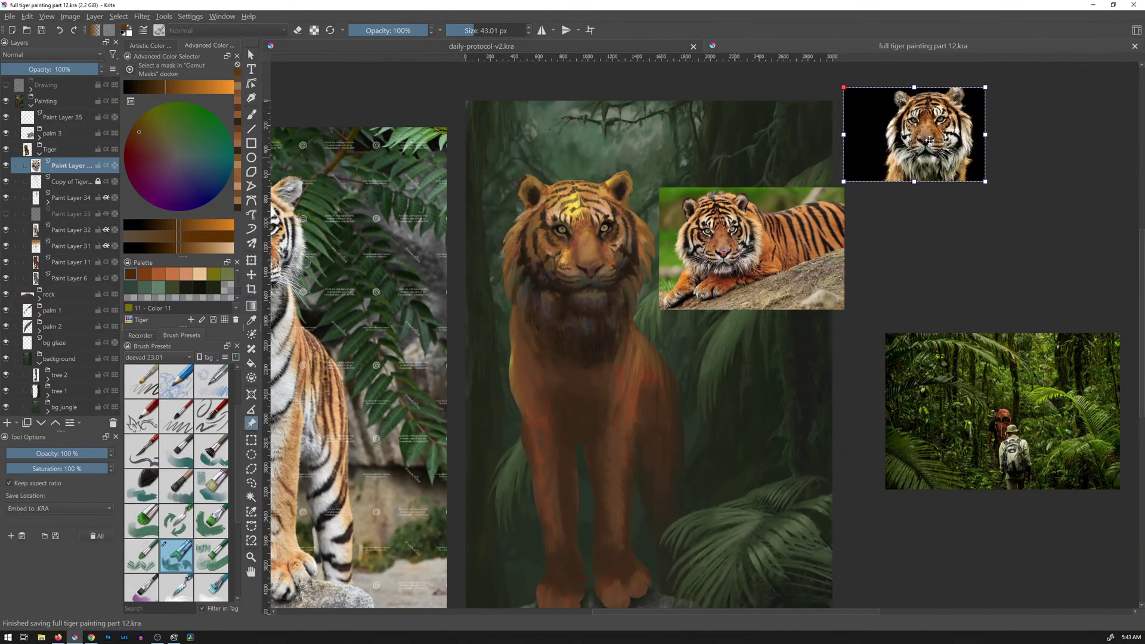
drag(793, 237, 973, 237)
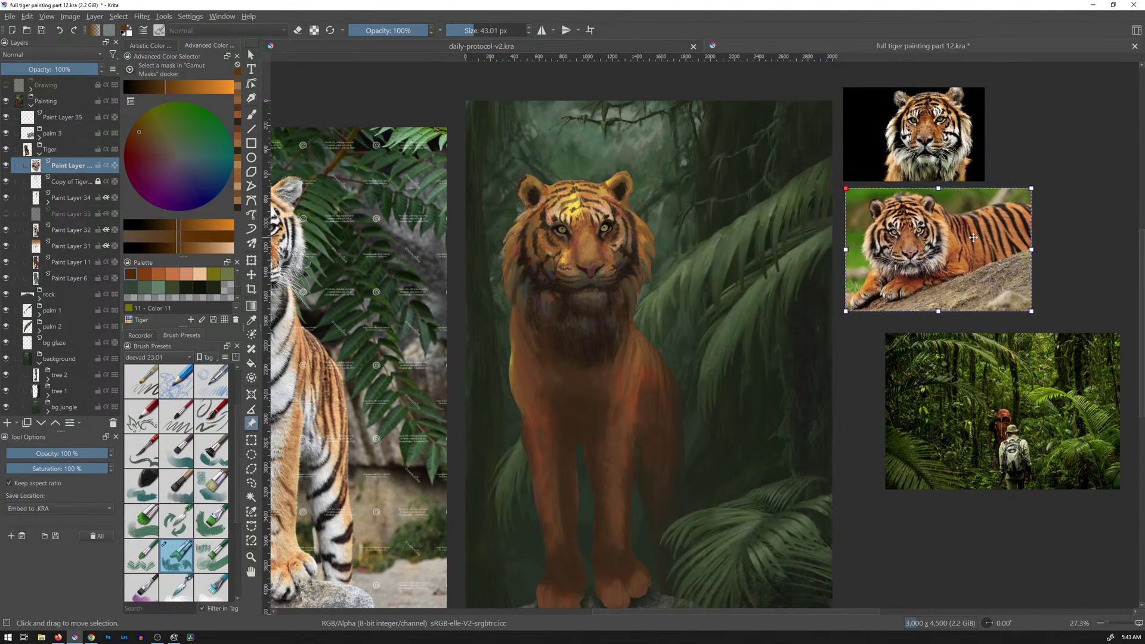
Save the painting with the rearranged references and inspect the unobstructed tiger head at close range.
key(ctrl+s)
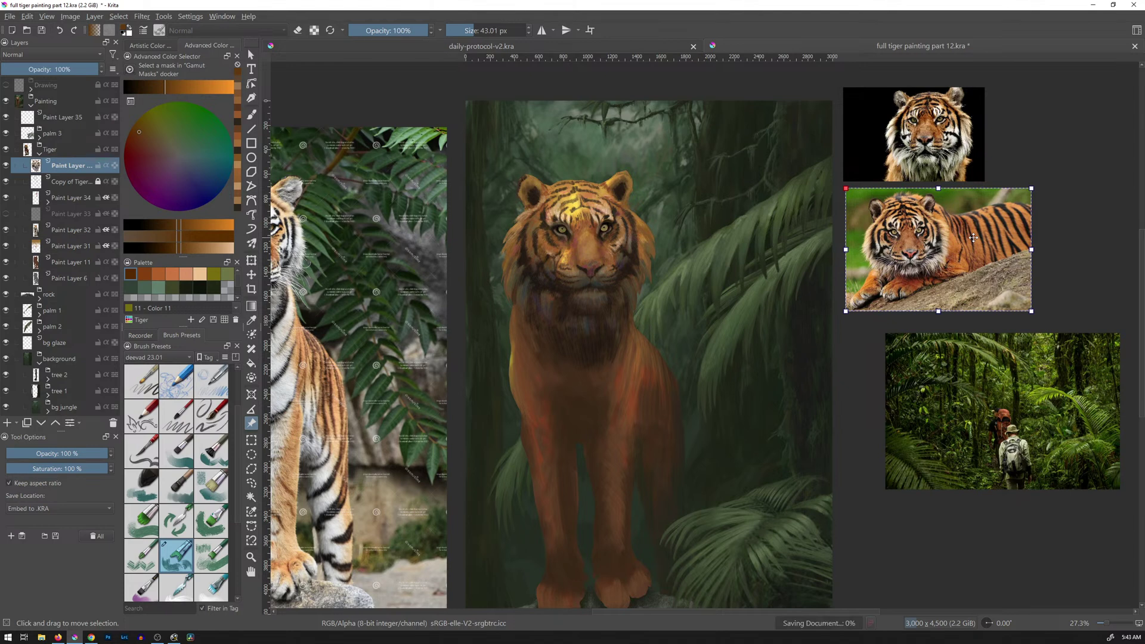
key(1)
drag(567, 197, 856, 478)
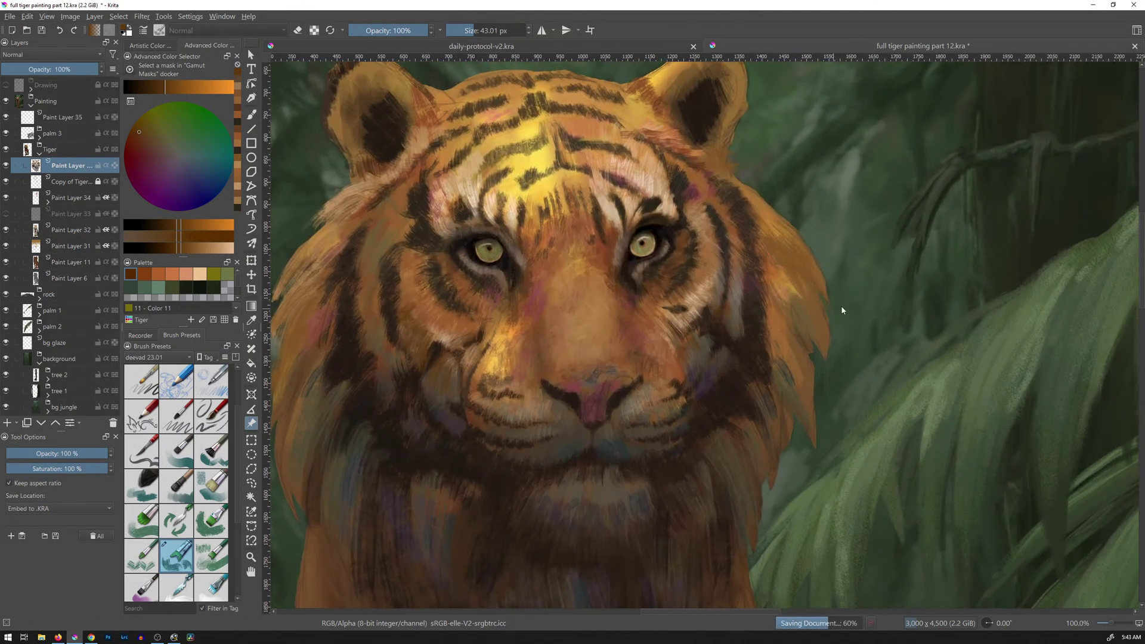
drag(757, 320, 813, 322)
drag(836, 274, 803, 327)
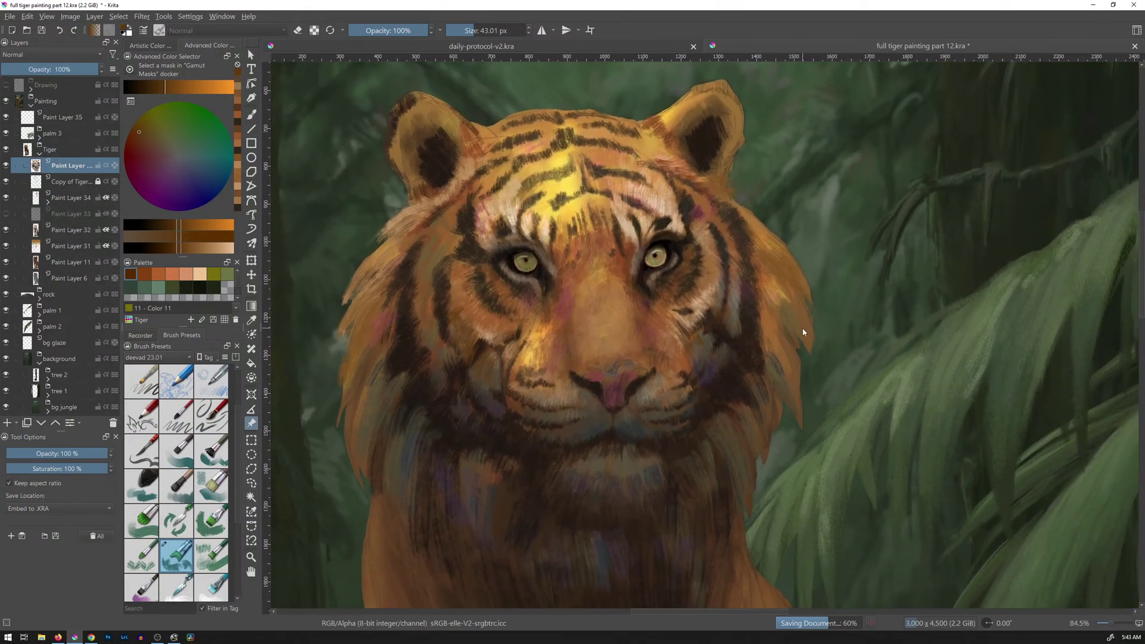